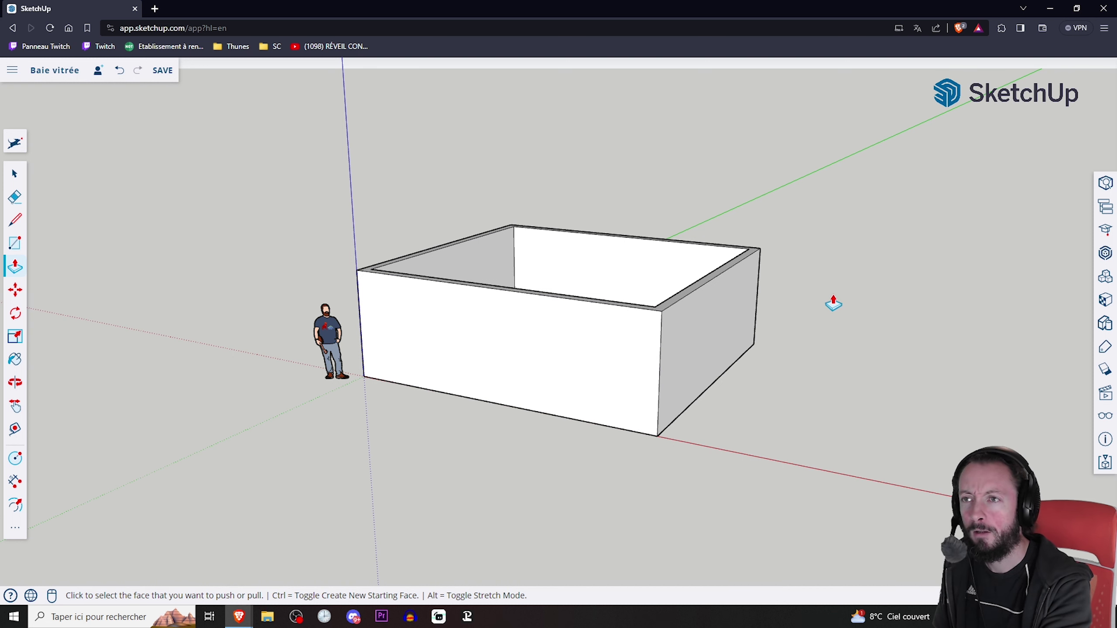
Step: Orbit above the hollow box and bring up Model Info at its Length Units page
{"action": "mouse_move", "coordinate": [830, 302]}
{"action": "middle_mouse_down"}
{"action": "mouse_move", "coordinate": [928, 317]}
{"action": "mouse_move", "coordinate": [860, 347]}
{"action": "middle_mouse_up"}
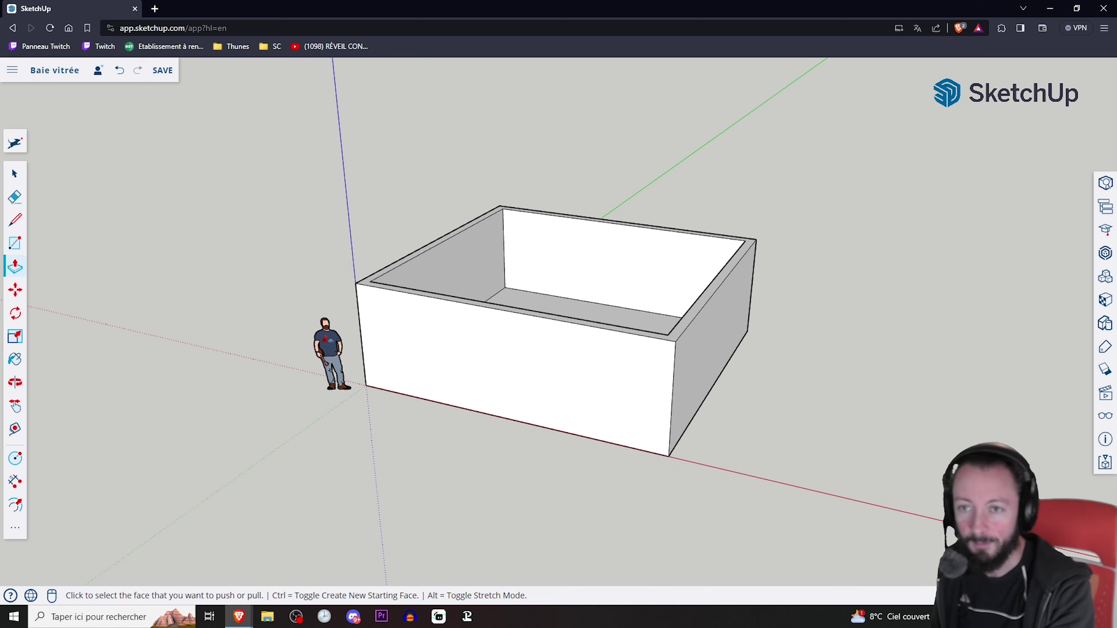
{"action": "left_click", "coordinate": [1106, 440]}
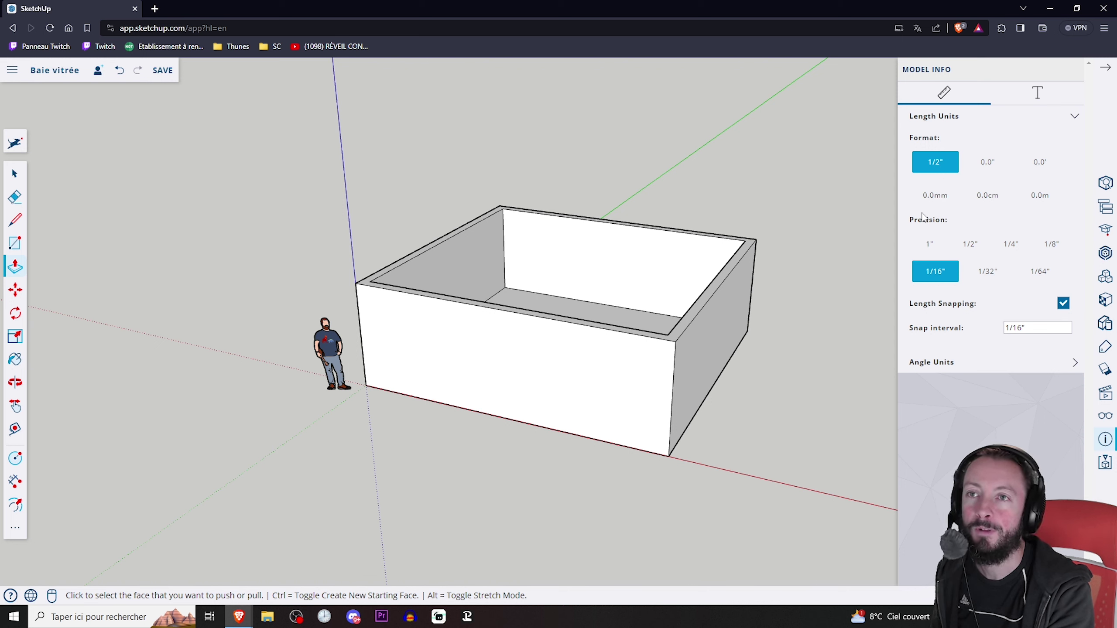
Step: Set the model's length units to the 0.0mm millimetre format, back on the Select tool
{"action": "left_click", "coordinate": [939, 200]}
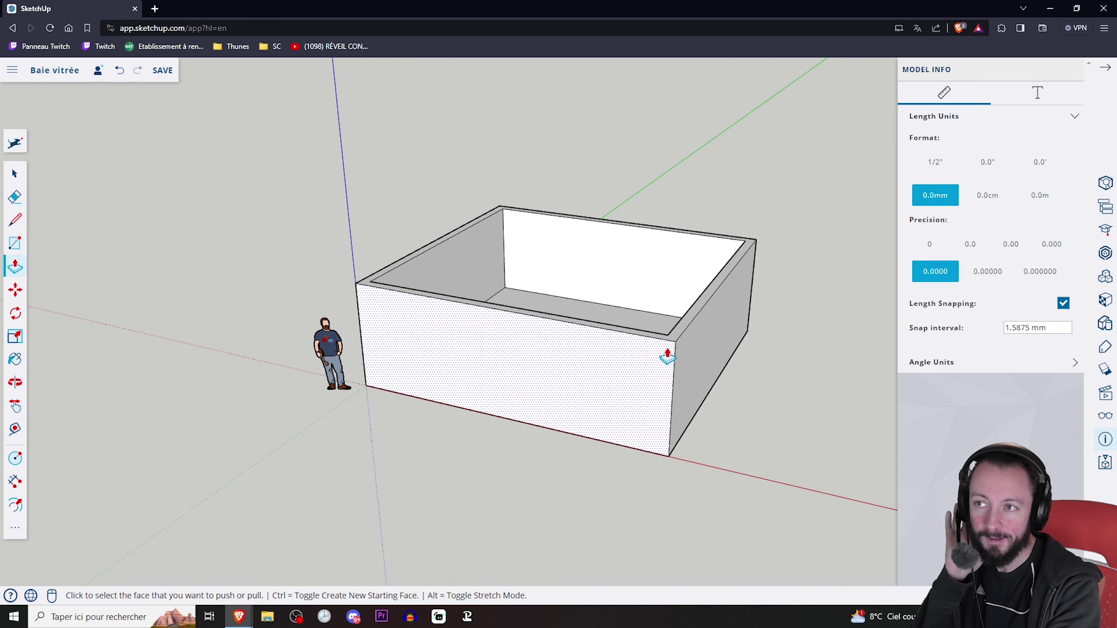
{"action": "left_click", "coordinate": [11, 174]}
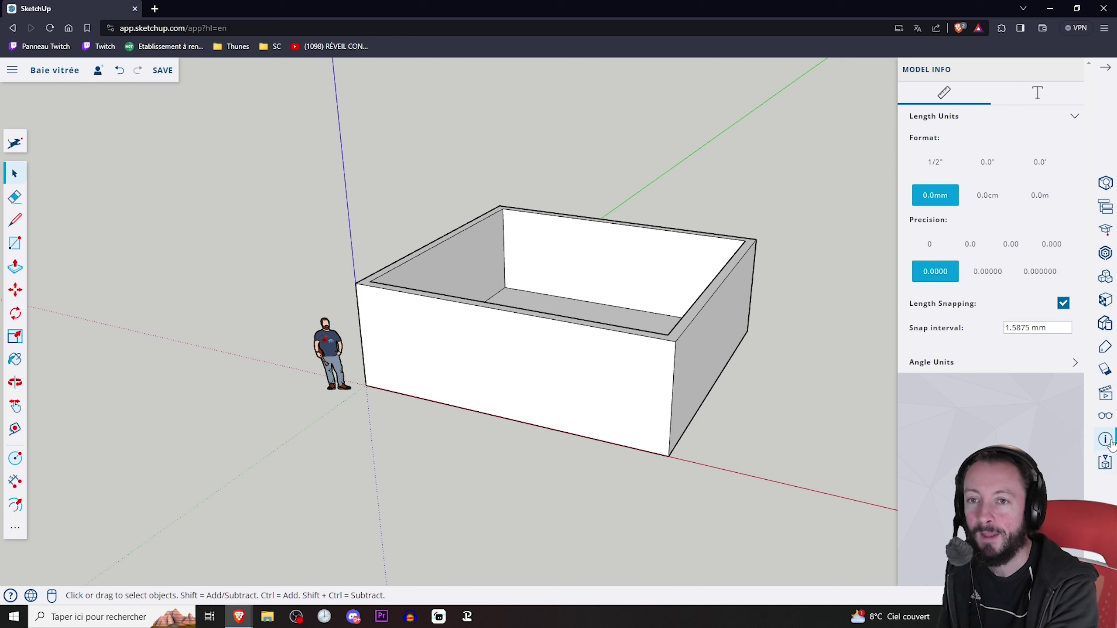
Step: Close Model Info and orbit to a low front view of the box
{"action": "left_click", "coordinate": [1070, 70]}
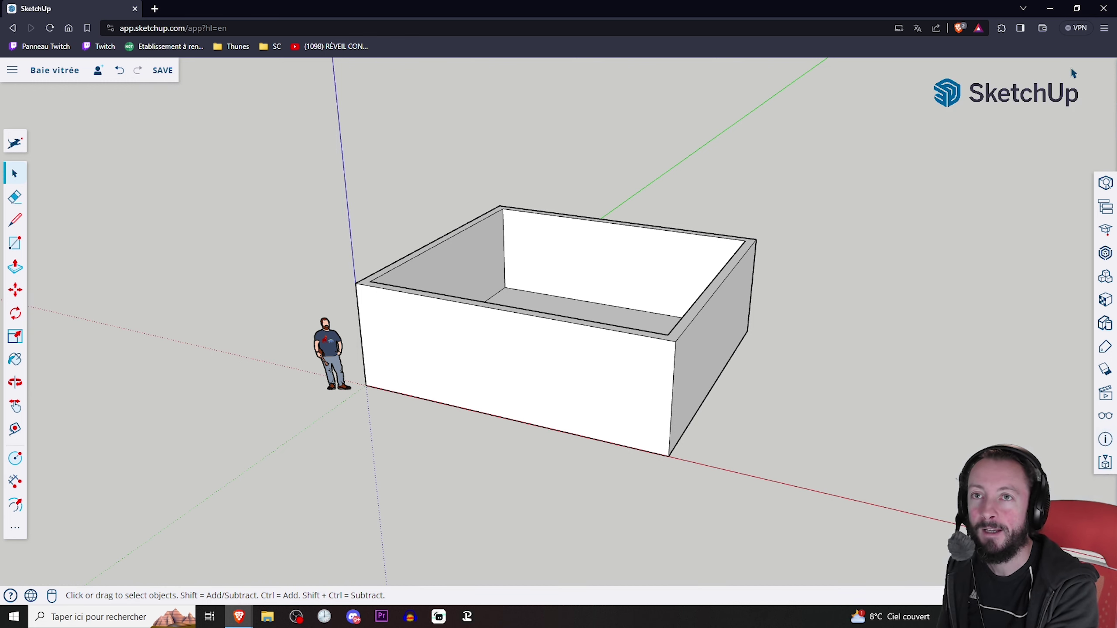
{"action": "mouse_move", "coordinate": [473, 387]}
{"action": "middle_mouse_down"}
{"action": "mouse_move", "coordinate": [673, 344]}
{"action": "mouse_move", "coordinate": [657, 355]}
{"action": "middle_mouse_up"}
{"action": "mouse_move", "coordinate": [741, 341]}
{"action": "middle_mouse_down"}
{"action": "mouse_move", "coordinate": [686, 300]}
{"action": "mouse_move", "coordinate": [585, 321]}
{"action": "mouse_move", "coordinate": [358, 323]}
{"action": "middle_mouse_up"}
{"action": "left_click", "coordinate": [16, 243]}
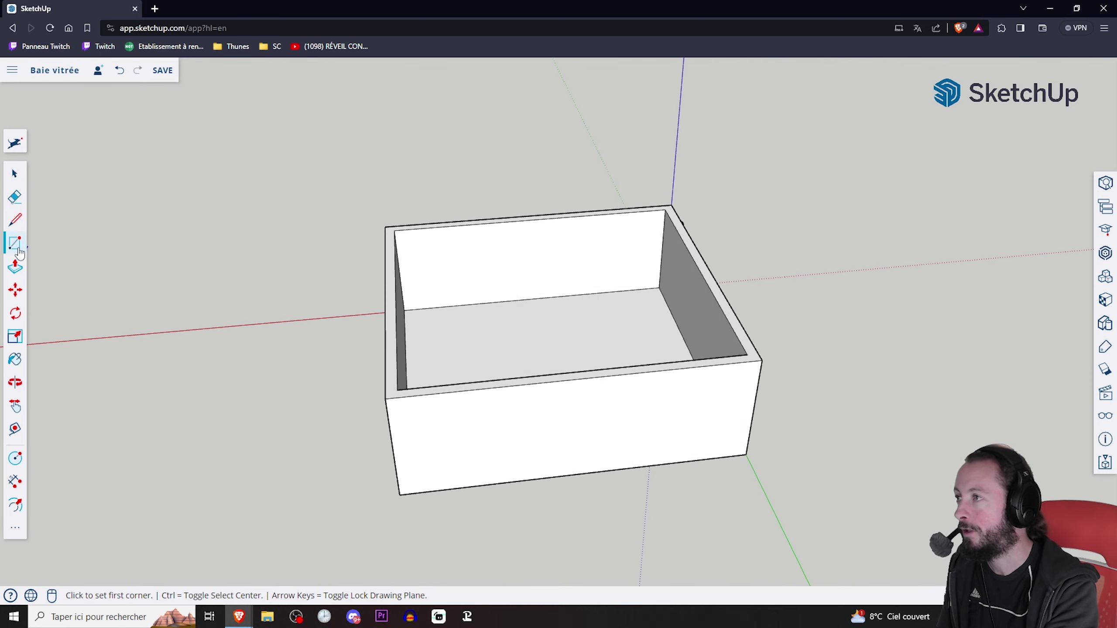
{"action": "middle_click_drag", "start_coordinate": [26, 255], "coordinate": [229, 325]}
{"action": "key", "text": "o"}
{"action": "mouse_move", "coordinate": [229, 324]}
{"action": "left_mouse_down"}
{"action": "mouse_move", "coordinate": [553, 329]}
{"action": "mouse_move", "coordinate": [556, 375]}
{"action": "mouse_move", "coordinate": [589, 349]}
{"action": "mouse_move", "coordinate": [594, 374]}
{"action": "mouse_move", "coordinate": [603, 291]}
{"action": "mouse_move", "coordinate": [547, 342]}
{"action": "left_mouse_up"}
Step: Draw a door-sized rectangle on the front wall, starting from its bottom edge
{"action": "key", "text": "r"}
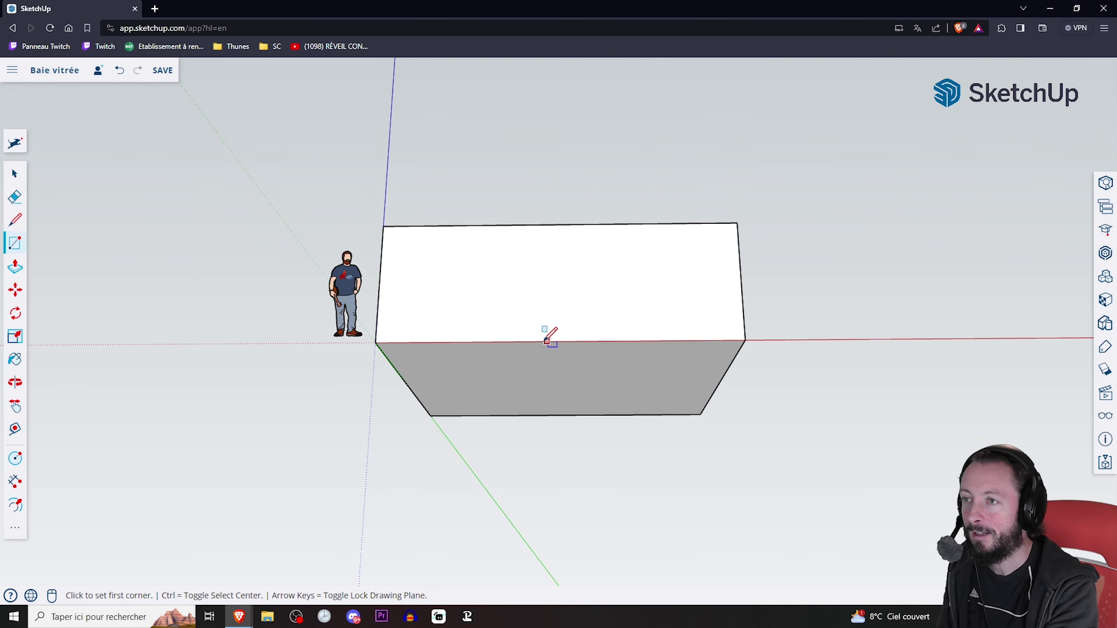
{"action": "mouse_move", "coordinate": [557, 331]}
{"action": "middle_mouse_down"}
{"action": "mouse_move", "coordinate": [544, 383]}
{"action": "mouse_move", "coordinate": [596, 347]}
{"action": "mouse_move", "coordinate": [486, 399]}
{"action": "middle_mouse_up"}
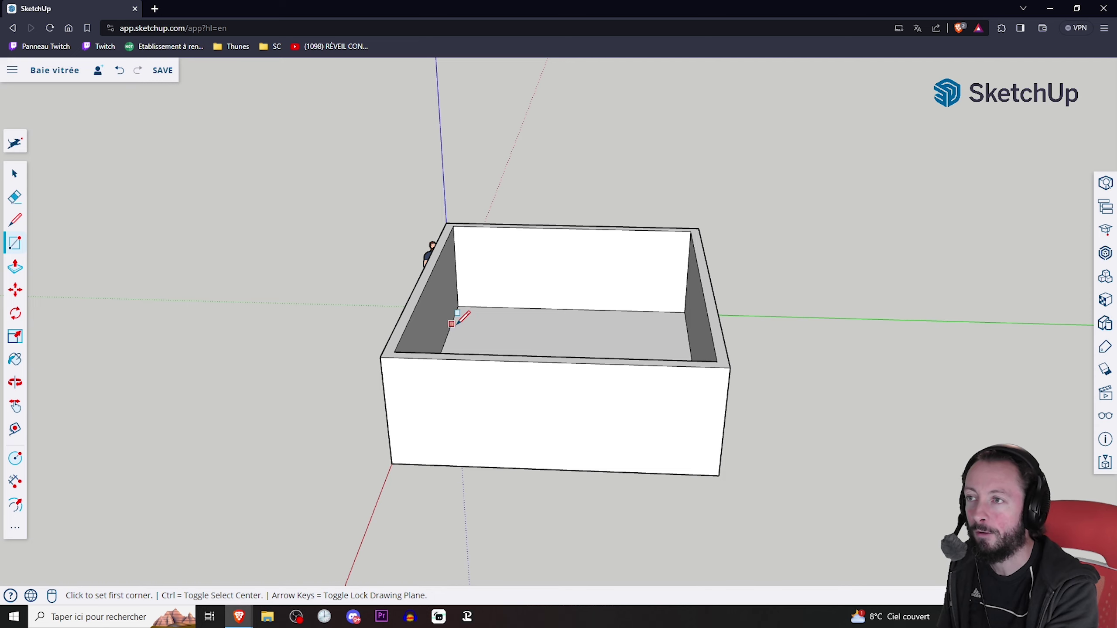
{"action": "mouse_move", "coordinate": [428, 372]}
{"action": "middle_mouse_down"}
{"action": "mouse_move", "coordinate": [583, 243]}
{"action": "mouse_move", "coordinate": [536, 293]}
{"action": "middle_mouse_up"}
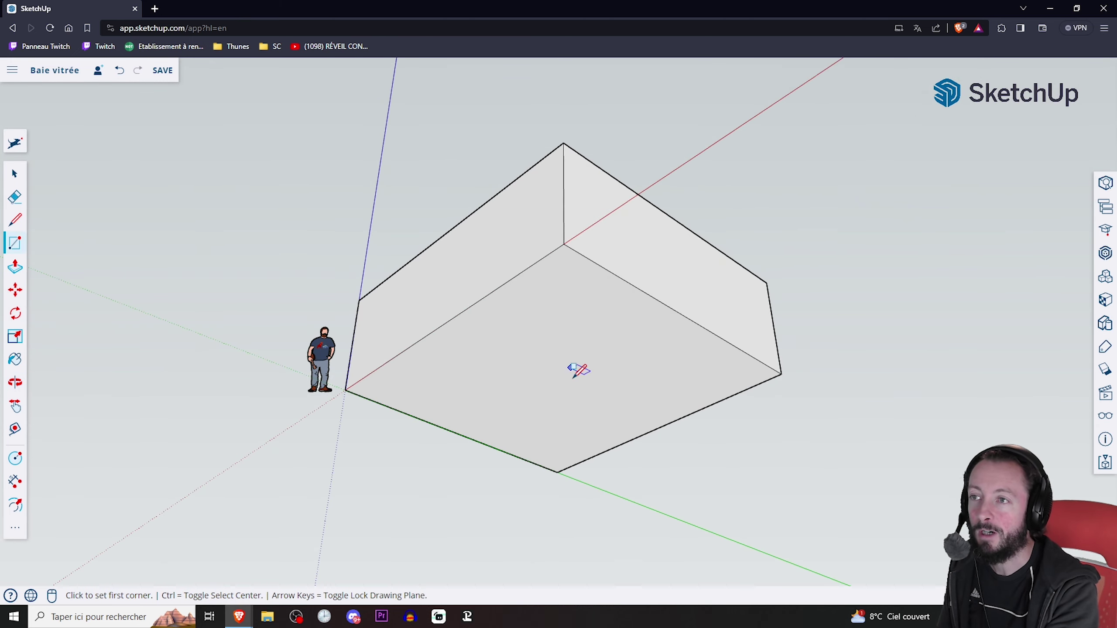
{"action": "mouse_move", "coordinate": [613, 328]}
{"action": "middle_mouse_down"}
{"action": "mouse_move", "coordinate": [466, 392]}
{"action": "mouse_move", "coordinate": [490, 386]}
{"action": "middle_mouse_up"}
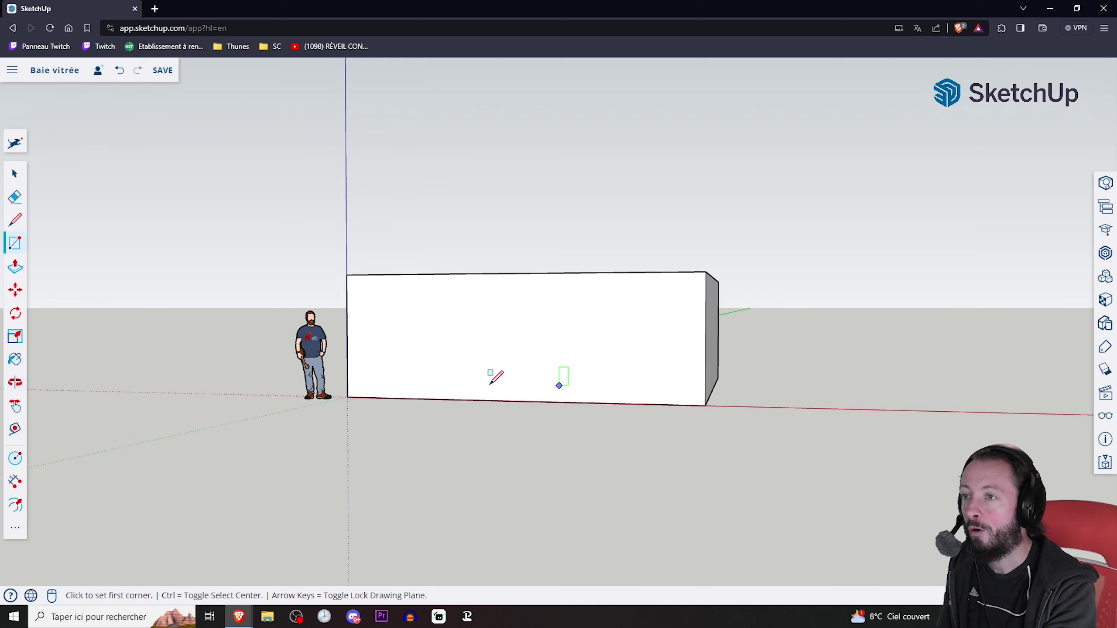
{"action": "left_click", "coordinate": [445, 400]}
{"action": "left_click", "coordinate": [588, 295]}
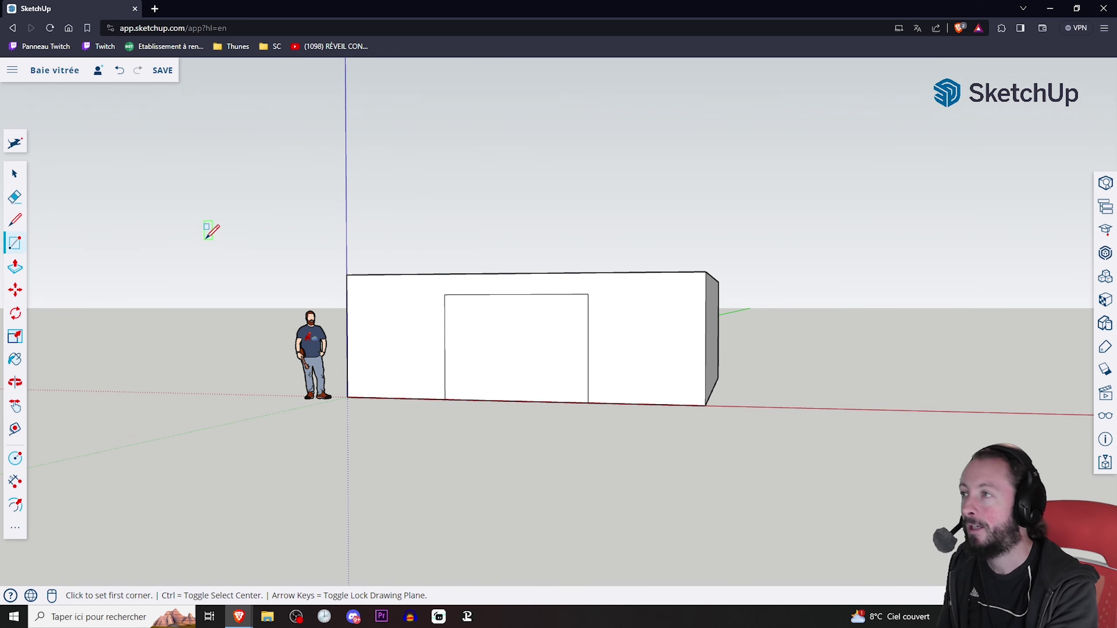
{"action": "left_click", "coordinate": [15, 266]}
{"action": "middle_click_drag", "start_coordinate": [690, 327], "coordinate": [444, 389]}
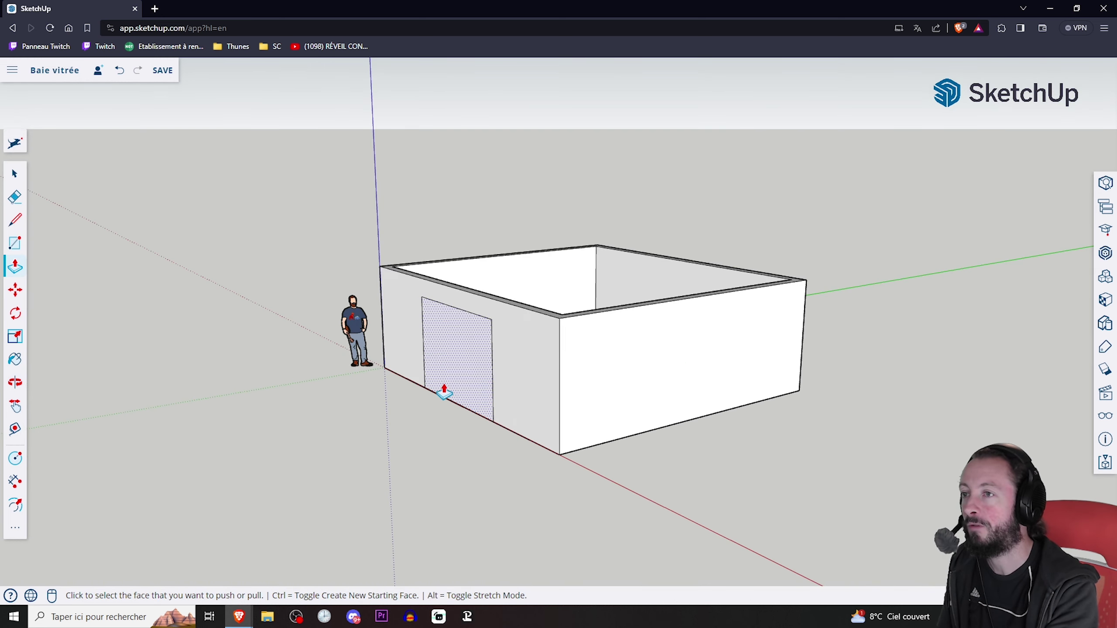
{"action": "left_click", "coordinate": [445, 356]}
{"action": "left_click", "coordinate": [505, 303]}
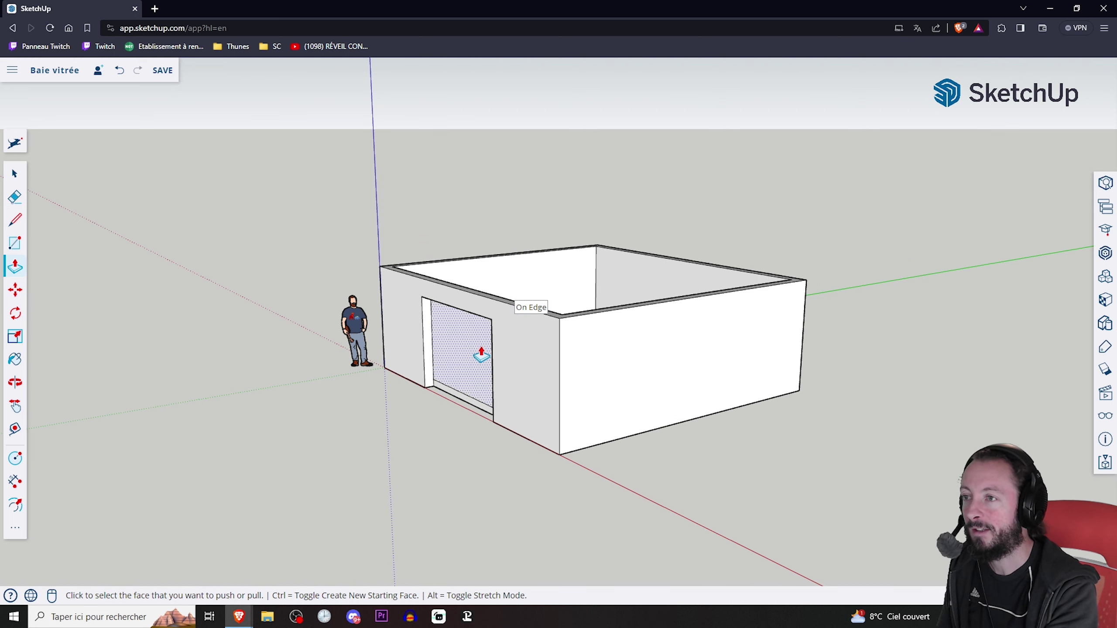
{"action": "middle_click_drag", "start_coordinate": [482, 352], "coordinate": [589, 345]}
{"action": "scroll", "coordinate": [532, 405], "scroll_direction": "up", "scroll_amount": 5}
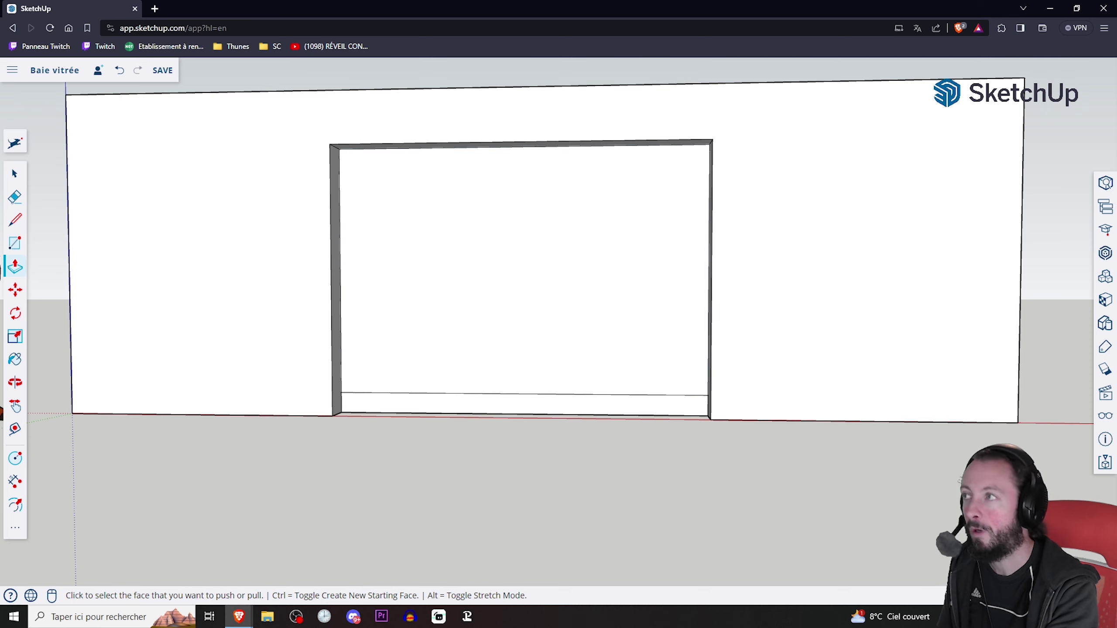
{"action": "left_click", "coordinate": [15, 173]}
{"action": "key", "text": "Delete"}
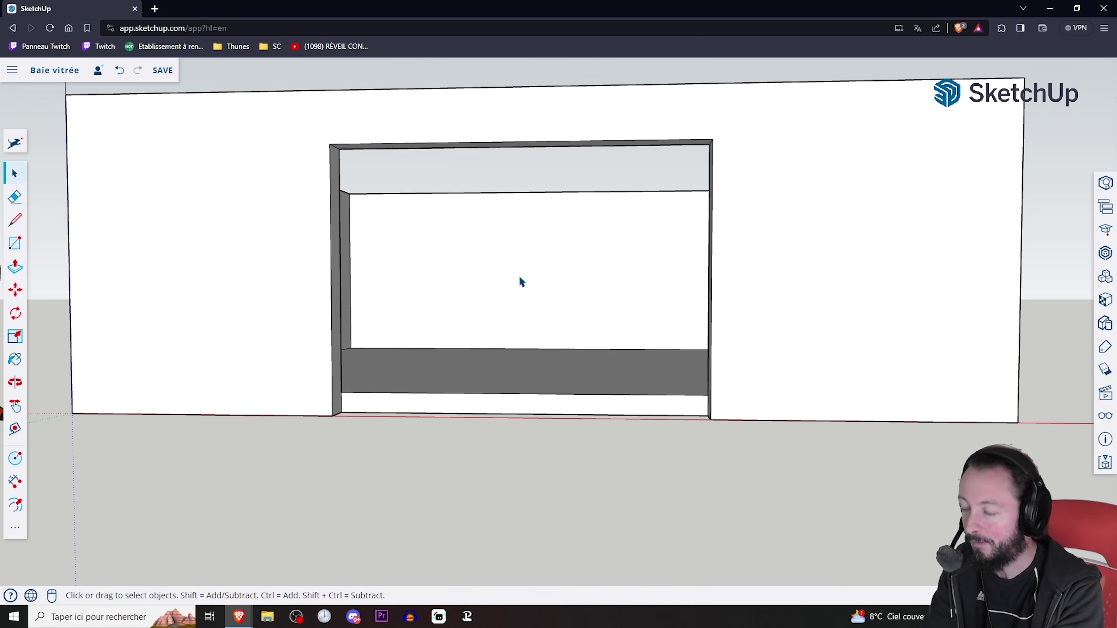
{"action": "mouse_move", "coordinate": [691, 325]}
{"action": "middle_mouse_down"}
{"action": "mouse_move", "coordinate": [444, 369]}
{"action": "mouse_move", "coordinate": [589, 367]}
{"action": "mouse_move", "coordinate": [537, 387]}
{"action": "middle_mouse_up"}
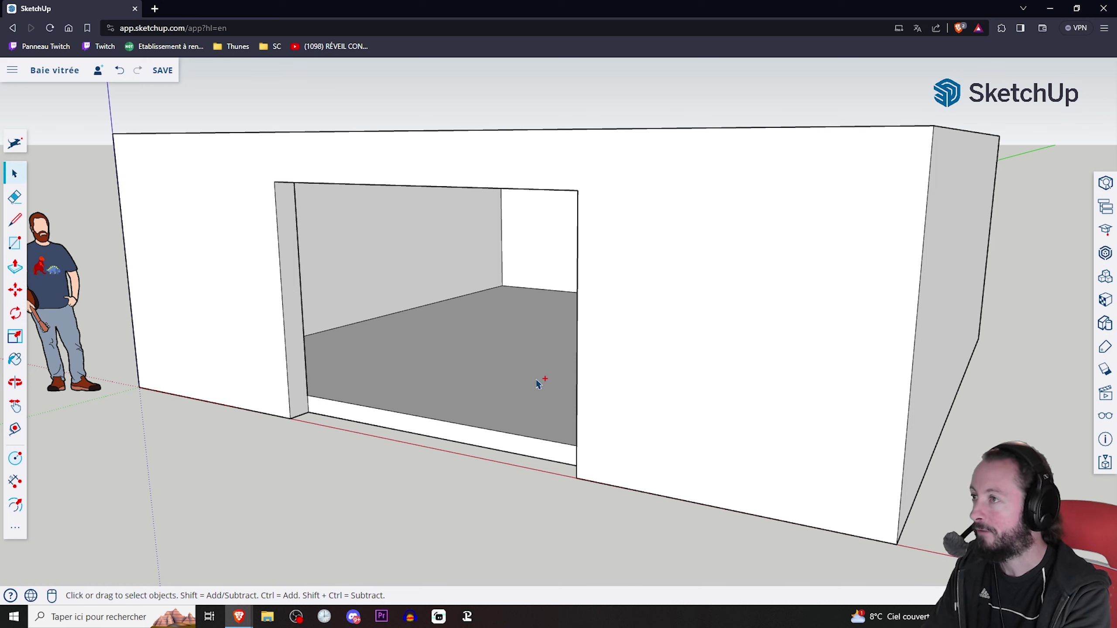
{"action": "key", "text": "ctrl+w"}
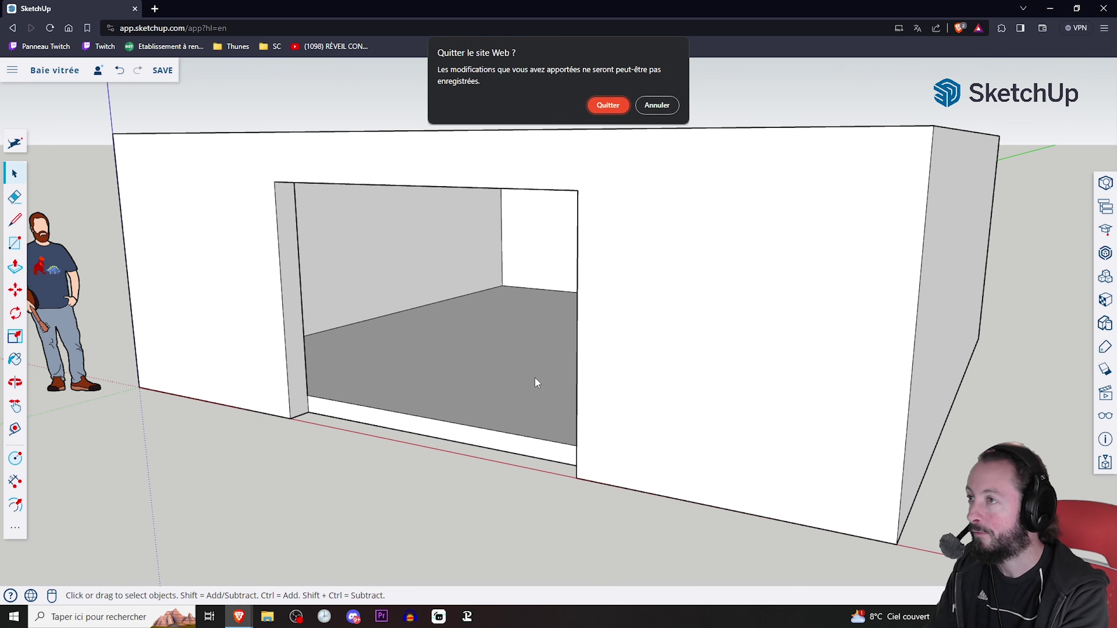
{"action": "left_click", "coordinate": [660, 107]}
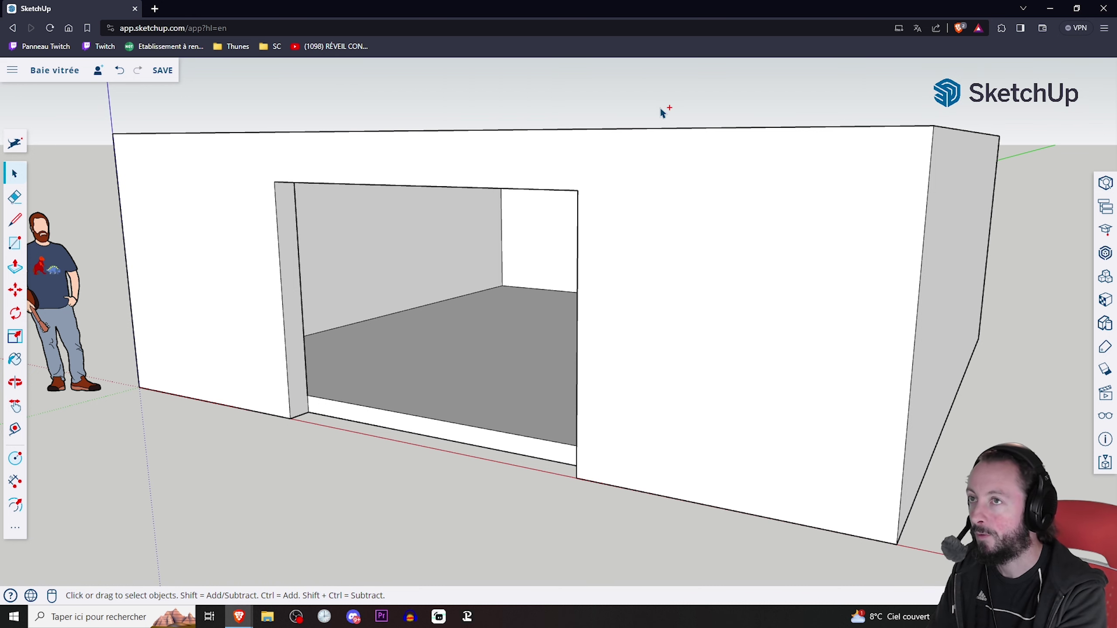
{"action": "left_click", "coordinate": [118, 71]}
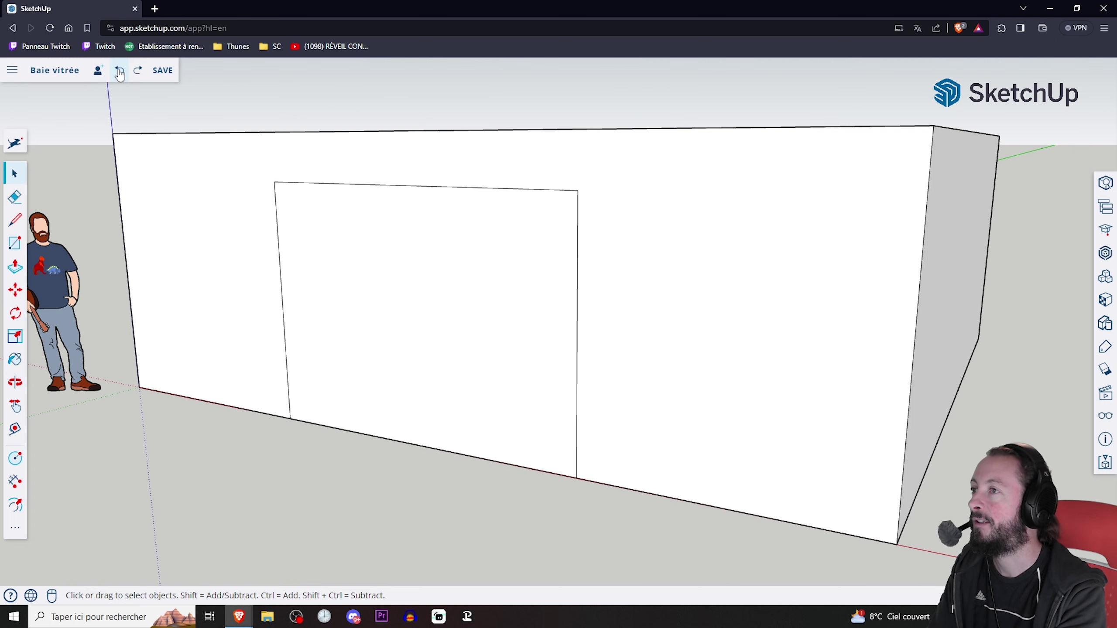
Step: Undo the leftover door rectangle and draw a rectangle on the inner wall from the floor
{"action": "left_click", "coordinate": [119, 70]}
{"action": "mouse_move", "coordinate": [721, 358]}
{"action": "middle_mouse_down"}
{"action": "mouse_move", "coordinate": [780, 340]}
{"action": "mouse_move", "coordinate": [379, 376]}
{"action": "middle_mouse_up"}
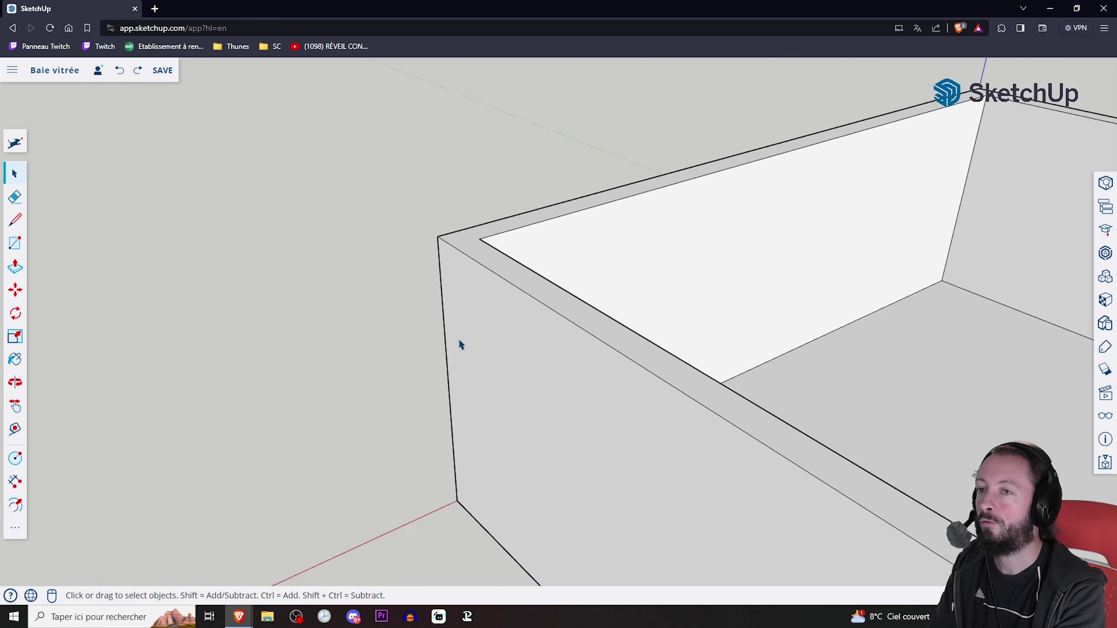
{"action": "mouse_move", "coordinate": [459, 345]}
{"action": "middle_mouse_down"}
{"action": "mouse_move", "coordinate": [835, 320]}
{"action": "mouse_move", "coordinate": [327, 254]}
{"action": "middle_mouse_up"}
{"action": "left_click", "coordinate": [26, 250]}
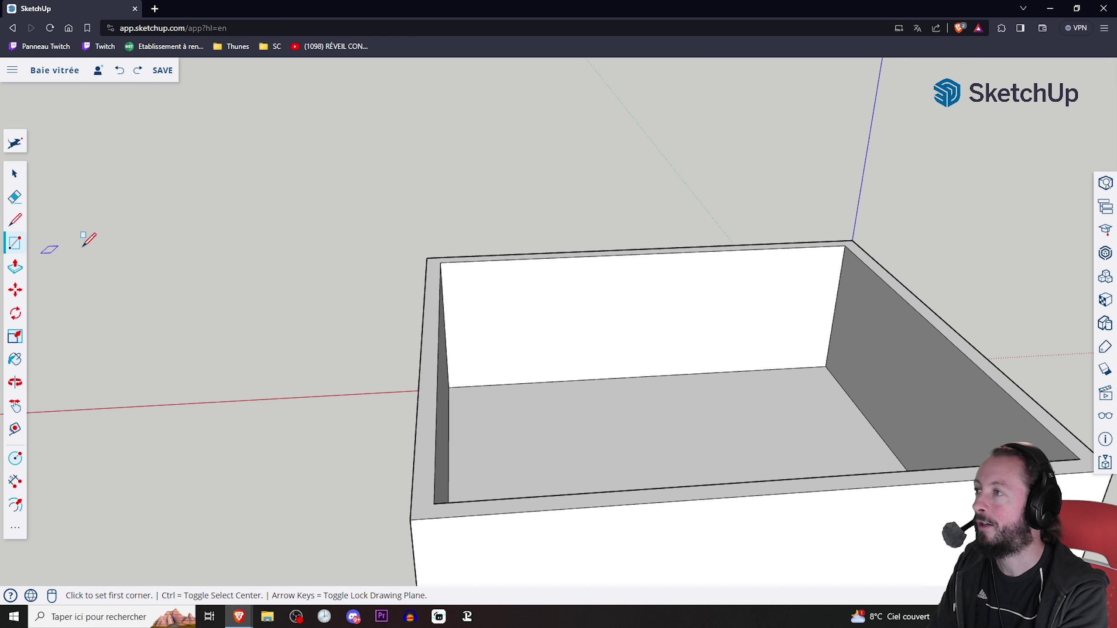
{"action": "left_click", "coordinate": [549, 381]}
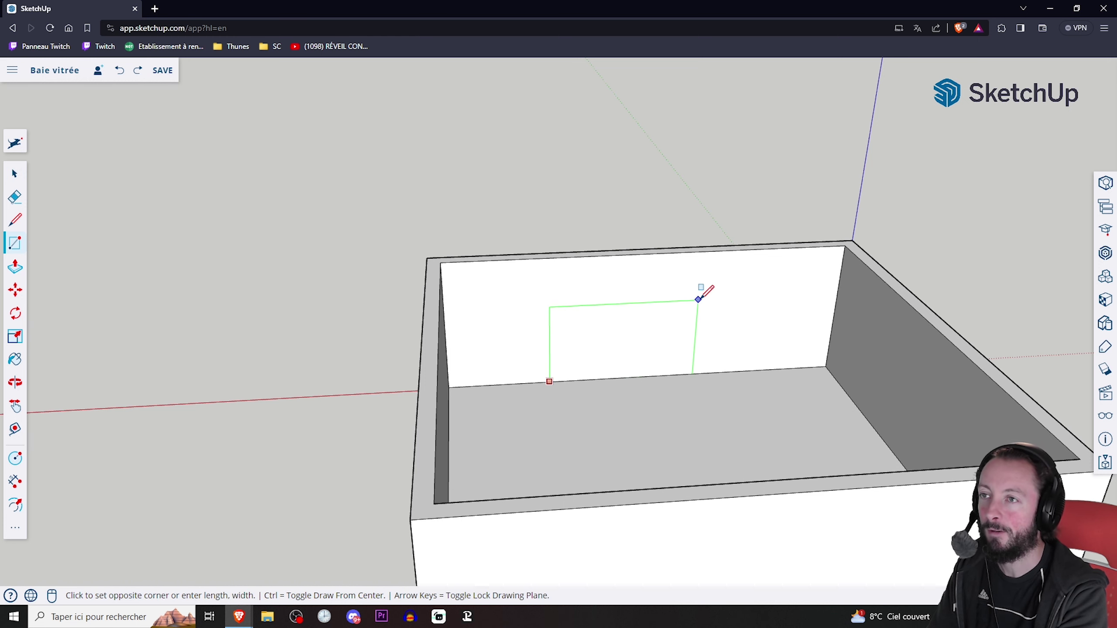
{"action": "left_click", "coordinate": [741, 274]}
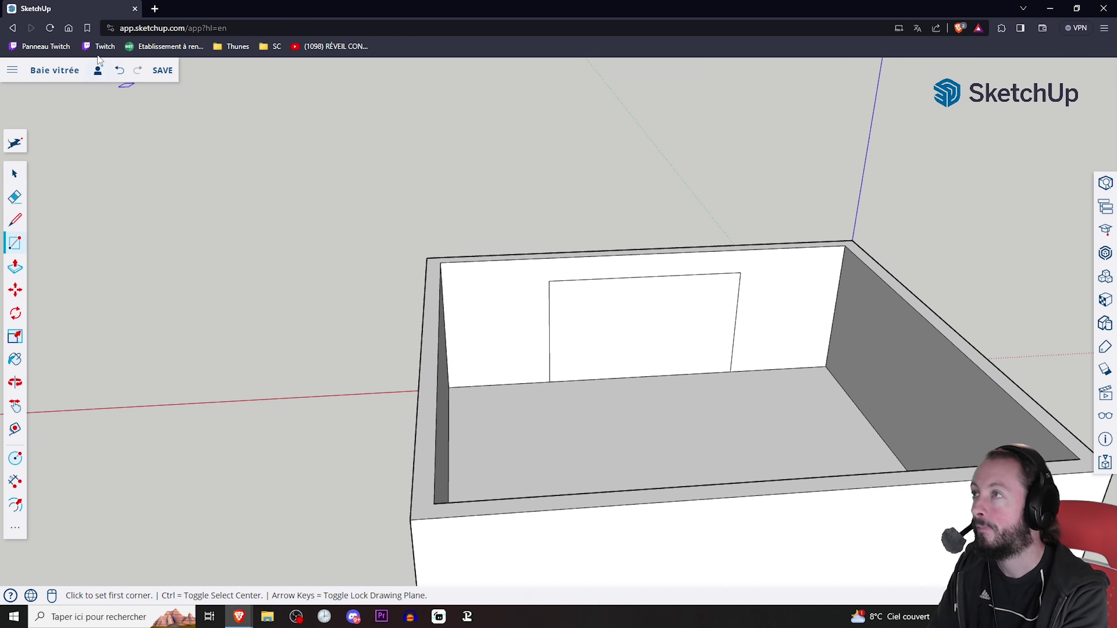
Step: Push/Pull the wall rectangle through the wall thickness to cut the opening
{"action": "left_click", "coordinate": [14, 266]}
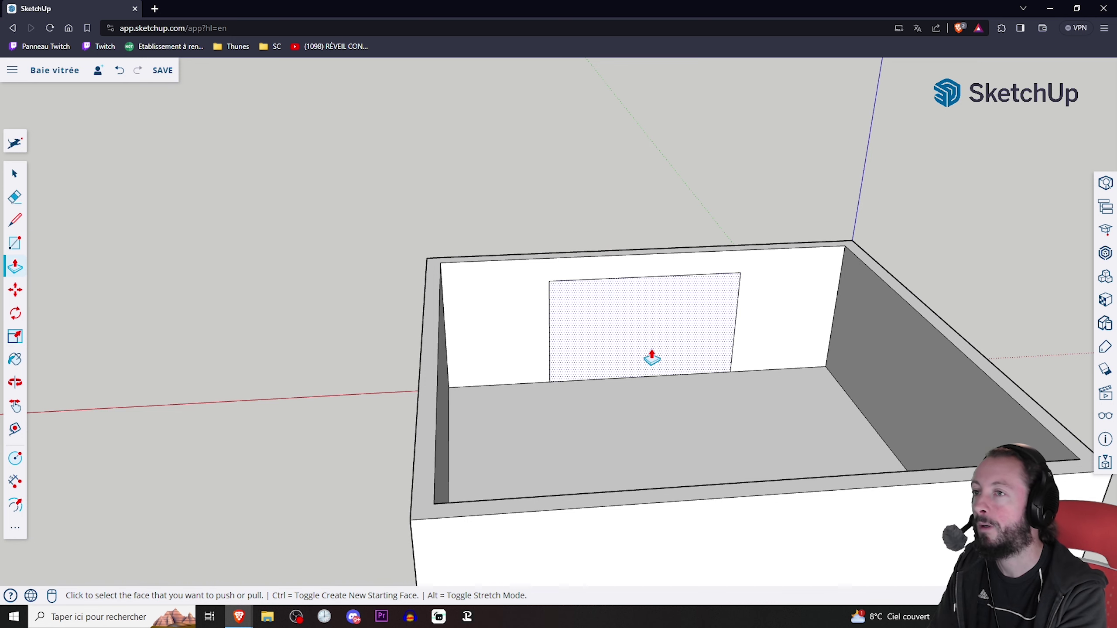
{"action": "left_click", "coordinate": [651, 354]}
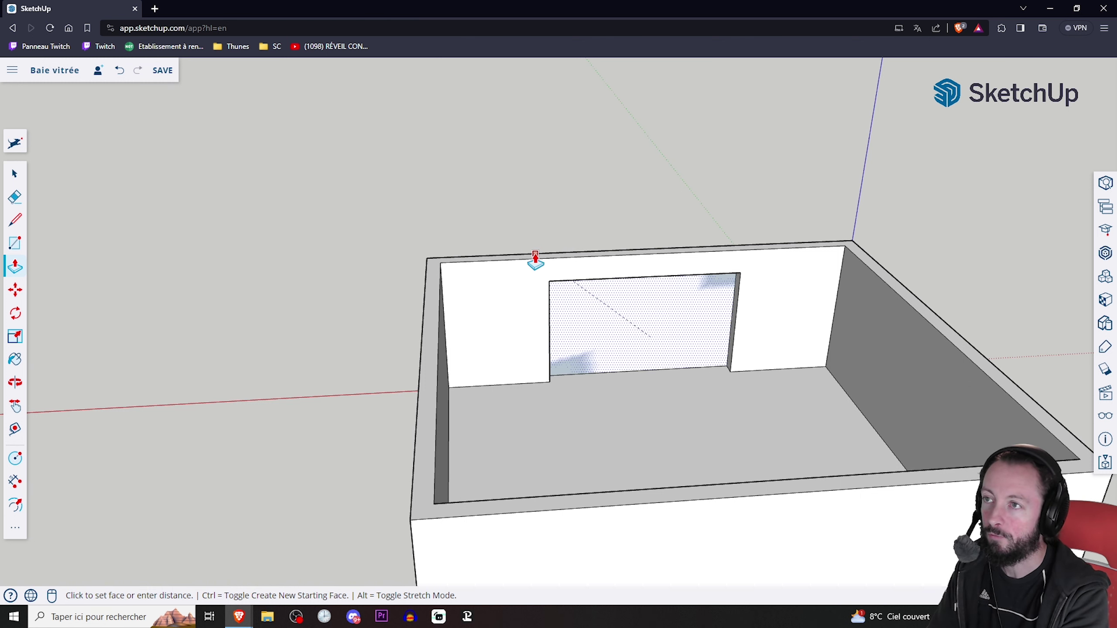
{"action": "scroll", "coordinate": [532, 259], "scroll_direction": "up", "scroll_amount": 1}
{"action": "scroll", "coordinate": [530, 264], "scroll_direction": "up", "scroll_amount": 5}
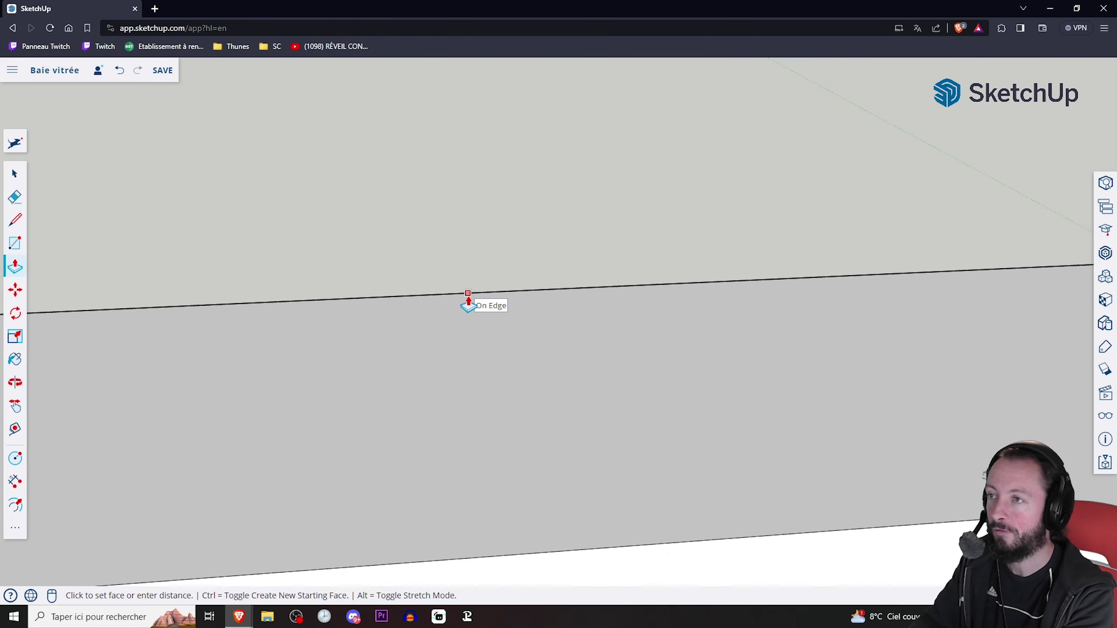
{"action": "left_click", "coordinate": [468, 303]}
{"action": "scroll", "coordinate": [468, 303], "scroll_direction": "down", "scroll_amount": 5}
{"action": "mouse_move", "coordinate": [471, 305]}
{"action": "middle_mouse_down"}
{"action": "mouse_move", "coordinate": [638, 419]}
{"action": "mouse_move", "coordinate": [387, 369]}
{"action": "mouse_move", "coordinate": [552, 497]}
{"action": "middle_mouse_up"}
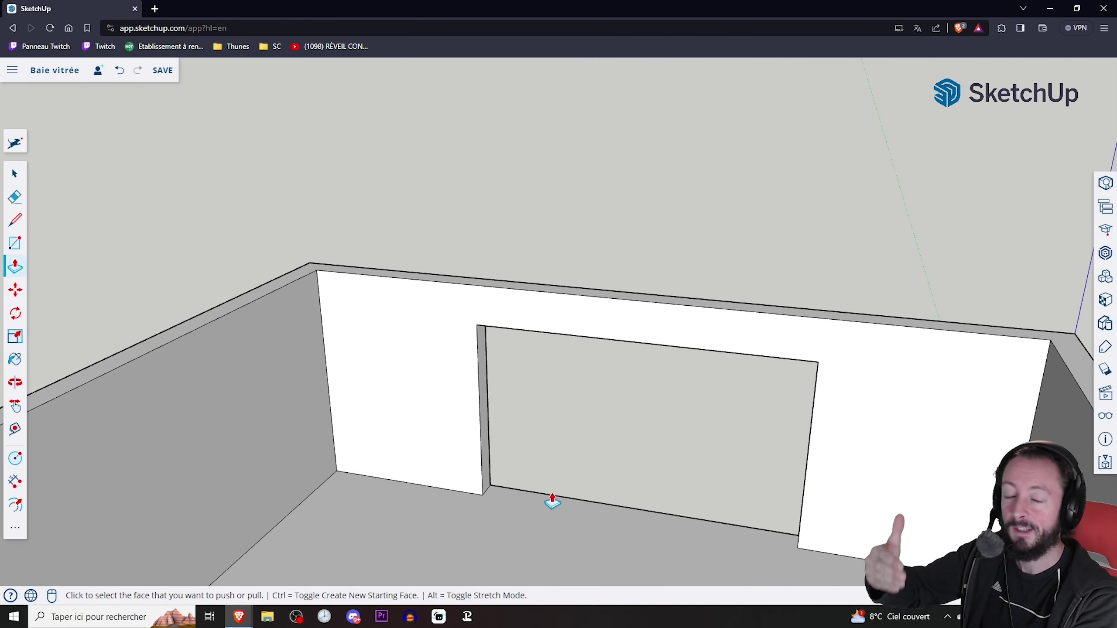
{"action": "mouse_move", "coordinate": [452, 457]}
{"action": "middle_mouse_down"}
{"action": "mouse_move", "coordinate": [759, 424]}
{"action": "mouse_move", "coordinate": [633, 379]}
{"action": "middle_mouse_up"}
{"action": "mouse_move", "coordinate": [900, 389]}
{"action": "middle_mouse_down"}
{"action": "mouse_move", "coordinate": [628, 414]}
{"action": "mouse_move", "coordinate": [775, 463]}
{"action": "mouse_move", "coordinate": [399, 474]}
{"action": "middle_mouse_up"}
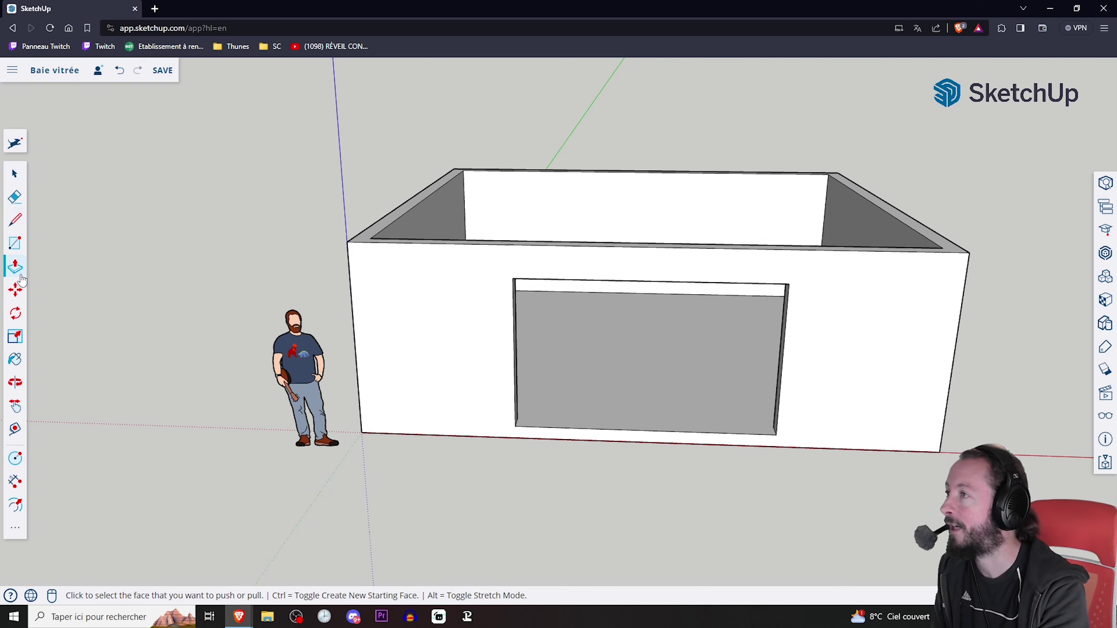
Step: Draw an edge from the sill's corner to the midpoint of the sill edge
{"action": "left_click", "coordinate": [15, 228]}
{"action": "scroll", "coordinate": [736, 474], "scroll_direction": "up", "scroll_amount": 5}
{"action": "scroll", "coordinate": [523, 442], "scroll_direction": "up", "scroll_amount": 3}
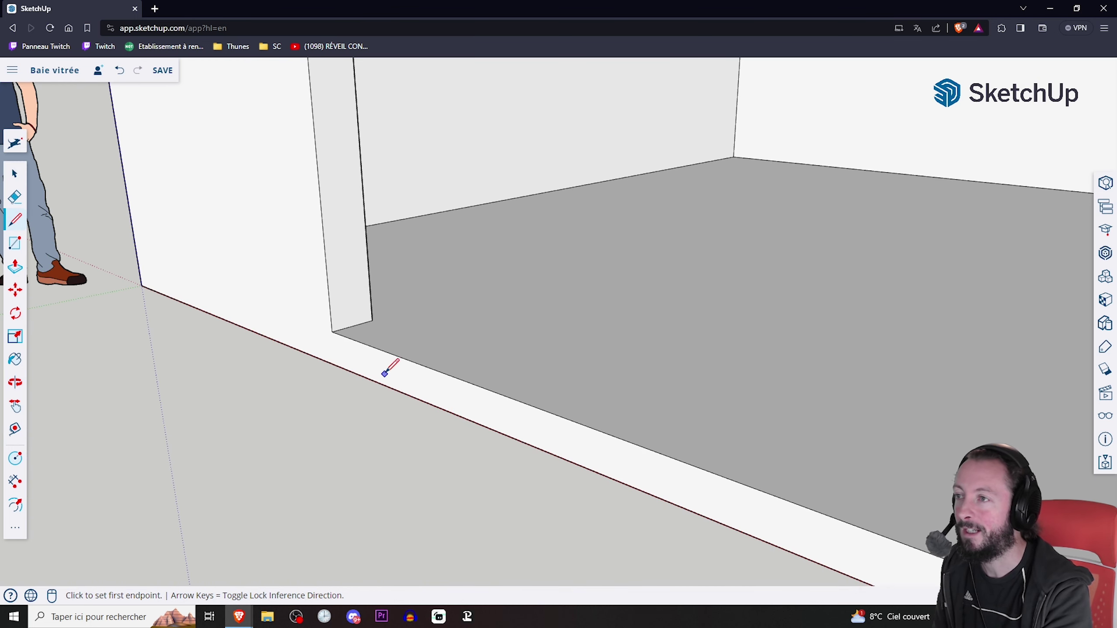
{"action": "scroll", "coordinate": [387, 370], "scroll_direction": "up", "scroll_amount": 3}
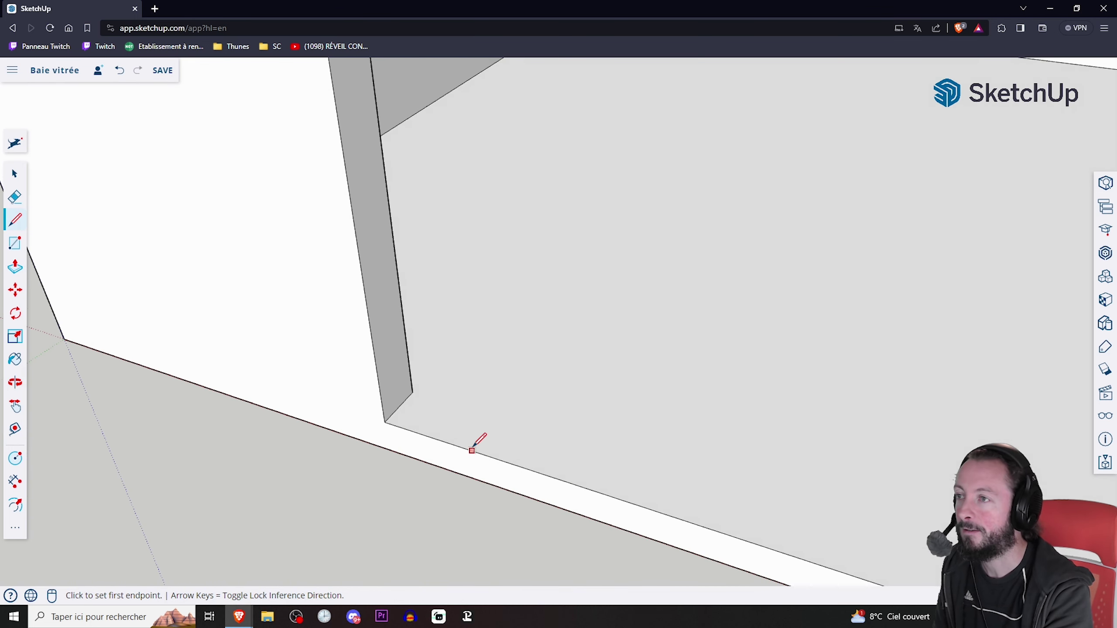
{"action": "left_click", "coordinate": [412, 391]}
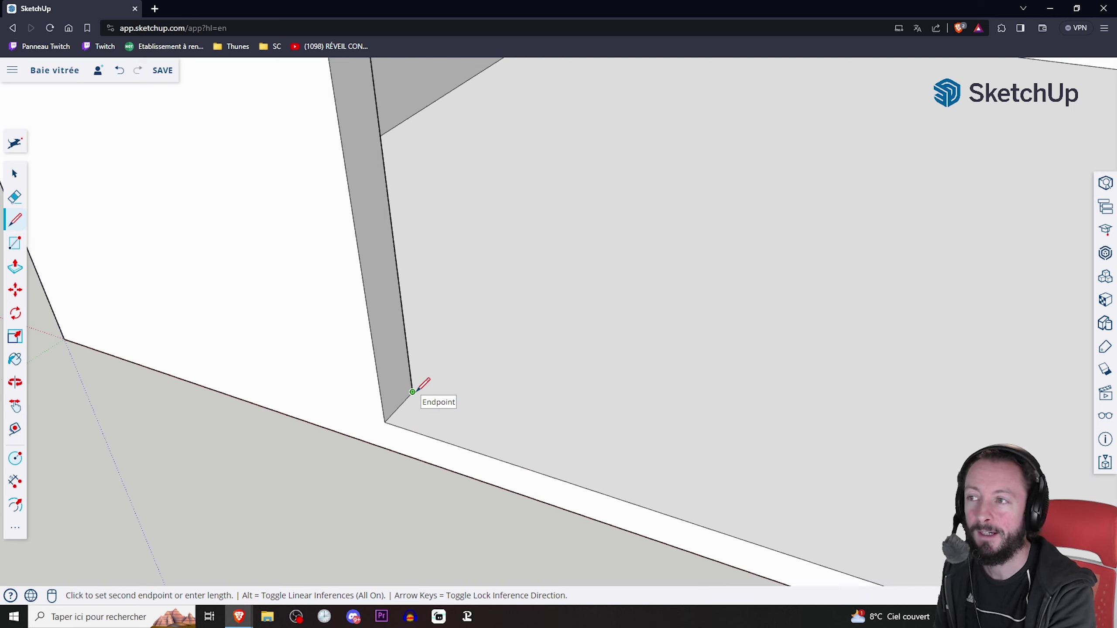
{"action": "key", "text": "Escape"}
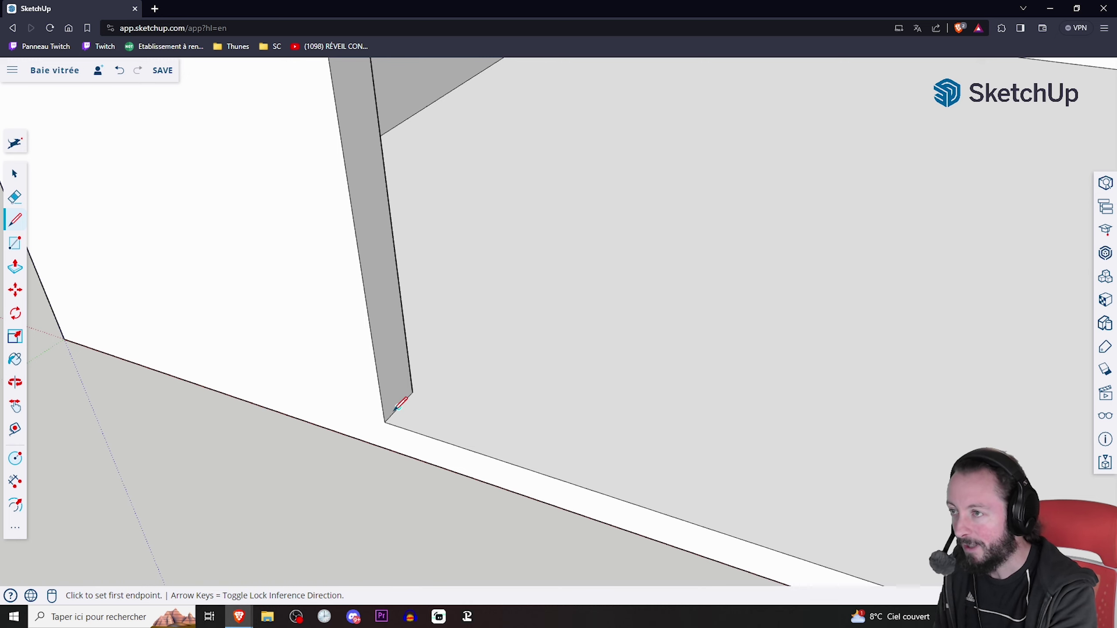
{"action": "left_click", "coordinate": [398, 407]}
{"action": "scroll", "coordinate": [399, 406], "scroll_direction": "down", "scroll_amount": 5}
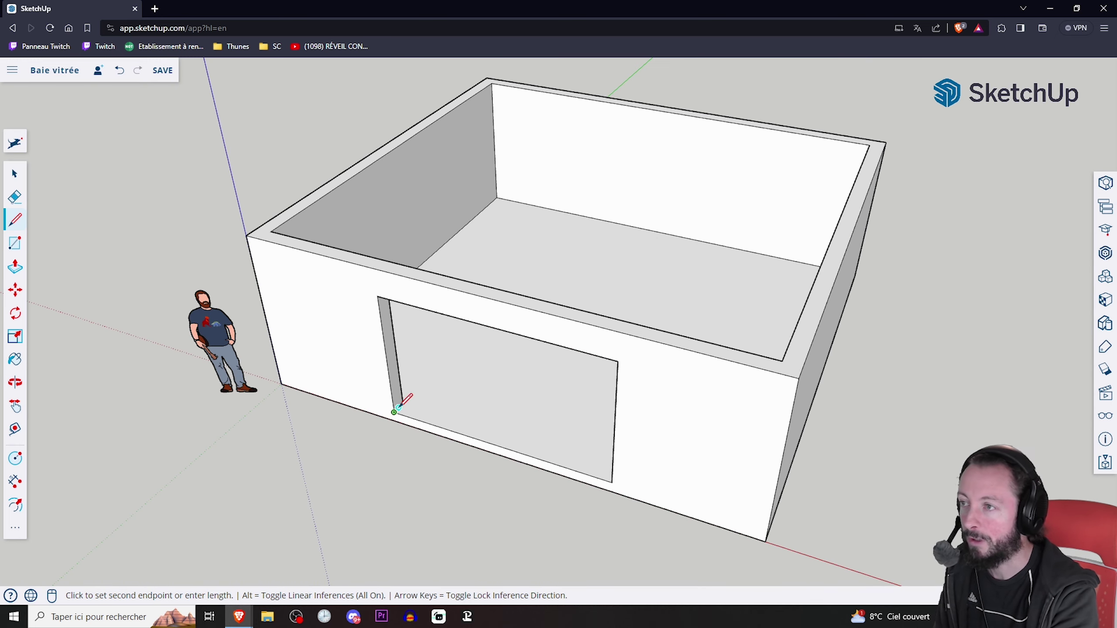
{"action": "mouse_move", "coordinate": [399, 469]}
{"action": "middle_mouse_down"}
{"action": "mouse_move", "coordinate": [607, 407]}
{"action": "mouse_move", "coordinate": [713, 403]}
{"action": "middle_mouse_up"}
{"action": "scroll", "coordinate": [713, 403], "scroll_direction": "up", "scroll_amount": 5}
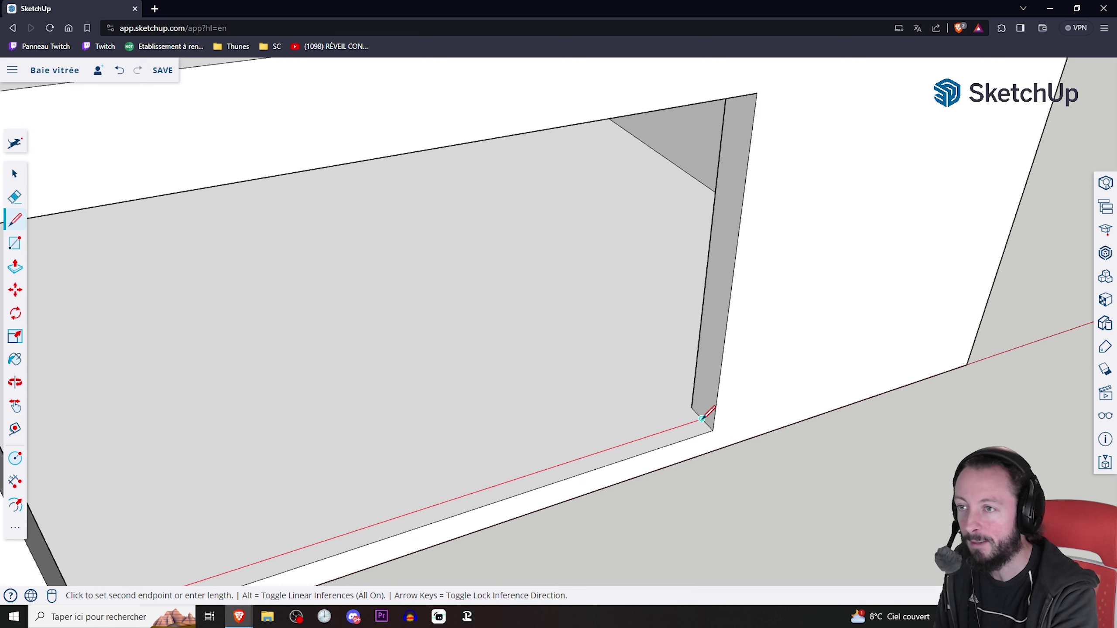
{"action": "left_click", "coordinate": [703, 419]}
{"action": "mouse_move", "coordinate": [658, 434]}
{"action": "middle_mouse_down"}
{"action": "mouse_move", "coordinate": [758, 429]}
{"action": "mouse_move", "coordinate": [833, 395]}
{"action": "middle_mouse_up"}
{"action": "mouse_move", "coordinate": [716, 392]}
{"action": "middle_mouse_down"}
{"action": "mouse_move", "coordinate": [723, 352]}
{"action": "mouse_move", "coordinate": [798, 320]}
{"action": "mouse_move", "coordinate": [733, 342]}
{"action": "middle_mouse_up"}
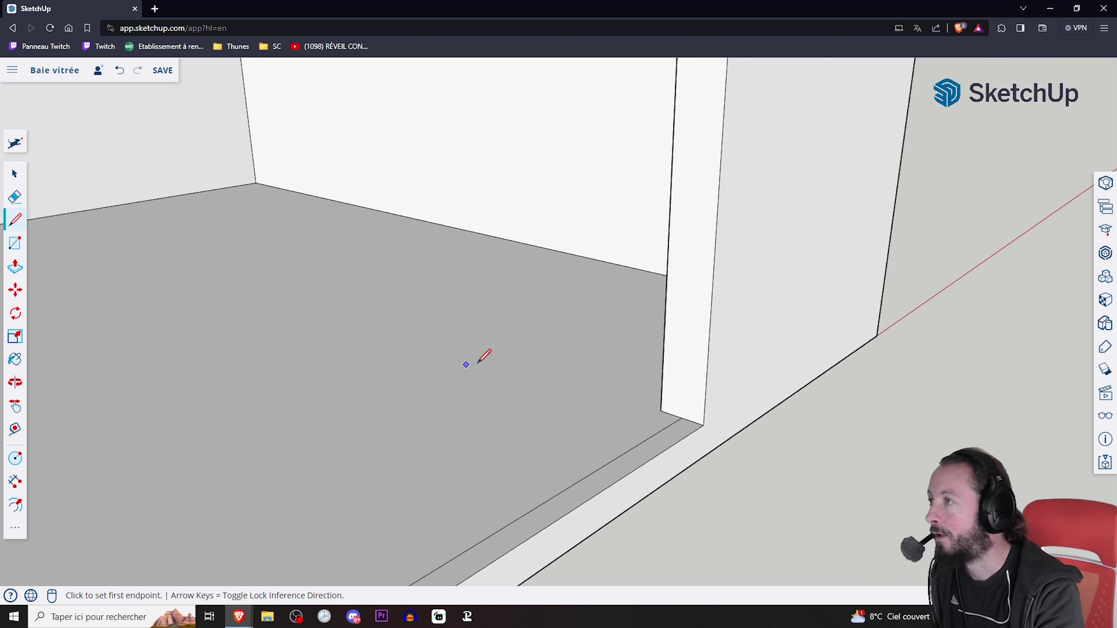
Step: Draw an edge at the opening's other lower corner
{"action": "left_click", "coordinate": [693, 422]}
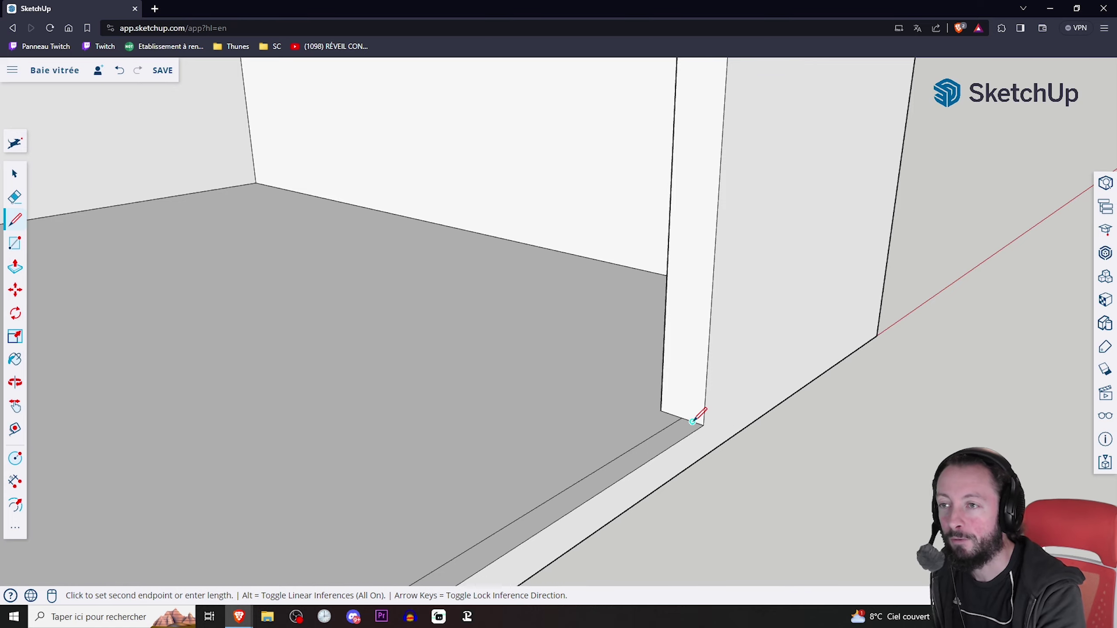
{"action": "middle_click_drag", "start_coordinate": [693, 422], "coordinate": [309, 453]}
{"action": "scroll", "coordinate": [606, 429], "scroll_direction": "down", "scroll_amount": 5}
{"action": "scroll", "coordinate": [309, 453], "scroll_direction": "up", "scroll_amount": 5}
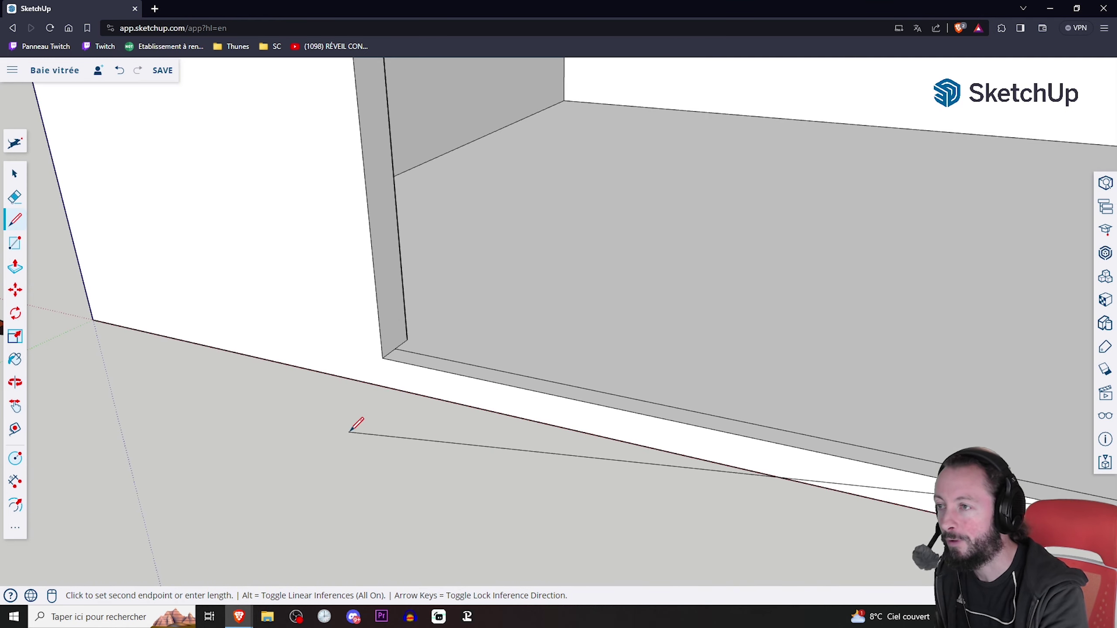
{"action": "scroll", "coordinate": [387, 356], "scroll_direction": "up", "scroll_amount": 3}
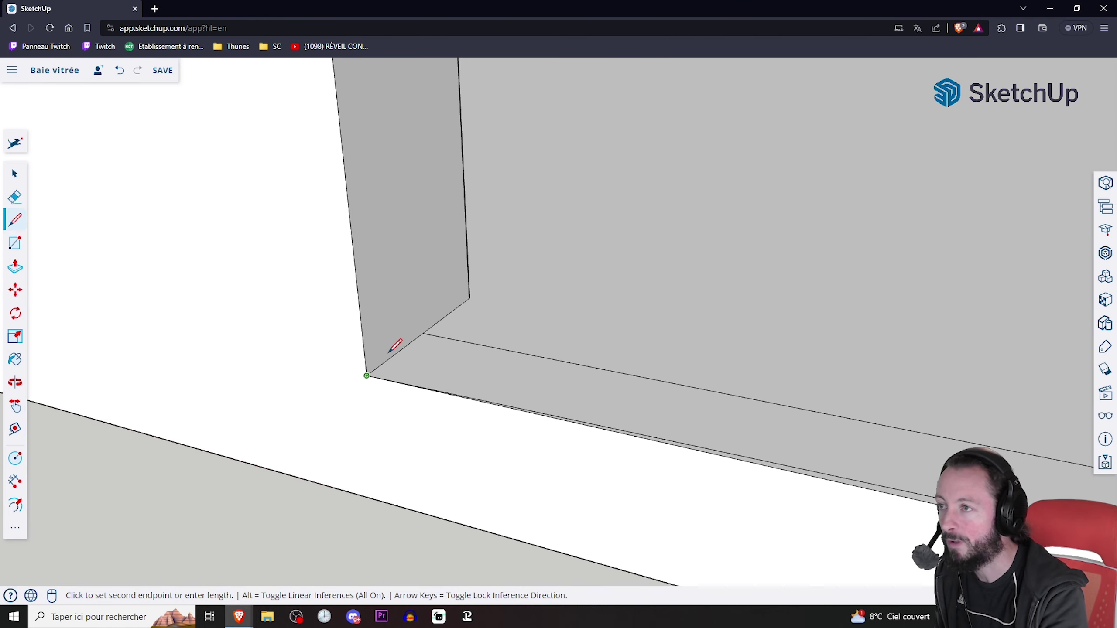
{"action": "left_click", "coordinate": [395, 353]}
{"action": "scroll", "coordinate": [398, 356], "scroll_direction": "down", "scroll_amount": 3}
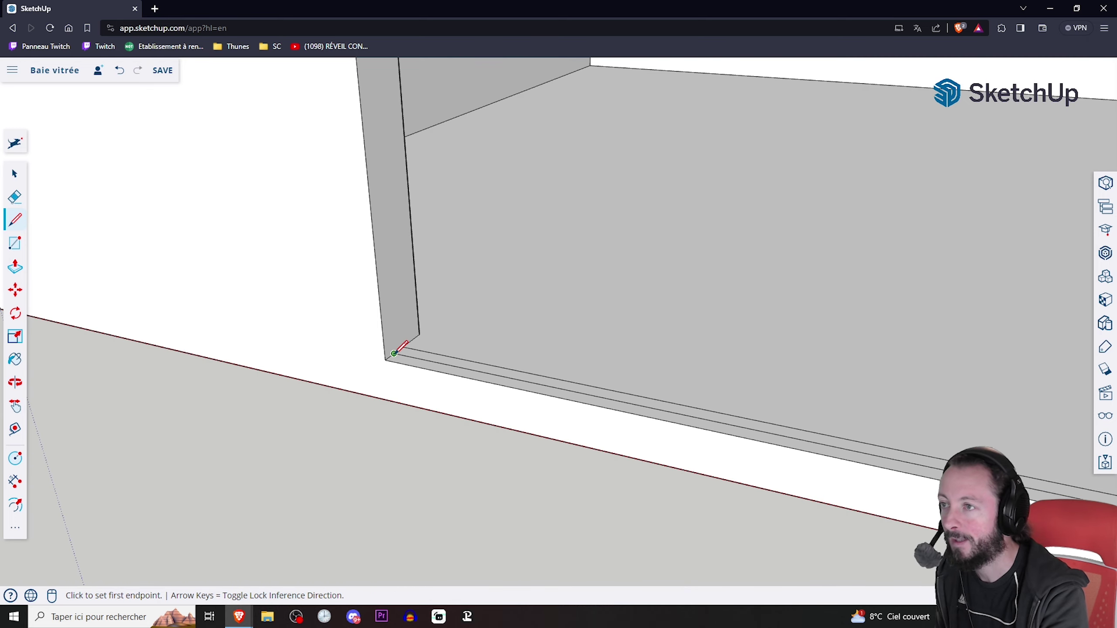
{"action": "scroll", "coordinate": [387, 346], "scroll_direction": "down", "scroll_amount": 4}
{"action": "middle_click_drag", "start_coordinate": [502, 384], "coordinate": [703, 409]}
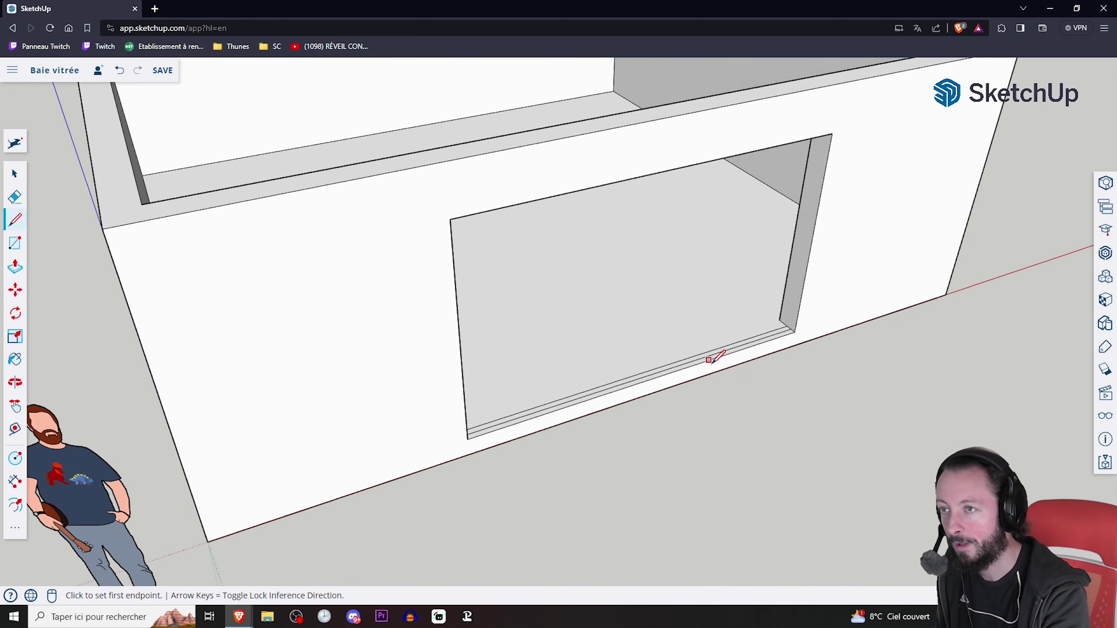
{"action": "mouse_move", "coordinate": [709, 360]}
{"action": "middle_mouse_down"}
{"action": "mouse_move", "coordinate": [661, 362]}
{"action": "mouse_move", "coordinate": [611, 411]}
{"action": "middle_mouse_up"}
{"action": "scroll", "coordinate": [616, 383], "scroll_direction": "up", "scroll_amount": 5}
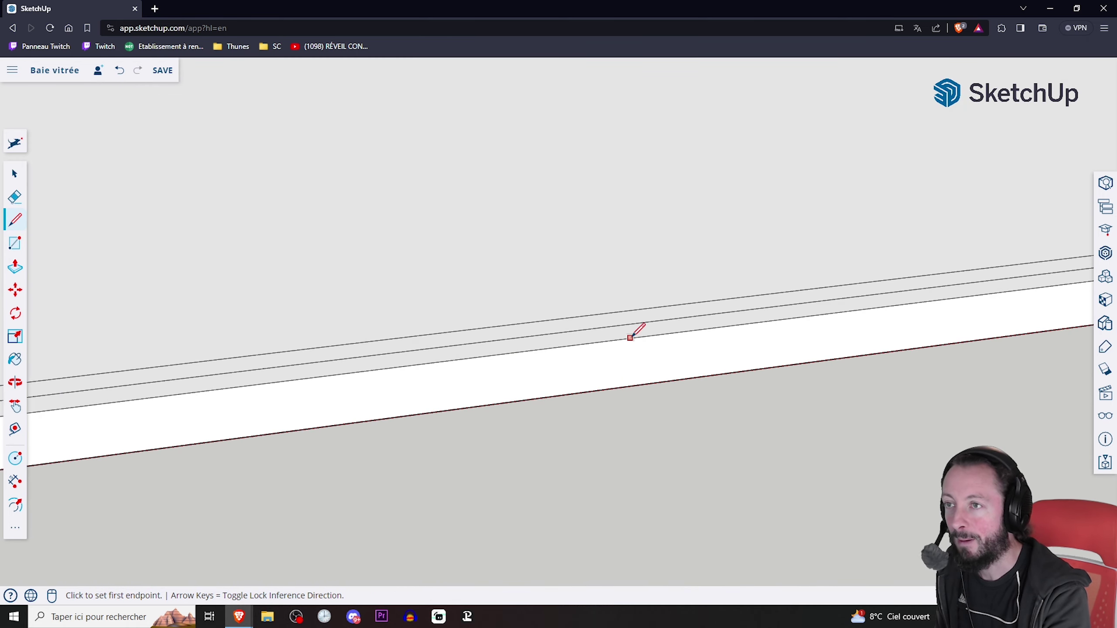
{"action": "scroll", "coordinate": [543, 349], "scroll_direction": "down", "scroll_amount": 5}
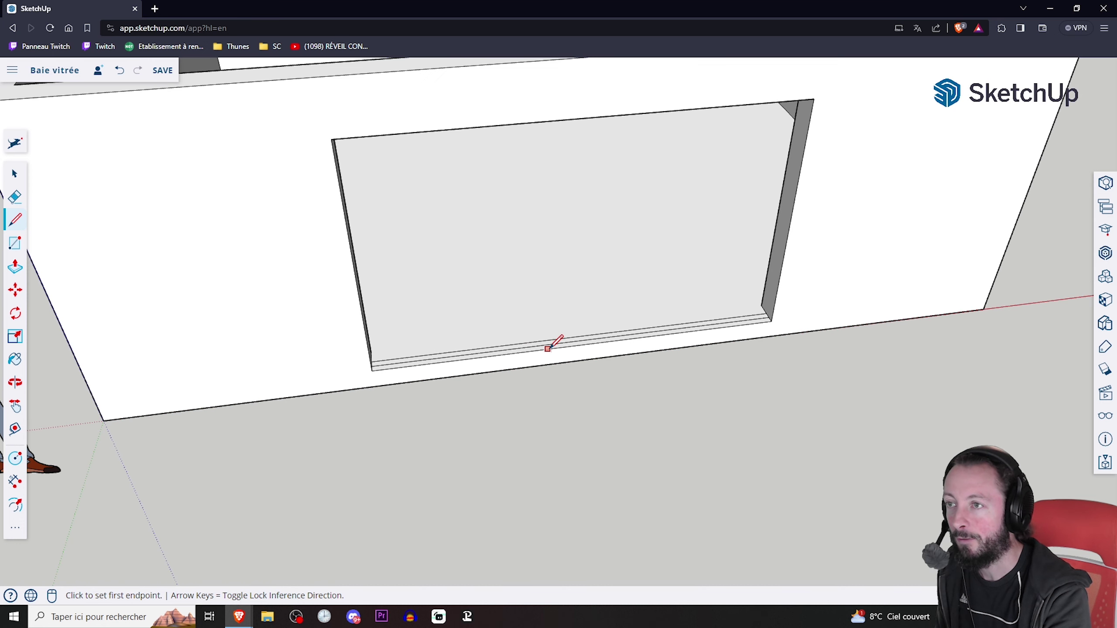
Step: Draw a short dividing line across the middle of the sill strip
{"action": "left_click", "coordinate": [579, 345]}
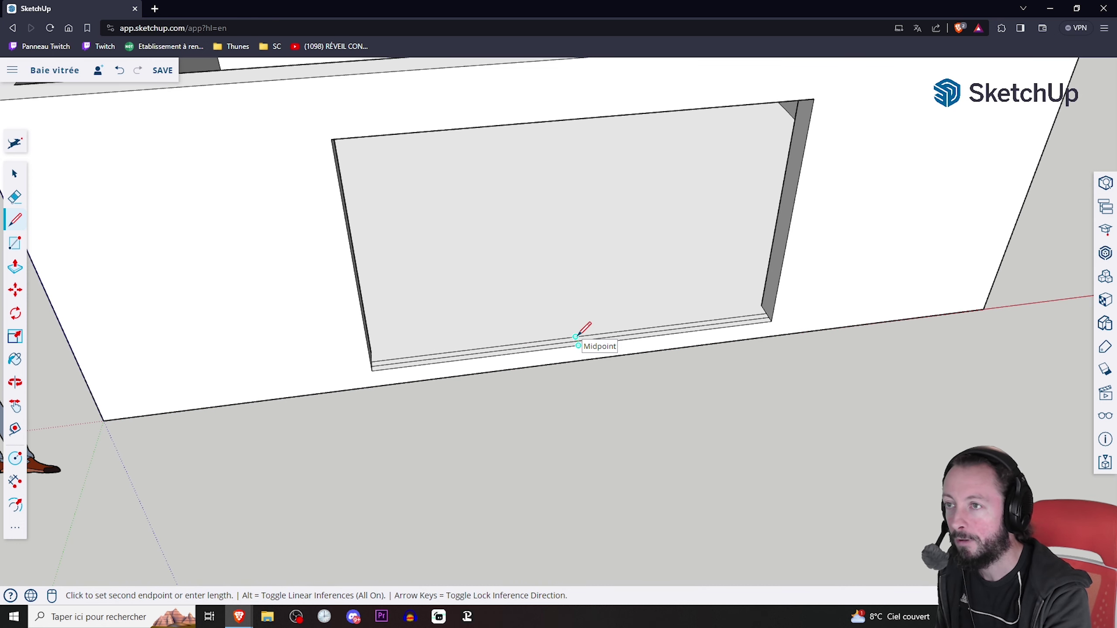
{"action": "scroll", "coordinate": [576, 337], "scroll_direction": "up", "scroll_amount": 5}
{"action": "left_click", "coordinate": [577, 334]}
{"action": "scroll", "coordinate": [576, 337], "scroll_direction": "down", "scroll_amount": 5}
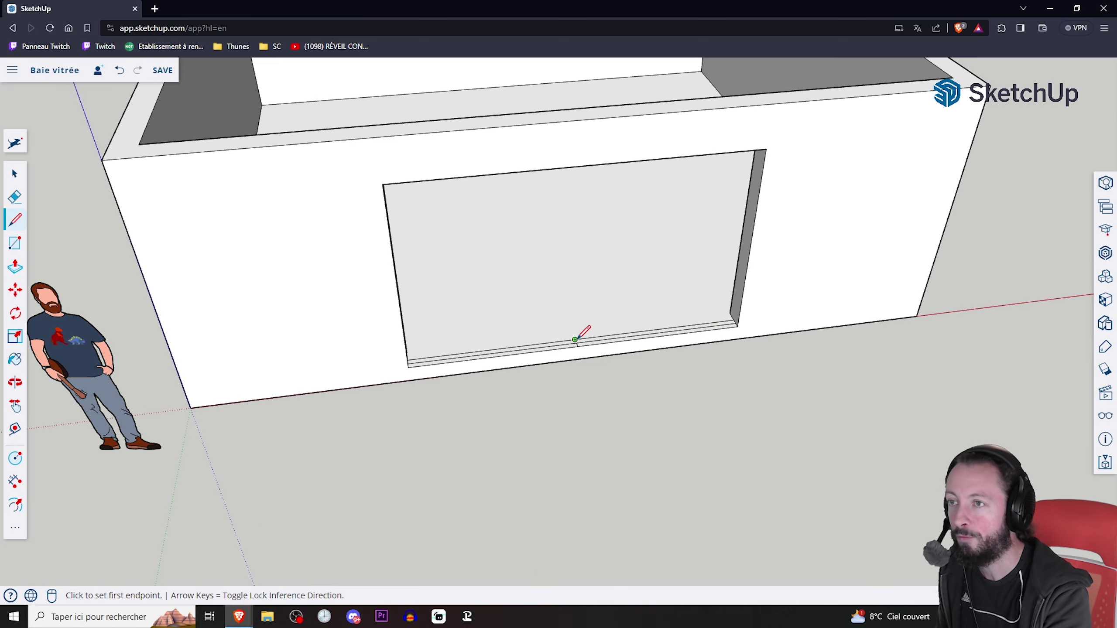
{"action": "mouse_move", "coordinate": [578, 337]}
{"action": "middle_mouse_down"}
{"action": "mouse_move", "coordinate": [589, 327]}
{"action": "mouse_move", "coordinate": [503, 342]}
{"action": "mouse_move", "coordinate": [668, 314]}
{"action": "middle_mouse_up"}
{"action": "scroll", "coordinate": [574, 317], "scroll_direction": "up", "scroll_amount": 5}
{"action": "scroll", "coordinate": [576, 402], "scroll_direction": "down", "scroll_amount": 2}
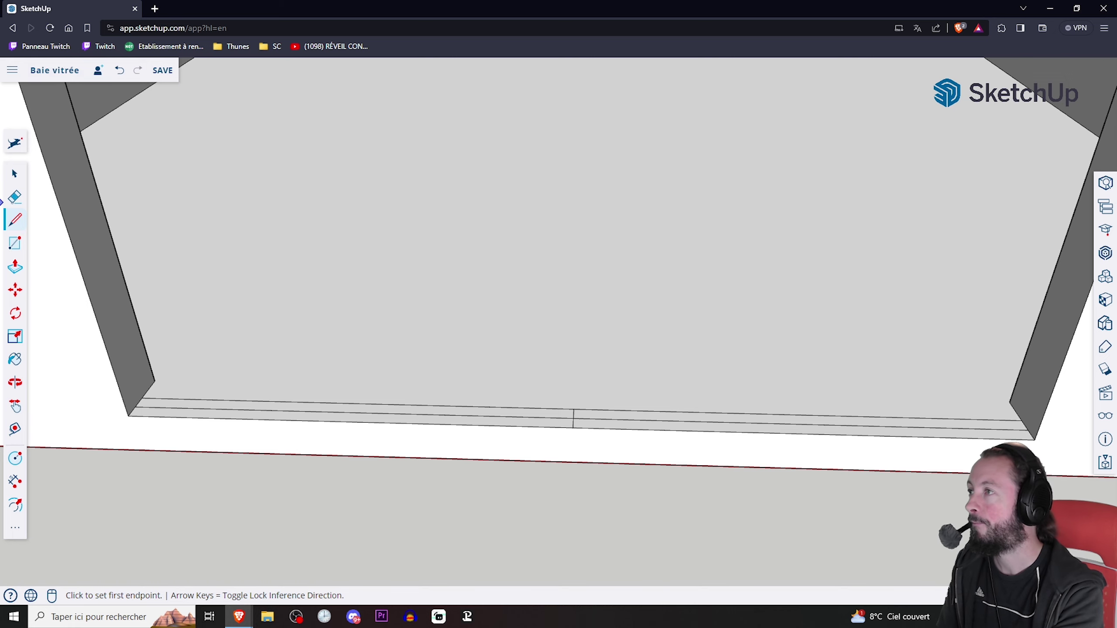
Step: Pull the sill strip faces up toward the opening's top edge
{"action": "left_click", "coordinate": [15, 267]}
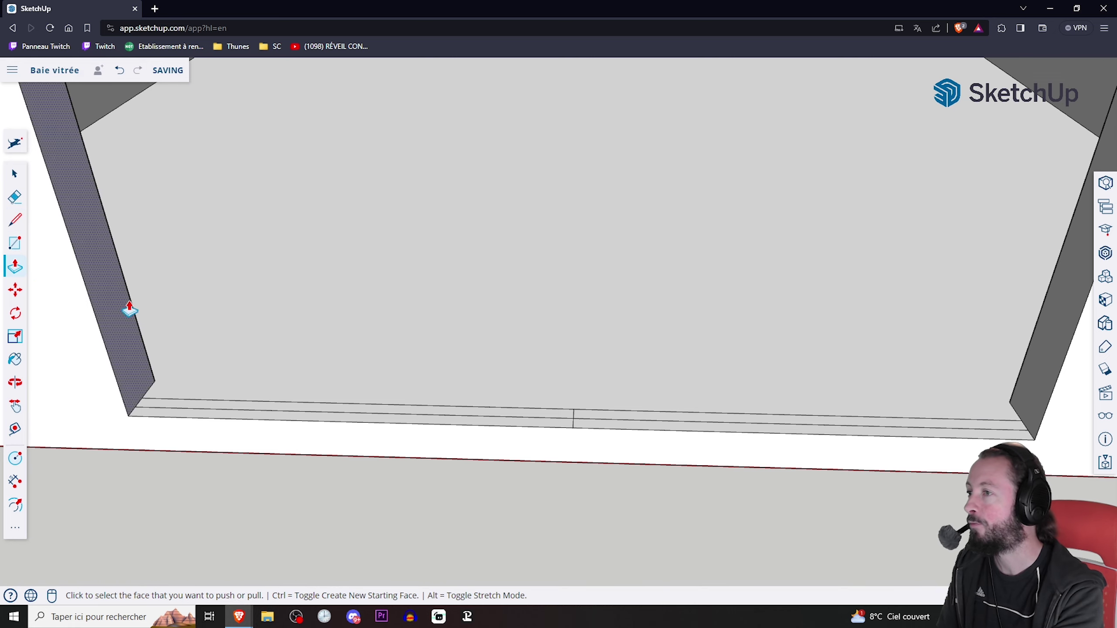
{"action": "left_click", "coordinate": [360, 426]}
{"action": "middle_click_drag", "start_coordinate": [365, 427], "coordinate": [323, 321]}
{"action": "scroll", "coordinate": [323, 322], "scroll_direction": "down", "scroll_amount": 5}
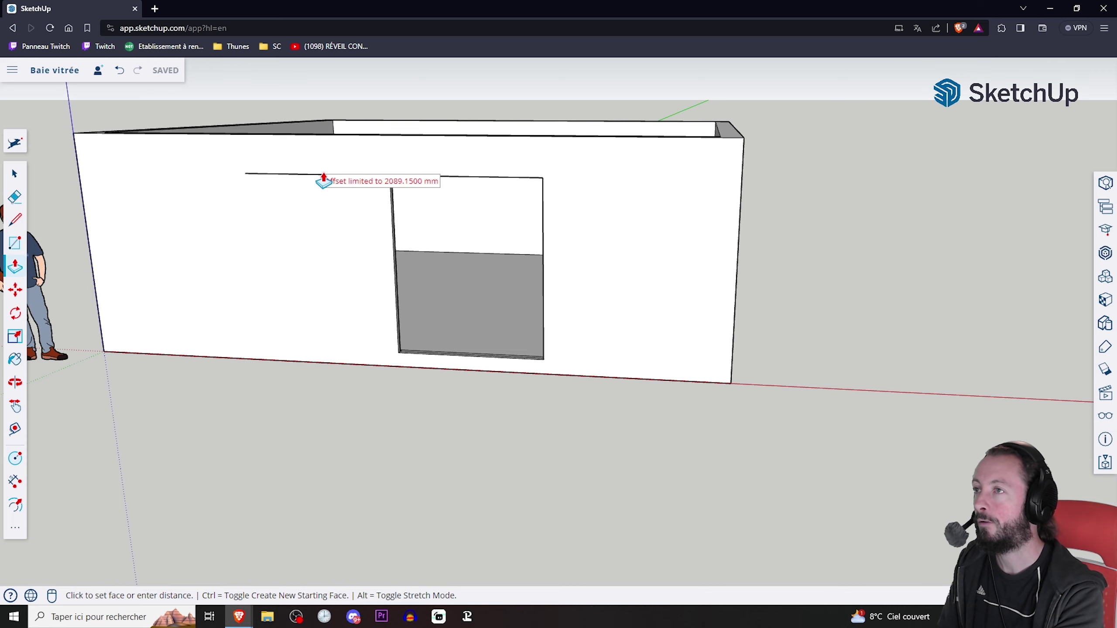
{"action": "left_click", "coordinate": [324, 178]}
{"action": "mouse_move", "coordinate": [476, 289]}
{"action": "middle_mouse_down"}
{"action": "mouse_move", "coordinate": [427, 317]}
{"action": "mouse_move", "coordinate": [432, 382]}
{"action": "middle_mouse_up"}
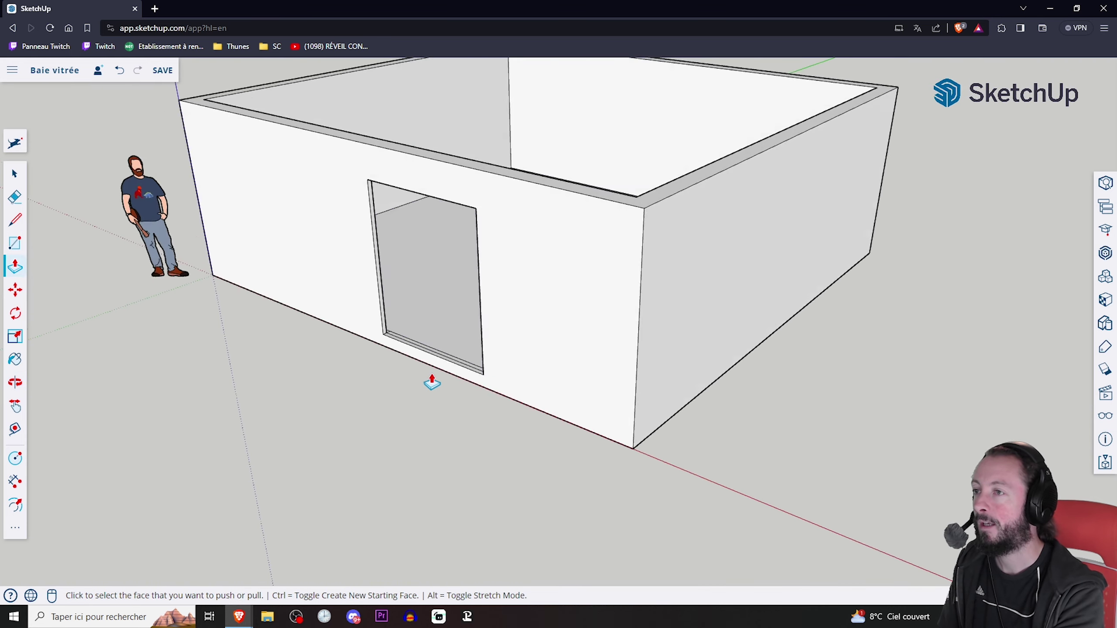
{"action": "scroll", "coordinate": [471, 314], "scroll_direction": "up", "scroll_amount": 5}
{"action": "left_click", "coordinate": [471, 323]}
{"action": "middle_click_drag", "start_coordinate": [471, 323], "coordinate": [711, 252]}
{"action": "scroll", "coordinate": [711, 252], "scroll_direction": "down", "scroll_amount": 5}
{"action": "scroll", "coordinate": [620, 182], "scroll_direction": "up", "scroll_amount": 2}
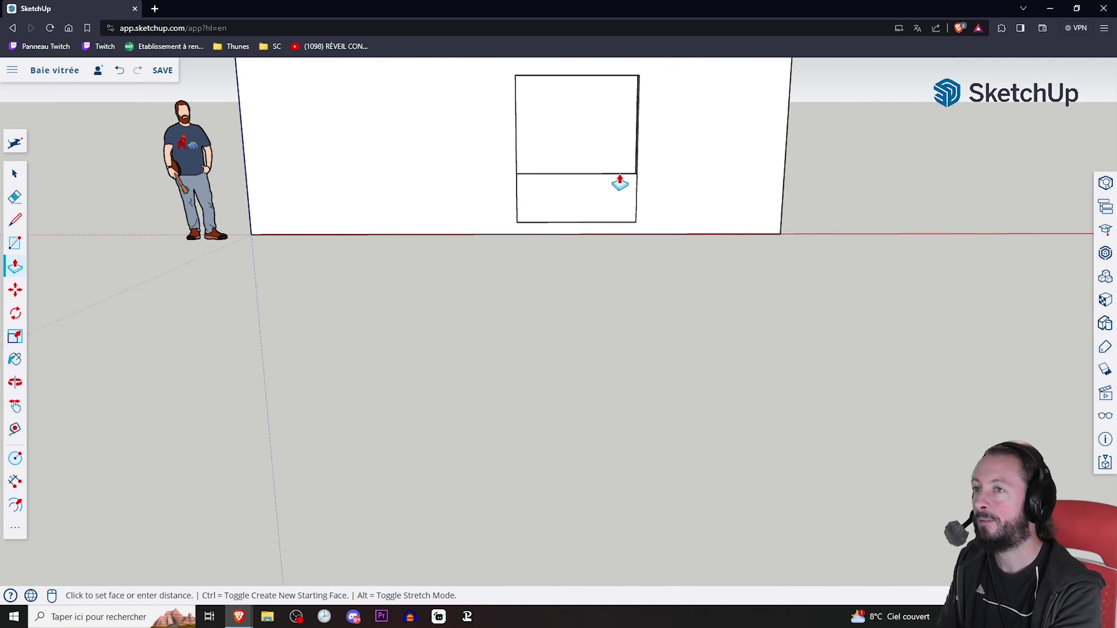
{"action": "left_click", "coordinate": [607, 82]}
{"action": "mouse_move", "coordinate": [607, 81]}
{"action": "middle_mouse_down"}
{"action": "mouse_move", "coordinate": [773, 130]}
{"action": "mouse_move", "coordinate": [561, 232]}
{"action": "mouse_move", "coordinate": [628, 256]}
{"action": "mouse_move", "coordinate": [786, 249]}
{"action": "mouse_move", "coordinate": [214, 128]}
{"action": "middle_mouse_up"}
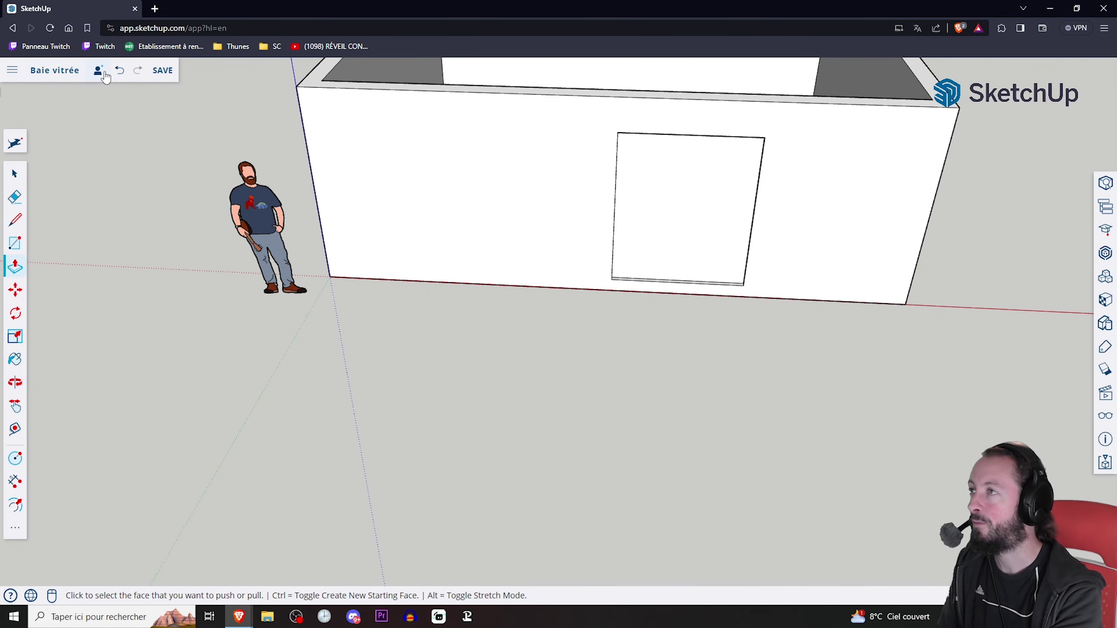
Step: Undo the mistaken extrusions and re-extrude the right sill face into a full-height panel
{"action": "left_click", "coordinate": [119, 70]}
{"action": "mouse_move", "coordinate": [571, 246]}
{"action": "middle_mouse_down"}
{"action": "mouse_move", "coordinate": [598, 256]}
{"action": "mouse_move", "coordinate": [677, 191]}
{"action": "mouse_move", "coordinate": [676, 87]}
{"action": "mouse_move", "coordinate": [673, 114]}
{"action": "middle_mouse_up"}
{"action": "scroll", "coordinate": [653, 266], "scroll_direction": "up", "scroll_amount": 3}
{"action": "scroll", "coordinate": [653, 265], "scroll_direction": "up", "scroll_amount": 3}
{"action": "left_click", "coordinate": [661, 252]}
{"action": "scroll", "coordinate": [660, 253], "scroll_direction": "down", "scroll_amount": 3}
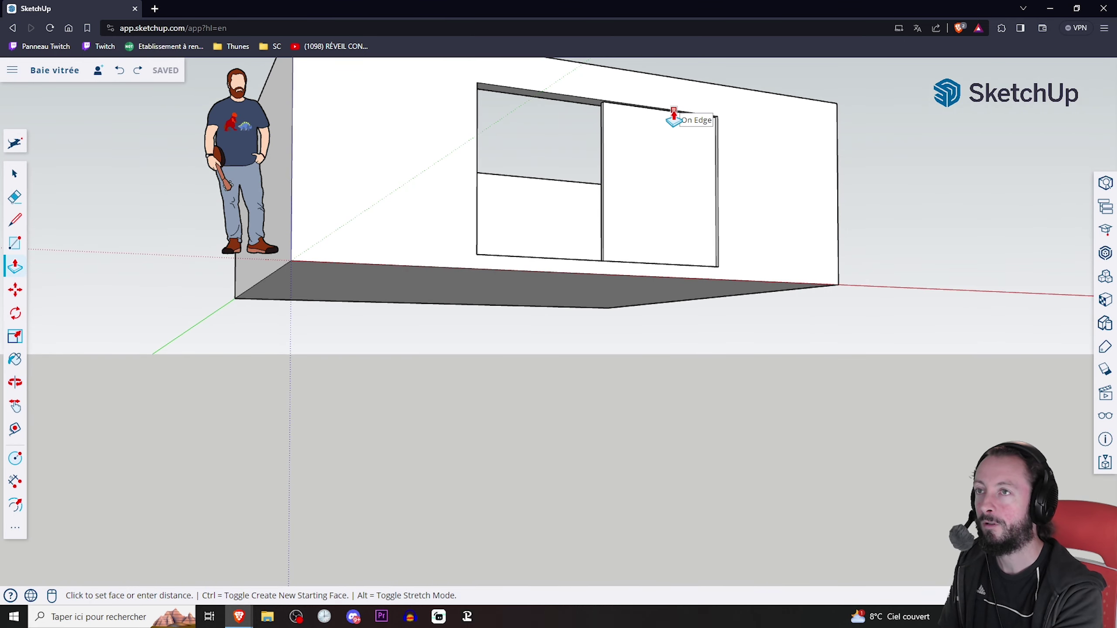
{"action": "mouse_move", "coordinate": [516, 109]}
{"action": "middle_mouse_down"}
{"action": "mouse_move", "coordinate": [693, 142]}
{"action": "mouse_move", "coordinate": [709, 209]}
{"action": "mouse_move", "coordinate": [631, 234]}
{"action": "middle_mouse_up"}
{"action": "scroll", "coordinate": [761, 262], "scroll_direction": "up", "scroll_amount": 5}
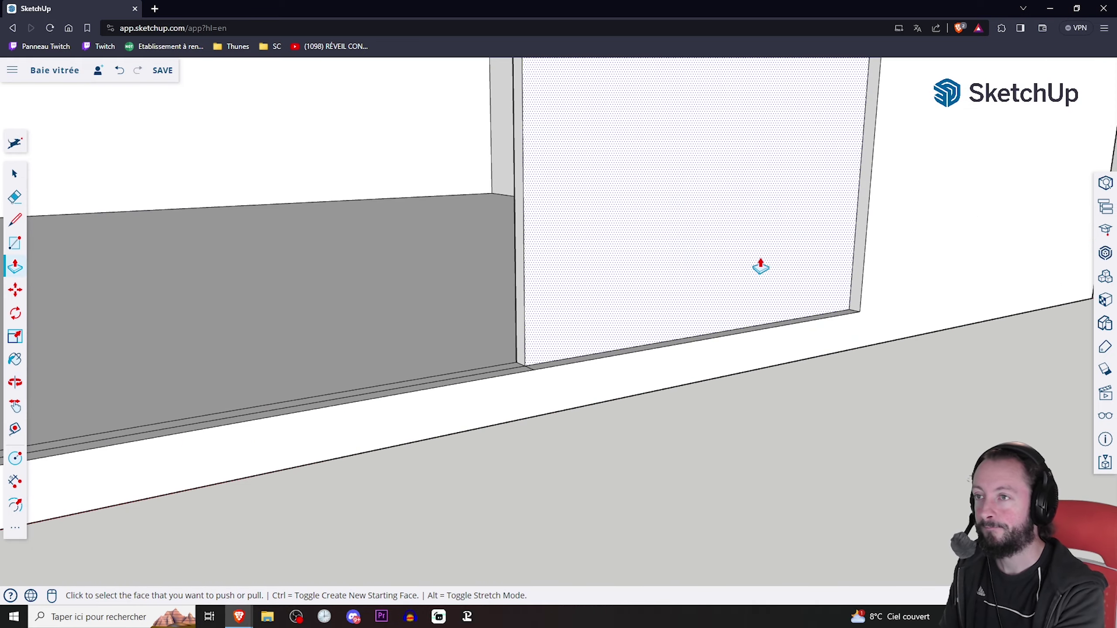
{"action": "scroll", "coordinate": [625, 258], "scroll_direction": "down", "scroll_amount": 3}
{"action": "mouse_move", "coordinate": [736, 194]}
{"action": "middle_mouse_down"}
{"action": "mouse_move", "coordinate": [394, 357]}
{"action": "mouse_move", "coordinate": [393, 280]}
{"action": "mouse_move", "coordinate": [324, 269]}
{"action": "mouse_move", "coordinate": [204, 292]}
{"action": "middle_mouse_up"}
Step: Box-select the dotted window panel in the wall opening
{"action": "key", "text": "p"}
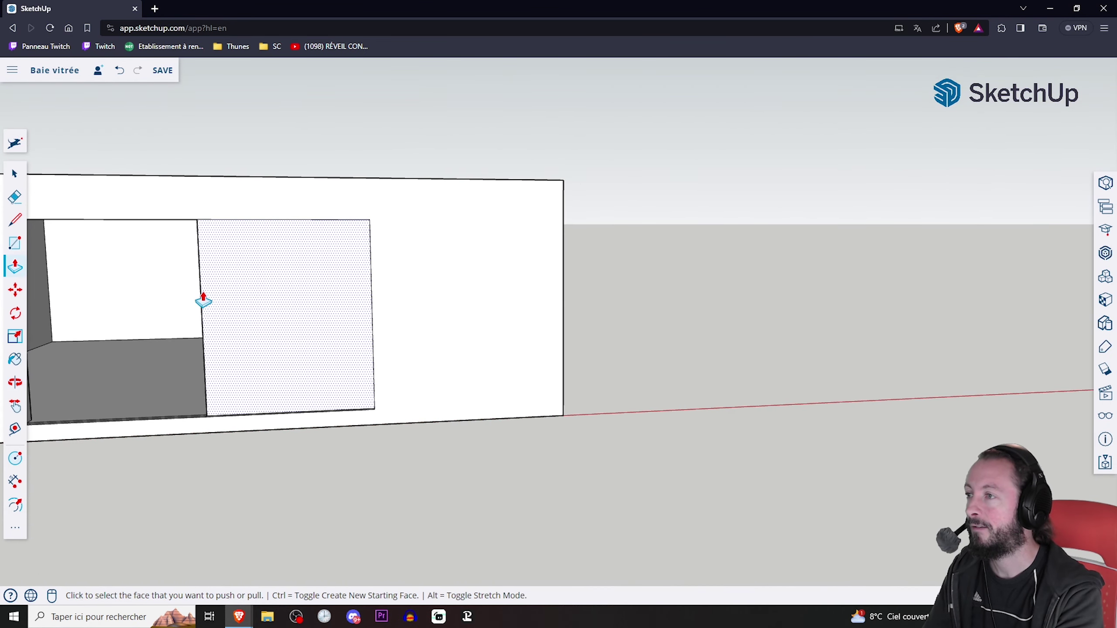
{"action": "left_click", "coordinate": [16, 175]}
{"action": "mouse_move", "coordinate": [184, 204]}
{"action": "left_mouse_down"}
{"action": "mouse_move", "coordinate": [421, 422]}
{"action": "mouse_move", "coordinate": [398, 423]}
{"action": "left_mouse_up"}
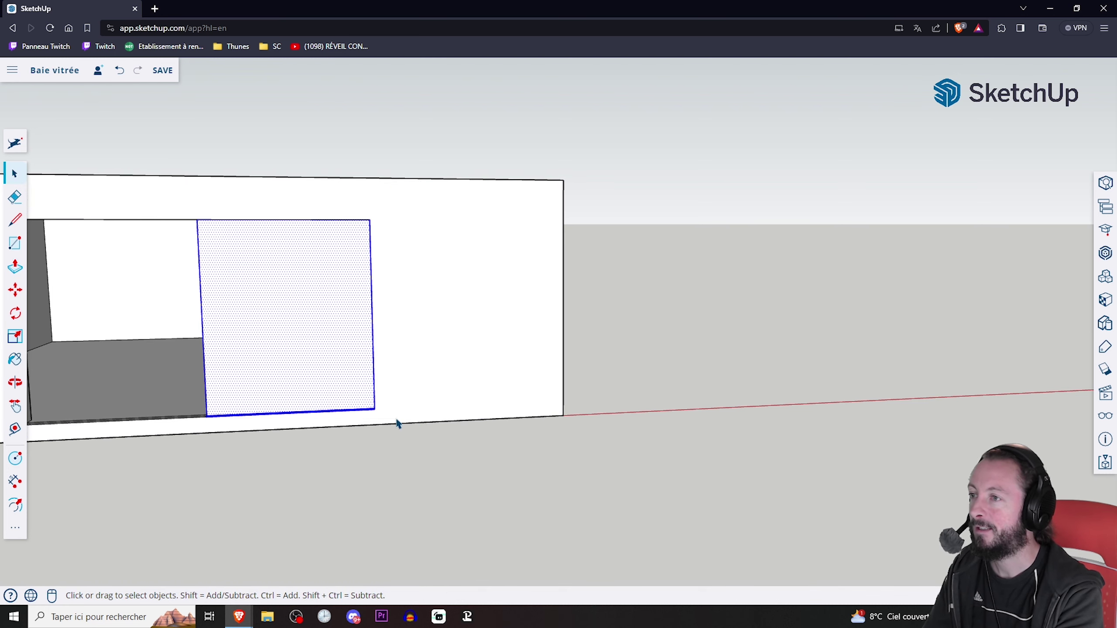
{"action": "mouse_move", "coordinate": [204, 306]}
{"action": "middle_mouse_down"}
{"action": "mouse_move", "coordinate": [385, 302]}
{"action": "mouse_move", "coordinate": [225, 214]}
{"action": "middle_mouse_up"}
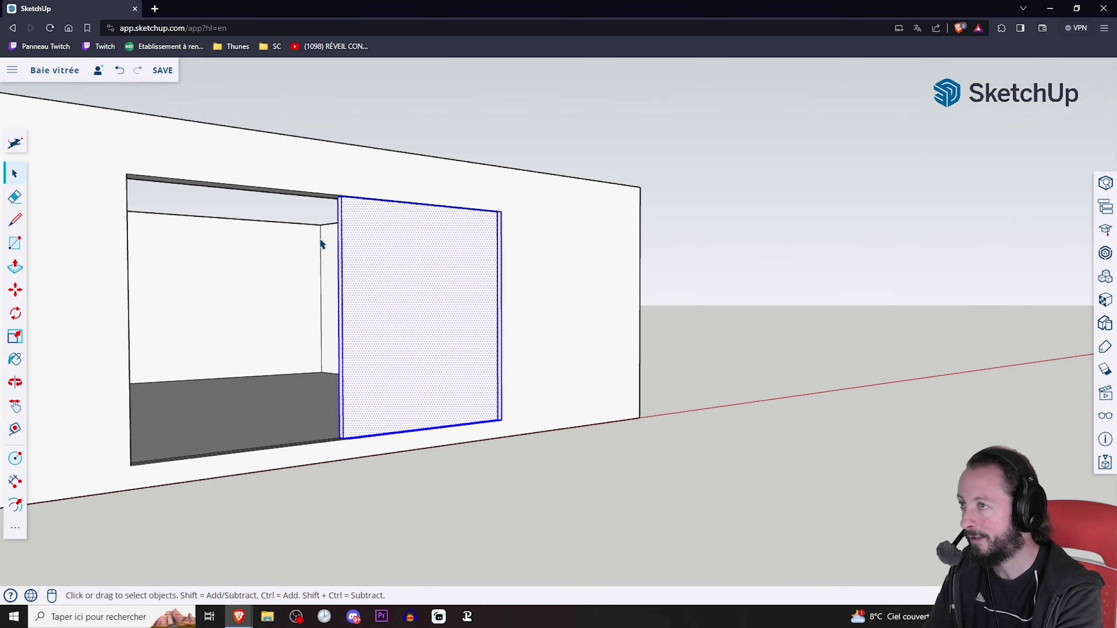
{"action": "mouse_move", "coordinate": [445, 249]}
{"action": "middle_mouse_down"}
{"action": "mouse_move", "coordinate": [356, 252]}
{"action": "mouse_move", "coordinate": [274, 193]}
{"action": "middle_mouse_up"}
{"action": "mouse_move", "coordinate": [427, 255]}
{"action": "left_mouse_down"}
{"action": "mouse_move", "coordinate": [511, 404]}
{"action": "mouse_move", "coordinate": [511, 432]}
{"action": "left_mouse_up"}
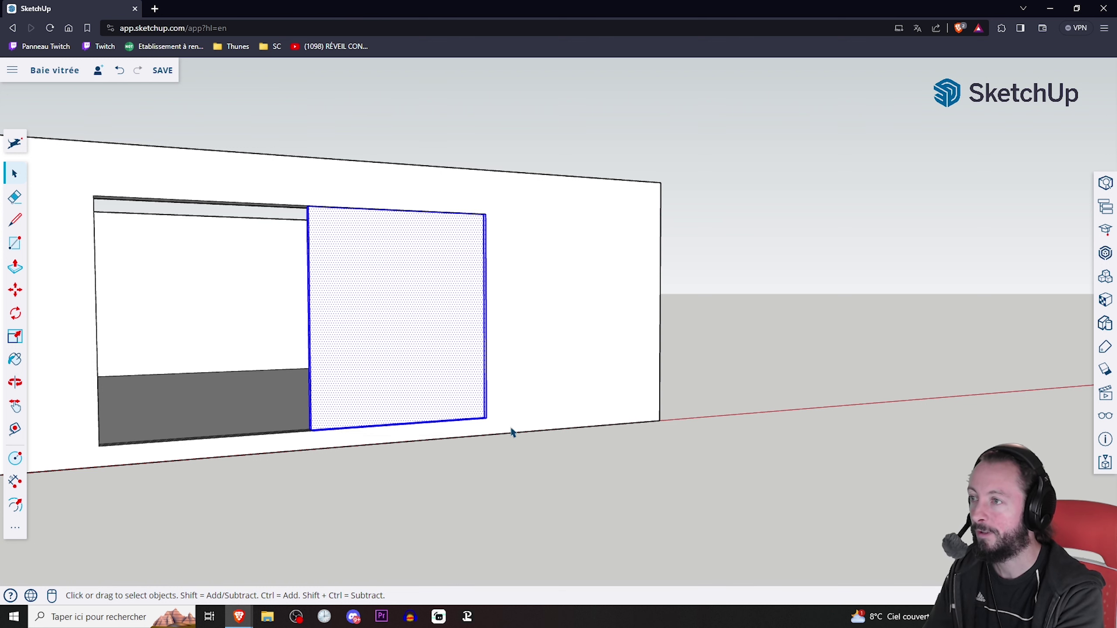
{"action": "mouse_move", "coordinate": [270, 315]}
{"action": "middle_mouse_down"}
{"action": "mouse_move", "coordinate": [392, 317]}
{"action": "mouse_move", "coordinate": [295, 292]}
{"action": "middle_mouse_up"}
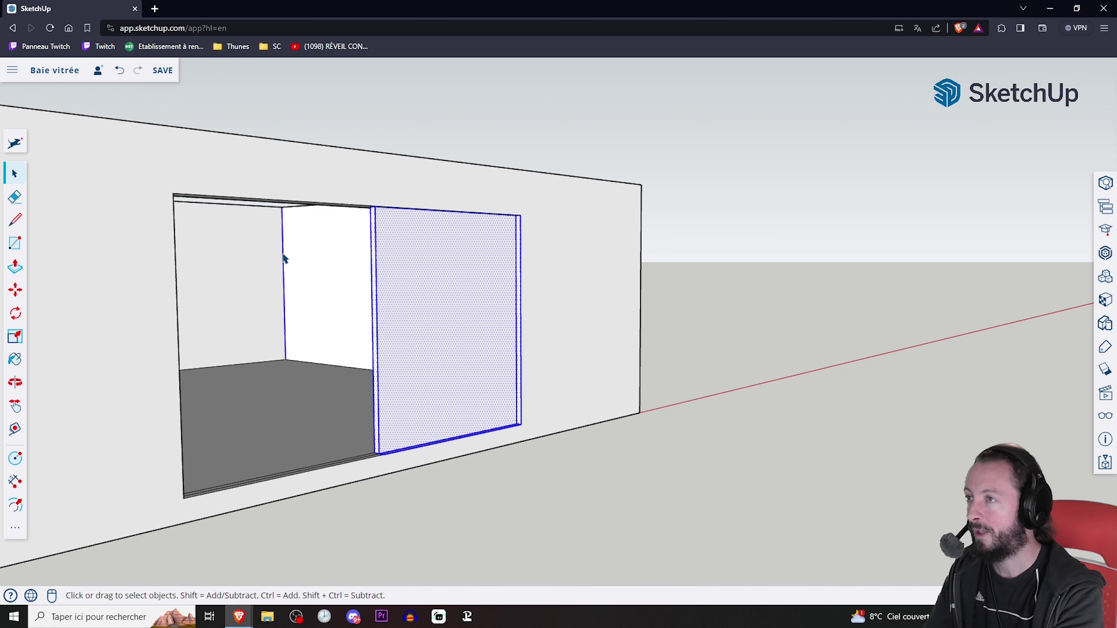
Step: Remove the narrow bottom strip from the selection, leaving only the glass panel
{"action": "middle_click_drag", "start_coordinate": [405, 294], "coordinate": [523, 292]}
{"action": "scroll", "coordinate": [516, 188], "scroll_direction": "up", "scroll_amount": 3}
{"action": "mouse_move", "coordinate": [516, 187]}
{"action": "middle_mouse_down"}
{"action": "mouse_move", "coordinate": [392, 242]}
{"action": "mouse_move", "coordinate": [482, 245]}
{"action": "mouse_move", "coordinate": [536, 277]}
{"action": "middle_mouse_up"}
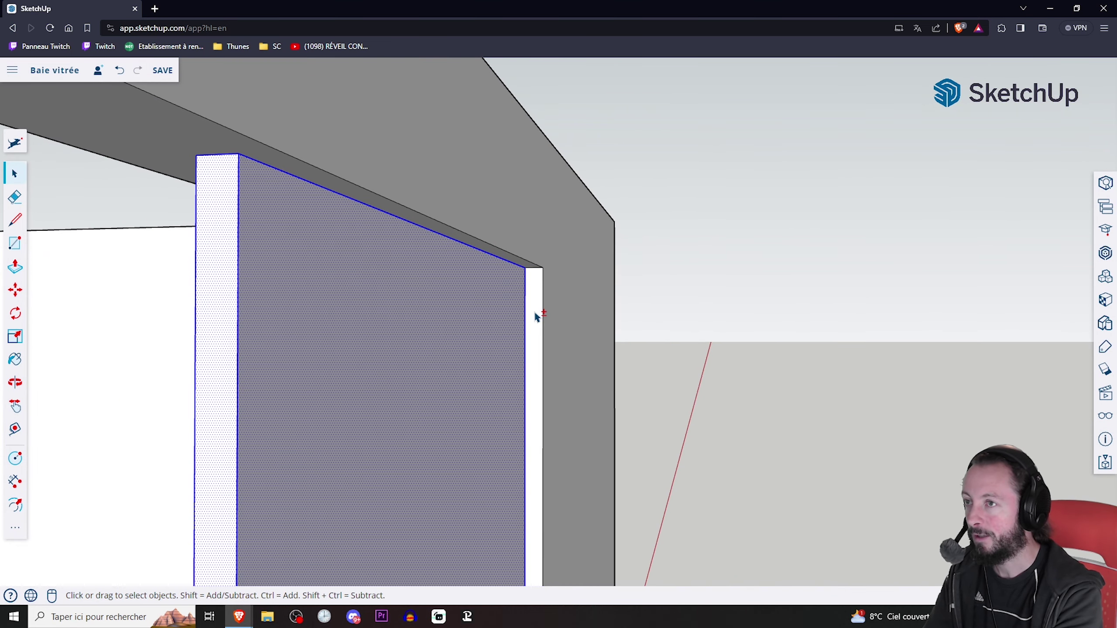
{"action": "scroll", "coordinate": [589, 263], "scroll_direction": "down", "scroll_amount": 5}
{"action": "middle_click_drag", "start_coordinate": [589, 263], "coordinate": [588, 387]}
{"action": "scroll", "coordinate": [586, 478], "scroll_direction": "up", "scroll_amount": 5}
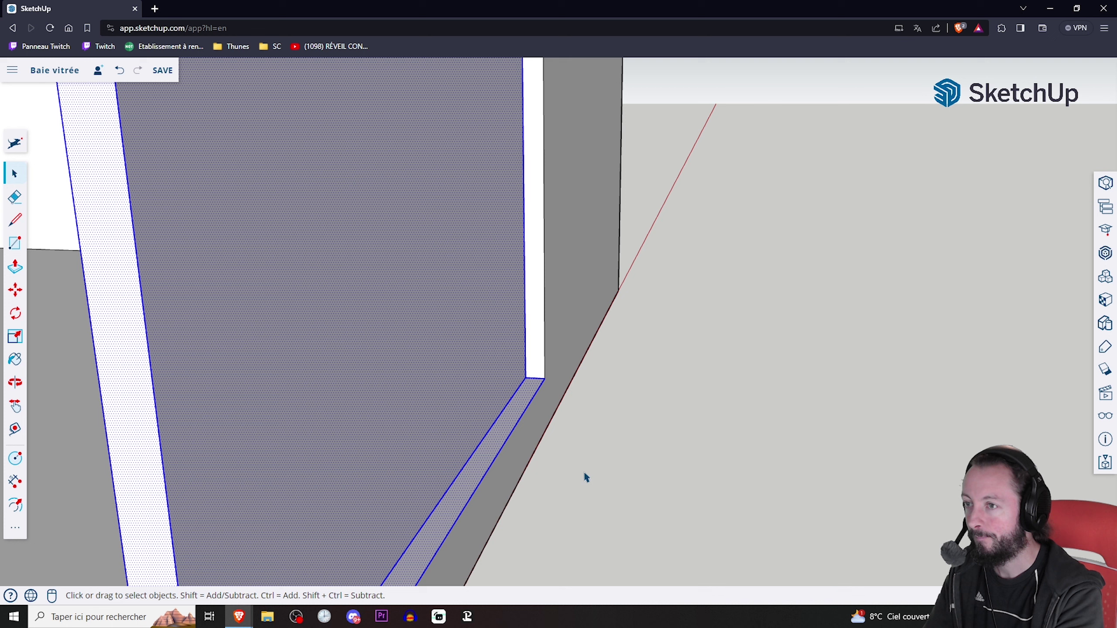
{"action": "left_click", "coordinate": [527, 406], "text": "shift"}
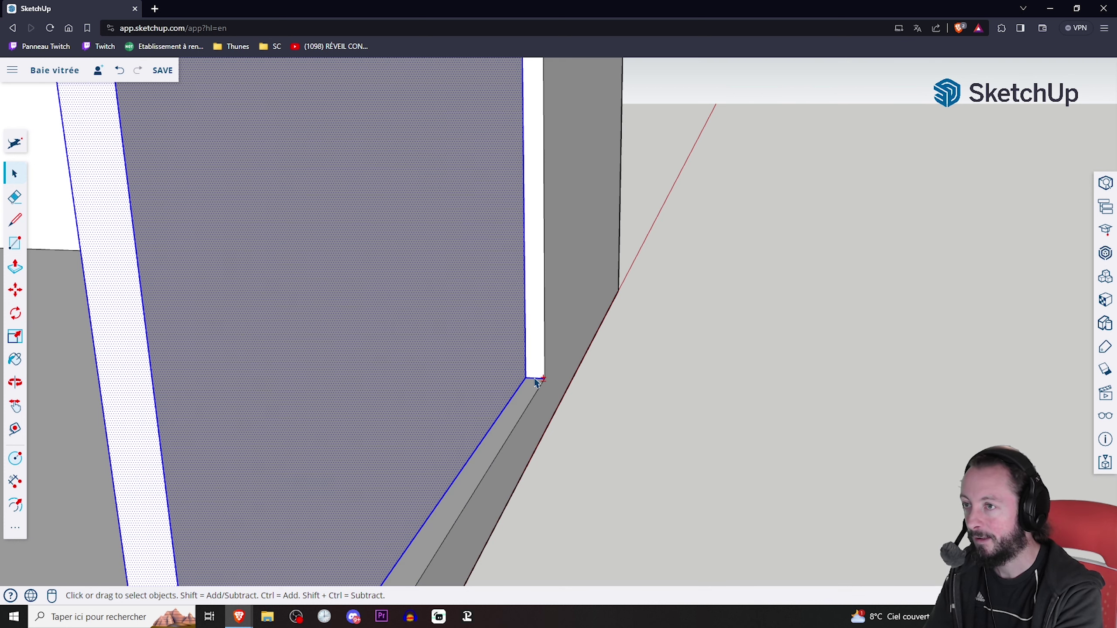
Step: Inspect the selected glass panel against the wall, then zoom out to the whole house
{"action": "scroll", "coordinate": [533, 395], "scroll_direction": "down", "scroll_amount": 3}
{"action": "scroll", "coordinate": [330, 408], "scroll_direction": "down", "scroll_amount": 2}
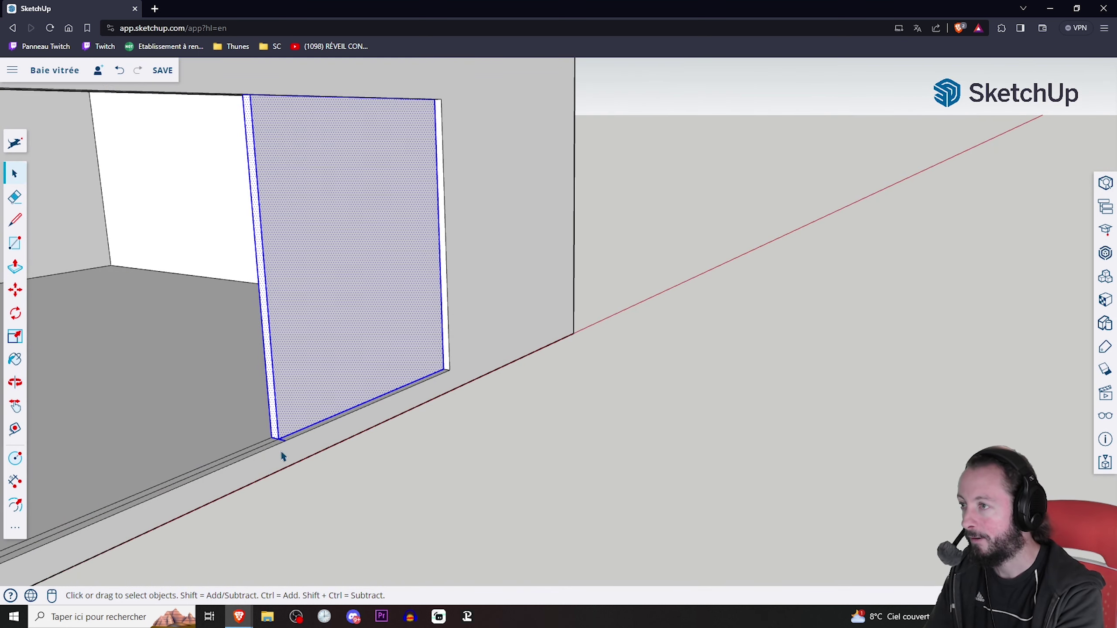
{"action": "scroll", "coordinate": [283, 457], "scroll_direction": "up", "scroll_amount": 2}
{"action": "scroll", "coordinate": [282, 447], "scroll_direction": "up", "scroll_amount": 2}
{"action": "mouse_move", "coordinate": [291, 444]}
{"action": "middle_mouse_down"}
{"action": "mouse_move", "coordinate": [403, 364]}
{"action": "mouse_move", "coordinate": [647, 359]}
{"action": "mouse_move", "coordinate": [691, 305]}
{"action": "mouse_move", "coordinate": [570, 323]}
{"action": "middle_mouse_up"}
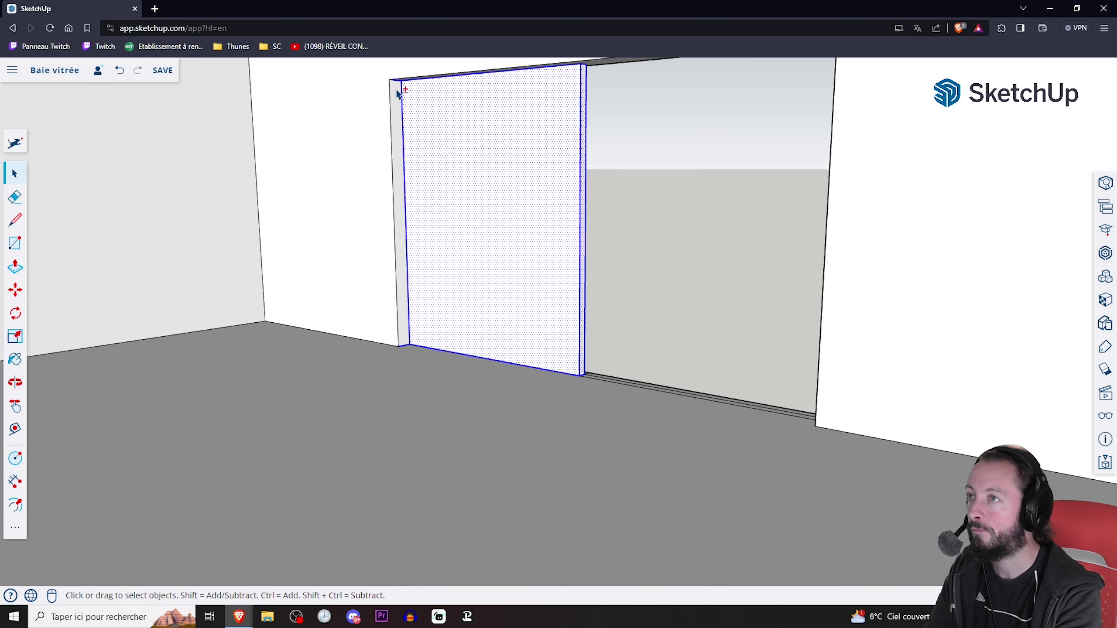
{"action": "scroll", "coordinate": [398, 92], "scroll_direction": "up", "scroll_amount": 5}
{"action": "scroll", "coordinate": [406, 98], "scroll_direction": "down", "scroll_amount": 5}
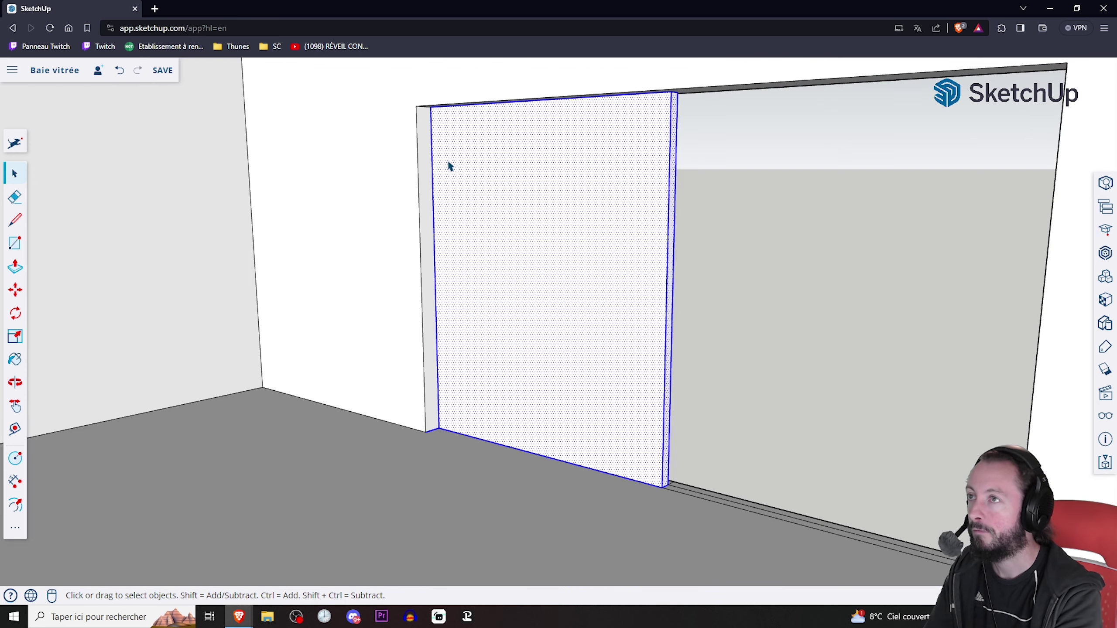
{"action": "scroll", "coordinate": [451, 362], "scroll_direction": "up", "scroll_amount": 1}
{"action": "scroll", "coordinate": [440, 396], "scroll_direction": "up", "scroll_amount": 4}
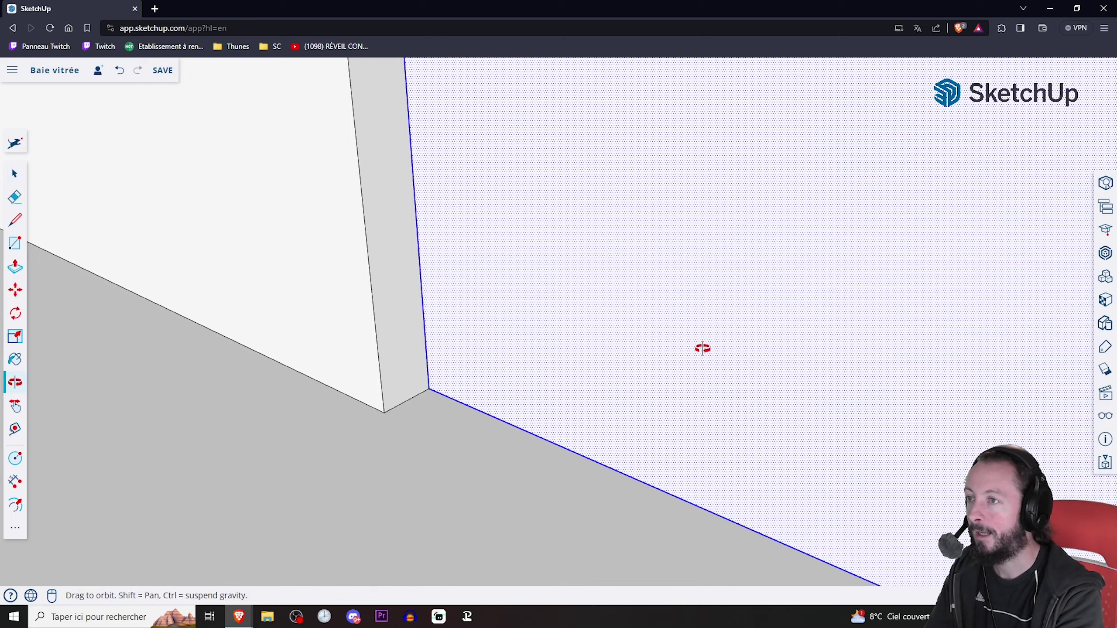
{"action": "mouse_move", "coordinate": [701, 347]}
{"action": "middle_mouse_down"}
{"action": "mouse_move", "coordinate": [476, 287]}
{"action": "mouse_move", "coordinate": [419, 302]}
{"action": "mouse_move", "coordinate": [485, 250]}
{"action": "mouse_move", "coordinate": [518, 242]}
{"action": "mouse_move", "coordinate": [483, 231]}
{"action": "mouse_move", "coordinate": [570, 222]}
{"action": "mouse_move", "coordinate": [474, 239]}
{"action": "middle_mouse_up"}
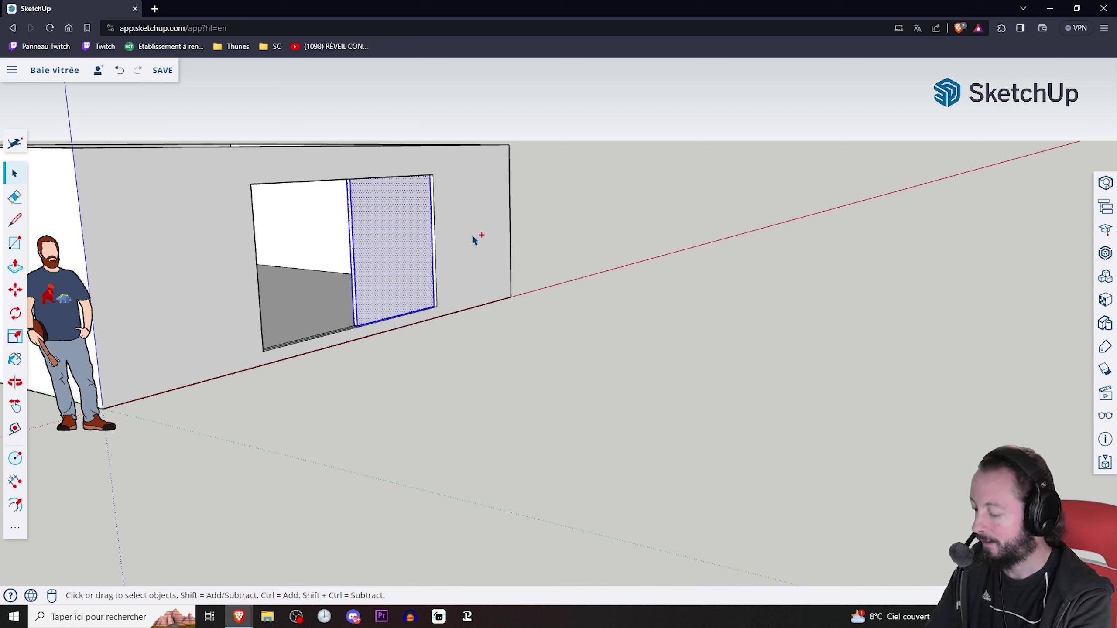
Step: Move the copied panel onto the ground beside the house and deselect it
{"action": "key", "text": "m"}
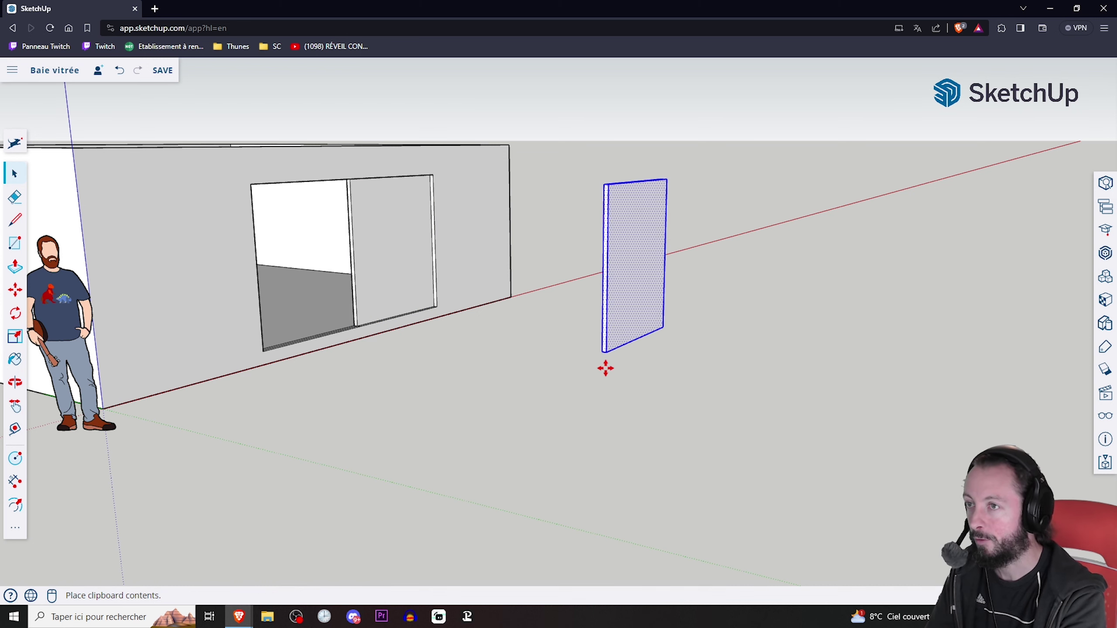
{"action": "middle_click_drag", "start_coordinate": [571, 381], "coordinate": [286, 256]}
{"action": "scroll", "coordinate": [281, 247], "scroll_direction": "up", "scroll_amount": 5}
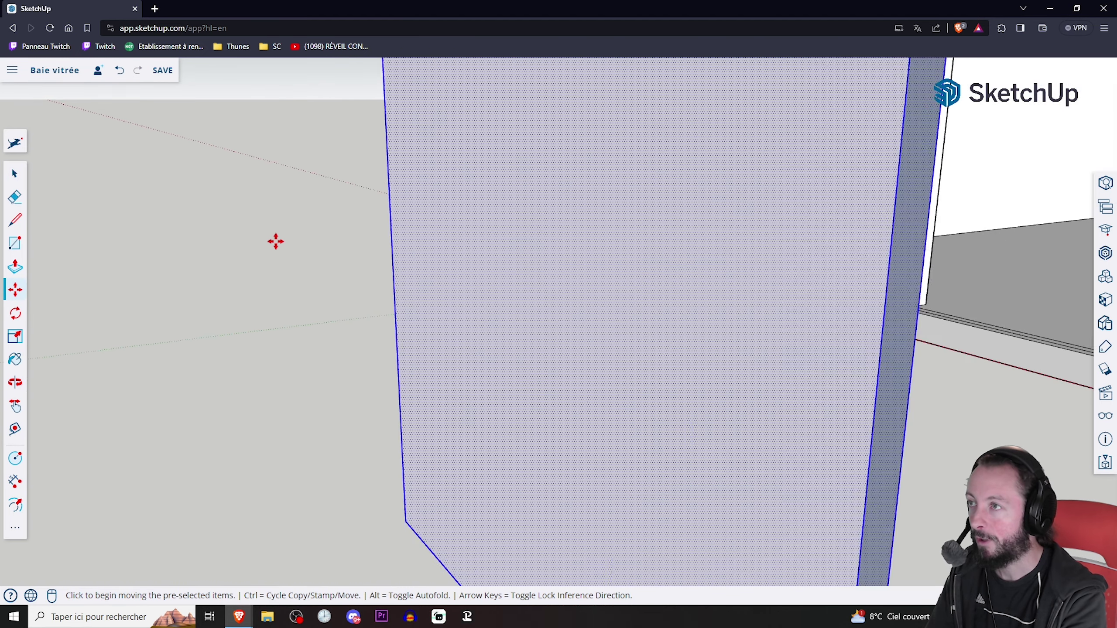
{"action": "scroll", "coordinate": [275, 240], "scroll_direction": "down", "scroll_amount": 5}
{"action": "middle_click_drag", "start_coordinate": [412, 270], "coordinate": [386, 314]}
{"action": "scroll", "coordinate": [411, 332], "scroll_direction": "up", "scroll_amount": 2}
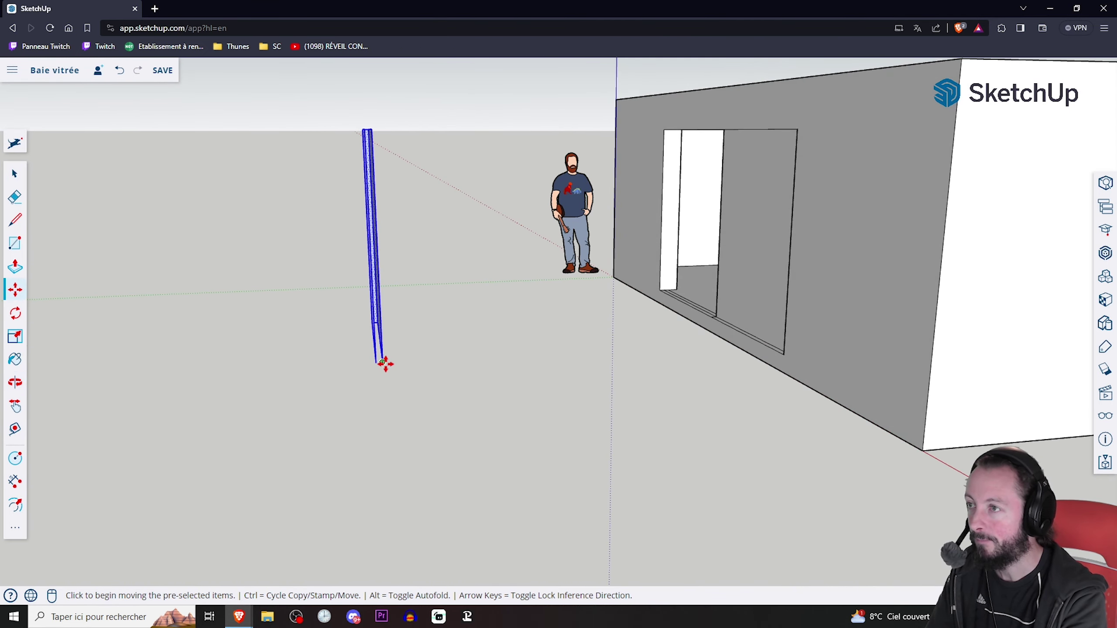
{"action": "mouse_move", "coordinate": [804, 348]}
{"action": "middle_mouse_down"}
{"action": "mouse_move", "coordinate": [1059, 362]}
{"action": "mouse_move", "coordinate": [931, 356]}
{"action": "middle_mouse_up"}
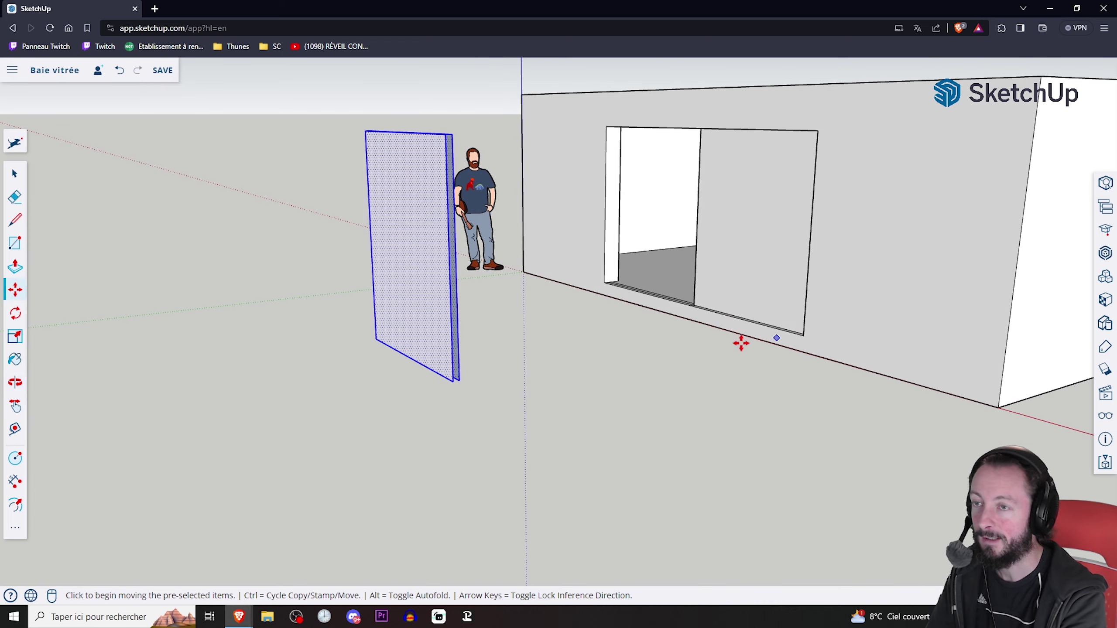
{"action": "middle_click_drag", "start_coordinate": [572, 369], "coordinate": [461, 369]}
{"action": "scroll", "coordinate": [413, 246], "scroll_direction": "up", "scroll_amount": 2}
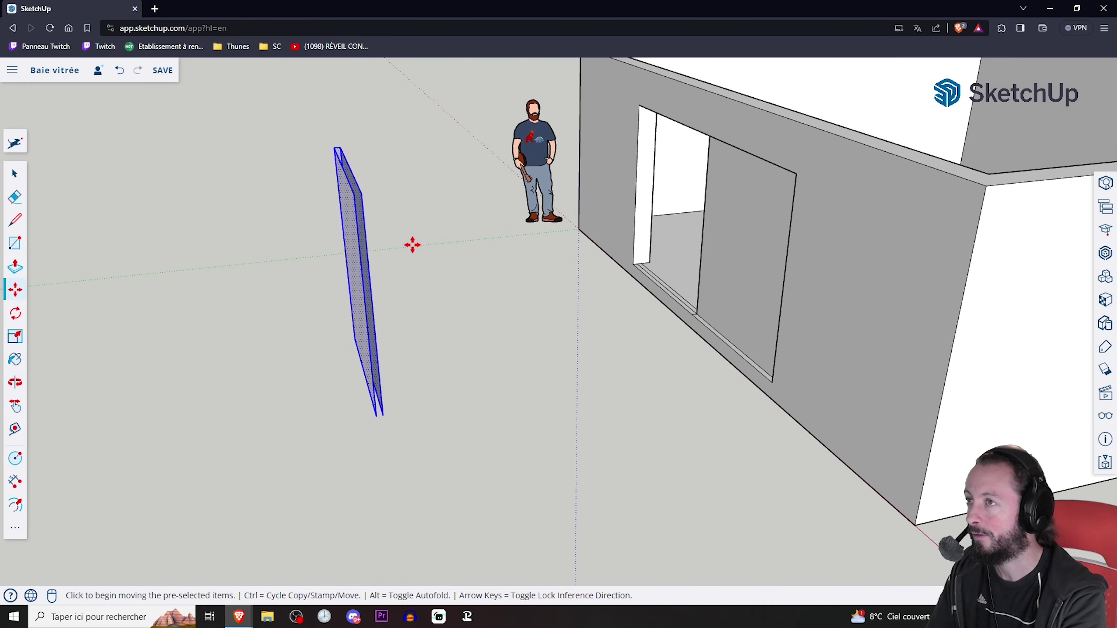
{"action": "key", "text": "Escape"}
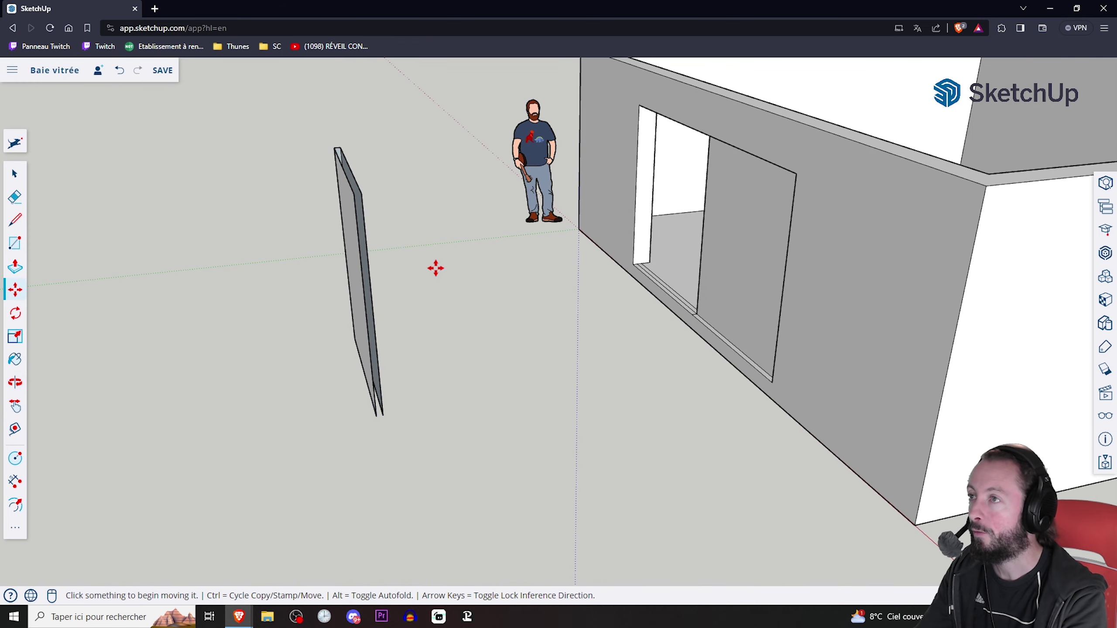
Step: Orbit around the standing panel's base, then out to an eye-level view of the house
{"action": "left_click", "coordinate": [15, 219]}
{"action": "scroll", "coordinate": [409, 195], "scroll_direction": "up", "scroll_amount": 2}
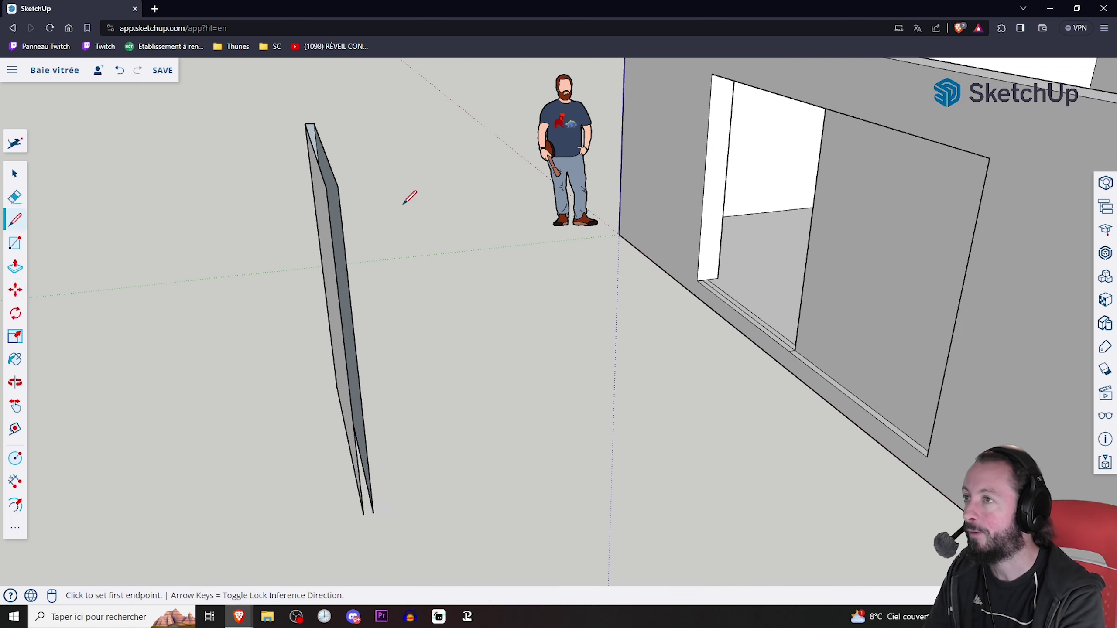
{"action": "scroll", "coordinate": [282, 179], "scroll_direction": "up", "scroll_amount": 2}
{"action": "scroll", "coordinate": [332, 182], "scroll_direction": "up", "scroll_amount": 2}
{"action": "scroll", "coordinate": [463, 196], "scroll_direction": "up", "scroll_amount": 2}
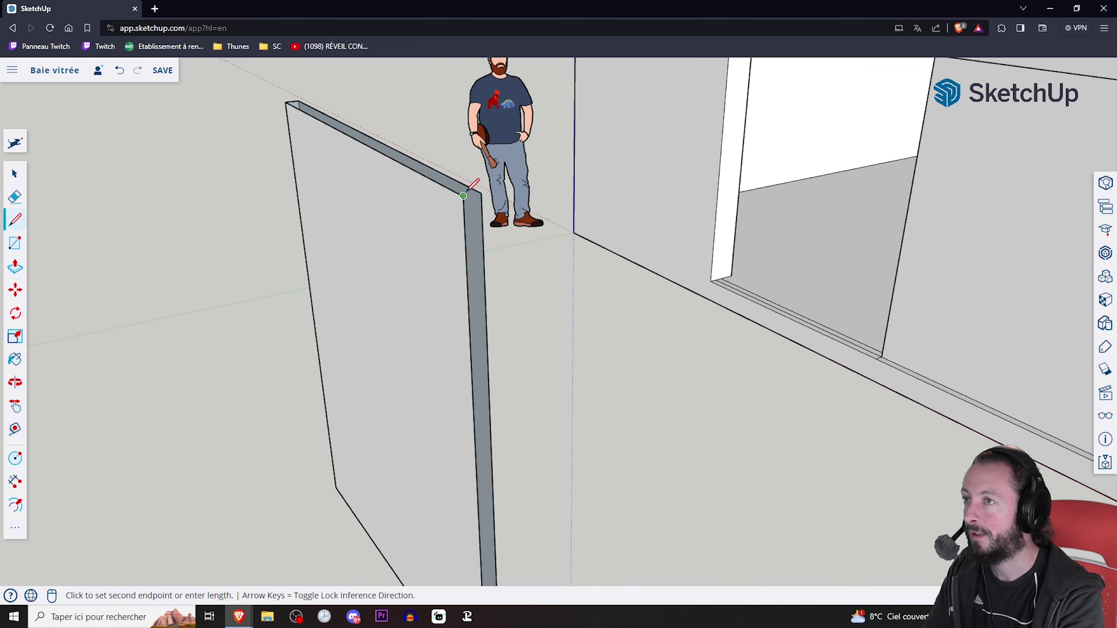
{"action": "scroll", "coordinate": [466, 189], "scroll_direction": "down", "scroll_amount": 3}
{"action": "middle_click_drag", "start_coordinate": [544, 187], "coordinate": [531, 352]}
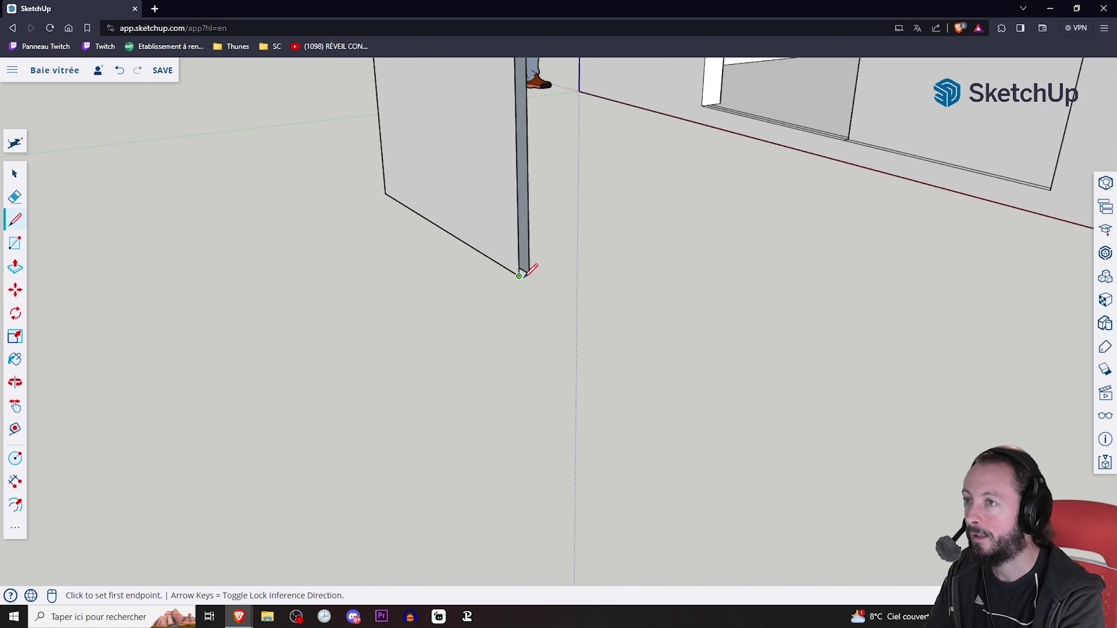
{"action": "middle_click_drag", "start_coordinate": [533, 264], "coordinate": [655, 365]}
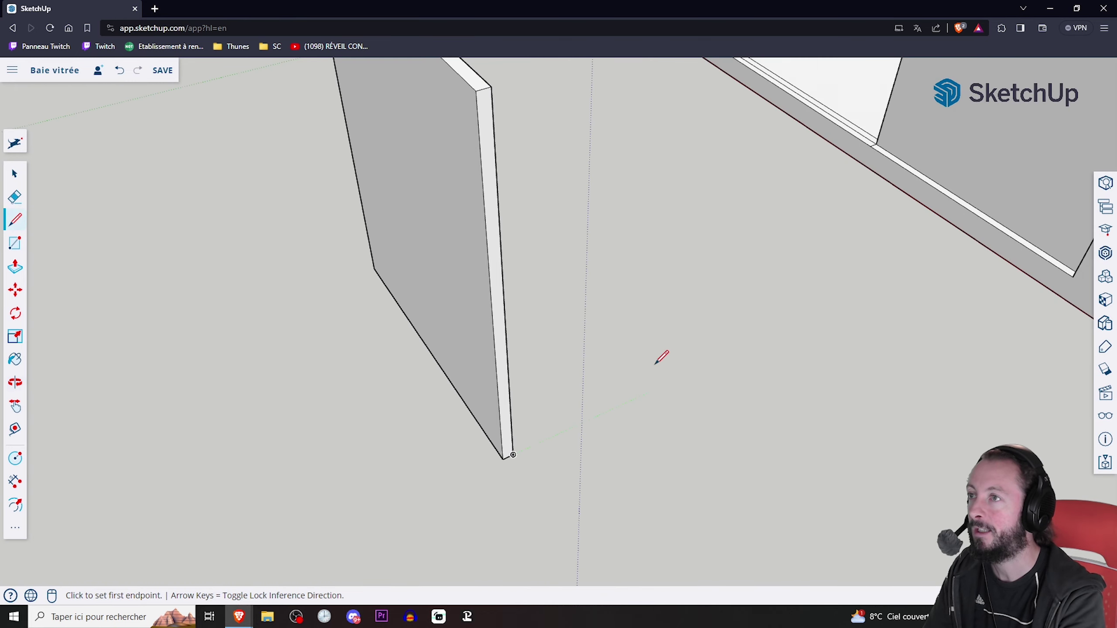
{"action": "scroll", "coordinate": [655, 364], "scroll_direction": "down", "scroll_amount": 5}
{"action": "mouse_move", "coordinate": [546, 317]}
{"action": "middle_mouse_down"}
{"action": "mouse_move", "coordinate": [668, 174]}
{"action": "mouse_move", "coordinate": [606, 262]}
{"action": "mouse_move", "coordinate": [685, 73]}
{"action": "middle_mouse_up"}
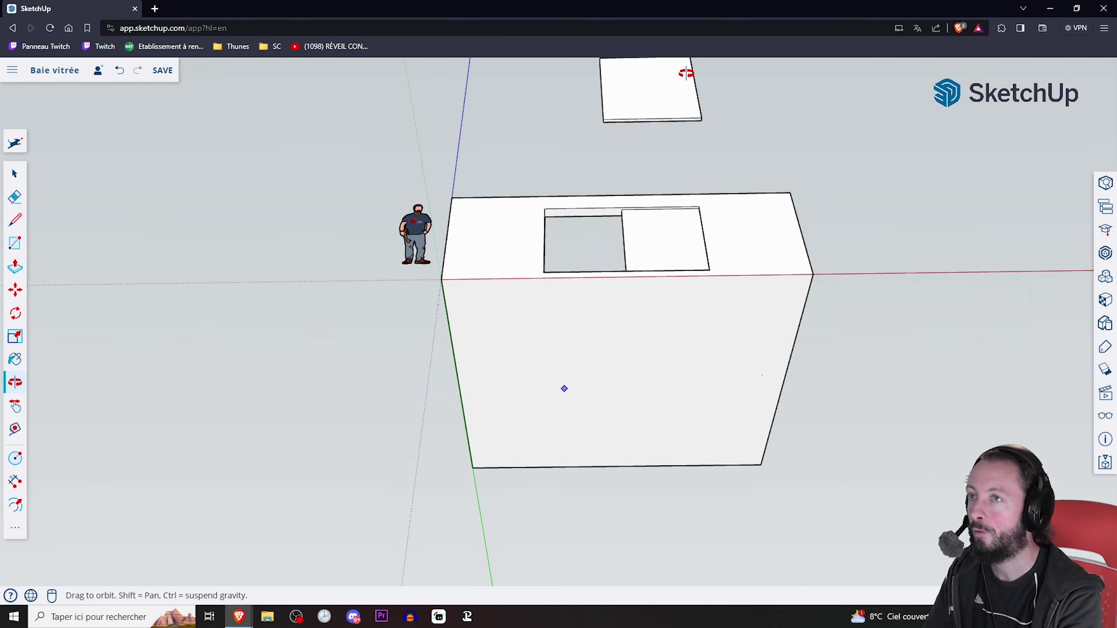
{"action": "key", "text": "l"}
{"action": "mouse_move", "coordinate": [735, 157]}
{"action": "middle_mouse_down"}
{"action": "mouse_move", "coordinate": [576, 324]}
{"action": "mouse_move", "coordinate": [291, 297]}
{"action": "middle_mouse_up"}
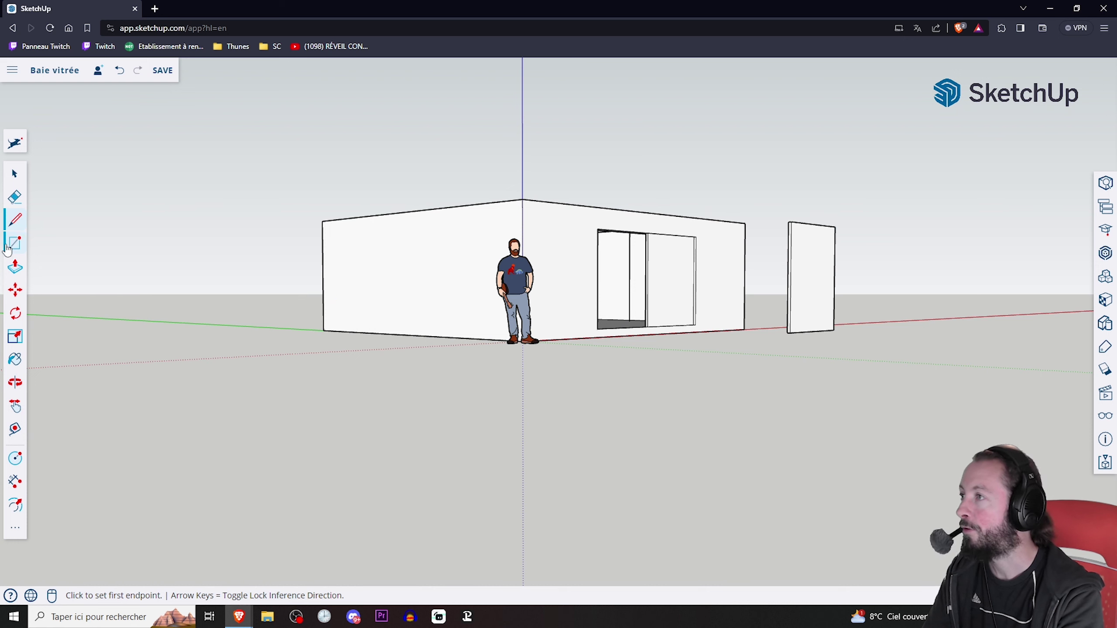
Step: Erase the sliding panel from the wall opening with the Eraser
{"action": "left_click", "coordinate": [20, 206]}
{"action": "scroll", "coordinate": [706, 267], "scroll_direction": "up", "scroll_amount": 5}
{"action": "mouse_move", "coordinate": [608, 287]}
{"action": "middle_mouse_down"}
{"action": "mouse_move", "coordinate": [489, 324]}
{"action": "mouse_move", "coordinate": [462, 293]}
{"action": "middle_mouse_up"}
{"action": "left_click_drag", "start_coordinate": [462, 294], "coordinate": [425, 289]}
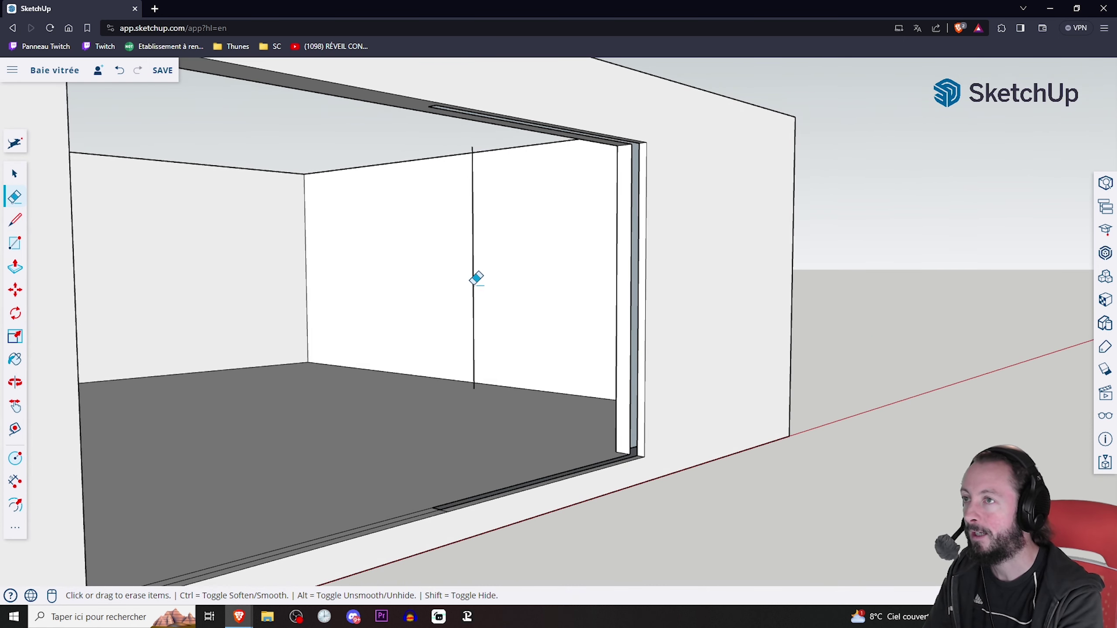
{"action": "mouse_move", "coordinate": [482, 260]}
{"action": "middle_mouse_down"}
{"action": "mouse_move", "coordinate": [606, 257]}
{"action": "mouse_move", "coordinate": [601, 309]}
{"action": "mouse_move", "coordinate": [585, 321]}
{"action": "middle_mouse_up"}
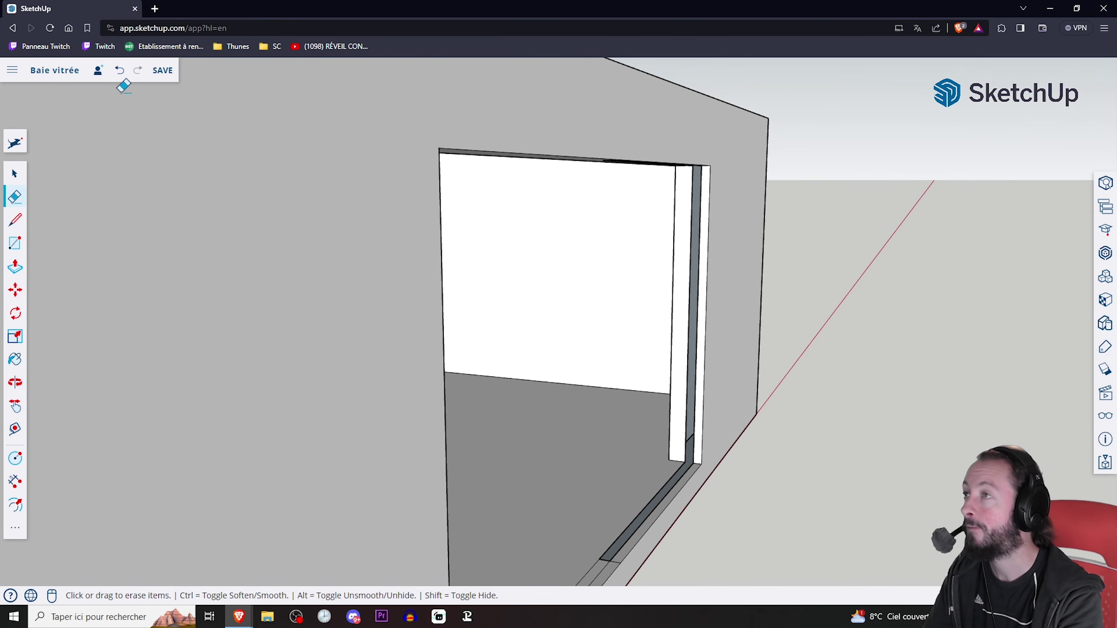
Step: Draw a line across the opening's jamb strip to close its face
{"action": "left_click", "coordinate": [17, 221]}
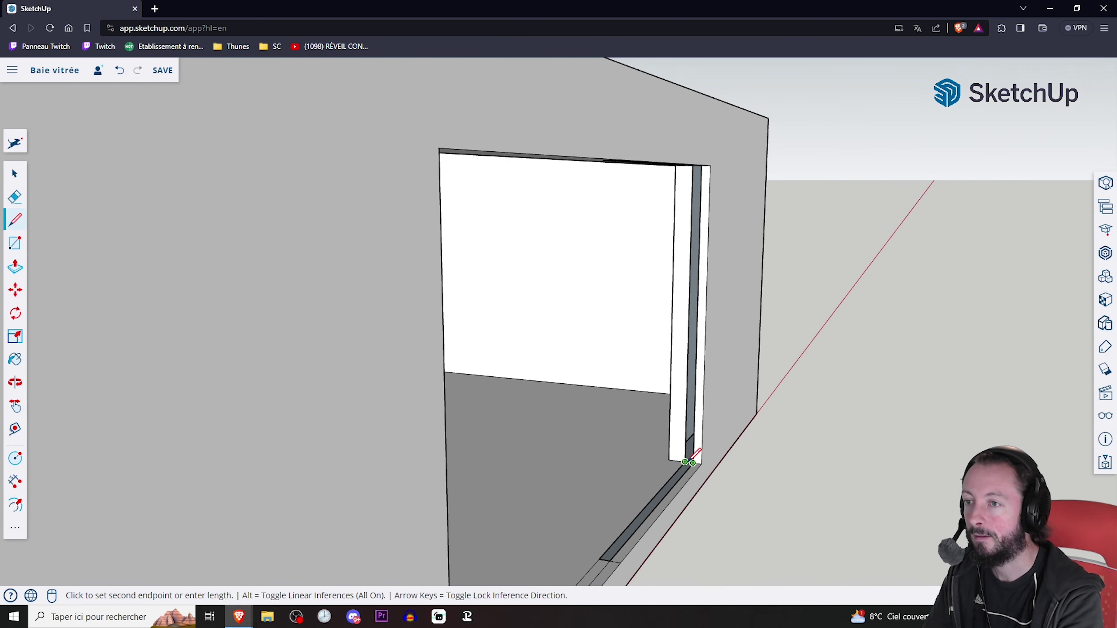
{"action": "mouse_move", "coordinate": [693, 390]}
{"action": "middle_mouse_down"}
{"action": "mouse_move", "coordinate": [686, 324]}
{"action": "mouse_move", "coordinate": [704, 154]}
{"action": "mouse_move", "coordinate": [538, 284]}
{"action": "mouse_move", "coordinate": [601, 326]}
{"action": "mouse_move", "coordinate": [678, 355]}
{"action": "middle_mouse_up"}
{"action": "left_click", "coordinate": [688, 133]}
{"action": "scroll", "coordinate": [522, 329], "scroll_direction": "up", "scroll_amount": 3}
{"action": "scroll", "coordinate": [521, 329], "scroll_direction": "down", "scroll_amount": 5}
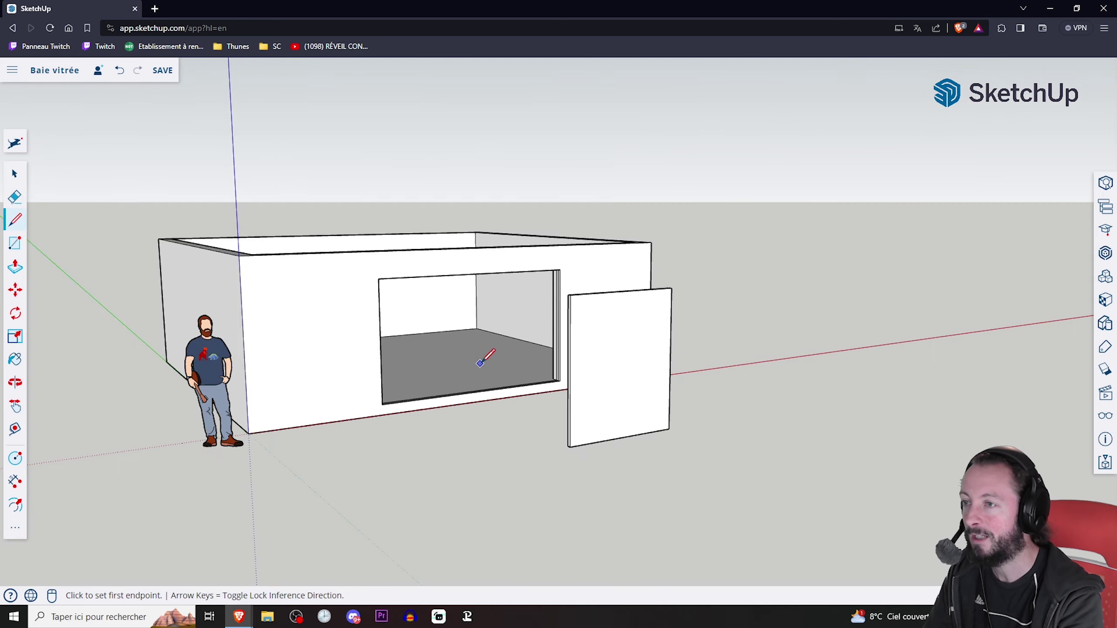
{"action": "mouse_move", "coordinate": [486, 355]}
{"action": "middle_mouse_down"}
{"action": "mouse_move", "coordinate": [681, 414]}
{"action": "mouse_move", "coordinate": [678, 399]}
{"action": "mouse_move", "coordinate": [567, 357]}
{"action": "mouse_move", "coordinate": [656, 367]}
{"action": "mouse_move", "coordinate": [539, 299]}
{"action": "middle_mouse_up"}
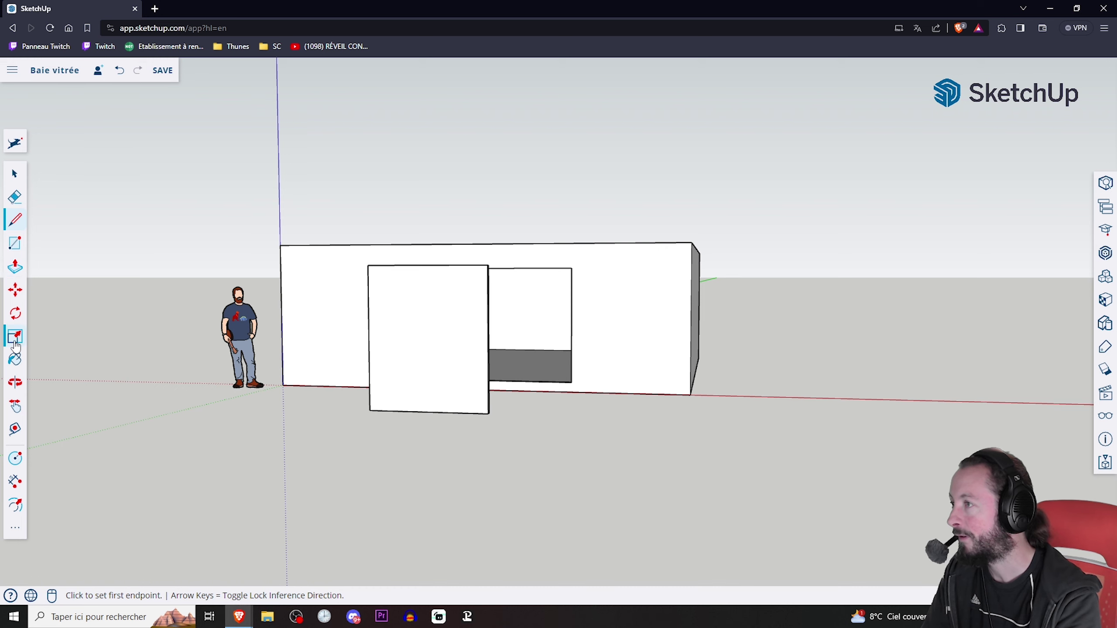
Step: Offset the free-standing panel's face inward to draw an inner rectangle as a frame border
{"action": "left_click", "coordinate": [17, 508]}
{"action": "scroll", "coordinate": [461, 347], "scroll_direction": "up", "scroll_amount": 1}
{"action": "scroll", "coordinate": [527, 338], "scroll_direction": "up", "scroll_amount": 3}
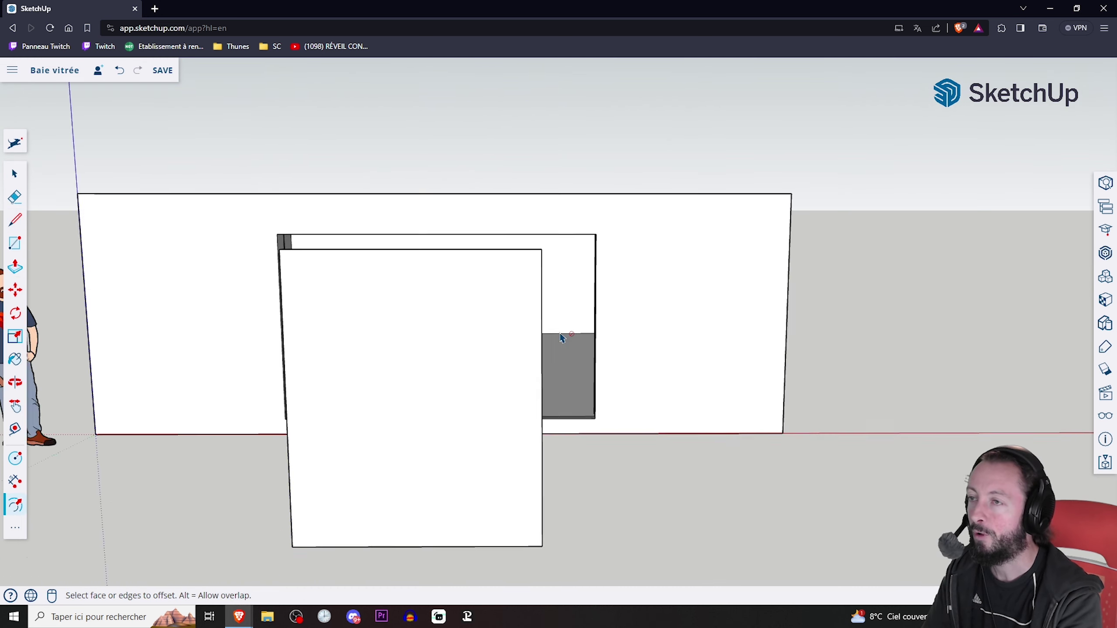
{"action": "scroll", "coordinate": [536, 341], "scroll_direction": "up", "scroll_amount": 5}
{"action": "scroll", "coordinate": [536, 342], "scroll_direction": "down", "scroll_amount": 5}
{"action": "left_click", "coordinate": [429, 350]}
{"action": "scroll", "coordinate": [523, 339], "scroll_direction": "down", "scroll_amount": 1}
{"action": "scroll", "coordinate": [474, 316], "scroll_direction": "down", "scroll_amount": 2}
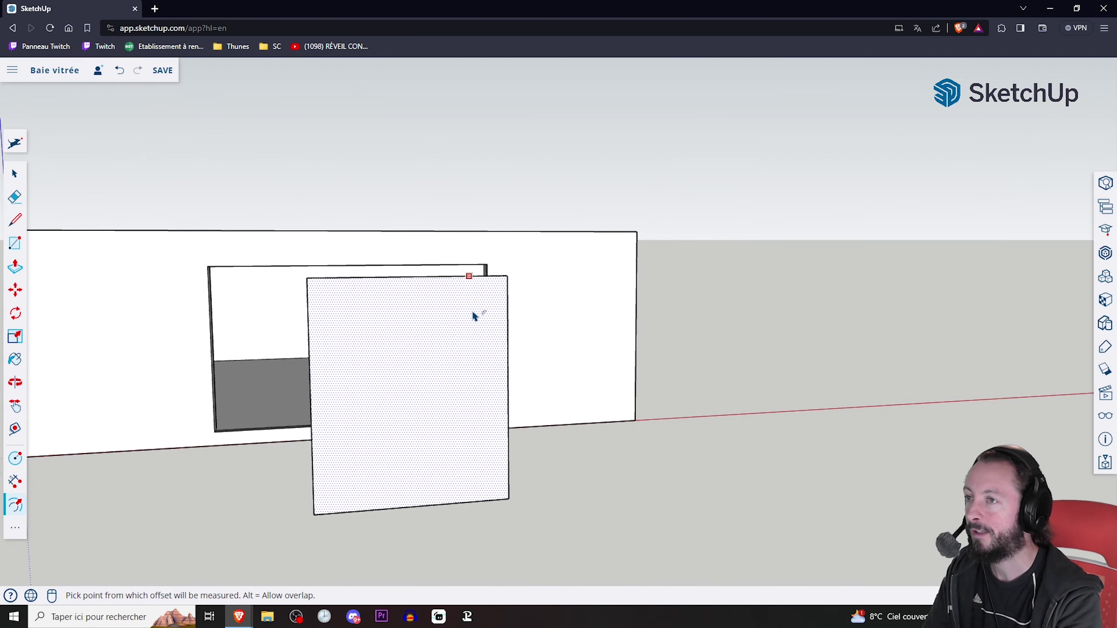
{"action": "left_click", "coordinate": [495, 299]}
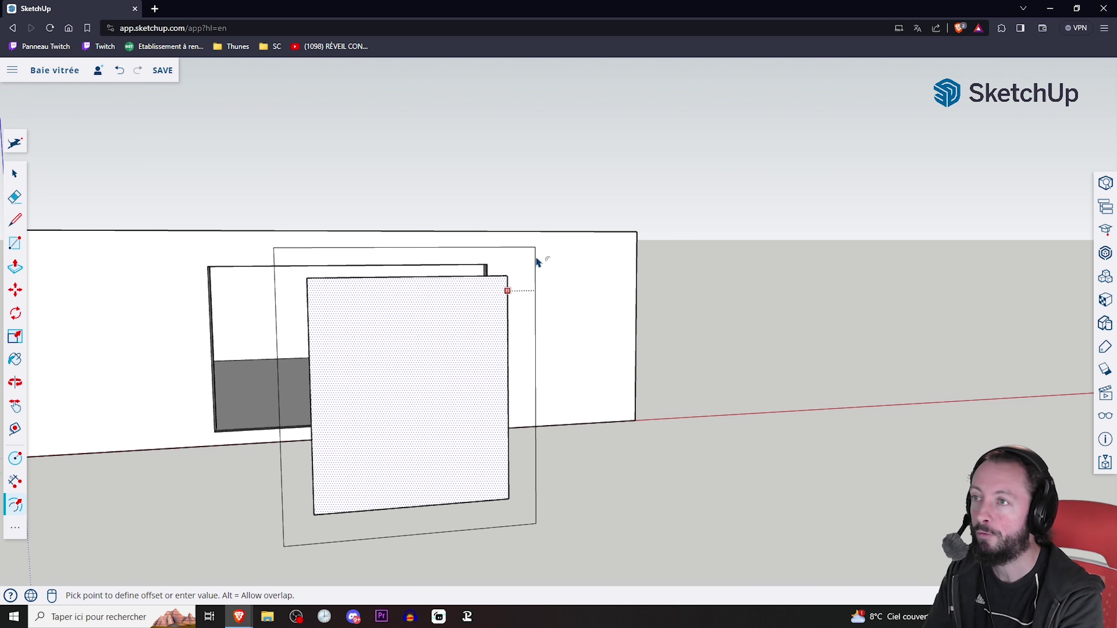
{"action": "left_click", "coordinate": [505, 291]}
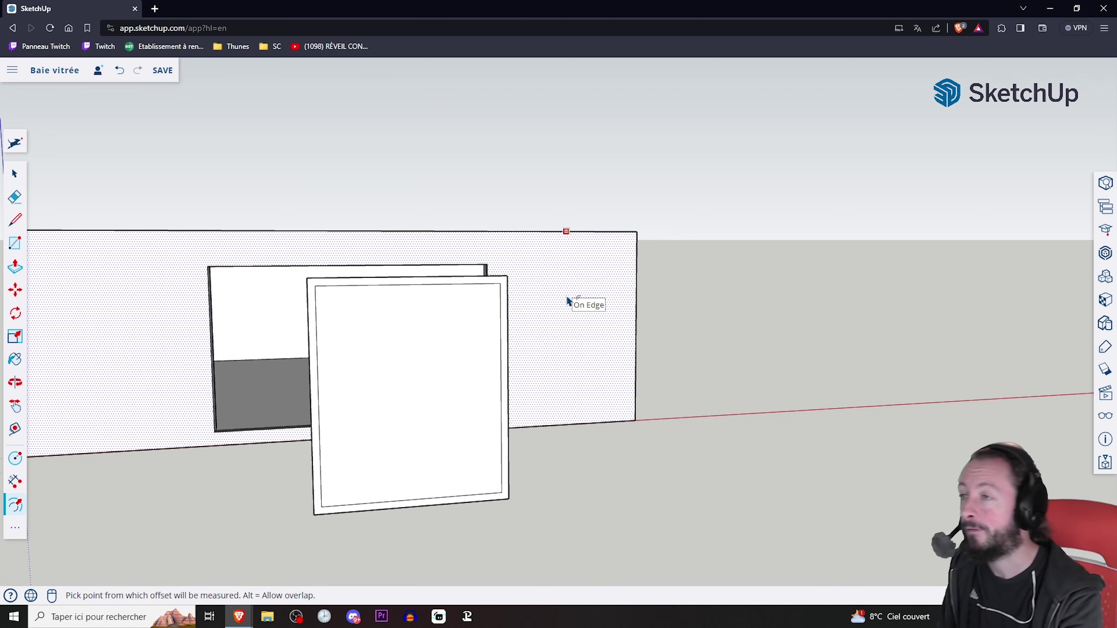
{"action": "mouse_move", "coordinate": [376, 319]}
{"action": "middle_mouse_down"}
{"action": "mouse_move", "coordinate": [456, 361]}
{"action": "mouse_move", "coordinate": [603, 404]}
{"action": "middle_mouse_up"}
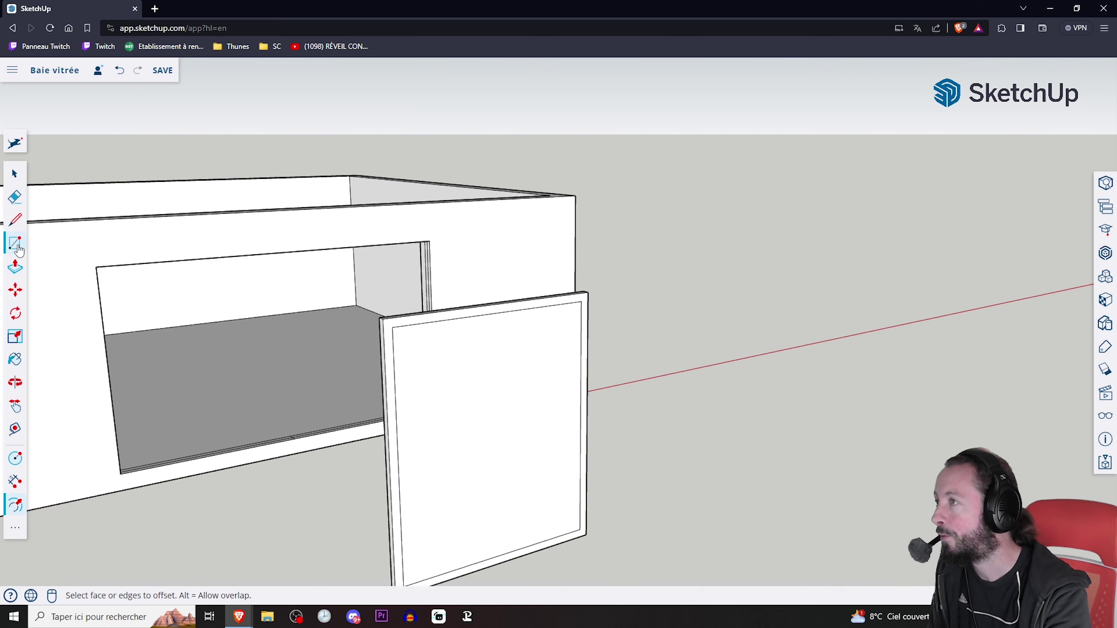
Step: Push the panel's inner face through to open up the frame
{"action": "left_click", "coordinate": [14, 267]}
{"action": "left_click", "coordinate": [510, 383]}
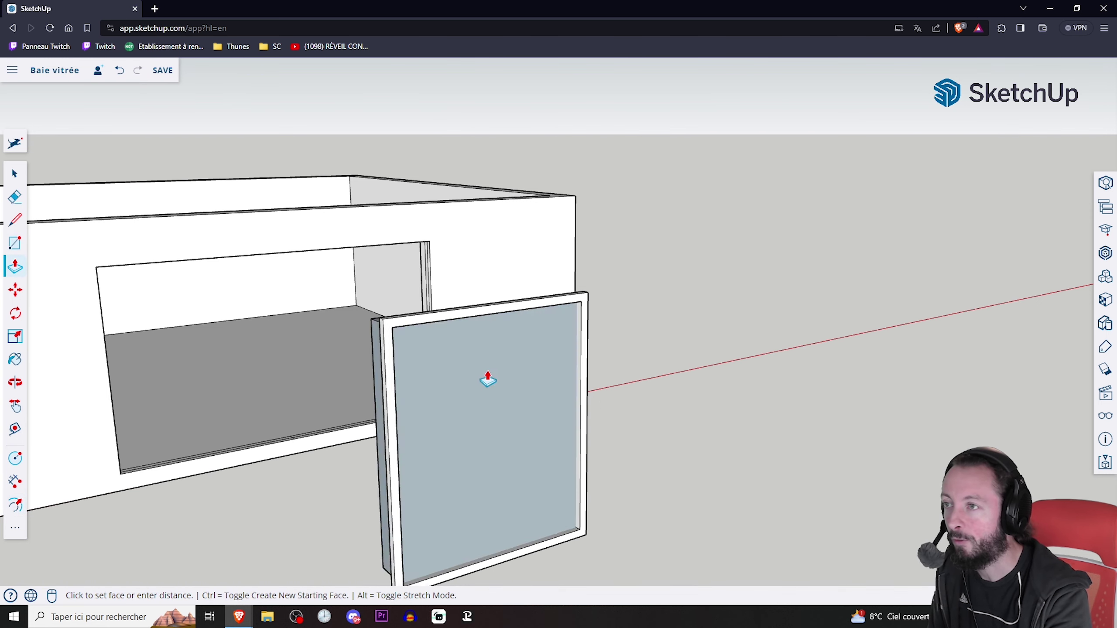
{"action": "mouse_move", "coordinate": [427, 317]}
{"action": "middle_mouse_down"}
{"action": "mouse_move", "coordinate": [479, 342]}
{"action": "mouse_move", "coordinate": [711, 365]}
{"action": "mouse_move", "coordinate": [624, 302]}
{"action": "middle_mouse_up"}
{"action": "left_click", "coordinate": [465, 362]}
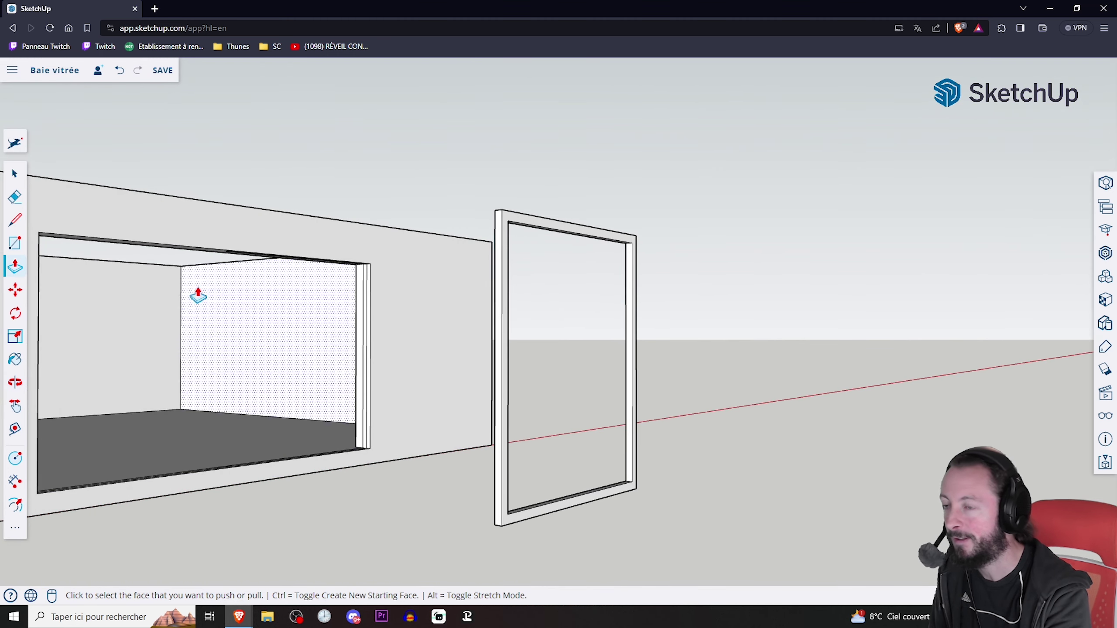
Step: Draw a diagonal line across the frame's opening to create a pane face
{"action": "left_click", "coordinate": [20, 223]}
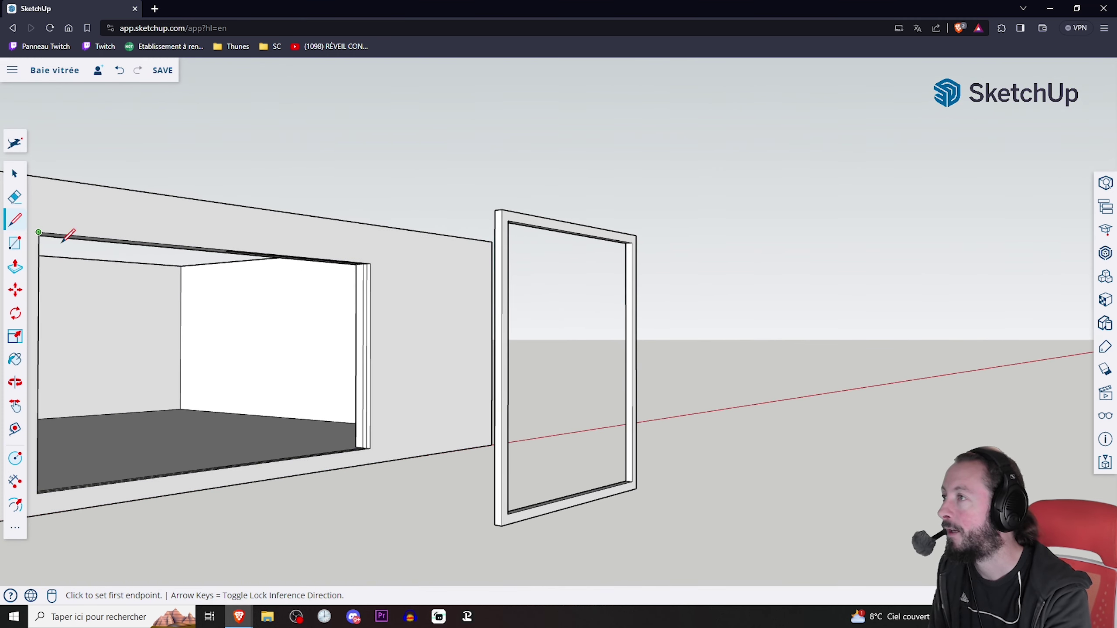
{"action": "middle_click_drag", "start_coordinate": [603, 506], "coordinate": [413, 553]}
{"action": "left_click", "coordinate": [389, 551]}
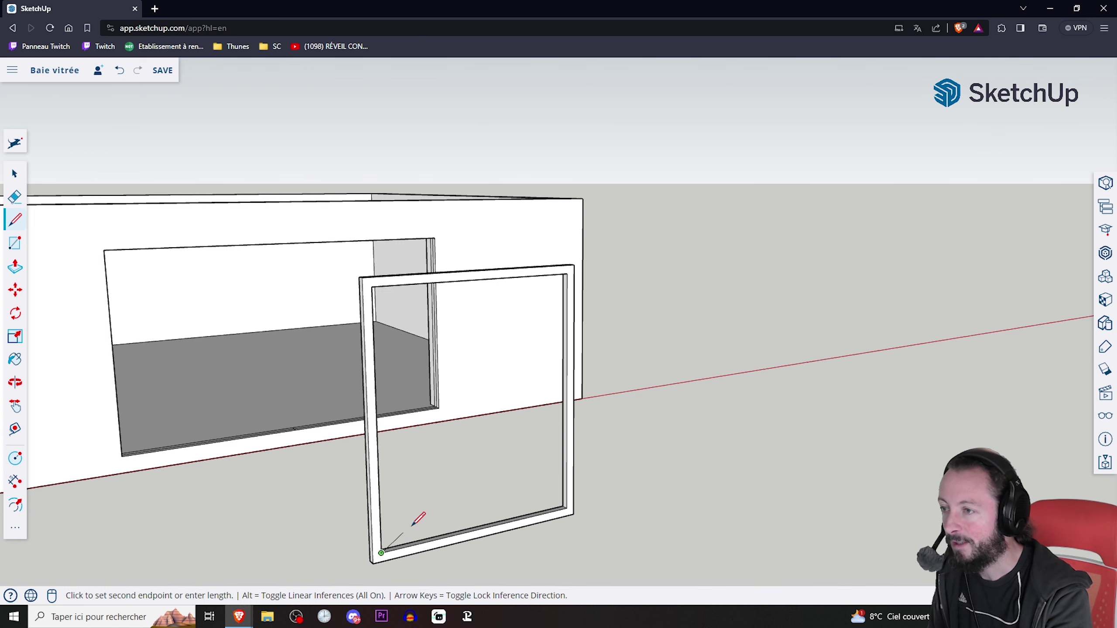
{"action": "left_click", "coordinate": [567, 274]}
{"action": "mouse_move", "coordinate": [430, 365]}
{"action": "middle_mouse_down"}
{"action": "mouse_move", "coordinate": [559, 347]}
{"action": "mouse_move", "coordinate": [499, 324]}
{"action": "middle_mouse_up"}
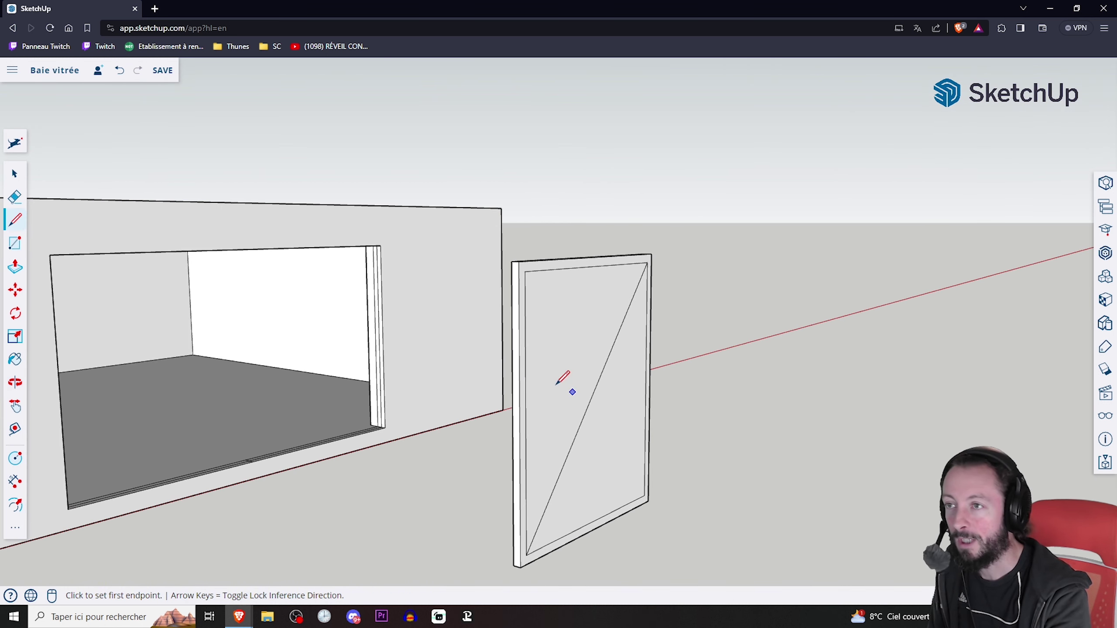
{"action": "middle_click_drag", "start_coordinate": [556, 384], "coordinate": [811, 367]}
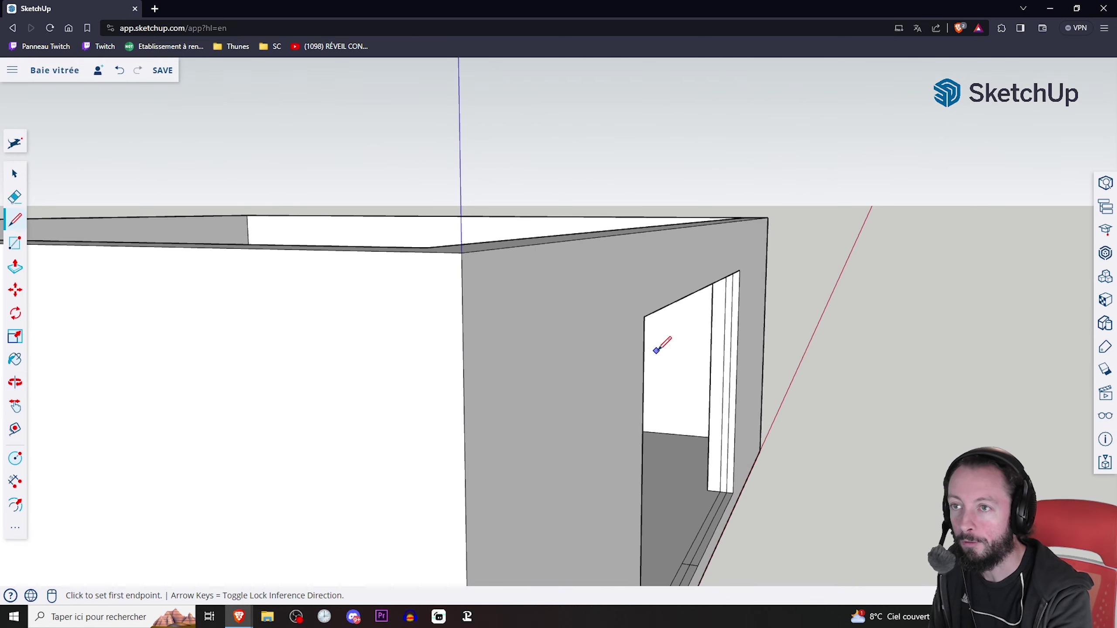
{"action": "scroll", "coordinate": [770, 360], "scroll_direction": "down", "scroll_amount": 5}
{"action": "middle_click_drag", "start_coordinate": [881, 374], "coordinate": [806, 355]}
{"action": "scroll", "coordinate": [528, 321], "scroll_direction": "up", "scroll_amount": 5}
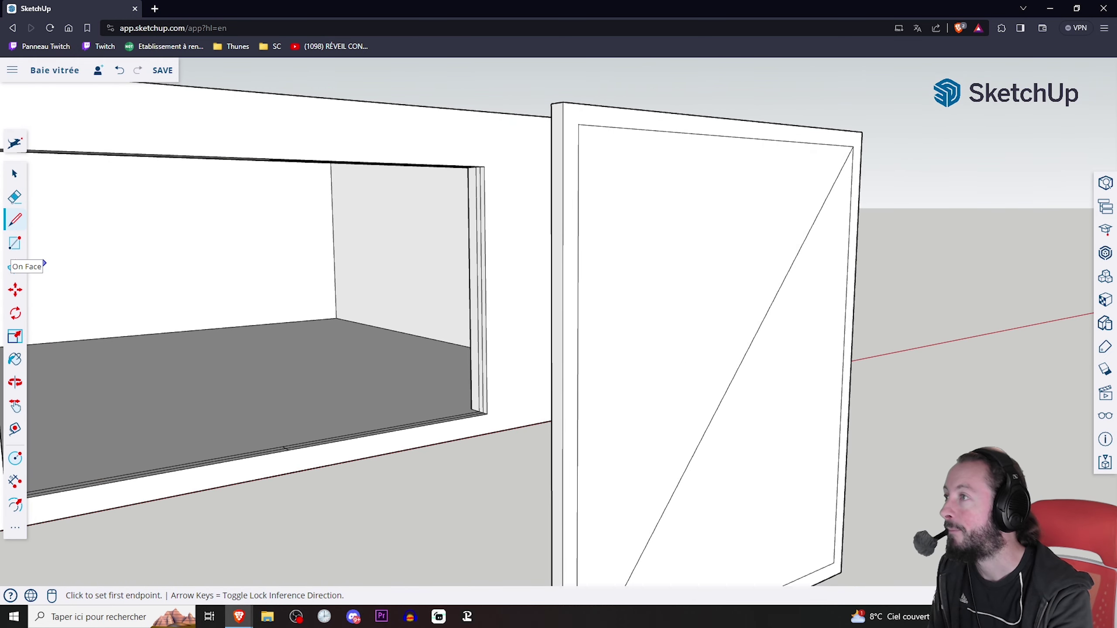
Step: Erase the diagonal from the pane, then cancel a Push/Pull started on the pane
{"action": "left_click", "coordinate": [16, 197]}
{"action": "left_click", "coordinate": [744, 320]}
{"action": "scroll", "coordinate": [739, 322], "scroll_direction": "down", "scroll_amount": 5}
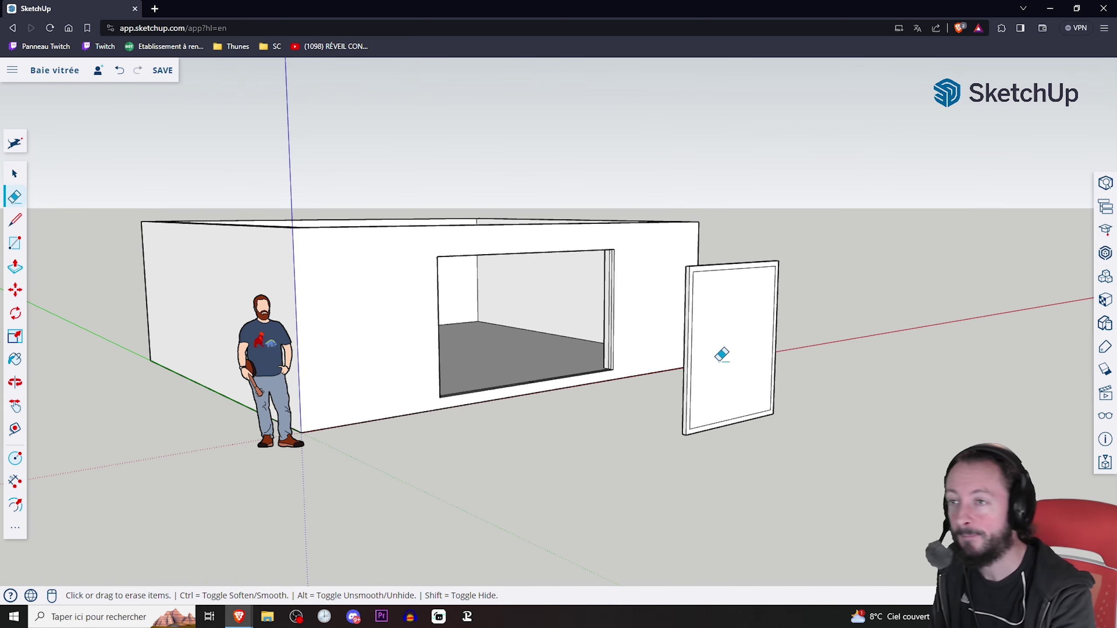
{"action": "left_click", "coordinate": [15, 265]}
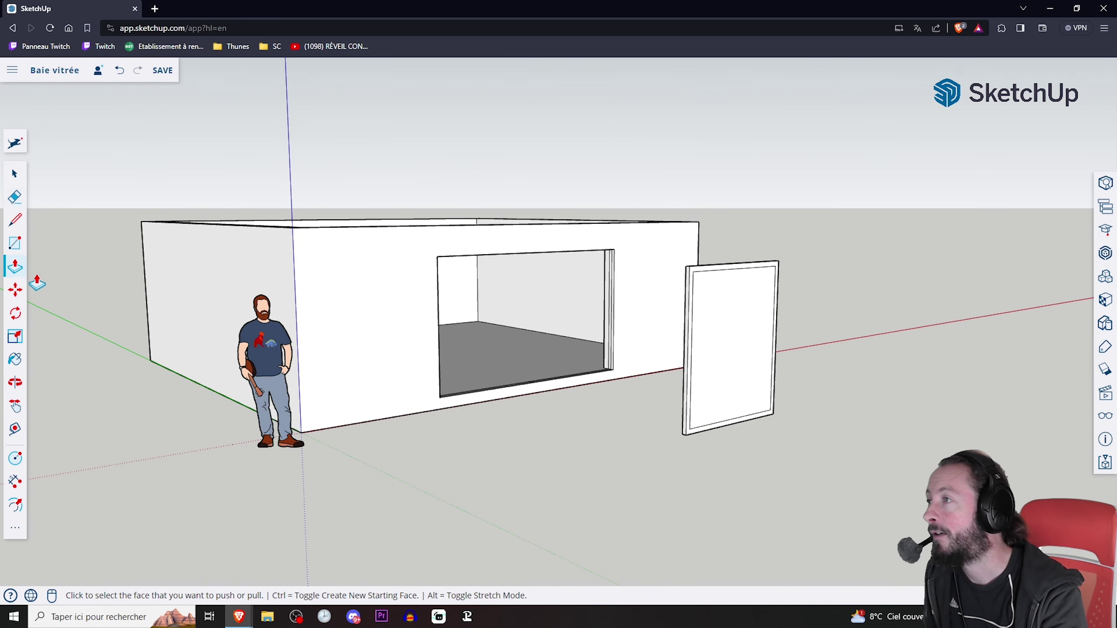
{"action": "scroll", "coordinate": [755, 331], "scroll_direction": "up", "scroll_amount": 3}
{"action": "scroll", "coordinate": [759, 330], "scroll_direction": "up", "scroll_amount": 3}
{"action": "scroll", "coordinate": [761, 331], "scroll_direction": "down", "scroll_amount": 2}
{"action": "left_click", "coordinate": [762, 331]}
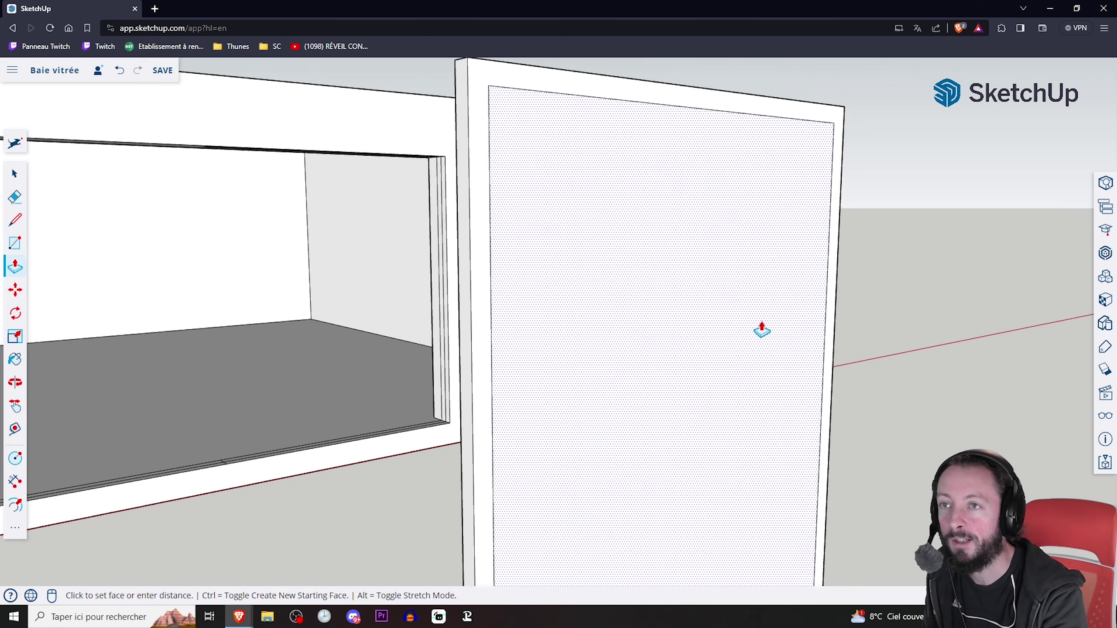
{"action": "key", "text": "Escape"}
Step: Orbit around the frame to inspect it head-on and from the side
{"action": "mouse_move", "coordinate": [686, 327]}
{"action": "middle_mouse_down"}
{"action": "mouse_move", "coordinate": [937, 310]}
{"action": "mouse_move", "coordinate": [773, 320]}
{"action": "mouse_move", "coordinate": [998, 319]}
{"action": "mouse_move", "coordinate": [910, 340]}
{"action": "middle_mouse_up"}
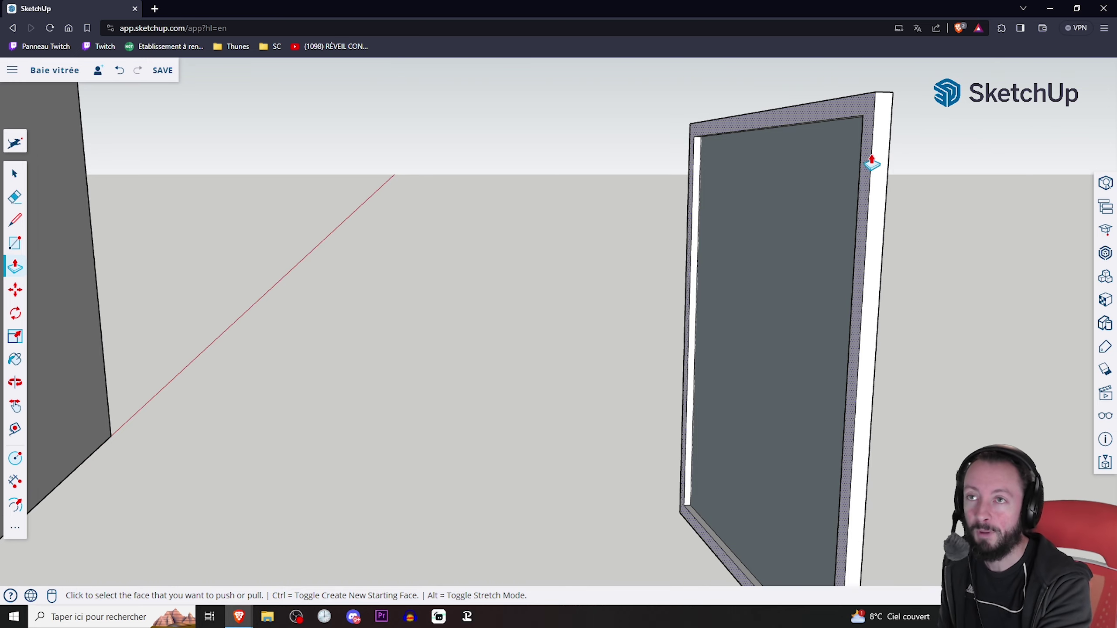
{"action": "mouse_move", "coordinate": [872, 163]}
{"action": "middle_mouse_down"}
{"action": "mouse_move", "coordinate": [915, 167]}
{"action": "mouse_move", "coordinate": [636, 149]}
{"action": "middle_mouse_up"}
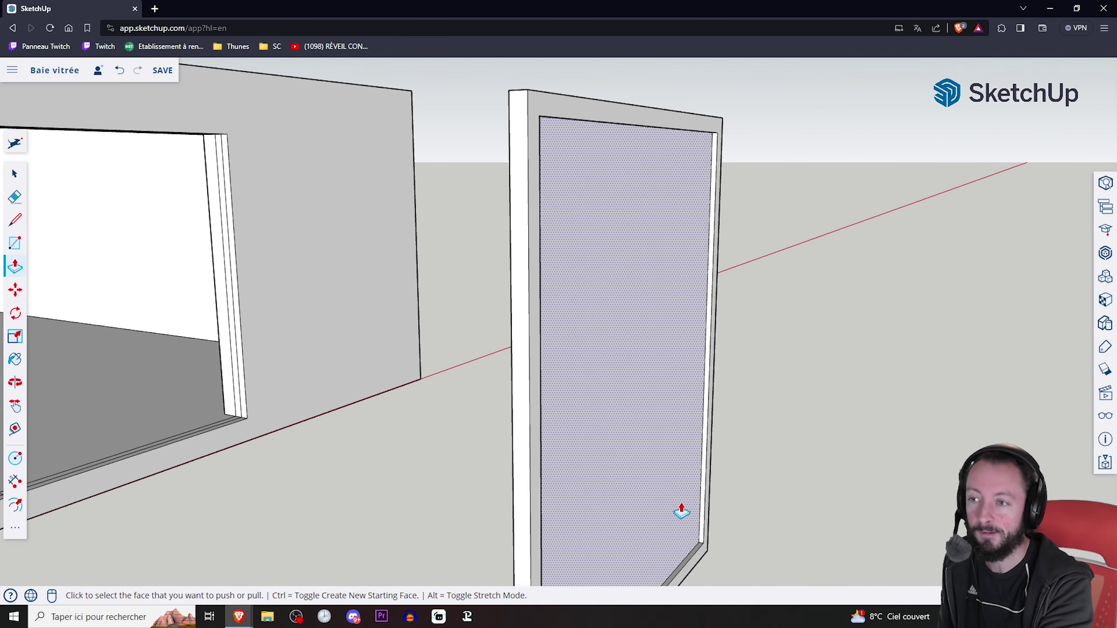
{"action": "mouse_move", "coordinate": [682, 512]}
{"action": "middle_mouse_down"}
{"action": "mouse_move", "coordinate": [781, 449]}
{"action": "mouse_move", "coordinate": [793, 93]}
{"action": "middle_mouse_up"}
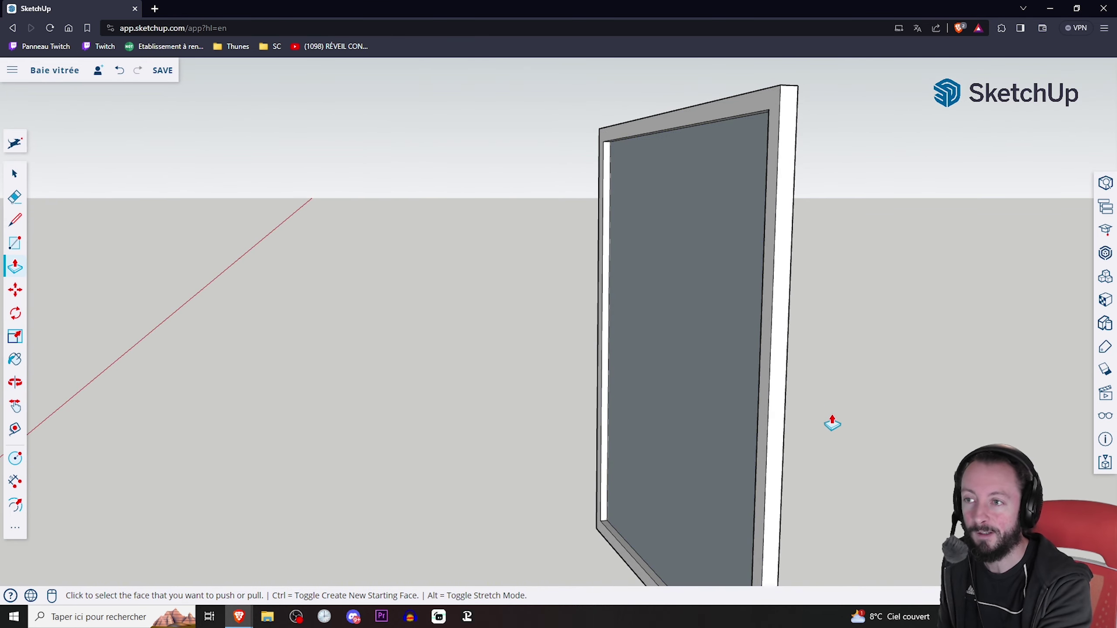
{"action": "middle_click_drag", "start_coordinate": [833, 424], "coordinate": [644, 331]}
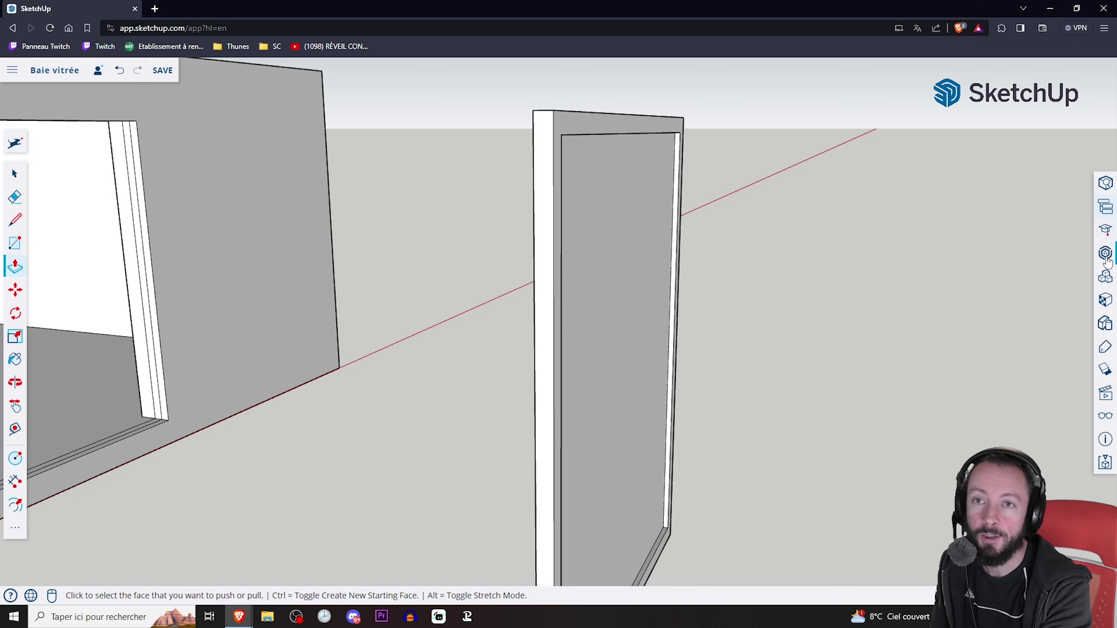
Step: Paint the pane with Translucent Glass Blue from the Glass and Mirrors materials
{"action": "left_click", "coordinate": [1106, 304]}
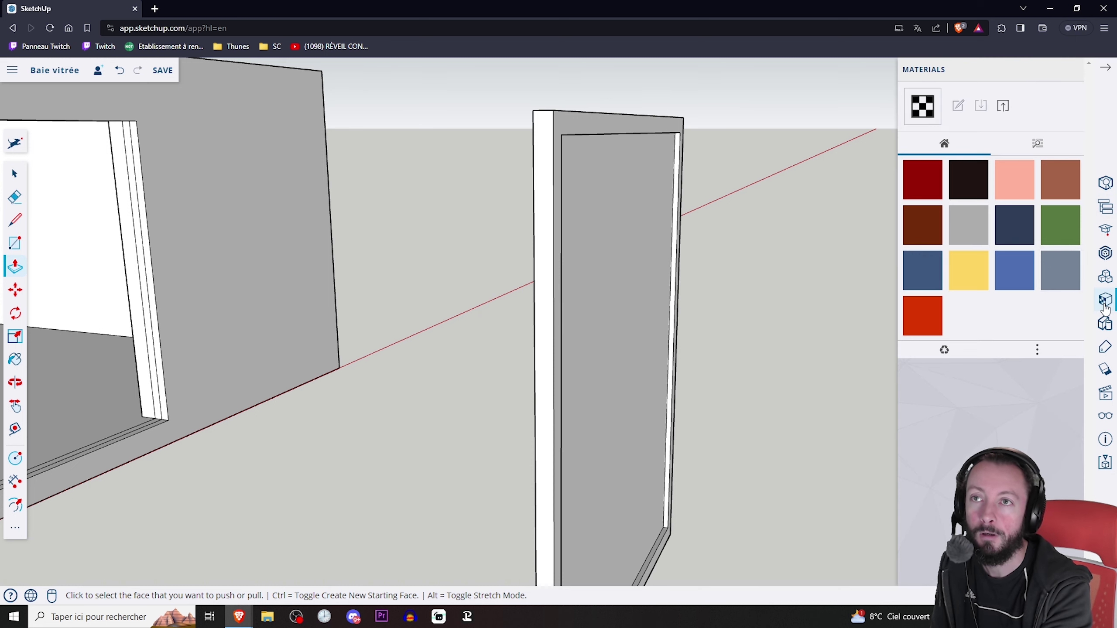
{"action": "left_click", "coordinate": [1038, 145]}
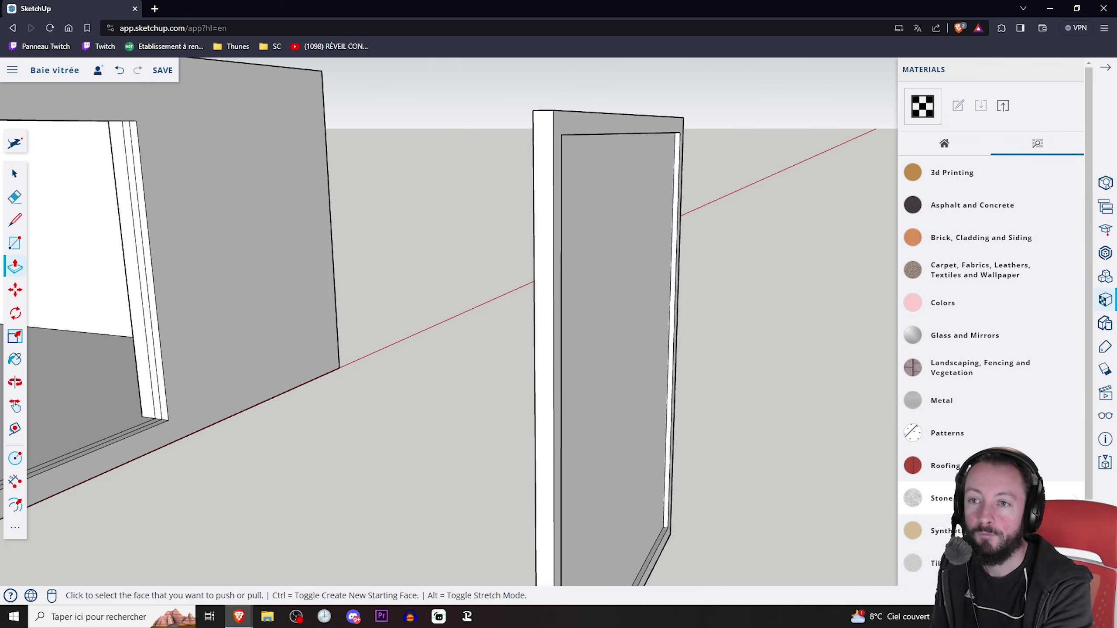
{"action": "left_click", "coordinate": [971, 339]}
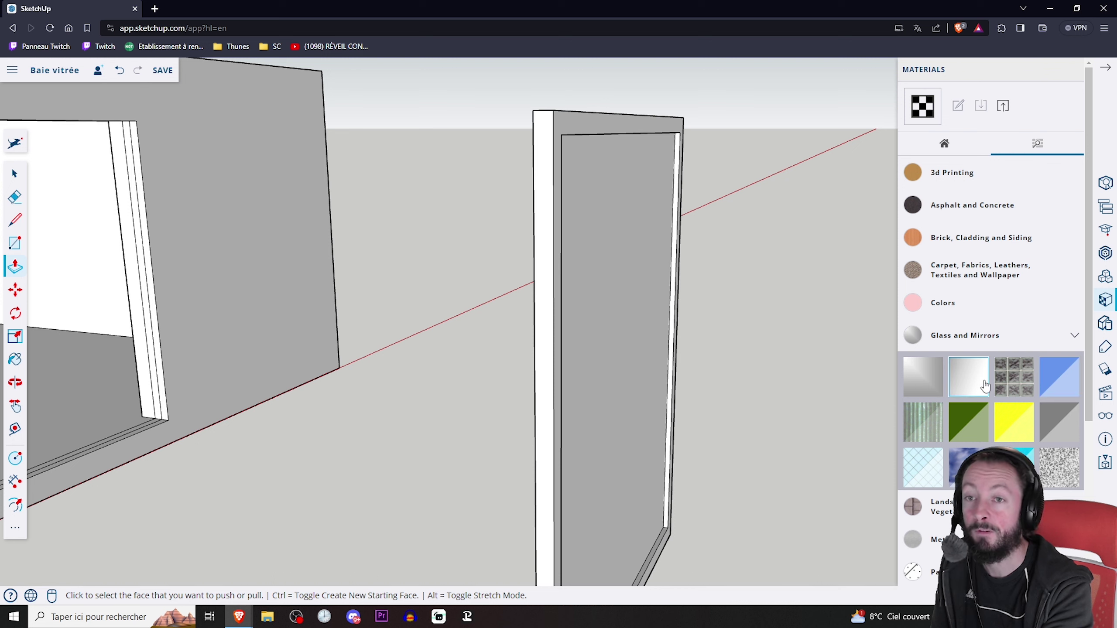
{"action": "left_click", "coordinate": [1079, 380]}
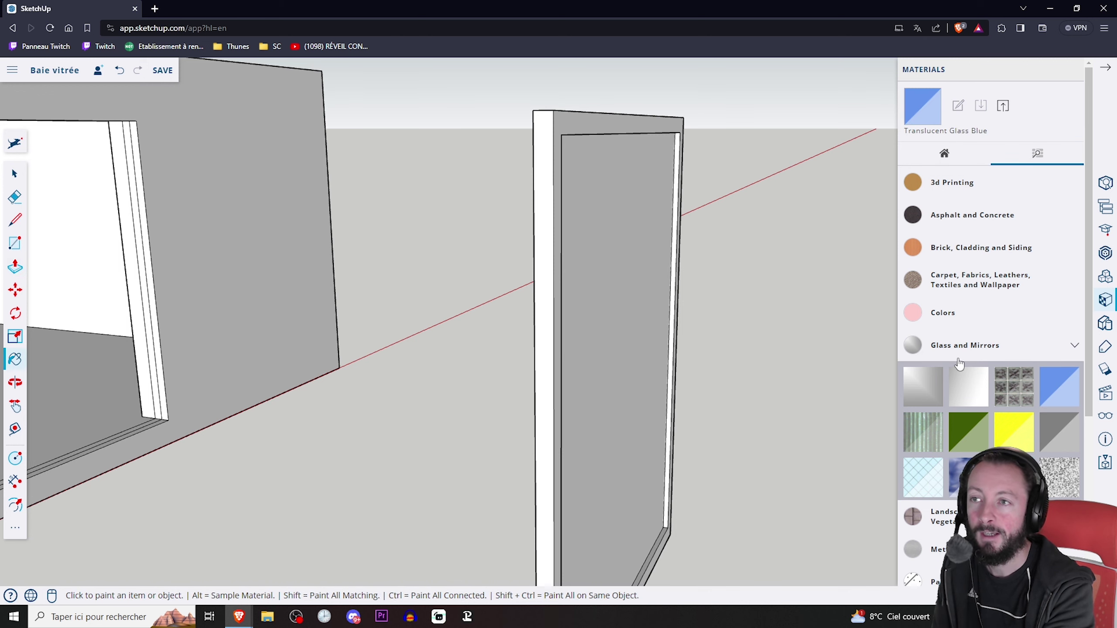
{"action": "left_click", "coordinate": [627, 268]}
{"action": "middle_click_drag", "start_coordinate": [628, 267], "coordinate": [523, 265]}
{"action": "mouse_move", "coordinate": [762, 293]}
{"action": "middle_mouse_down"}
{"action": "mouse_move", "coordinate": [713, 295]}
{"action": "mouse_move", "coordinate": [606, 267]}
{"action": "mouse_move", "coordinate": [618, 269]}
{"action": "middle_mouse_up"}
Step: Paint the pane with Translucent Glass Sky Reflection and orbit to view it
{"action": "left_click", "coordinate": [957, 477]}
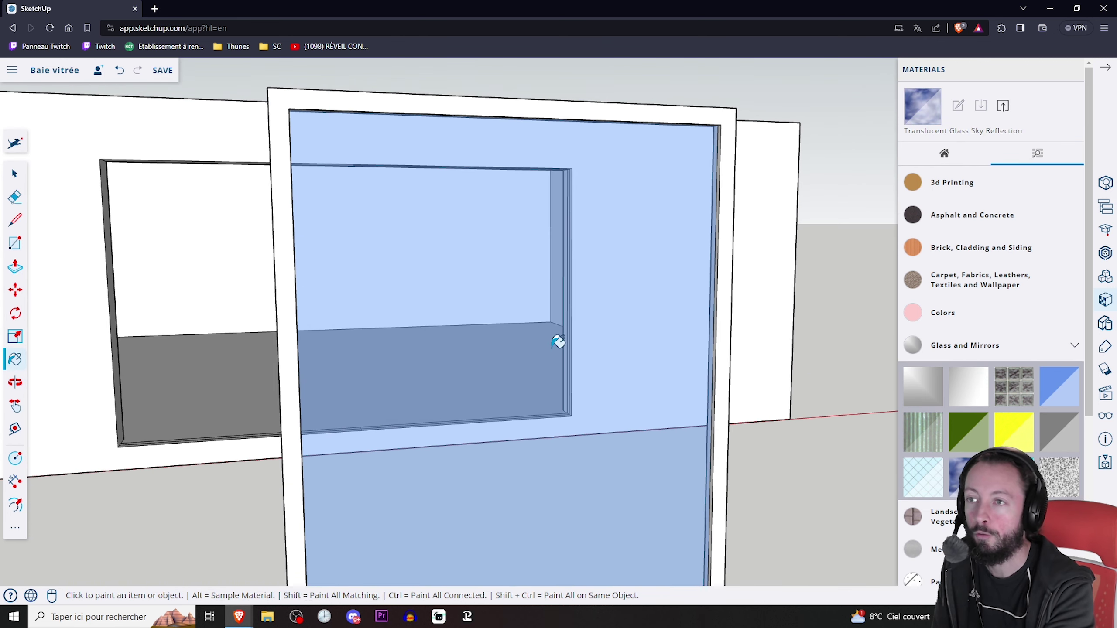
{"action": "left_click", "coordinate": [592, 310]}
{"action": "mouse_move", "coordinate": [593, 309]}
{"action": "middle_mouse_down"}
{"action": "mouse_move", "coordinate": [748, 317]}
{"action": "mouse_move", "coordinate": [660, 318]}
{"action": "middle_mouse_up"}
{"action": "scroll", "coordinate": [736, 362], "scroll_direction": "down", "scroll_amount": 3}
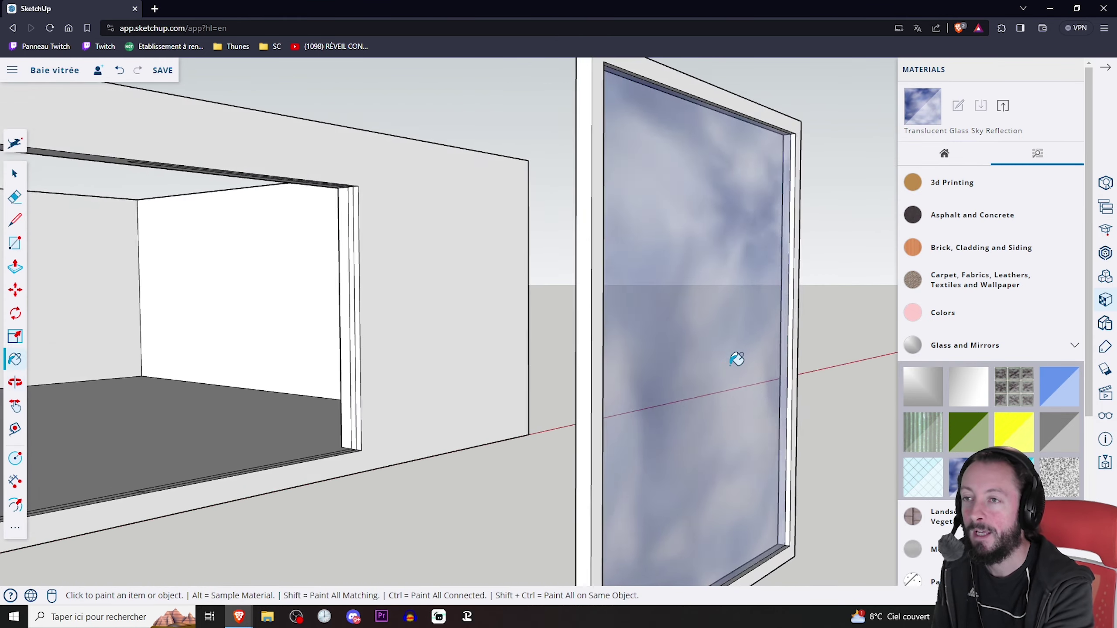
{"action": "scroll", "coordinate": [710, 350], "scroll_direction": "down", "scroll_amount": 2}
{"action": "scroll", "coordinate": [736, 342], "scroll_direction": "up", "scroll_amount": 4}
{"action": "scroll", "coordinate": [720, 344], "scroll_direction": "up", "scroll_amount": 2}
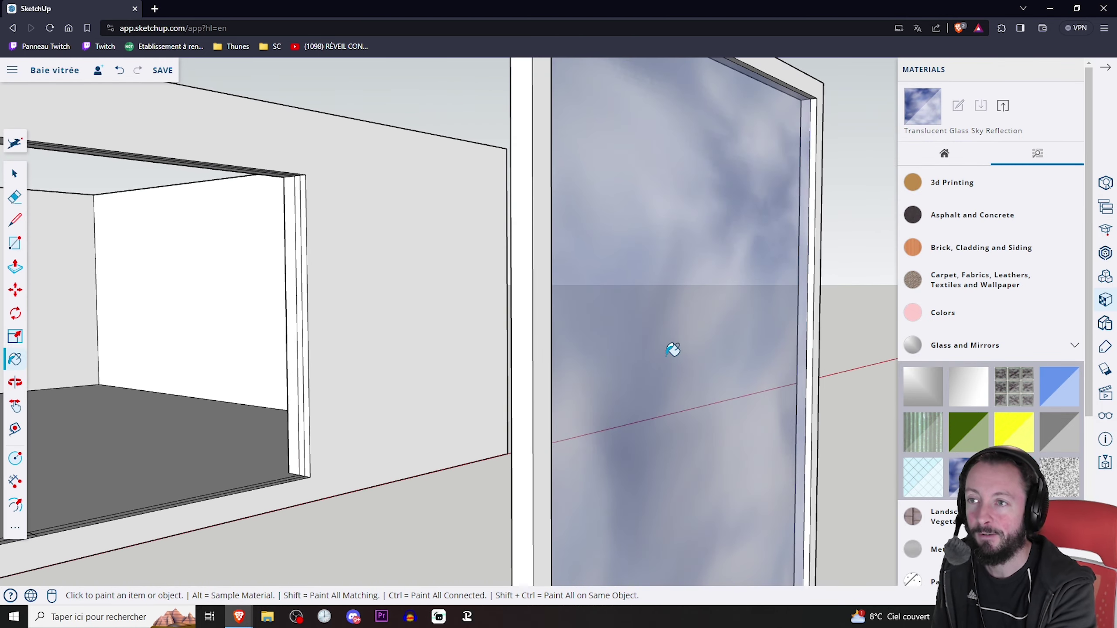
{"action": "middle_click_drag", "start_coordinate": [673, 350], "coordinate": [855, 355]}
{"action": "scroll", "coordinate": [676, 357], "scroll_direction": "down", "scroll_amount": 3}
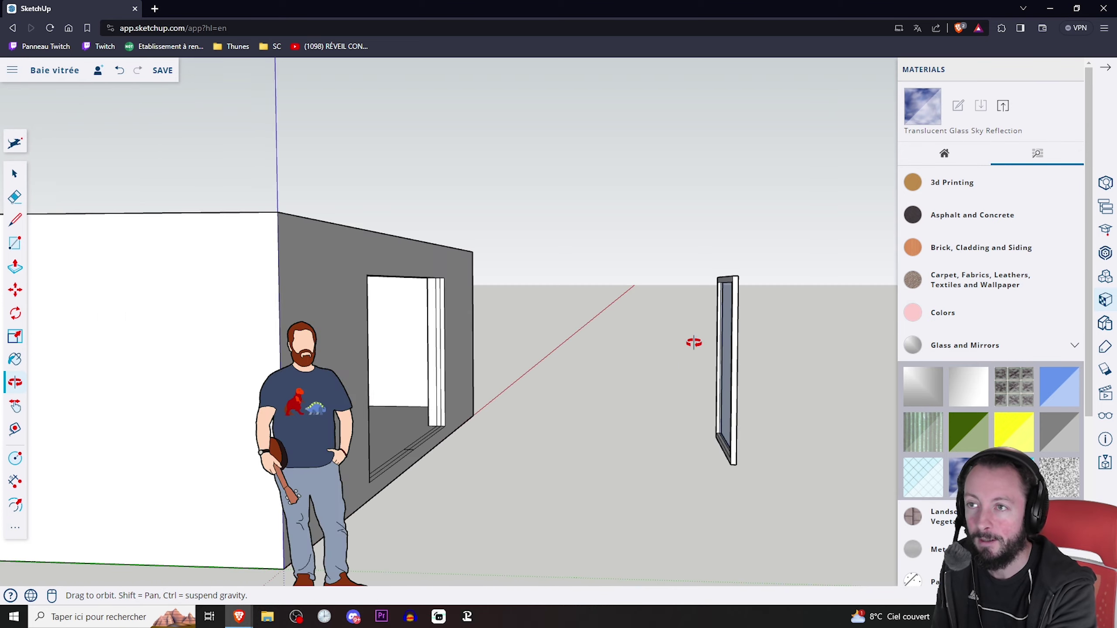
{"action": "middle_click_drag", "start_coordinate": [693, 343], "coordinate": [888, 336]}
{"action": "scroll", "coordinate": [715, 317], "scroll_direction": "up", "scroll_amount": 4}
{"action": "mouse_move", "coordinate": [716, 317]}
{"action": "middle_mouse_down"}
{"action": "mouse_move", "coordinate": [743, 350]}
{"action": "mouse_move", "coordinate": [830, 341]}
{"action": "mouse_move", "coordinate": [686, 325]}
{"action": "mouse_move", "coordinate": [516, 344]}
{"action": "mouse_move", "coordinate": [581, 362]}
{"action": "mouse_move", "coordinate": [902, 357]}
{"action": "middle_mouse_up"}
Step: Reapply the sky reflection glass to the pane and inspect the glazed frame closely
{"action": "left_click", "coordinate": [743, 318]}
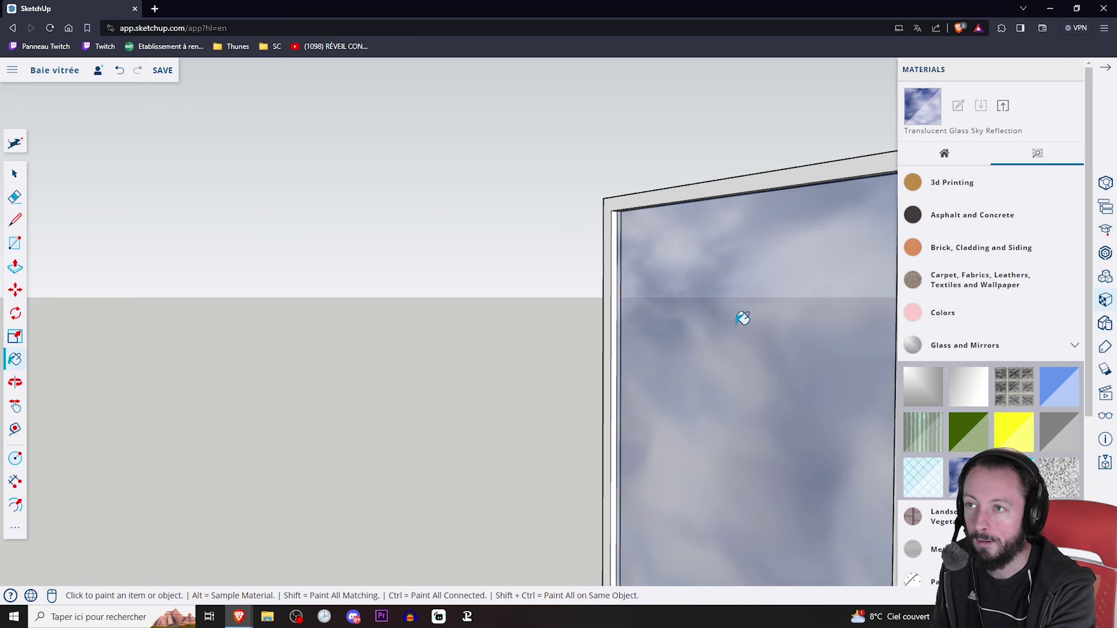
{"action": "mouse_move", "coordinate": [743, 318]}
{"action": "middle_mouse_down"}
{"action": "mouse_move", "coordinate": [544, 352]}
{"action": "mouse_move", "coordinate": [384, 353]}
{"action": "mouse_move", "coordinate": [781, 369]}
{"action": "mouse_move", "coordinate": [481, 362]}
{"action": "mouse_move", "coordinate": [760, 357]}
{"action": "mouse_move", "coordinate": [429, 352]}
{"action": "middle_mouse_up"}
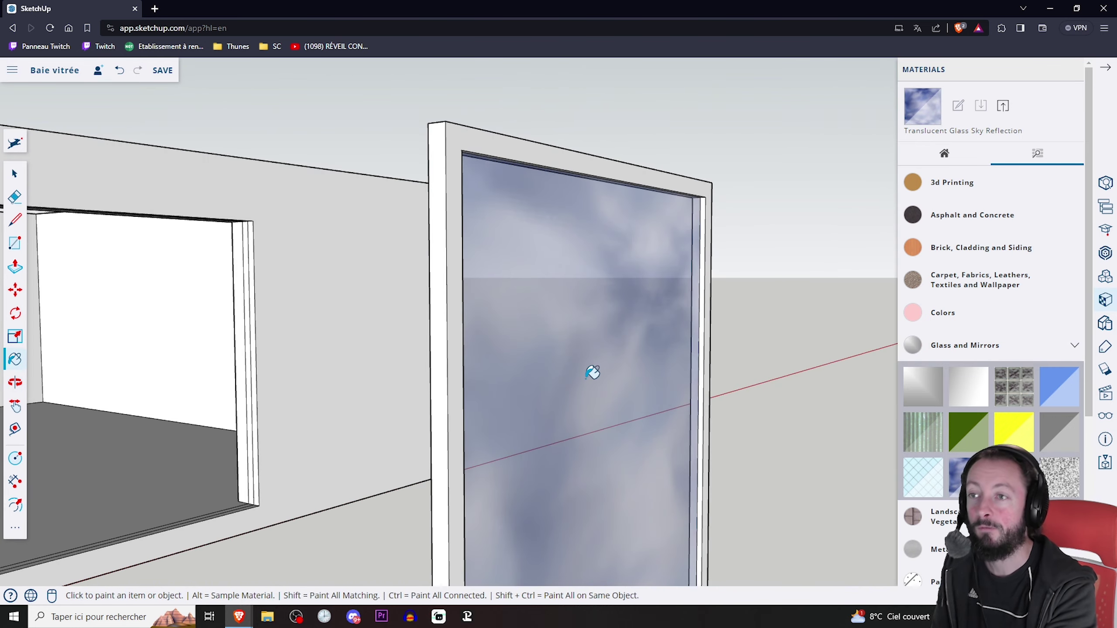
{"action": "scroll", "coordinate": [593, 372], "scroll_direction": "up", "scroll_amount": 3}
{"action": "scroll", "coordinate": [594, 372], "scroll_direction": "up", "scroll_amount": 2}
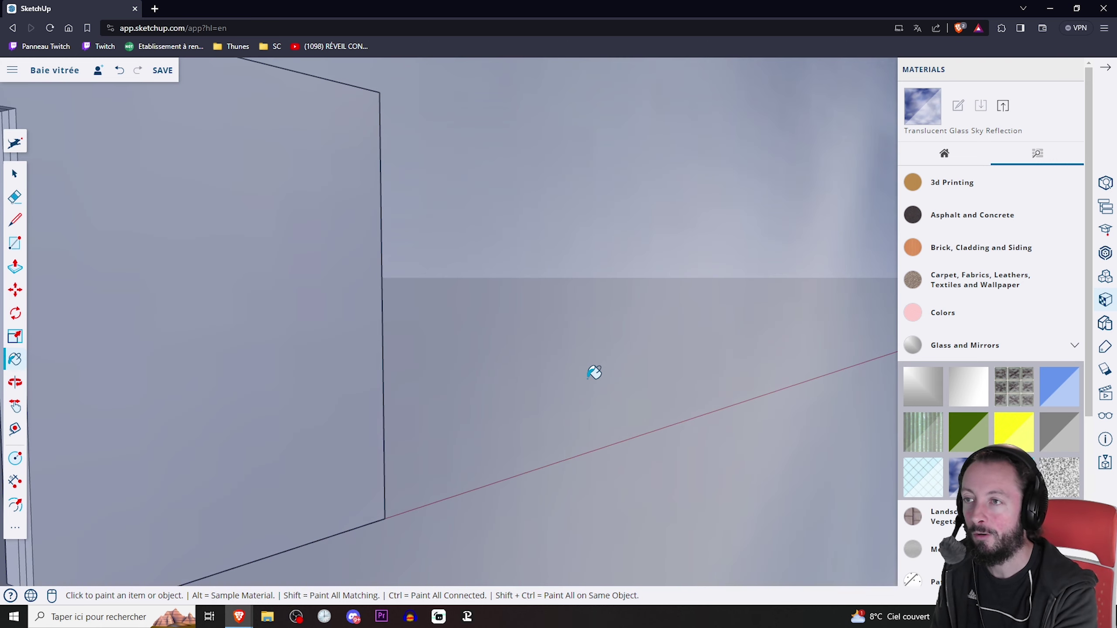
{"action": "mouse_move", "coordinate": [594, 372]}
{"action": "middle_mouse_down"}
{"action": "mouse_move", "coordinate": [793, 364]}
{"action": "mouse_move", "coordinate": [779, 369]}
{"action": "middle_mouse_up"}
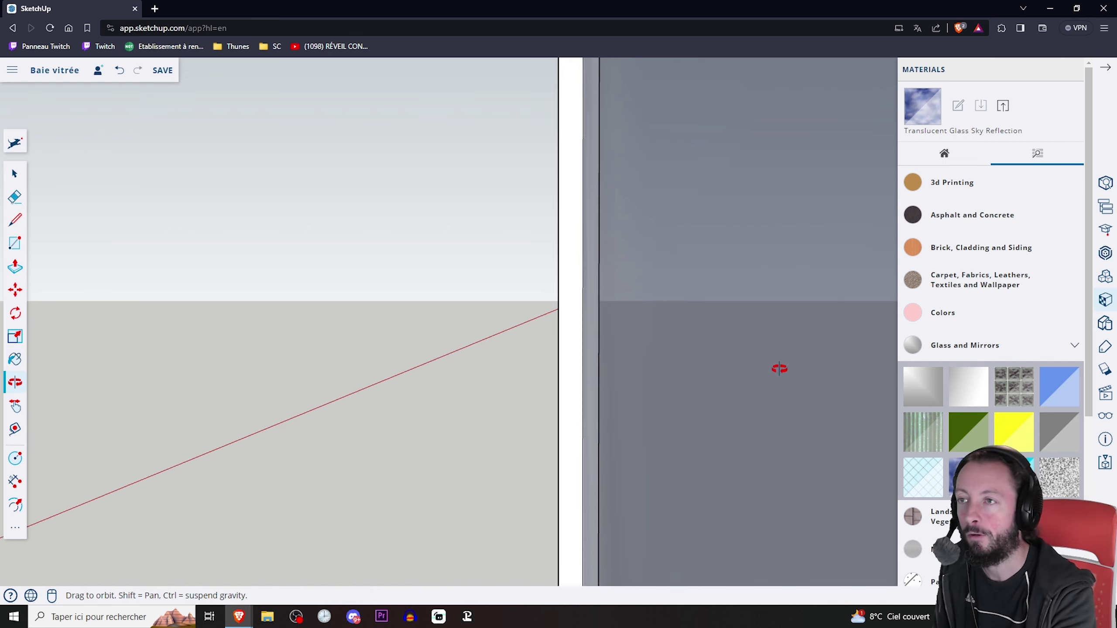
{"action": "scroll", "coordinate": [591, 367], "scroll_direction": "down", "scroll_amount": 5}
{"action": "scroll", "coordinate": [592, 367], "scroll_direction": "down", "scroll_amount": 3}
{"action": "scroll", "coordinate": [597, 365], "scroll_direction": "down", "scroll_amount": 3}
{"action": "scroll", "coordinate": [609, 366], "scroll_direction": "down", "scroll_amount": 2}
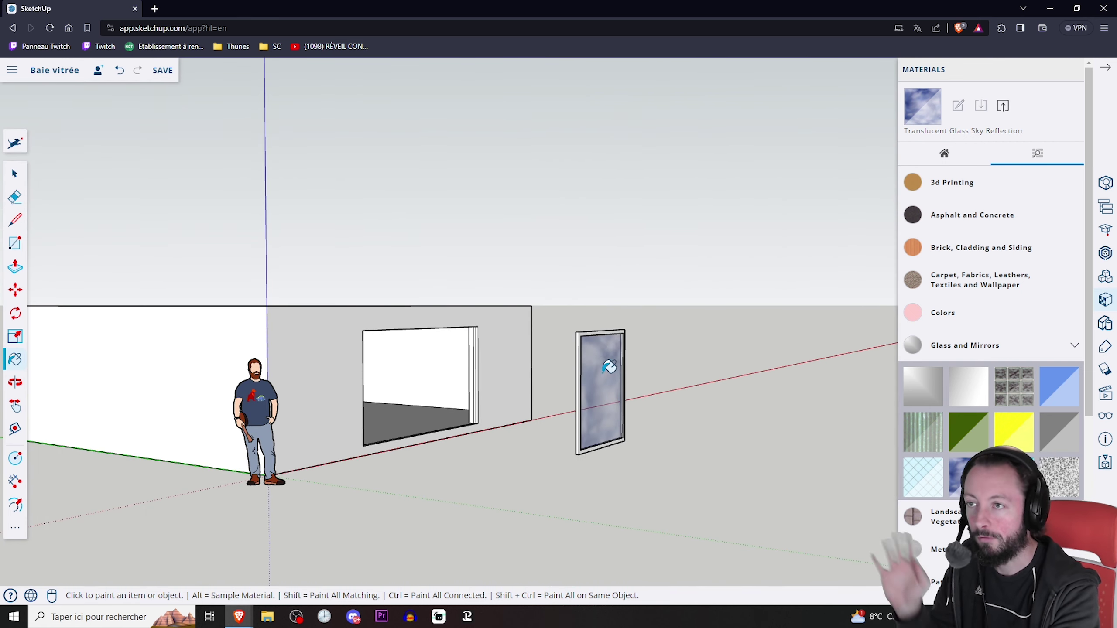
{"action": "mouse_move", "coordinate": [609, 367]}
{"action": "middle_mouse_down"}
{"action": "mouse_move", "coordinate": [529, 380]}
{"action": "mouse_move", "coordinate": [613, 389]}
{"action": "middle_mouse_up"}
{"action": "scroll", "coordinate": [591, 379], "scroll_direction": "up", "scroll_amount": 3}
{"action": "scroll", "coordinate": [453, 347], "scroll_direction": "up", "scroll_amount": 3}
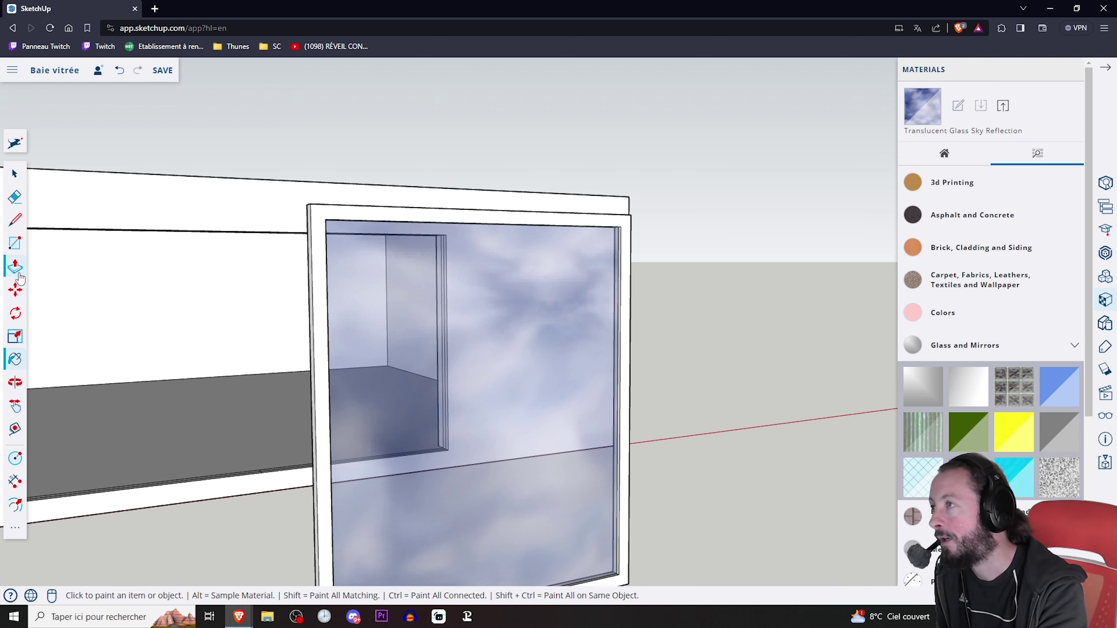
Step: Draw a narrow rectangle on the side of the panel's frame
{"action": "left_click", "coordinate": [20, 252]}
{"action": "scroll", "coordinate": [412, 406], "scroll_direction": "down", "scroll_amount": 2}
{"action": "scroll", "coordinate": [352, 396], "scroll_direction": "down", "scroll_amount": 3}
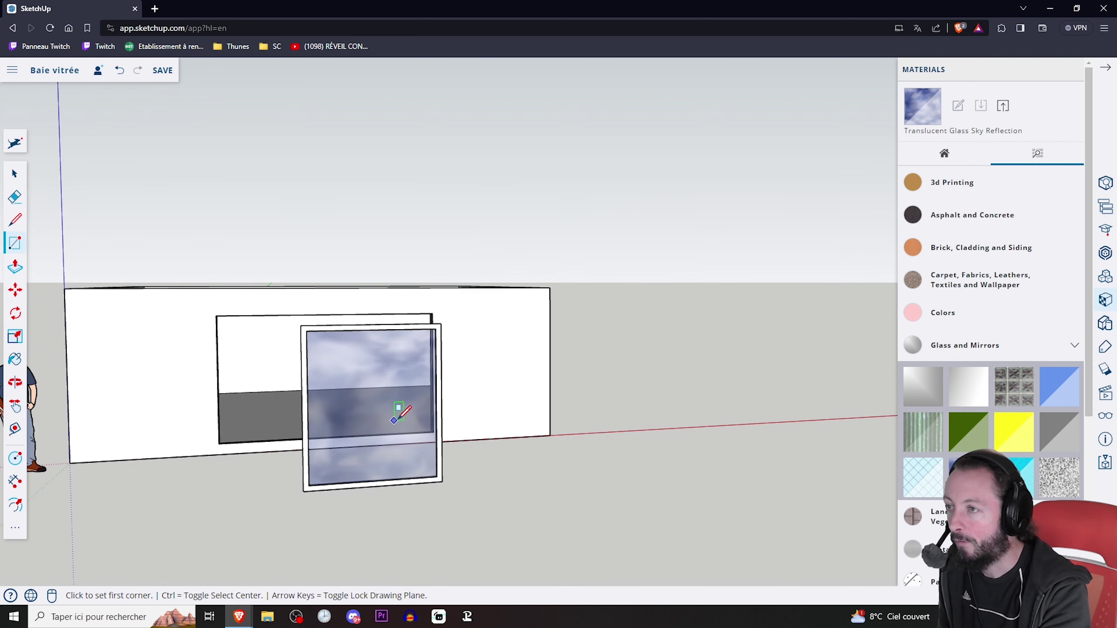
{"action": "scroll", "coordinate": [447, 396], "scroll_direction": "up", "scroll_amount": 5}
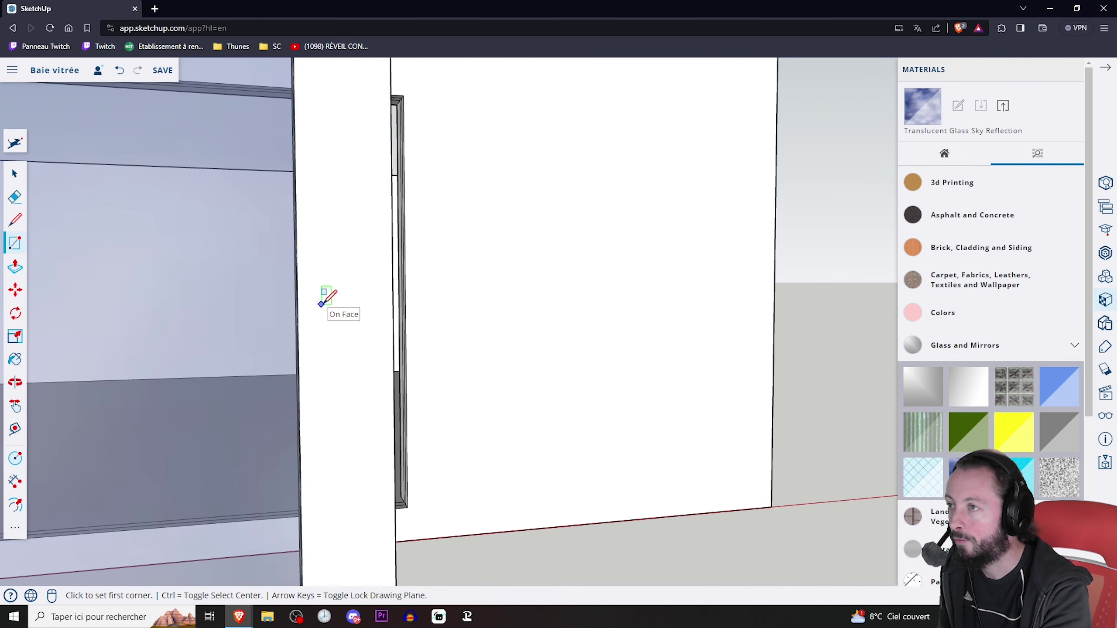
{"action": "middle_click_drag", "start_coordinate": [321, 308], "coordinate": [423, 371]}
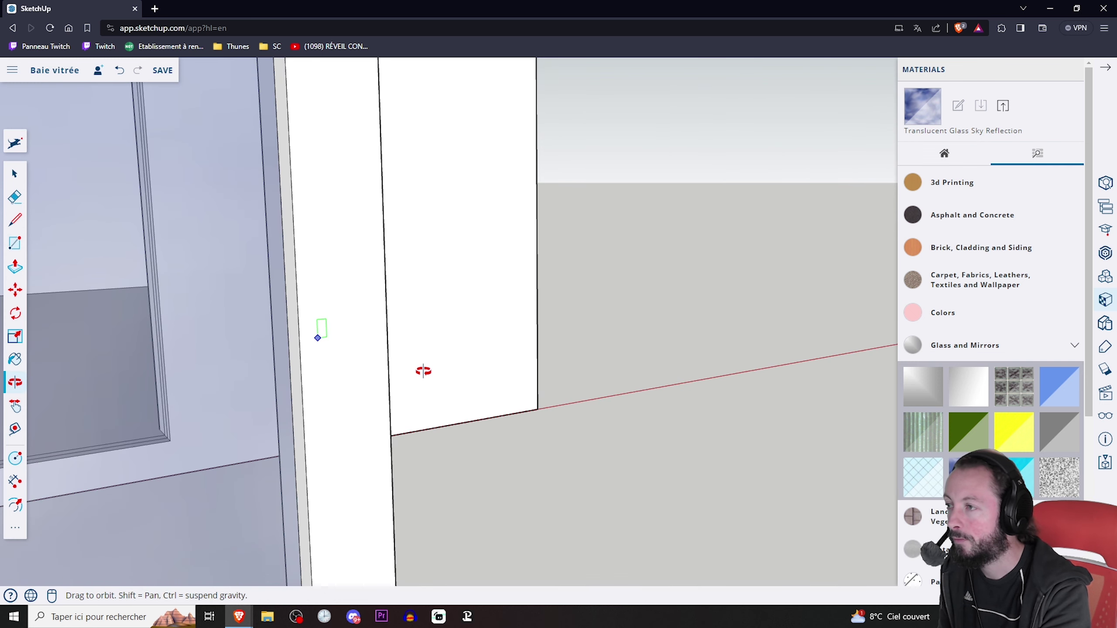
{"action": "mouse_move", "coordinate": [423, 371]}
{"action": "middle_mouse_down"}
{"action": "mouse_move", "coordinate": [342, 339]}
{"action": "mouse_move", "coordinate": [312, 307]}
{"action": "middle_mouse_up"}
{"action": "left_click", "coordinate": [320, 304]}
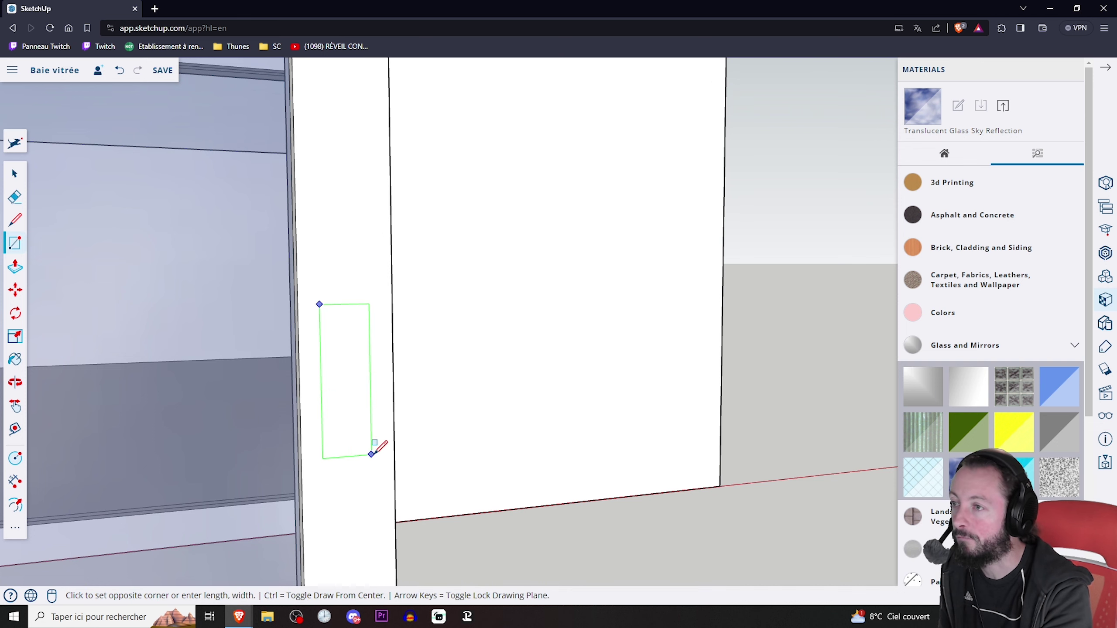
{"action": "left_click", "coordinate": [374, 481]}
{"action": "mouse_move", "coordinate": [380, 484]}
{"action": "middle_mouse_down"}
{"action": "mouse_move", "coordinate": [547, 382]}
{"action": "mouse_move", "coordinate": [357, 387]}
{"action": "mouse_move", "coordinate": [334, 414]}
{"action": "middle_mouse_up"}
{"action": "scroll", "coordinate": [519, 391], "scroll_direction": "down", "scroll_amount": 5}
{"action": "scroll", "coordinate": [387, 393], "scroll_direction": "up", "scroll_amount": 5}
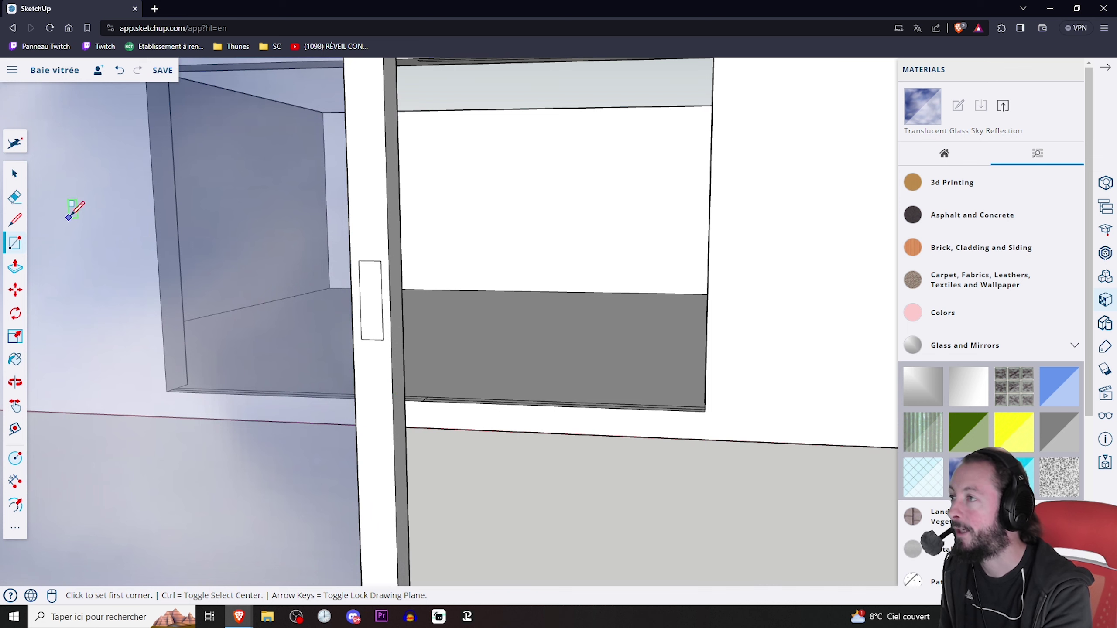
Step: Push/pull the small rectangle to form the door handle, then orbit to view it
{"action": "left_click", "coordinate": [24, 272]}
{"action": "middle_click_drag", "start_coordinate": [44, 271], "coordinate": [379, 292]}
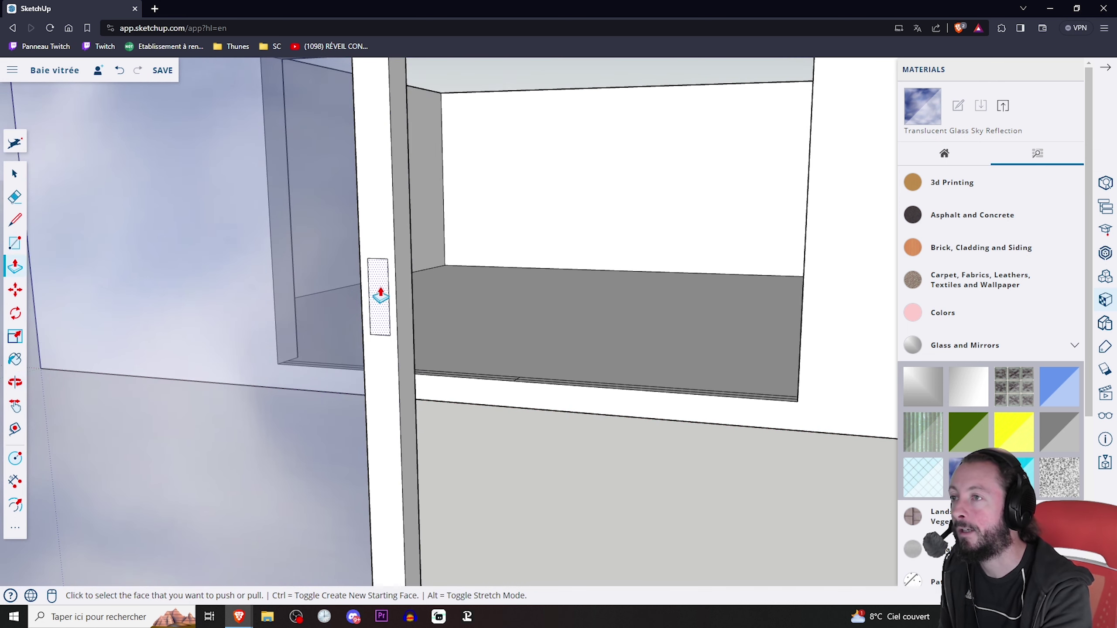
{"action": "left_click", "coordinate": [383, 297]}
{"action": "left_click", "coordinate": [386, 291]}
{"action": "scroll", "coordinate": [377, 295], "scroll_direction": "down", "scroll_amount": 5}
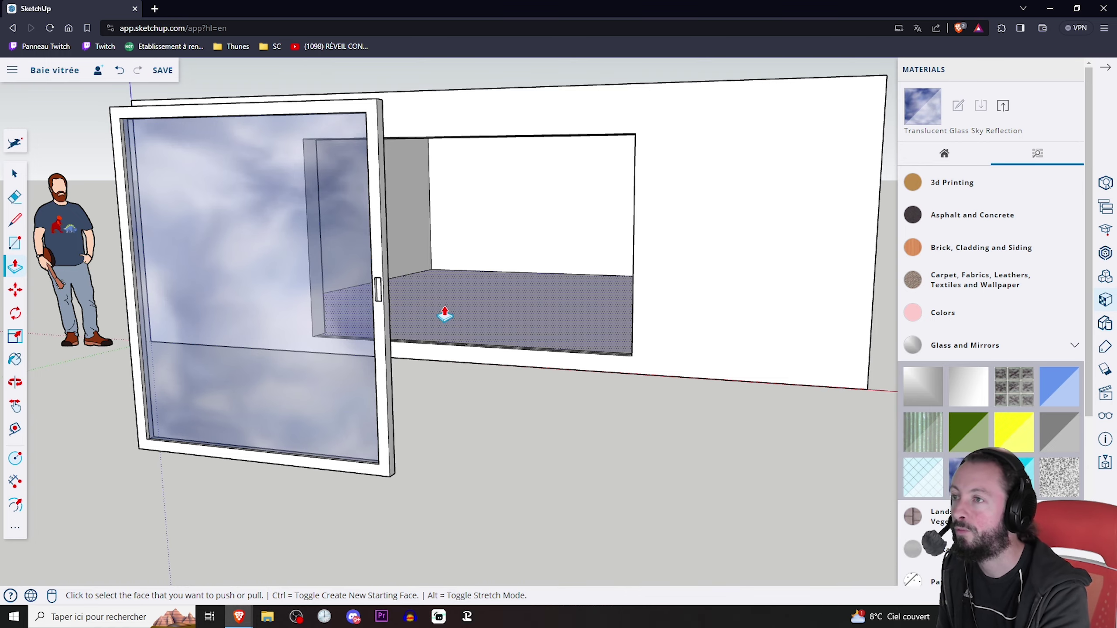
{"action": "mouse_move", "coordinate": [445, 314]}
{"action": "middle_mouse_down"}
{"action": "mouse_move", "coordinate": [491, 386]}
{"action": "mouse_move", "coordinate": [606, 329]}
{"action": "middle_mouse_up"}
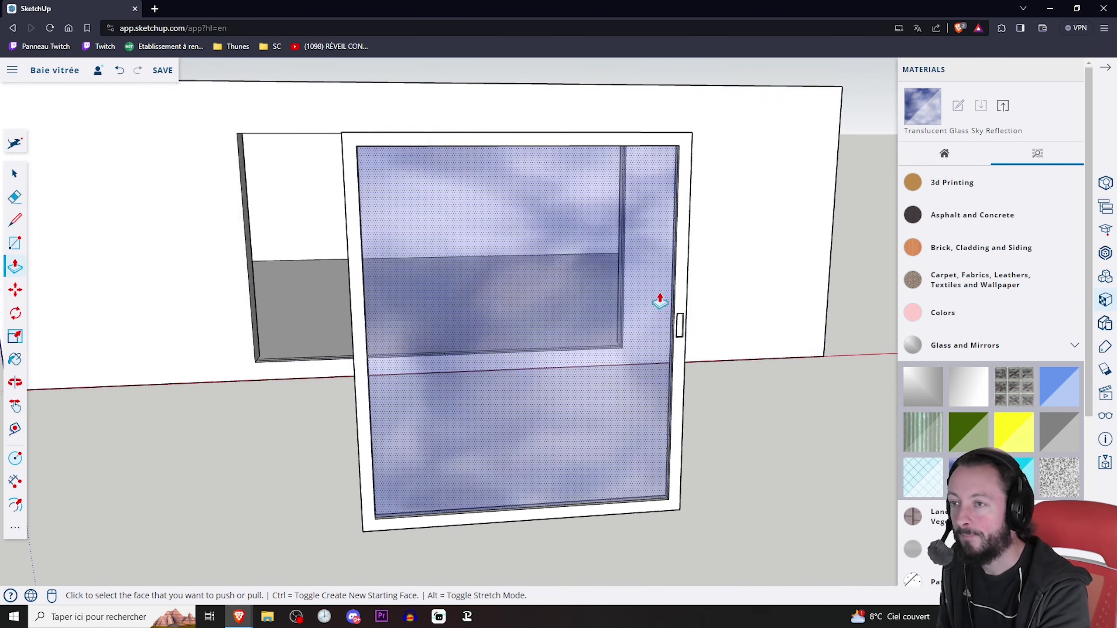
{"action": "middle_click_drag", "start_coordinate": [660, 302], "coordinate": [855, 292]}
{"action": "mouse_move", "coordinate": [698, 339]}
{"action": "middle_mouse_down"}
{"action": "mouse_move", "coordinate": [874, 321]}
{"action": "mouse_move", "coordinate": [277, 315]}
{"action": "mouse_move", "coordinate": [444, 280]}
{"action": "mouse_move", "coordinate": [437, 290]}
{"action": "middle_mouse_up"}
{"action": "scroll", "coordinate": [277, 315], "scroll_direction": "down", "scroll_amount": 5}
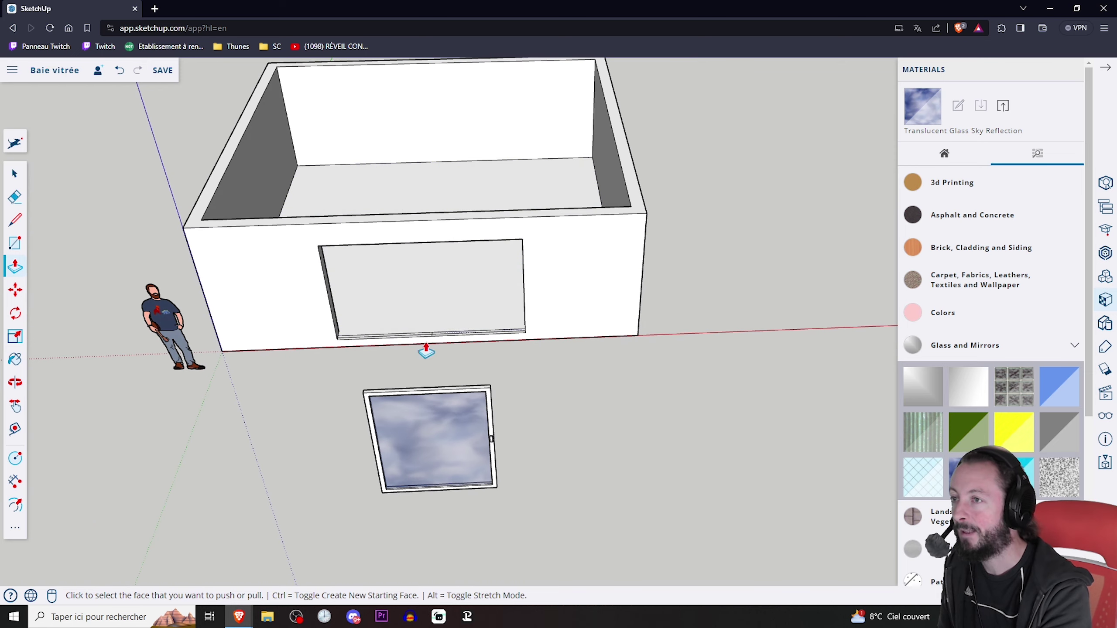
Step: Select the whole free-standing glass door with a selection window
{"action": "left_click", "coordinate": [22, 180]}
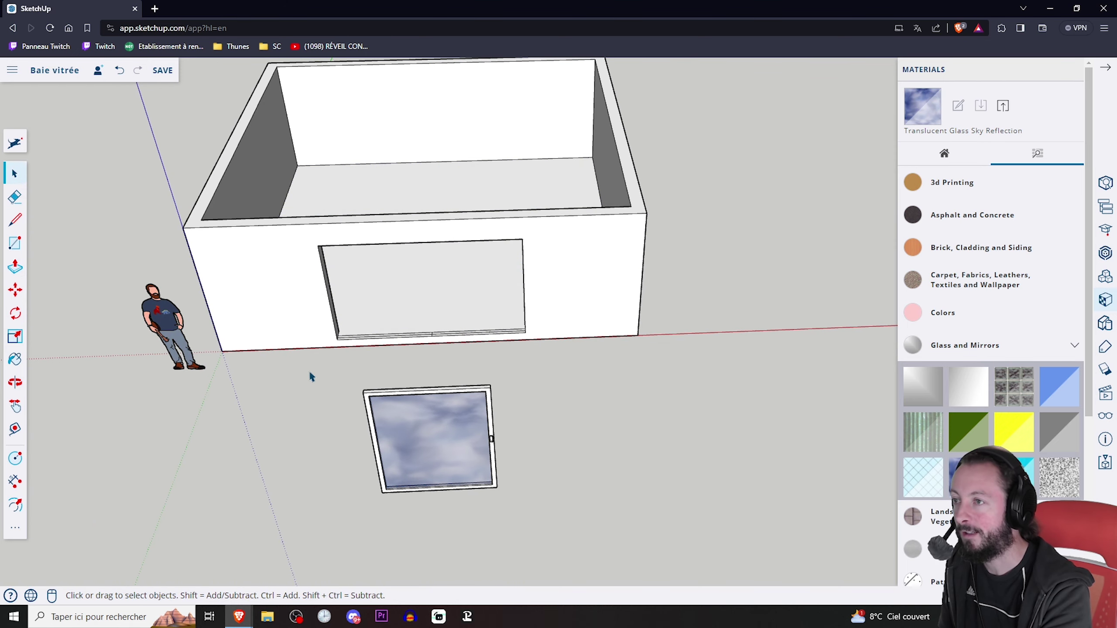
{"action": "left_click_drag", "start_coordinate": [311, 374], "coordinate": [587, 556]}
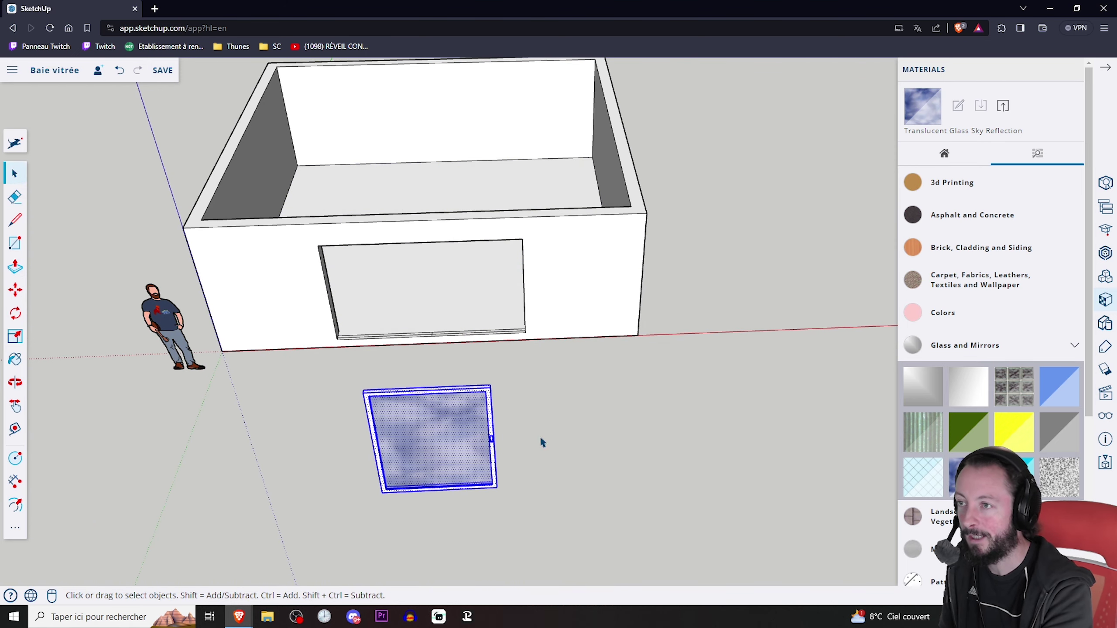
{"action": "mouse_move", "coordinate": [543, 443]}
{"action": "middle_mouse_down"}
{"action": "mouse_move", "coordinate": [621, 441]}
{"action": "mouse_move", "coordinate": [623, 315]}
{"action": "middle_mouse_up"}
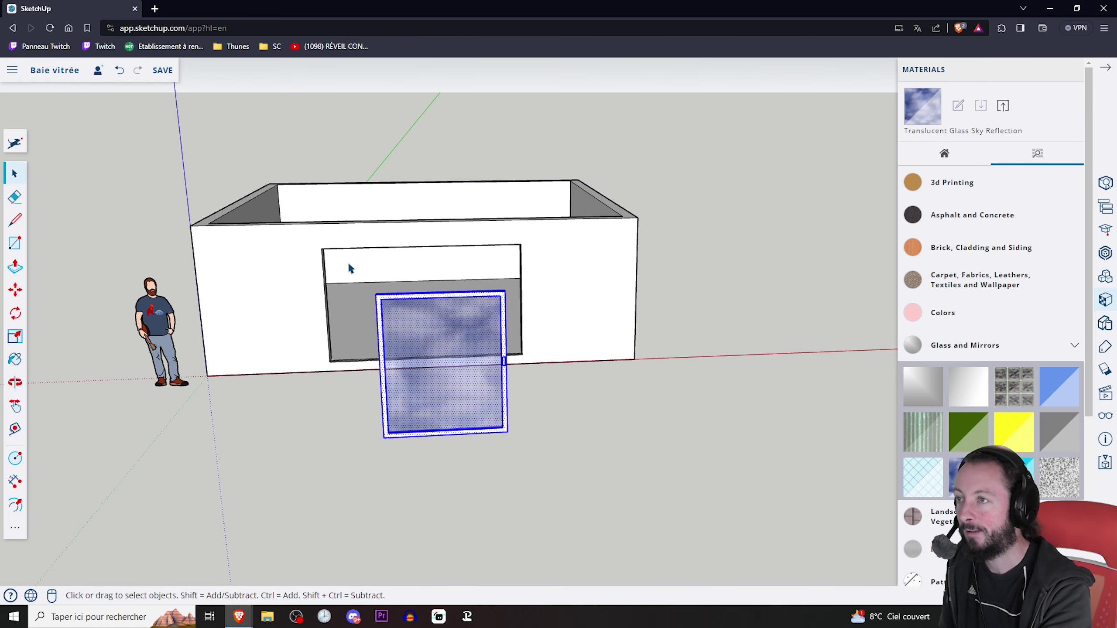
{"action": "left_click_drag", "start_coordinate": [351, 268], "coordinate": [585, 522]}
{"action": "middle_click_drag", "start_coordinate": [585, 324], "coordinate": [384, 381]}
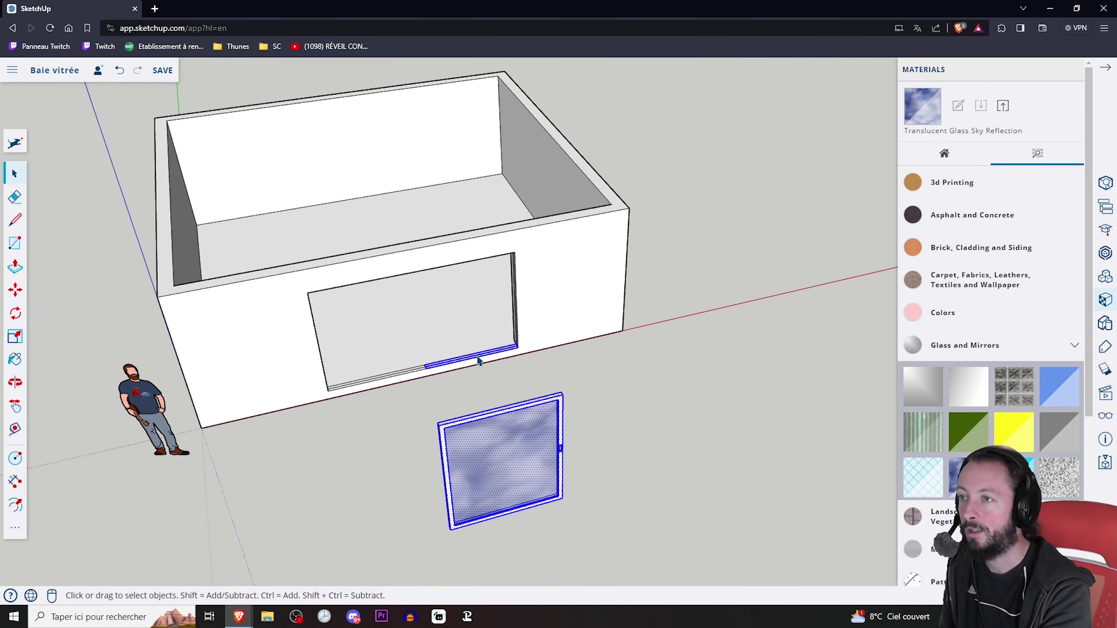
{"action": "middle_click_drag", "start_coordinate": [699, 433], "coordinate": [599, 470]}
{"action": "left_click", "coordinate": [658, 474]}
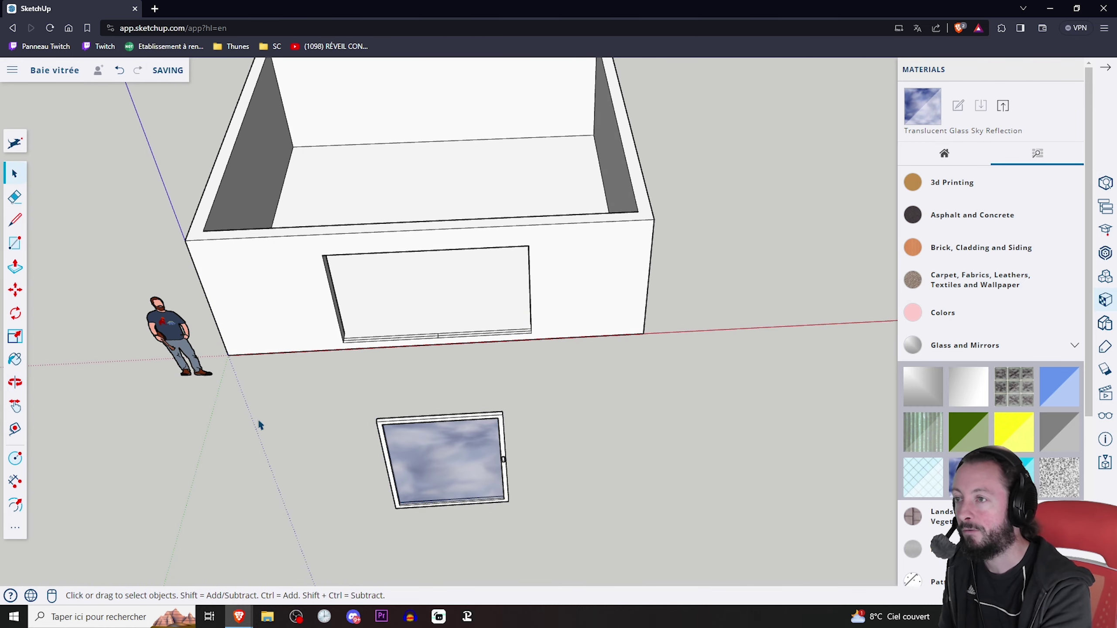
{"action": "left_click_drag", "start_coordinate": [350, 399], "coordinate": [524, 536]}
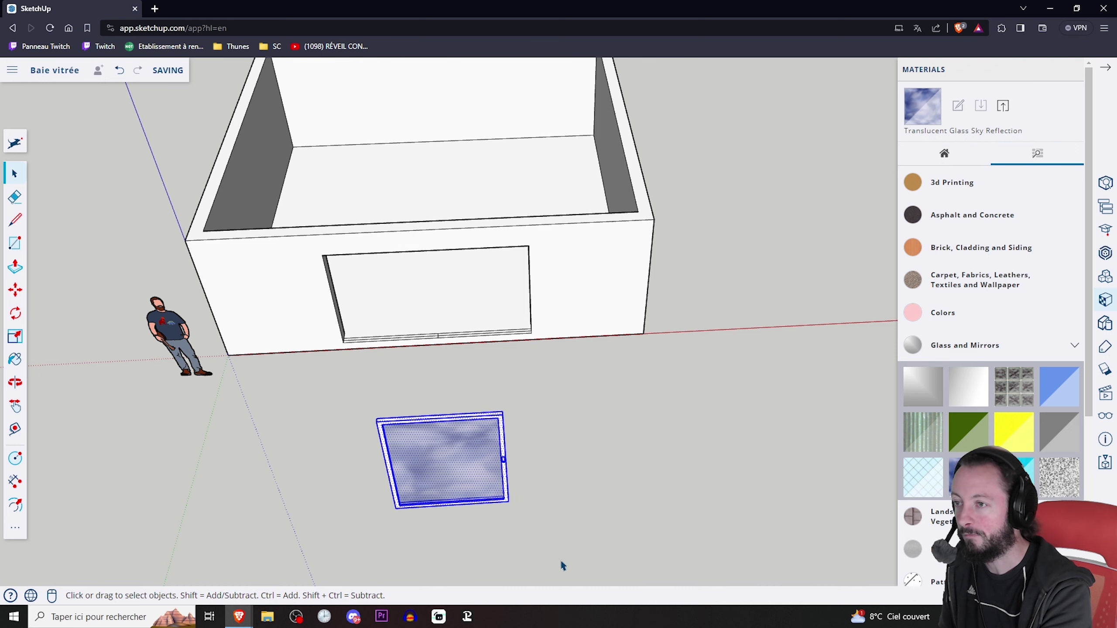
Step: Make the selection a component with Definition name 1
{"action": "right_click", "coordinate": [451, 466]}
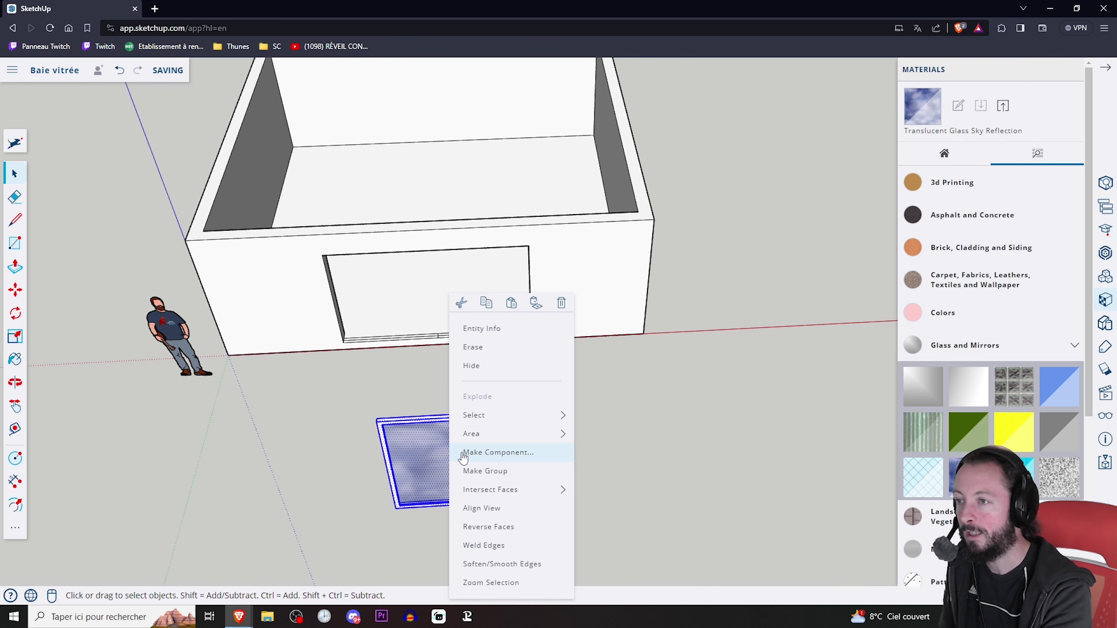
{"action": "left_click", "coordinate": [507, 454]}
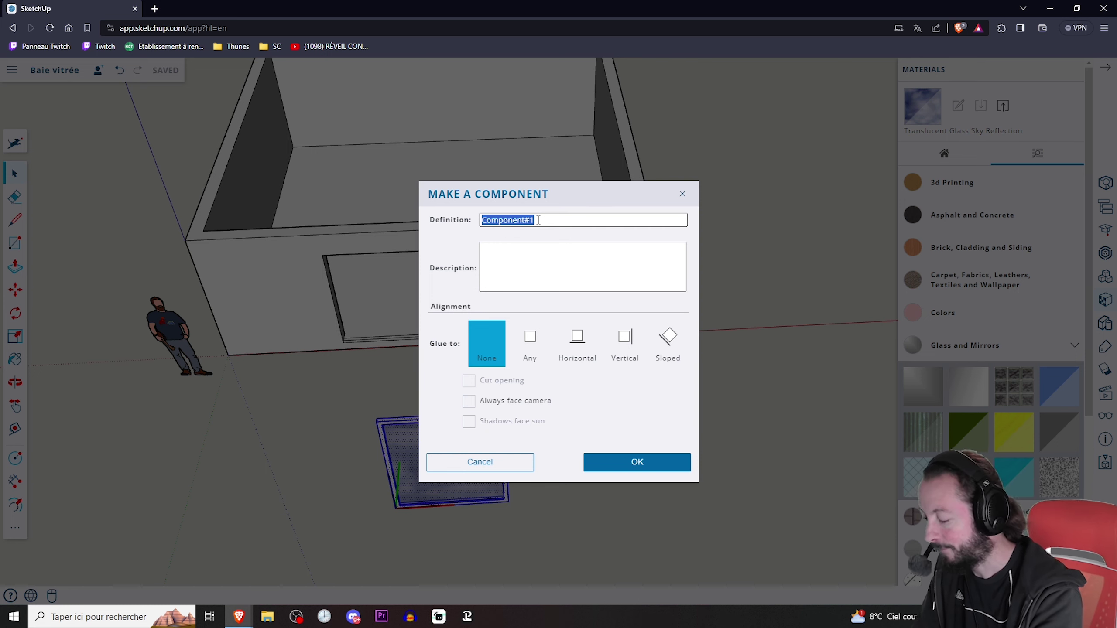
{"action": "type", "text": "1"}
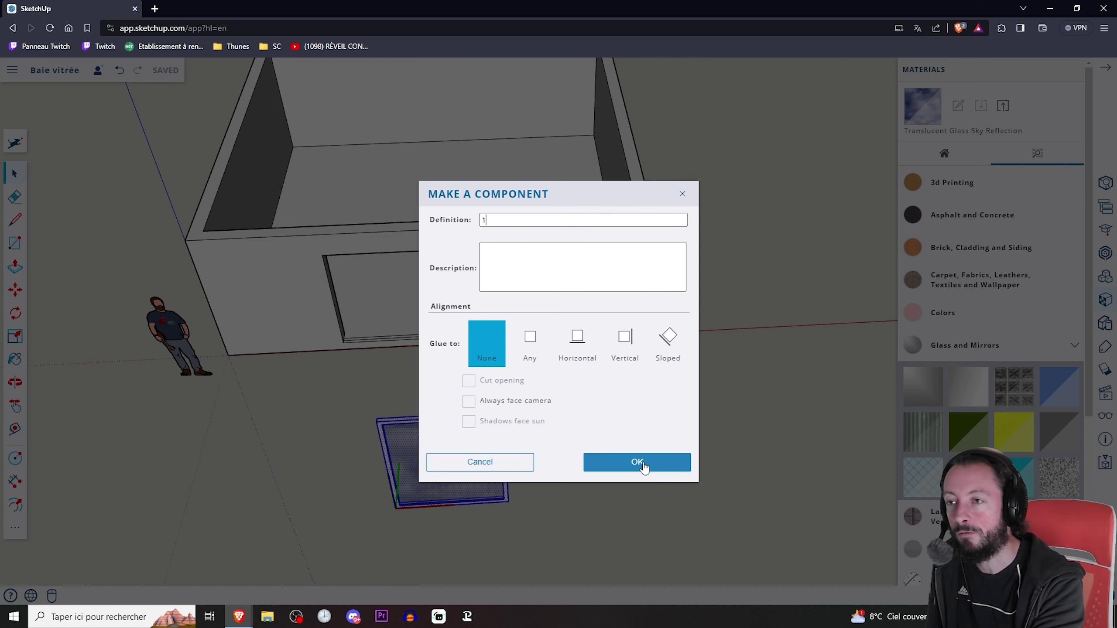
{"action": "left_click", "coordinate": [644, 467]}
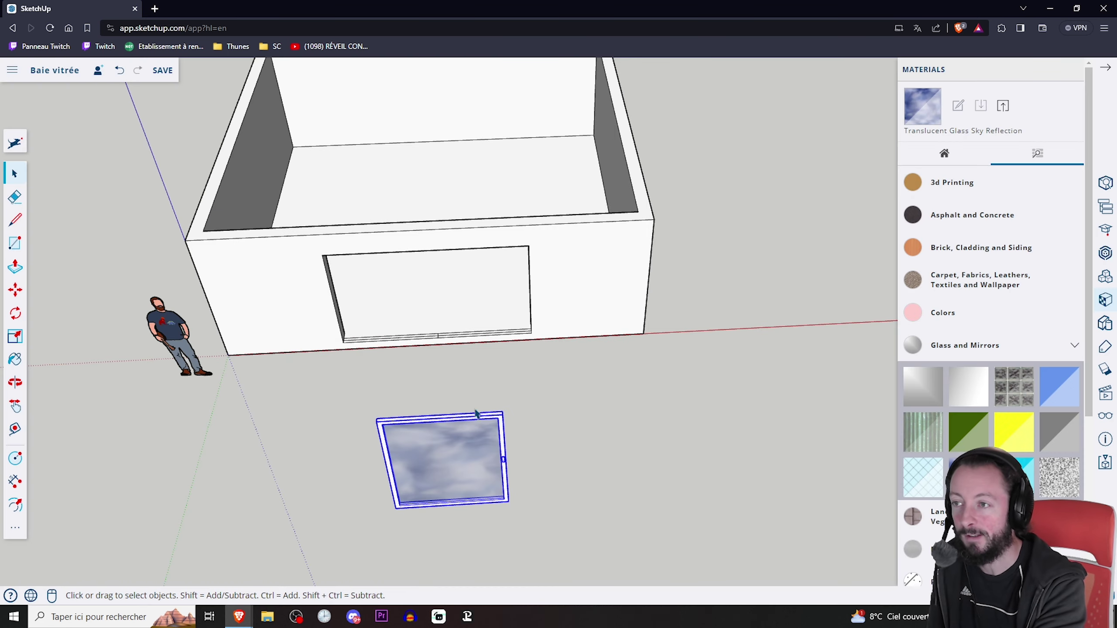
Step: Move the door component by its bottom corner into the opening's corner on the sill
{"action": "mouse_move", "coordinate": [476, 414]}
{"action": "middle_mouse_down"}
{"action": "mouse_move", "coordinate": [536, 454]}
{"action": "mouse_move", "coordinate": [55, 257]}
{"action": "middle_mouse_up"}
{"action": "key", "text": "m"}
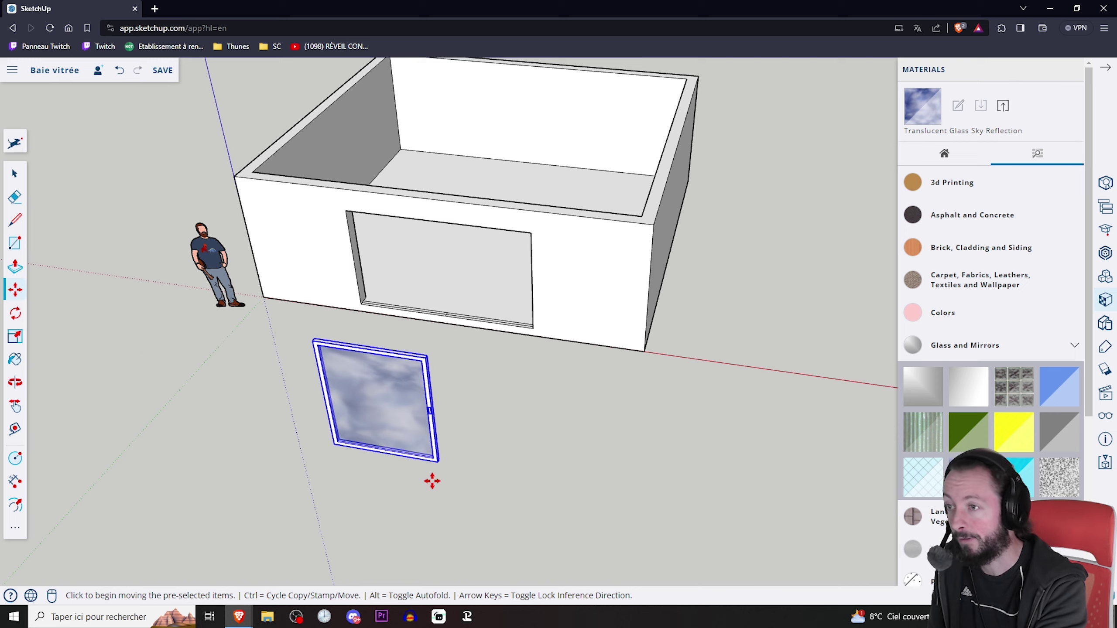
{"action": "scroll", "coordinate": [432, 481], "scroll_direction": "up", "scroll_amount": 5}
{"action": "left_click", "coordinate": [456, 404]}
{"action": "scroll", "coordinate": [457, 404], "scroll_direction": "down", "scroll_amount": 5}
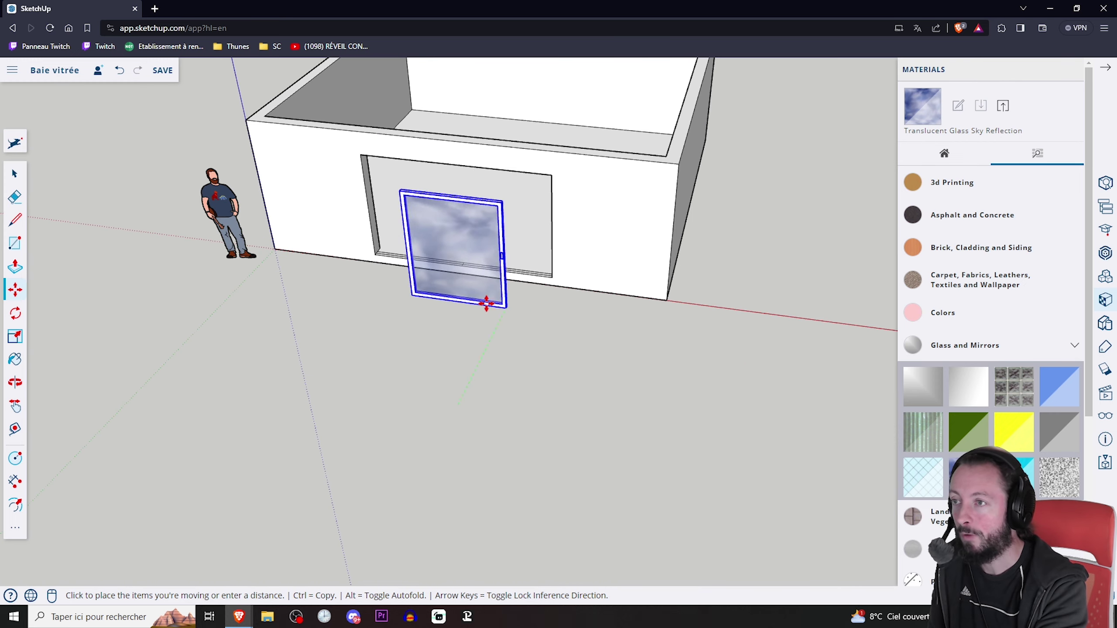
{"action": "scroll", "coordinate": [466, 309], "scroll_direction": "up", "scroll_amount": 2}
{"action": "middle_click_drag", "start_coordinate": [448, 312], "coordinate": [673, 305]}
{"action": "scroll", "coordinate": [515, 274], "scroll_direction": "up", "scroll_amount": 5}
{"action": "scroll", "coordinate": [435, 278], "scroll_direction": "up", "scroll_amount": 2}
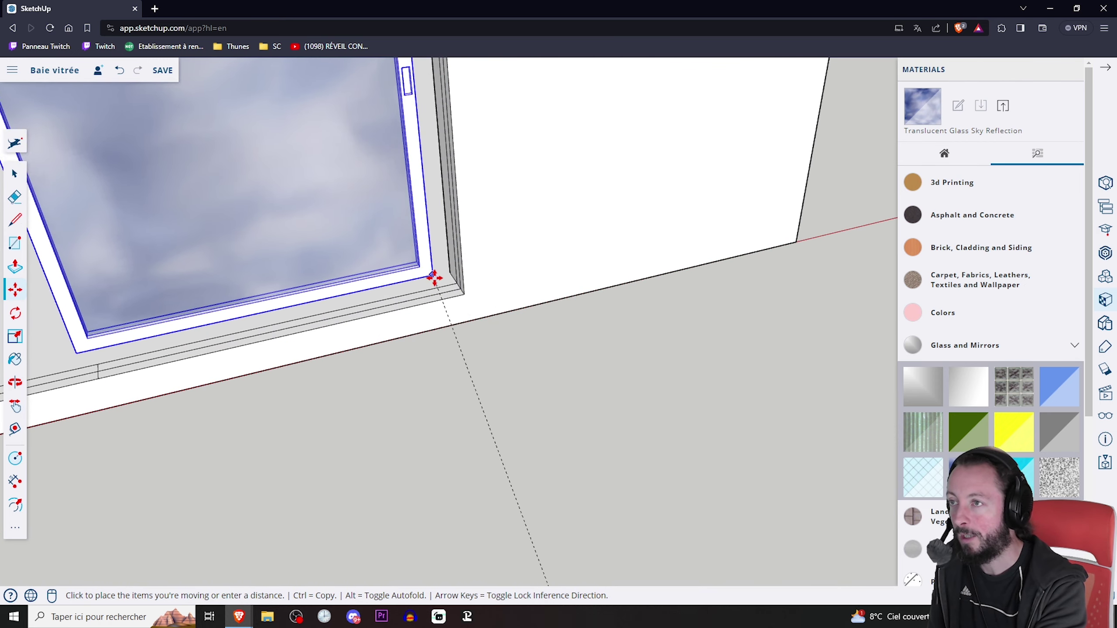
{"action": "left_click", "coordinate": [456, 291]}
{"action": "scroll", "coordinate": [453, 308], "scroll_direction": "down", "scroll_amount": 4}
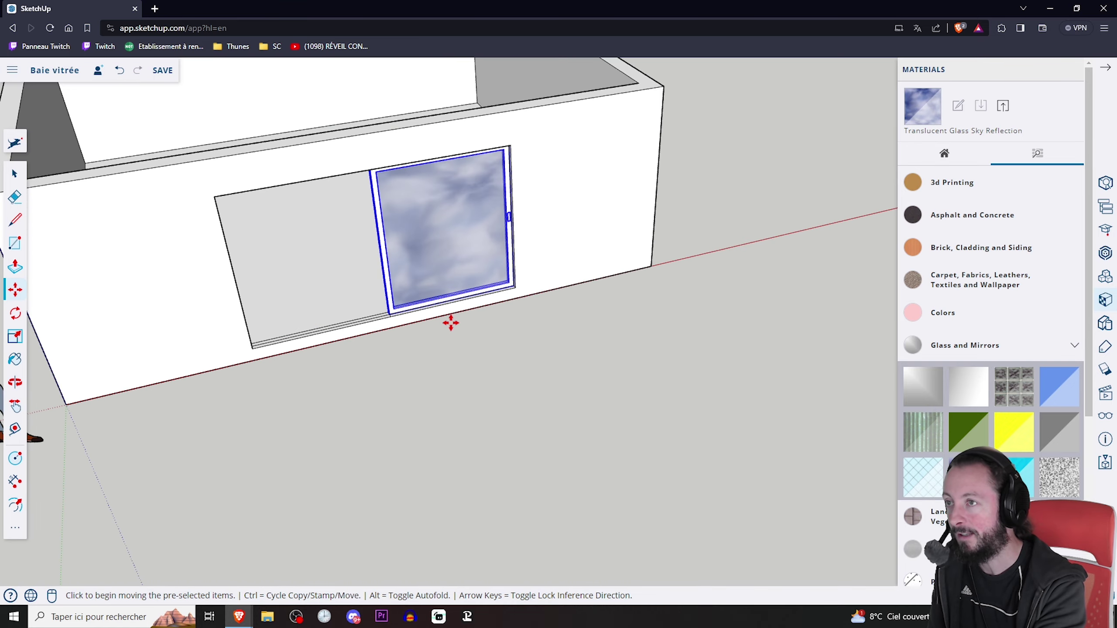
Step: Orbit around the wall to check the placed door, then return to Select
{"action": "mouse_move", "coordinate": [451, 319]}
{"action": "middle_mouse_down"}
{"action": "mouse_move", "coordinate": [716, 302]}
{"action": "mouse_move", "coordinate": [613, 309]}
{"action": "mouse_move", "coordinate": [351, 277]}
{"action": "mouse_move", "coordinate": [317, 289]}
{"action": "mouse_move", "coordinate": [564, 307]}
{"action": "middle_mouse_up"}
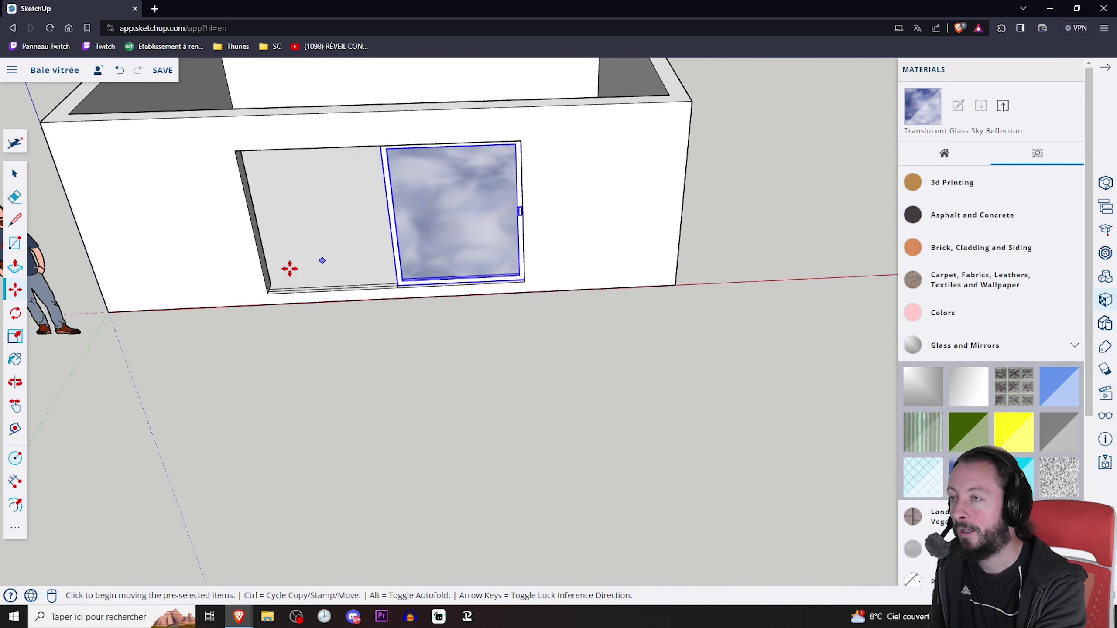
{"action": "middle_click_drag", "start_coordinate": [504, 274], "coordinate": [584, 290]}
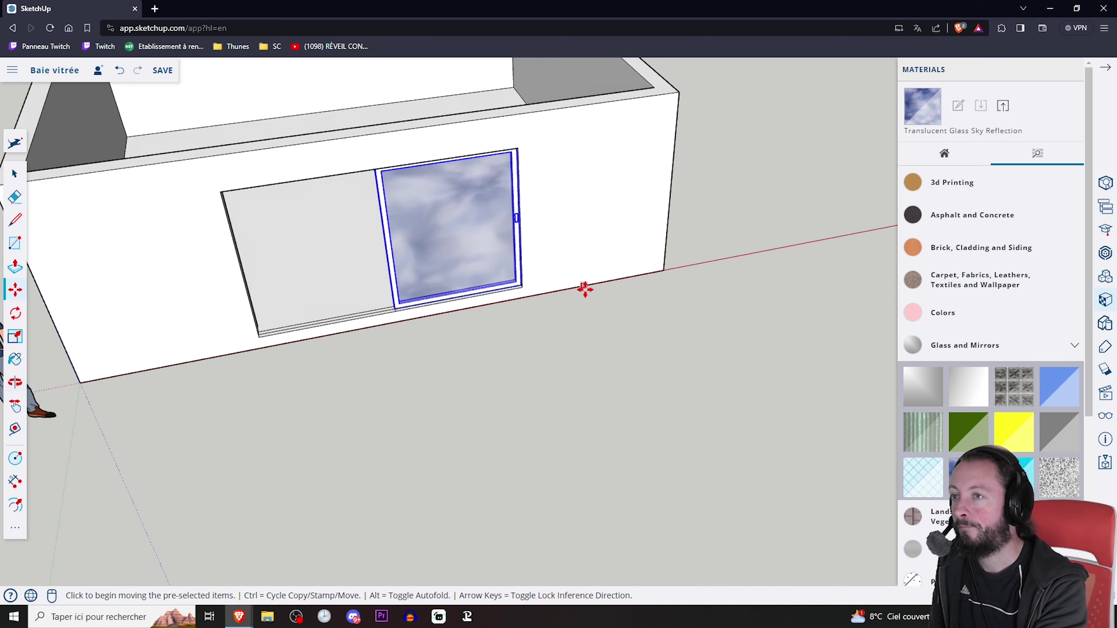
{"action": "scroll", "coordinate": [528, 299], "scroll_direction": "up", "scroll_amount": 5}
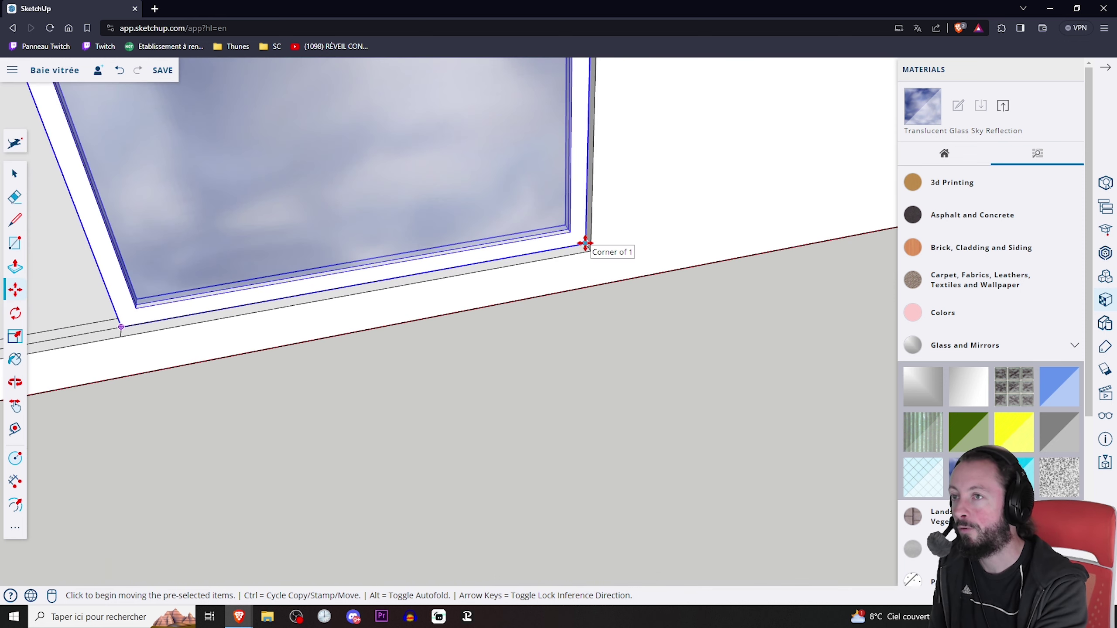
{"action": "scroll", "coordinate": [584, 244], "scroll_direction": "down", "scroll_amount": 5}
{"action": "mouse_move", "coordinate": [529, 238]}
{"action": "middle_mouse_down"}
{"action": "mouse_move", "coordinate": [749, 216]}
{"action": "mouse_move", "coordinate": [564, 272]}
{"action": "mouse_move", "coordinate": [45, 287]}
{"action": "mouse_move", "coordinate": [681, 267]}
{"action": "mouse_move", "coordinate": [651, 270]}
{"action": "middle_mouse_up"}
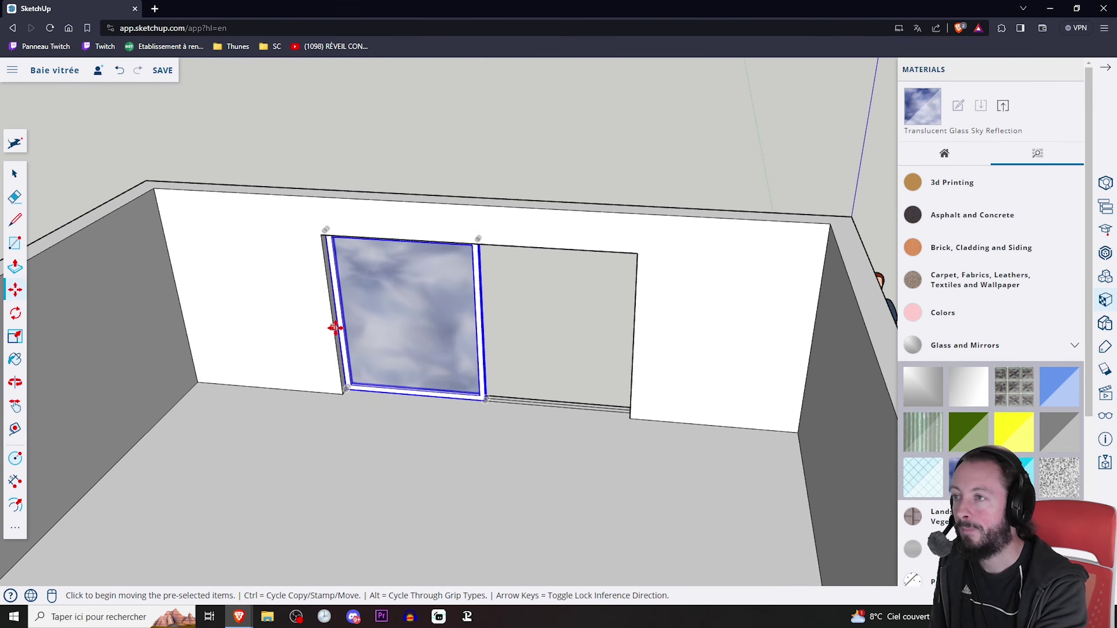
{"action": "left_click", "coordinate": [15, 176]}
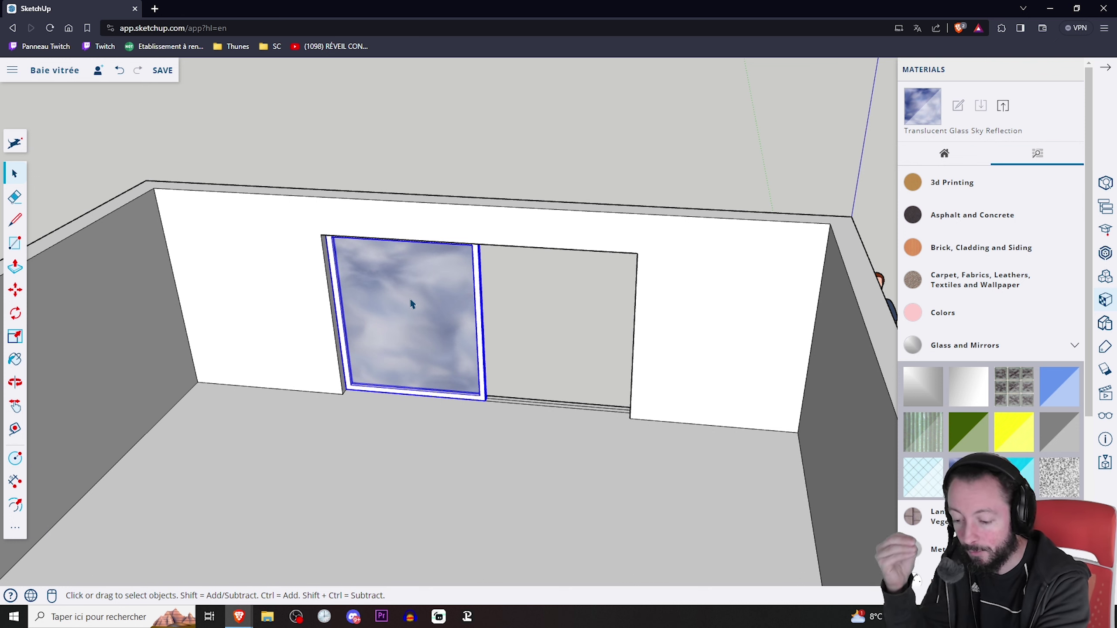
Step: Inside the window group, draw a small handle rectangle on the frame's left side
{"action": "double_click", "coordinate": [408, 308]}
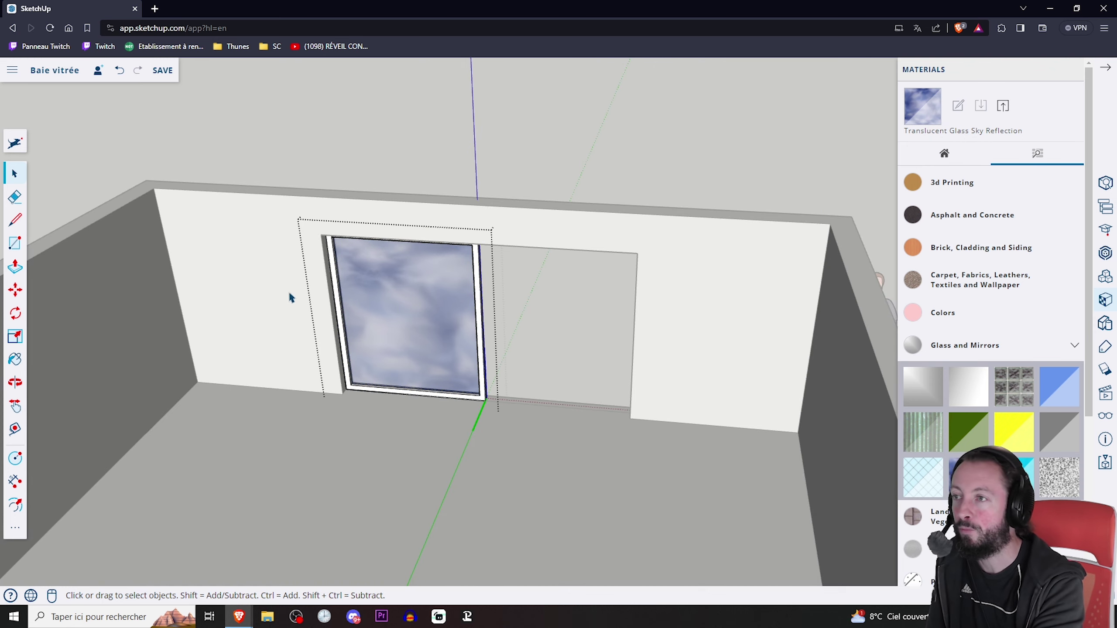
{"action": "scroll", "coordinate": [290, 298], "scroll_direction": "up", "scroll_amount": 5}
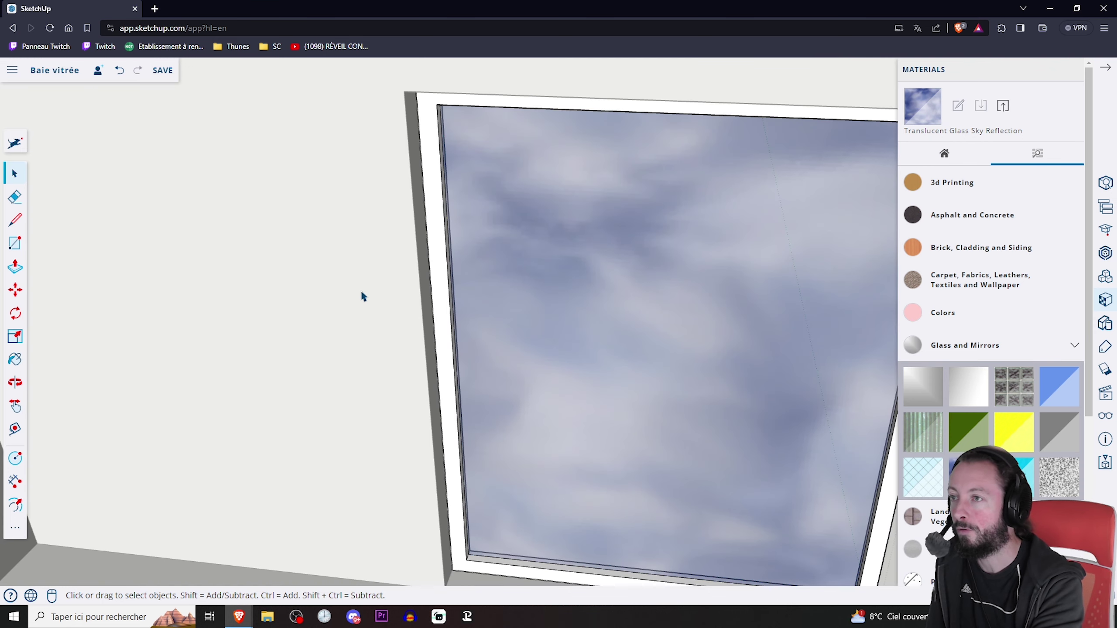
{"action": "left_click", "coordinate": [17, 250]}
{"action": "scroll", "coordinate": [521, 304], "scroll_direction": "up", "scroll_amount": 3}
{"action": "scroll", "coordinate": [456, 300], "scroll_direction": "up", "scroll_amount": 2}
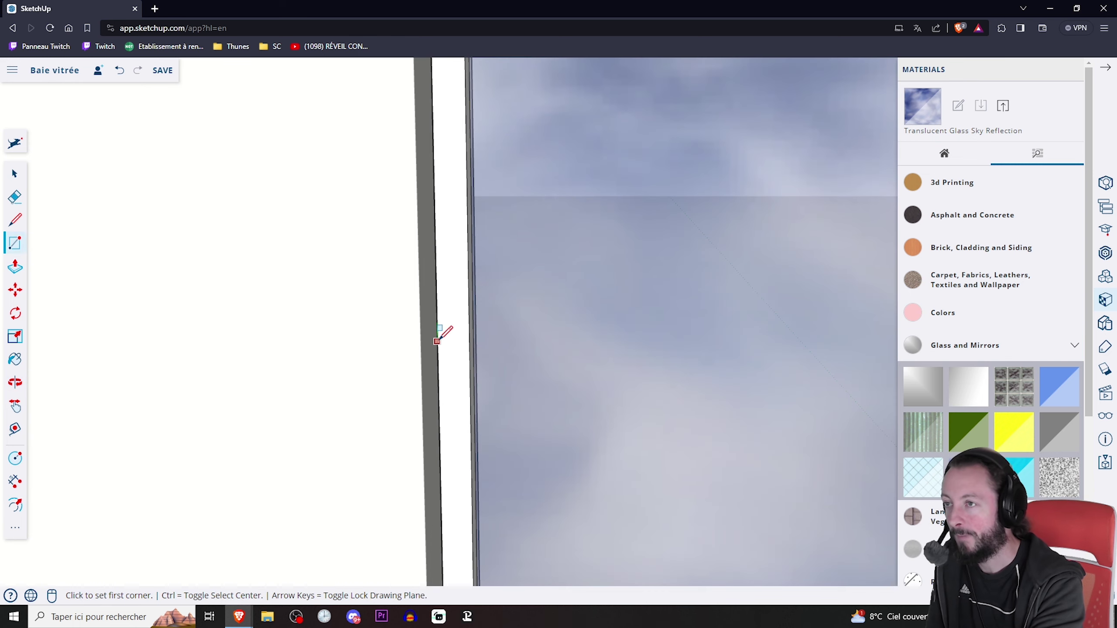
{"action": "left_click", "coordinate": [445, 300]}
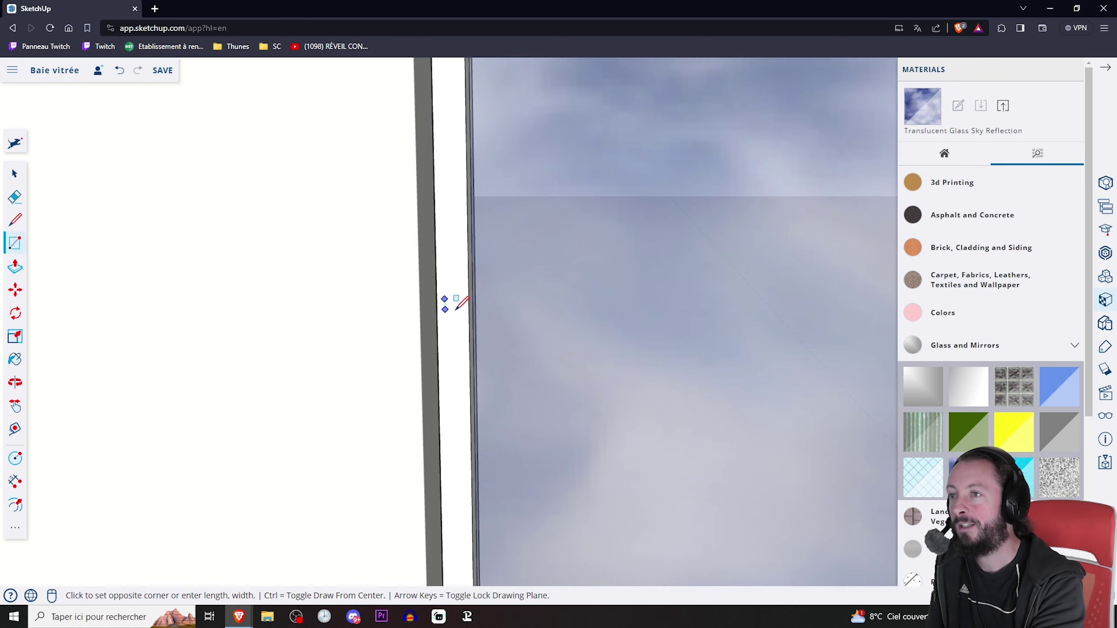
{"action": "left_click", "coordinate": [462, 353]}
Step: Push/Pull the small rectangle into a handle, then zoom out to check the window
{"action": "left_click", "coordinate": [15, 266]}
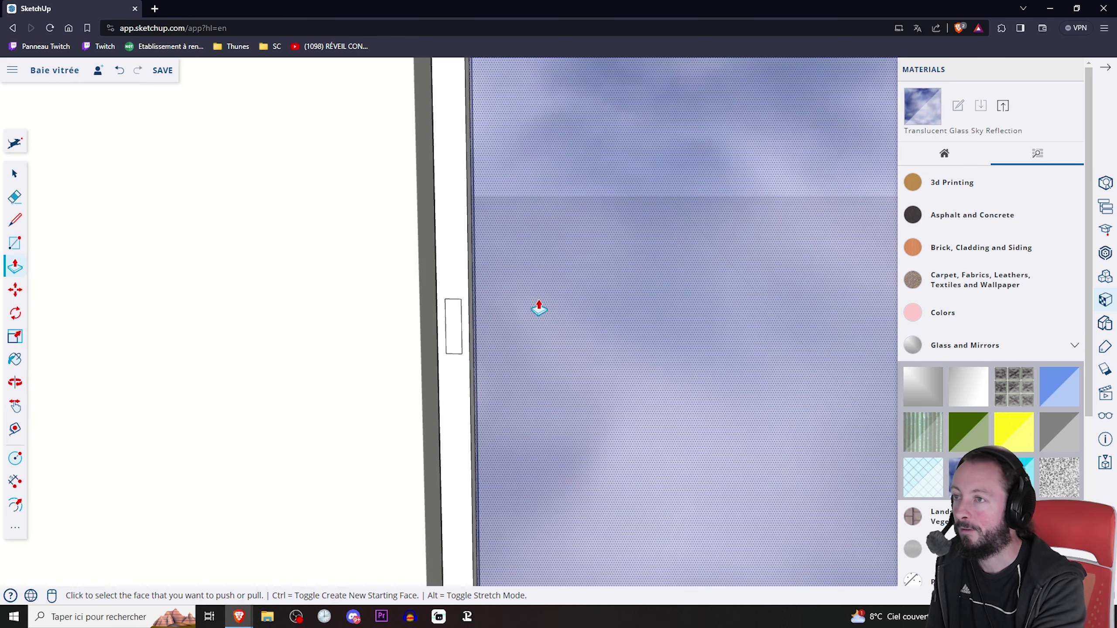
{"action": "middle_click_drag", "start_coordinate": [537, 307], "coordinate": [425, 320]}
{"action": "left_click", "coordinate": [463, 324]}
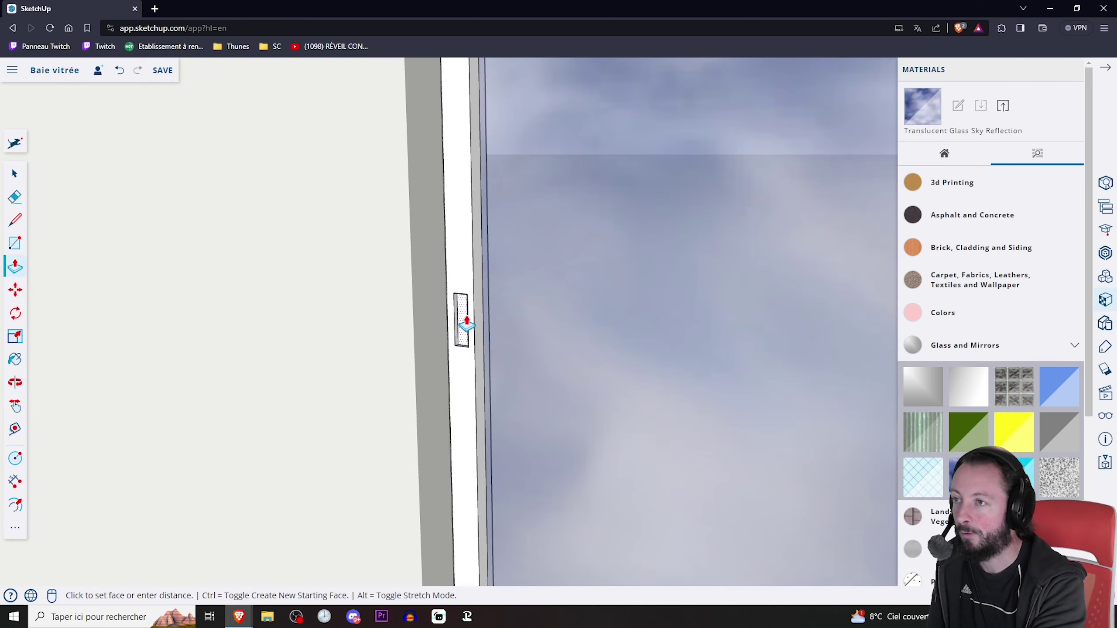
{"action": "left_click", "coordinate": [467, 324]}
{"action": "mouse_move", "coordinate": [554, 317]}
{"action": "middle_mouse_down"}
{"action": "mouse_move", "coordinate": [110, 309]}
{"action": "mouse_move", "coordinate": [486, 304]}
{"action": "mouse_move", "coordinate": [100, 315]}
{"action": "mouse_move", "coordinate": [481, 316]}
{"action": "middle_mouse_up"}
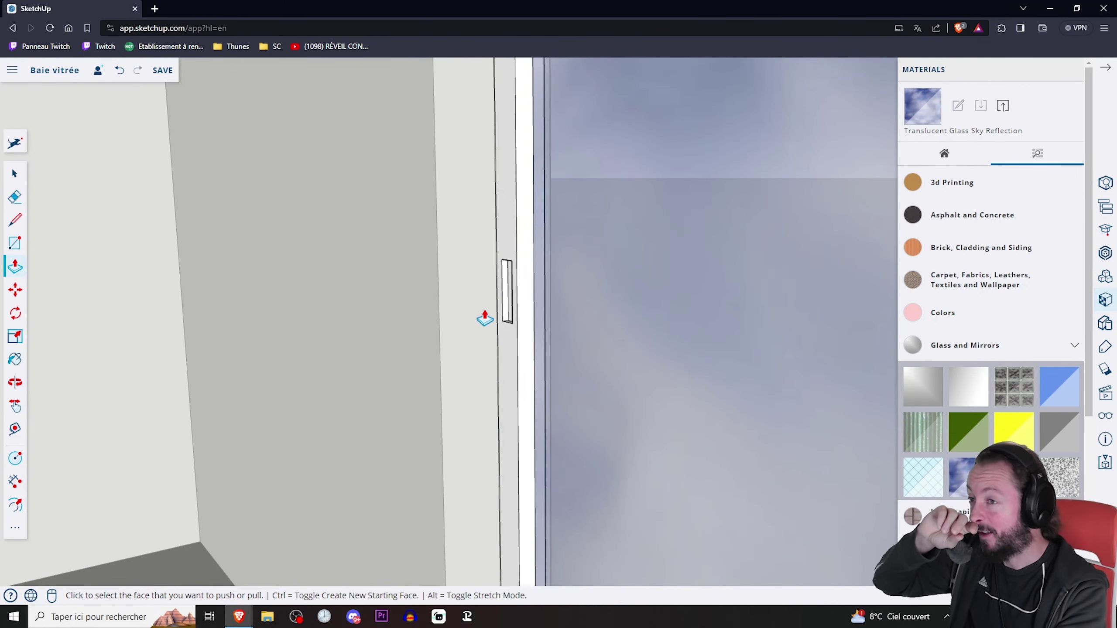
{"action": "scroll", "coordinate": [489, 334], "scroll_direction": "down", "scroll_amount": 2}
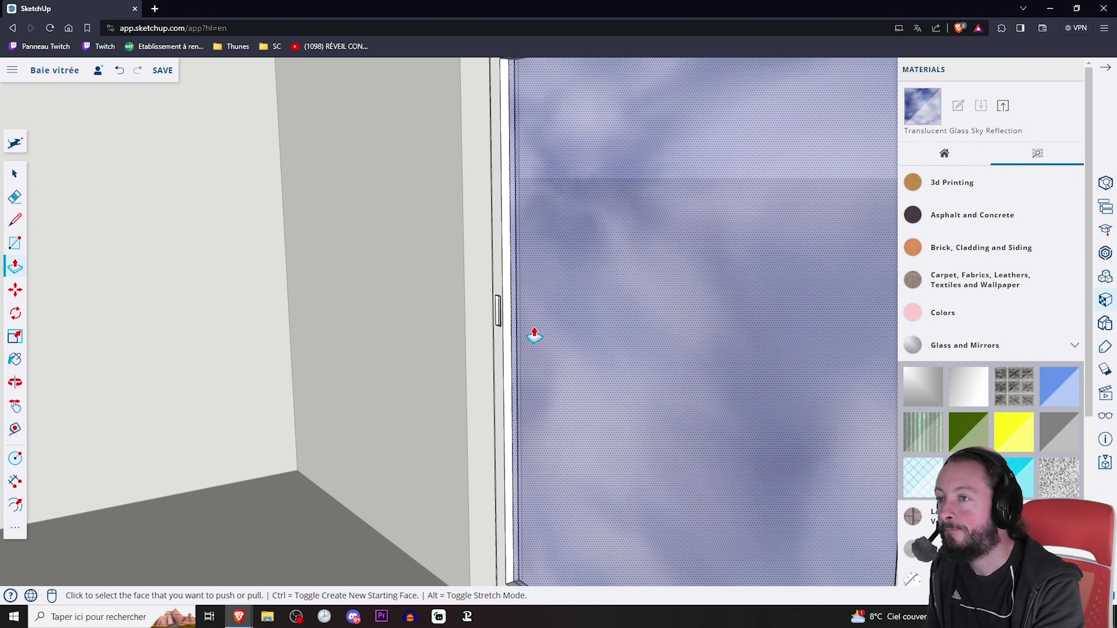
{"action": "scroll", "coordinate": [501, 337], "scroll_direction": "up", "scroll_amount": 3}
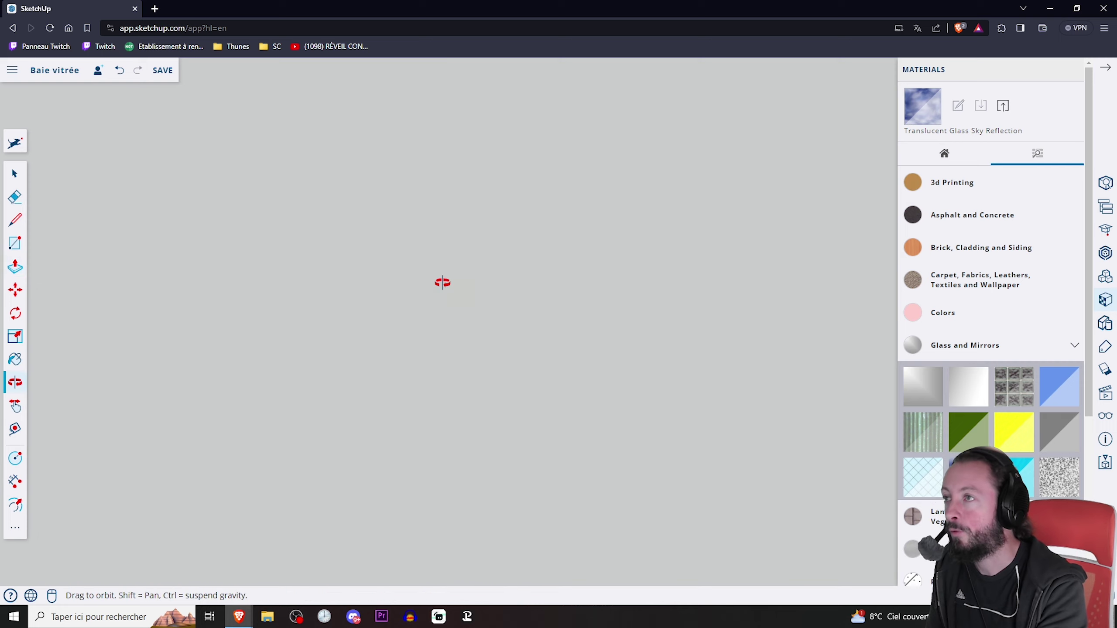
{"action": "scroll", "coordinate": [441, 281], "scroll_direction": "down", "scroll_amount": 3}
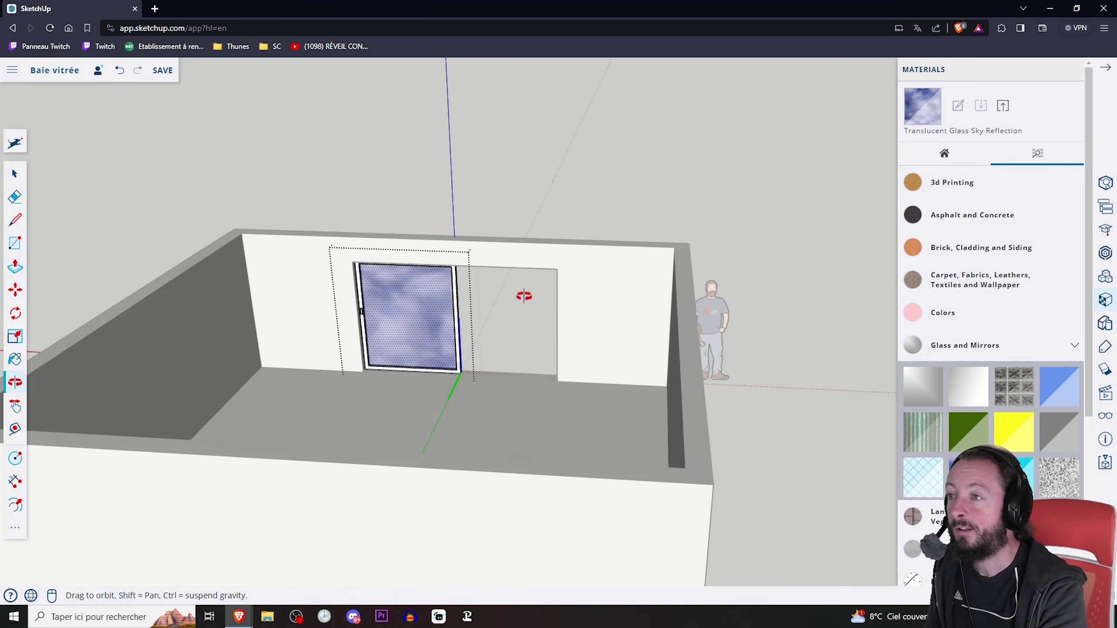
{"action": "scroll", "coordinate": [327, 314], "scroll_direction": "up", "scroll_amount": 3}
{"action": "scroll", "coordinate": [164, 228], "scroll_direction": "down", "scroll_amount": 4}
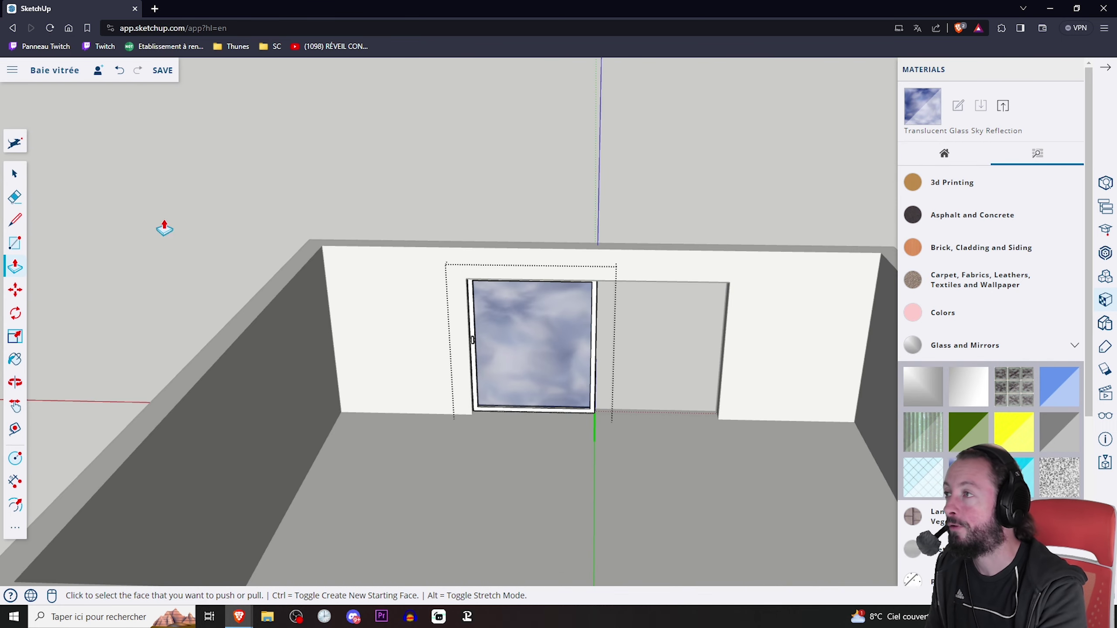
{"action": "left_click", "coordinate": [15, 173]}
Step: Select the framed sky-glass panel and find its lower frame corner as the move point
{"action": "mouse_move", "coordinate": [516, 149]}
{"action": "middle_mouse_down"}
{"action": "mouse_move", "coordinate": [756, 212]}
{"action": "mouse_move", "coordinate": [735, 232]}
{"action": "mouse_move", "coordinate": [311, 226]}
{"action": "mouse_move", "coordinate": [547, 279]}
{"action": "middle_mouse_up"}
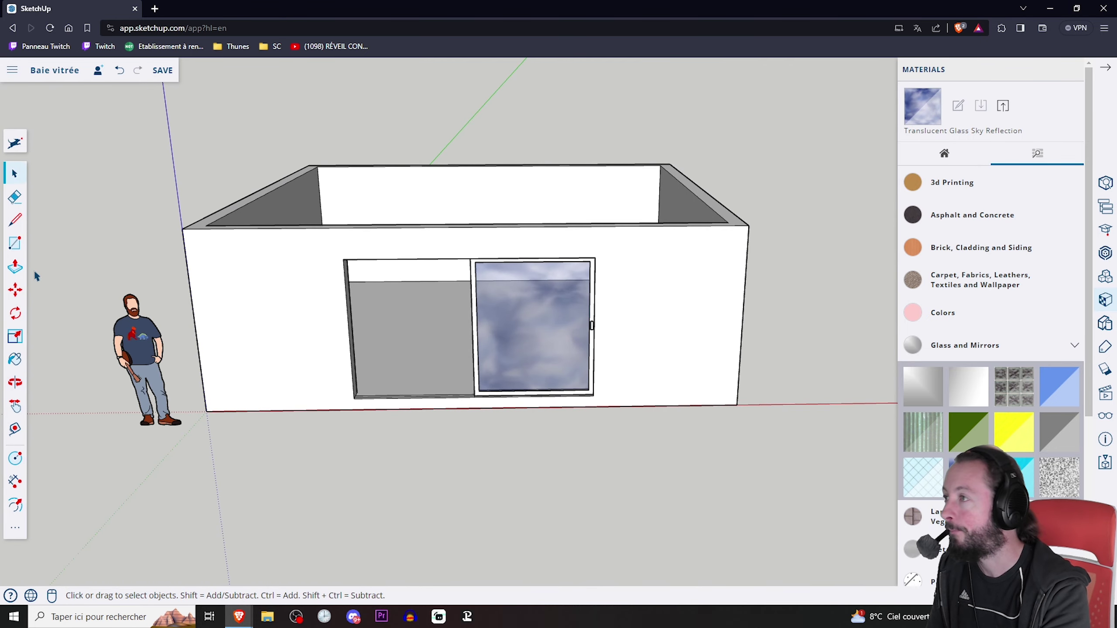
{"action": "left_click", "coordinate": [660, 387]}
{"action": "key", "text": "m"}
{"action": "scroll", "coordinate": [643, 381], "scroll_direction": "up", "scroll_amount": 5}
{"action": "key", "text": "Escape"}
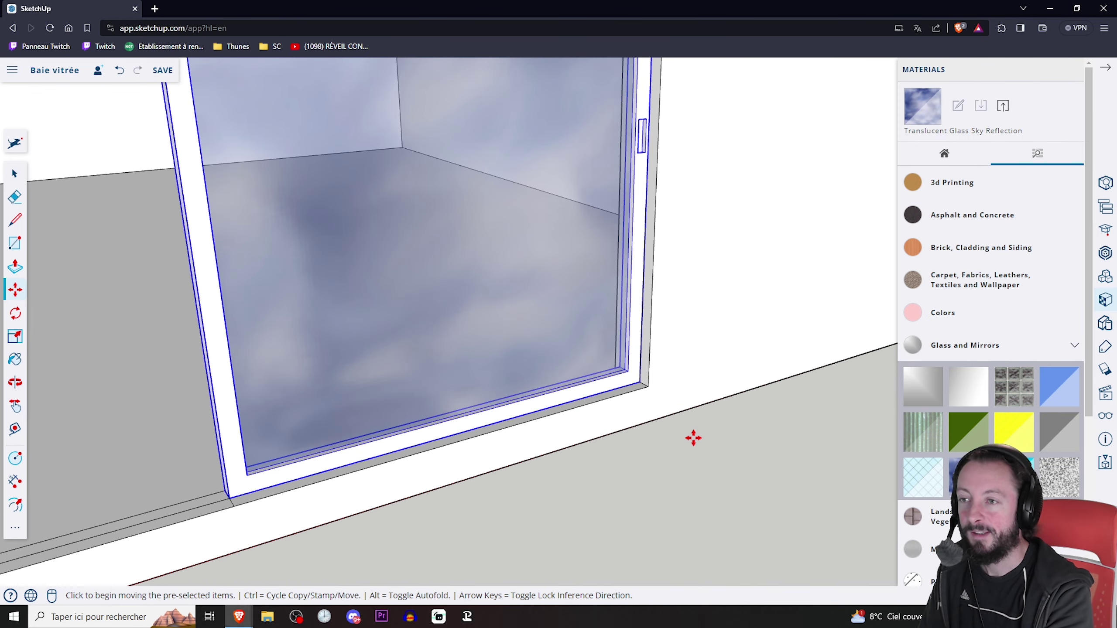
{"action": "scroll", "coordinate": [764, 332], "scroll_direction": "down", "scroll_amount": 2}
{"action": "scroll", "coordinate": [726, 281], "scroll_direction": "down", "scroll_amount": 4}
{"action": "scroll", "coordinate": [706, 231], "scroll_direction": "up", "scroll_amount": 5}
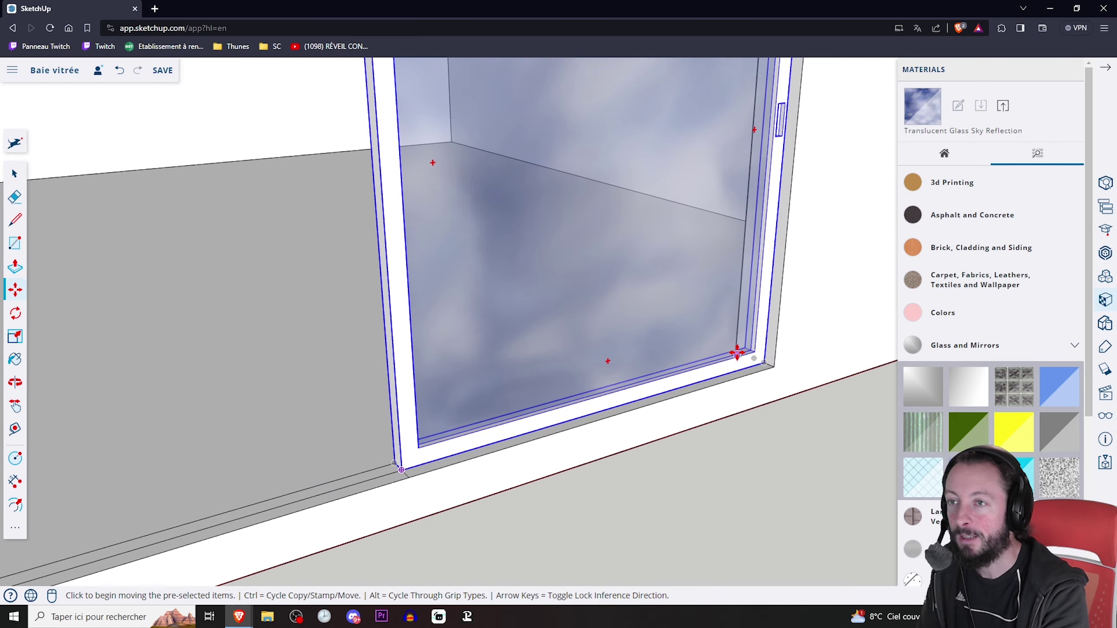
{"action": "scroll", "coordinate": [748, 356], "scroll_direction": "up", "scroll_amount": 2}
{"action": "left_click", "coordinate": [764, 362]}
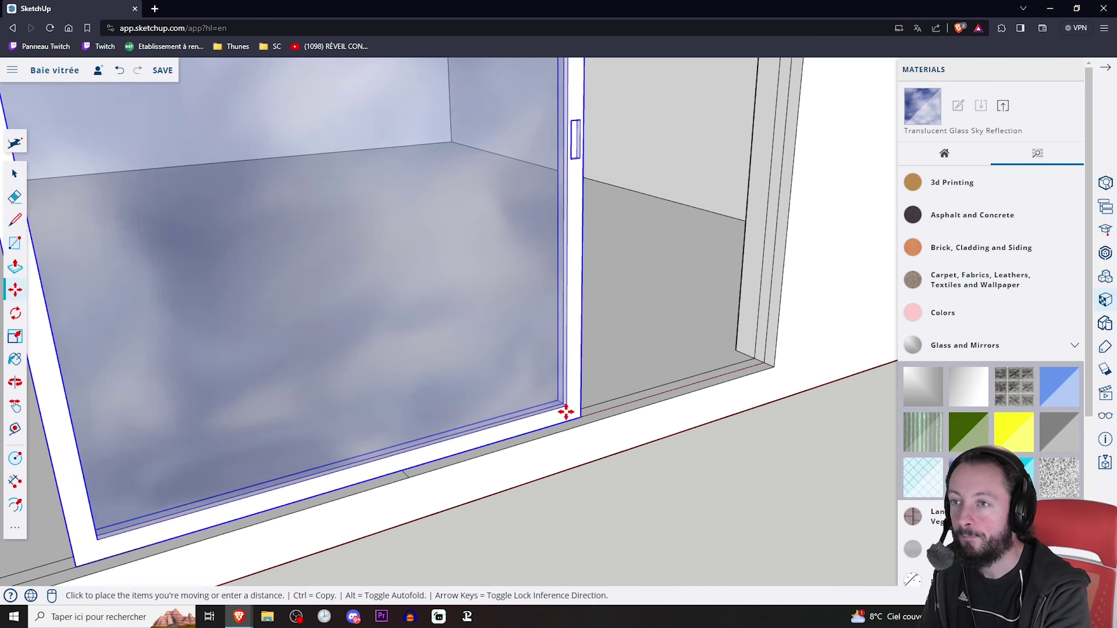
{"action": "key", "text": "Escape"}
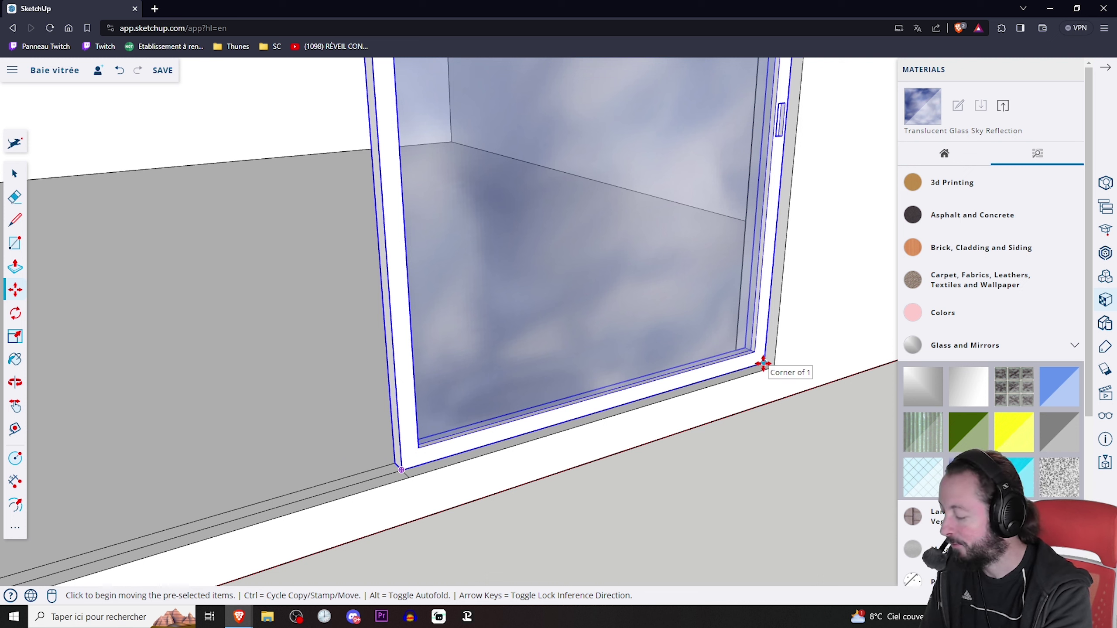
Step: Copy the panel from its frame corner and place the duplicate beside the original
{"action": "key", "text": "ctrl"}
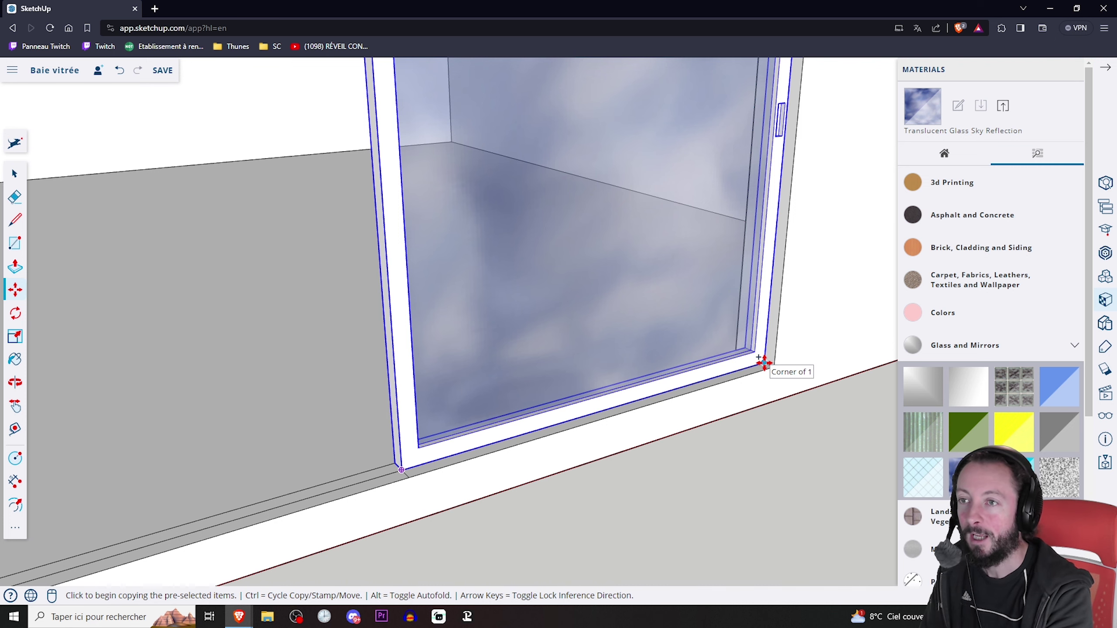
{"action": "left_click", "coordinate": [764, 362]}
{"action": "scroll", "coordinate": [656, 387], "scroll_direction": "down", "scroll_amount": 2}
{"action": "scroll", "coordinate": [361, 387], "scroll_direction": "down", "scroll_amount": 5}
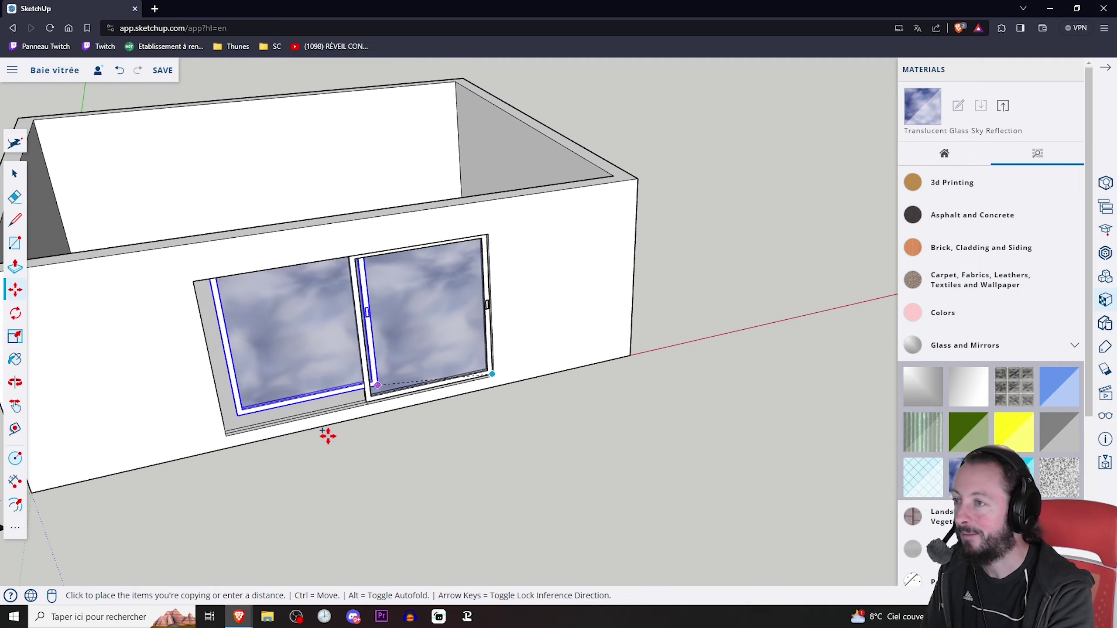
{"action": "scroll", "coordinate": [374, 406], "scroll_direction": "up", "scroll_amount": 5}
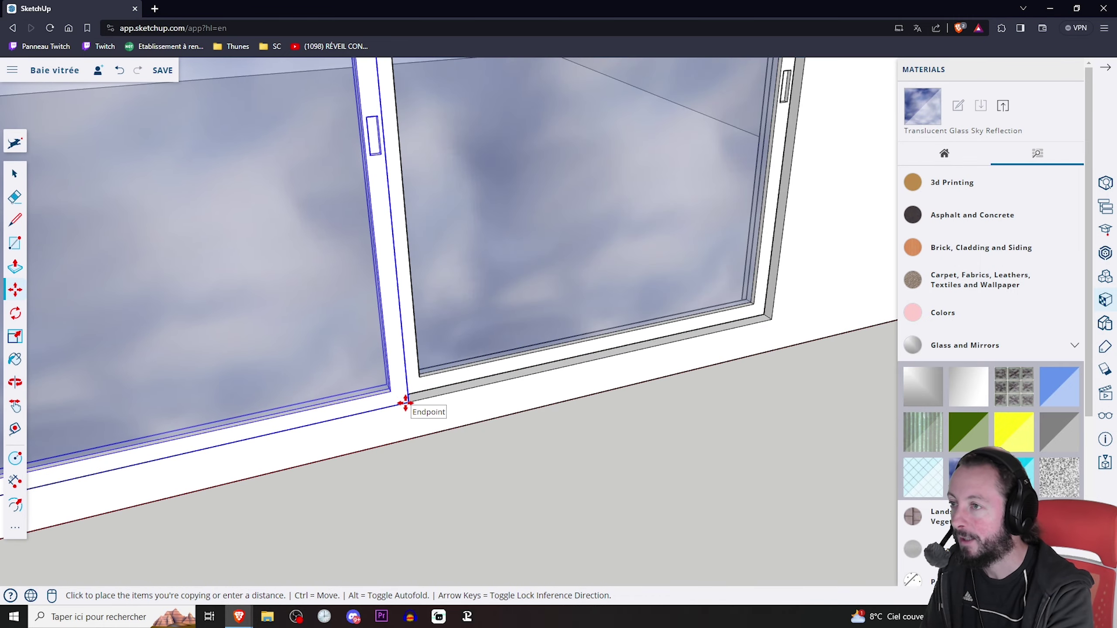
{"action": "left_click", "coordinate": [405, 404]}
{"action": "scroll", "coordinate": [405, 403], "scroll_direction": "down", "scroll_amount": 5}
{"action": "mouse_move", "coordinate": [481, 404]}
{"action": "middle_mouse_down"}
{"action": "mouse_move", "coordinate": [563, 382]}
{"action": "mouse_move", "coordinate": [506, 374]}
{"action": "mouse_move", "coordinate": [545, 310]}
{"action": "mouse_move", "coordinate": [583, 332]}
{"action": "mouse_move", "coordinate": [474, 340]}
{"action": "mouse_move", "coordinate": [793, 352]}
{"action": "mouse_move", "coordinate": [364, 350]}
{"action": "mouse_move", "coordinate": [361, 332]}
{"action": "middle_mouse_up"}
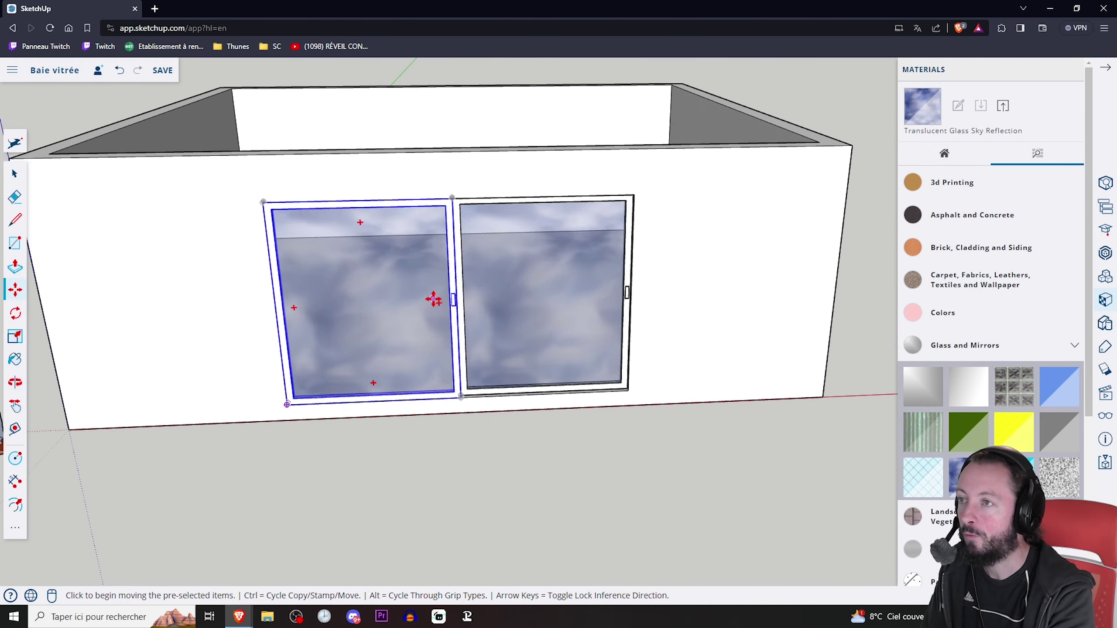
Step: Orbit and zoom around the two side-by-side glass panels to inspect them
{"action": "scroll", "coordinate": [486, 308], "scroll_direction": "up", "scroll_amount": 5}
{"action": "scroll", "coordinate": [587, 325], "scroll_direction": "down", "scroll_amount": 3}
{"action": "mouse_move", "coordinate": [588, 325]}
{"action": "middle_mouse_down"}
{"action": "mouse_move", "coordinate": [299, 312]}
{"action": "mouse_move", "coordinate": [435, 292]}
{"action": "mouse_move", "coordinate": [414, 267]}
{"action": "mouse_move", "coordinate": [297, 217]}
{"action": "middle_mouse_up"}
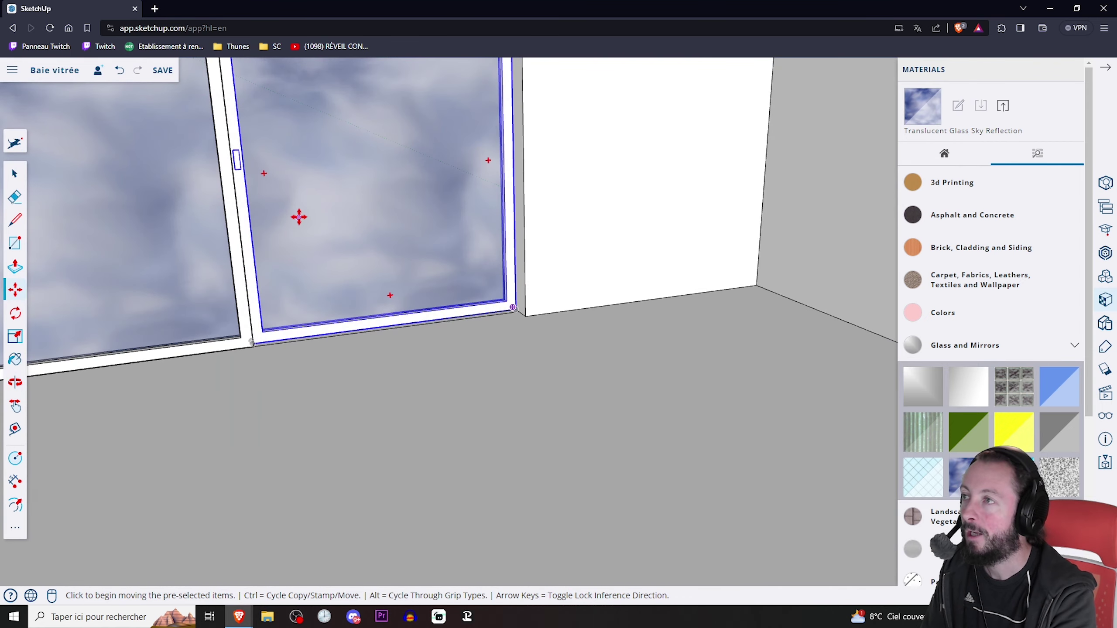
{"action": "scroll", "coordinate": [238, 157], "scroll_direction": "up", "scroll_amount": 3}
{"action": "middle_click_drag", "start_coordinate": [289, 157], "coordinate": [252, 165]}
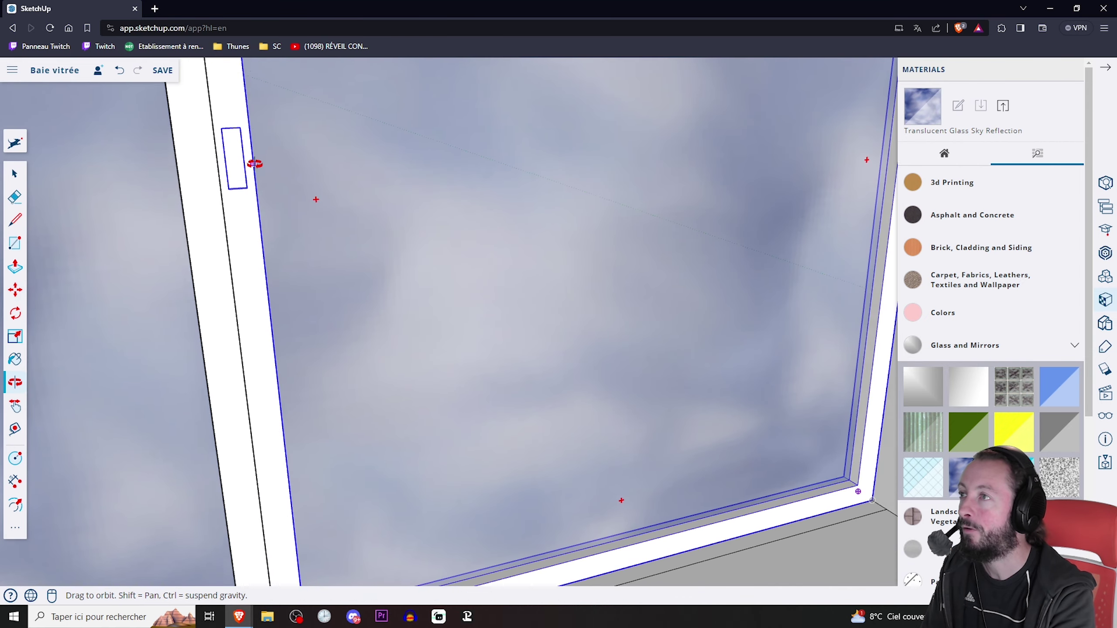
{"action": "scroll", "coordinate": [282, 179], "scroll_direction": "down", "scroll_amount": 3}
{"action": "scroll", "coordinate": [272, 177], "scroll_direction": "down", "scroll_amount": 1}
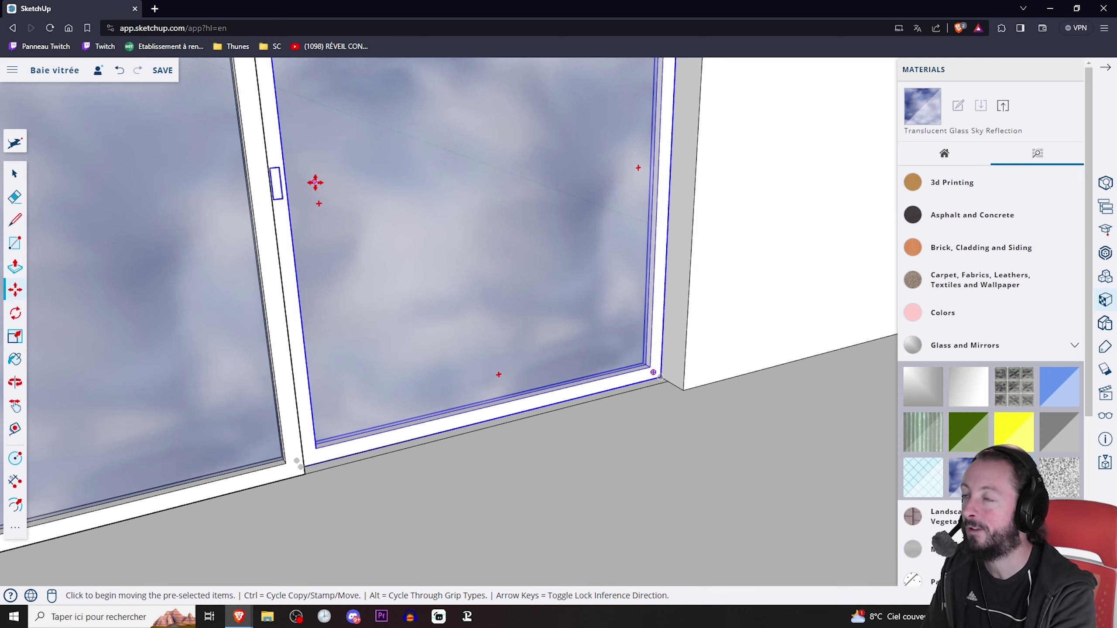
{"action": "mouse_move", "coordinate": [314, 182]}
{"action": "middle_mouse_down"}
{"action": "mouse_move", "coordinate": [294, 182]}
{"action": "mouse_move", "coordinate": [314, 182]}
{"action": "middle_mouse_up"}
{"action": "scroll", "coordinate": [671, 213], "scroll_direction": "up", "scroll_amount": 5}
{"action": "scroll", "coordinate": [464, 277], "scroll_direction": "down", "scroll_amount": 3}
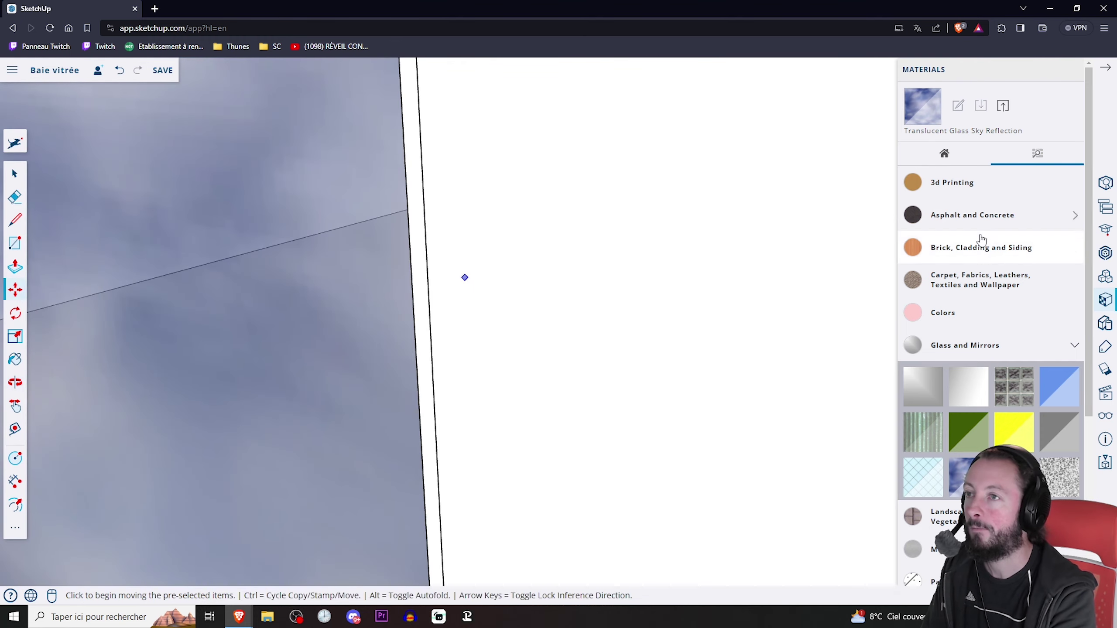
{"action": "scroll", "coordinate": [674, 282], "scroll_direction": "down", "scroll_amount": 2}
{"action": "scroll", "coordinate": [393, 289], "scroll_direction": "down", "scroll_amount": 2}
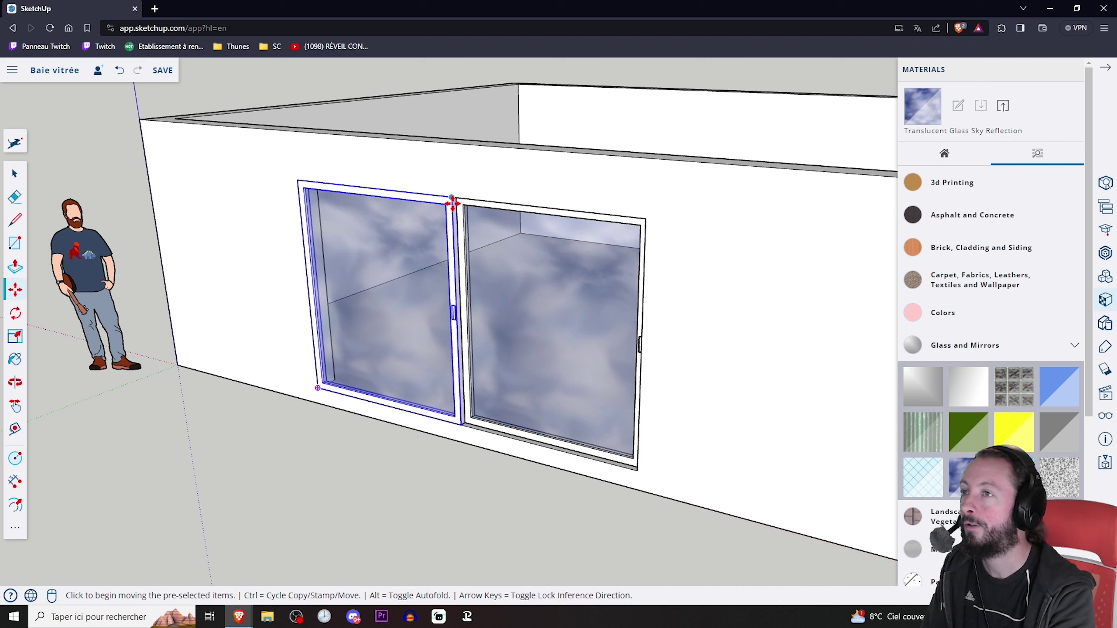
Step: Rotate the left glass panel 180° about its lower-right corner onto the right half
{"action": "left_click", "coordinate": [15, 314]}
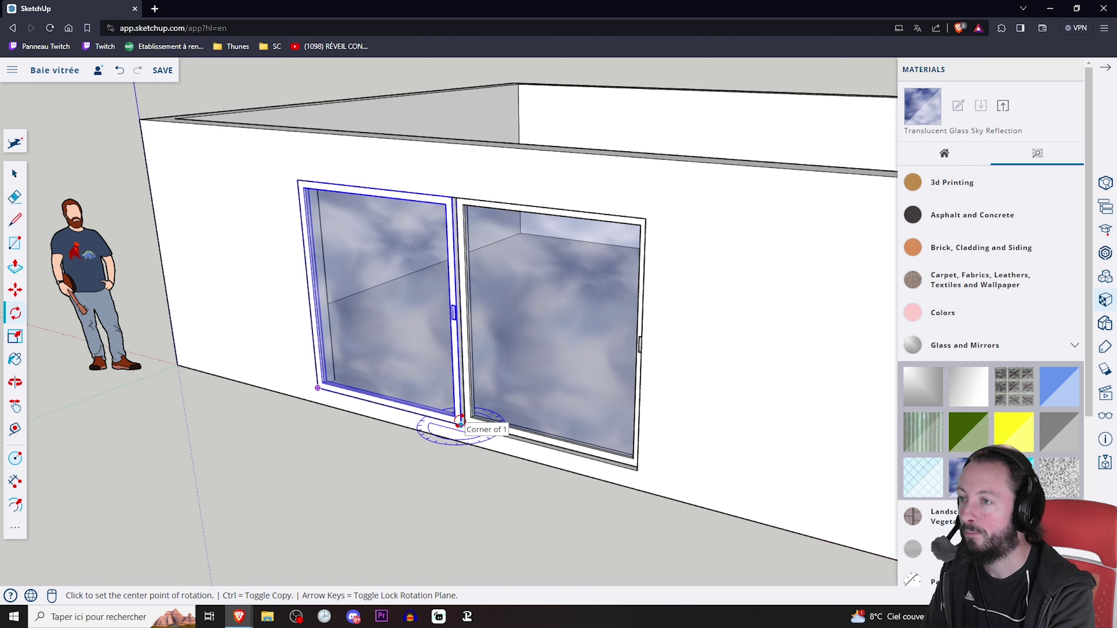
{"action": "left_click", "coordinate": [460, 423]}
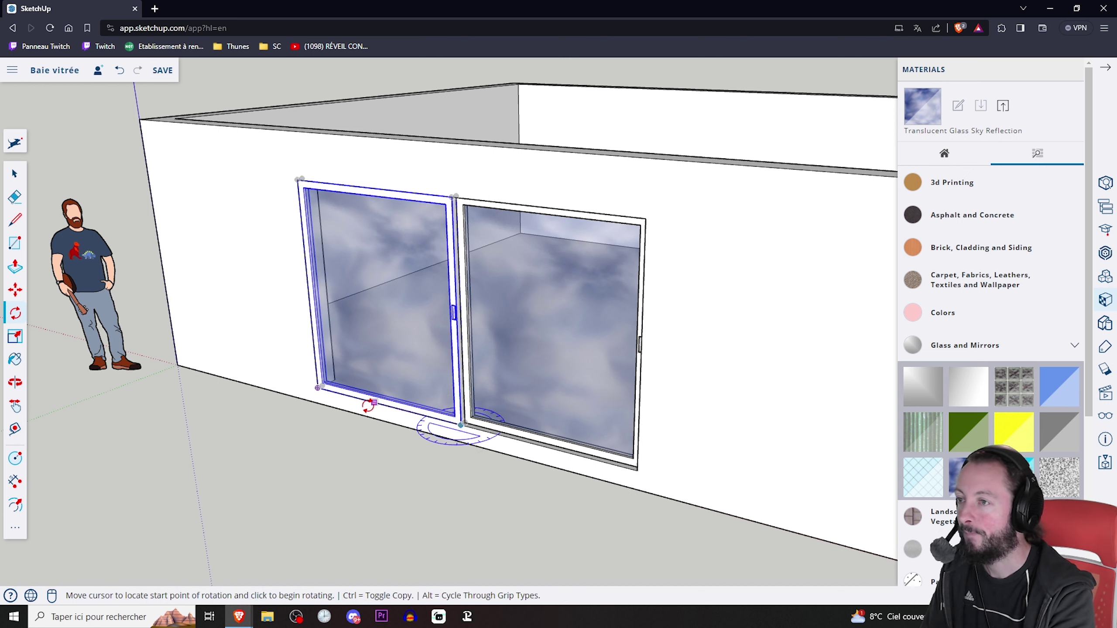
{"action": "left_click", "coordinate": [317, 388]}
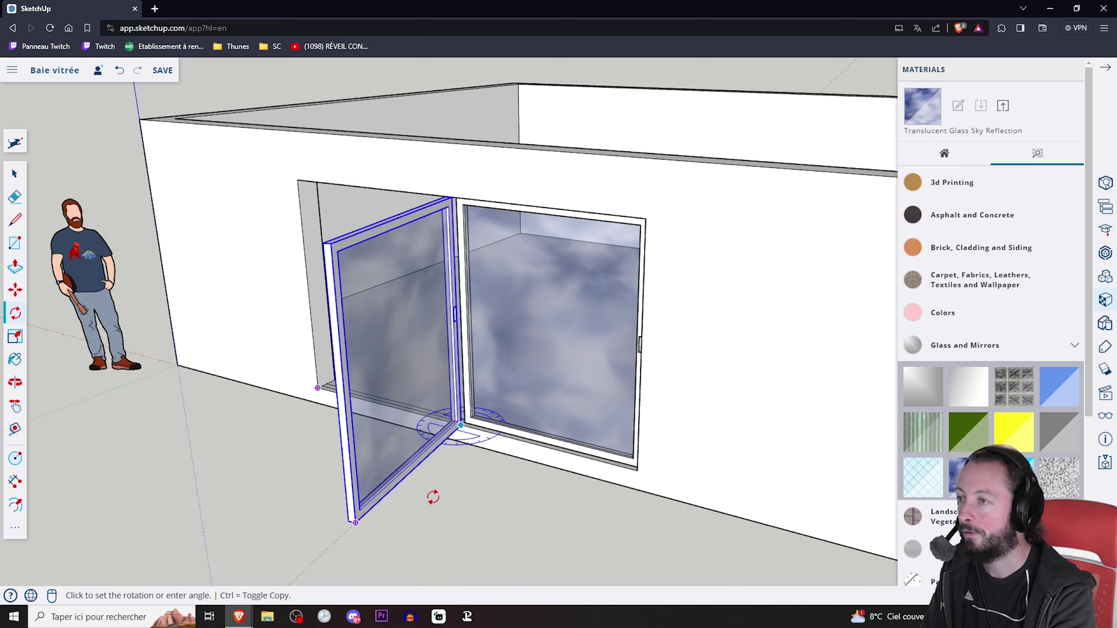
{"action": "left_click", "coordinate": [638, 470]}
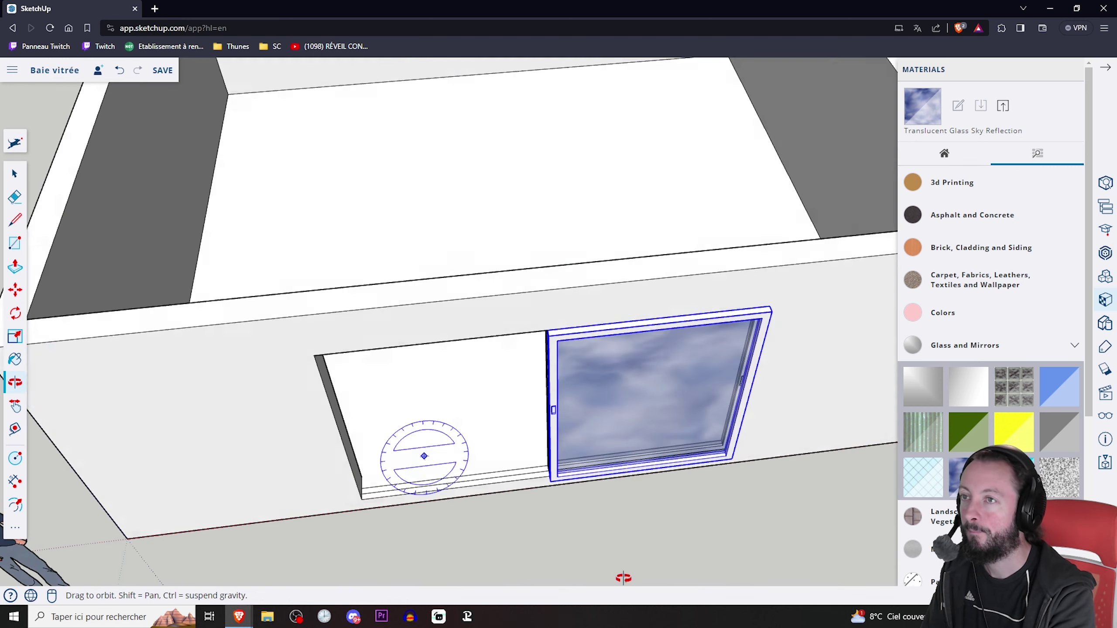
{"action": "middle_click_drag", "start_coordinate": [408, 391], "coordinate": [693, 542]}
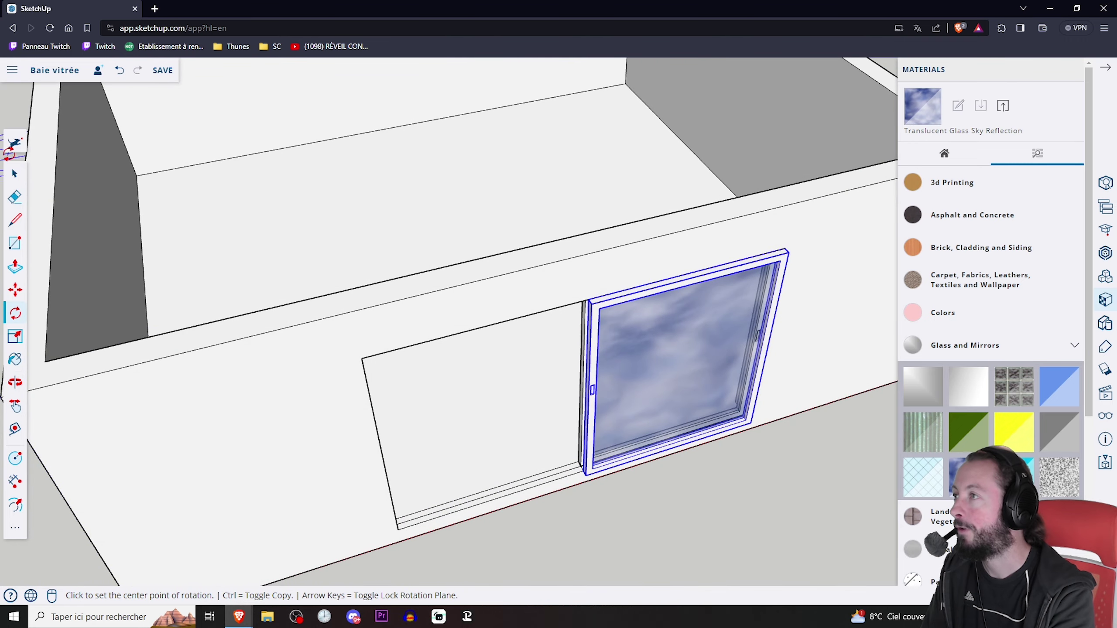
{"action": "left_click", "coordinate": [16, 289]}
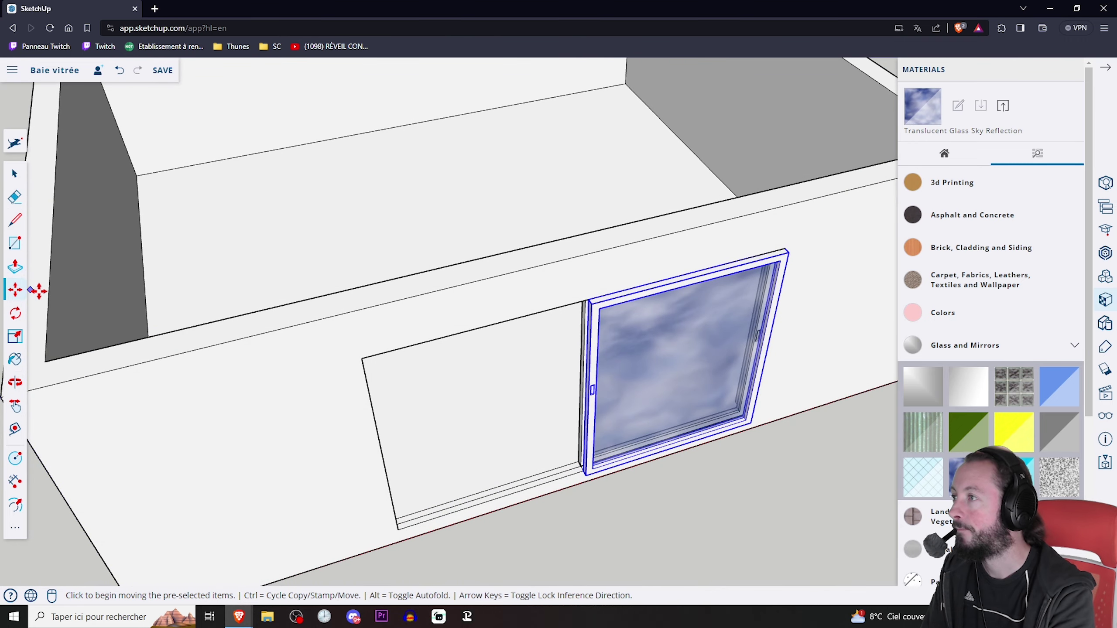
Step: Move the flipped panel back into the left half of the opening
{"action": "left_click", "coordinate": [583, 477]}
{"action": "middle_click_drag", "start_coordinate": [583, 478], "coordinate": [423, 486]}
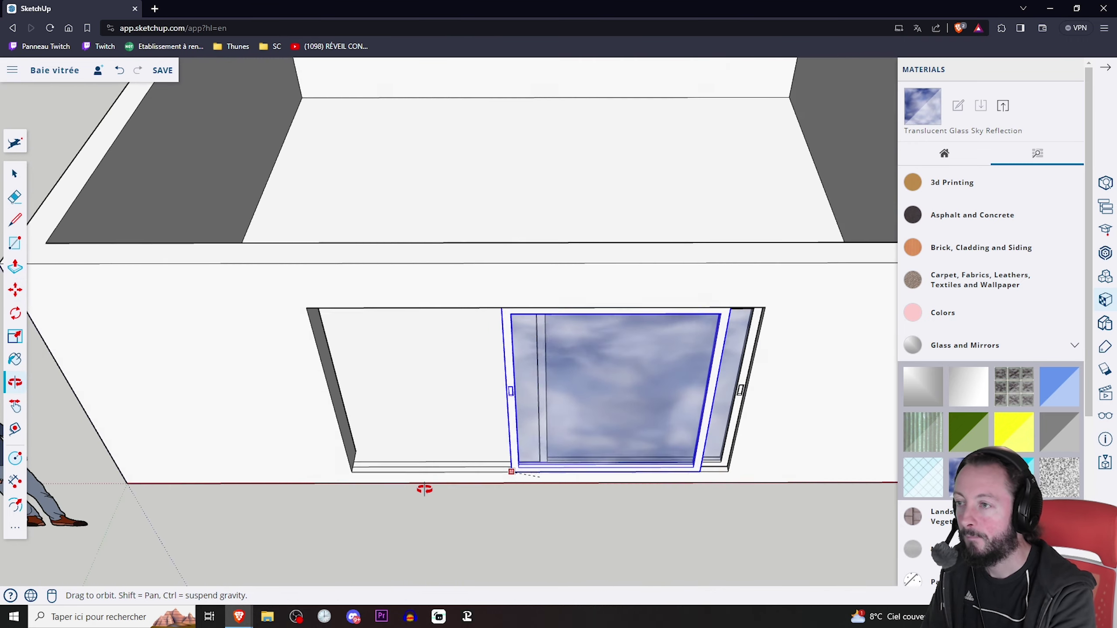
{"action": "scroll", "coordinate": [396, 480], "scroll_direction": "up", "scroll_amount": 5}
{"action": "scroll", "coordinate": [334, 463], "scroll_direction": "up", "scroll_amount": 2}
{"action": "left_click", "coordinate": [303, 459]}
{"action": "scroll", "coordinate": [416, 380], "scroll_direction": "down", "scroll_amount": 6}
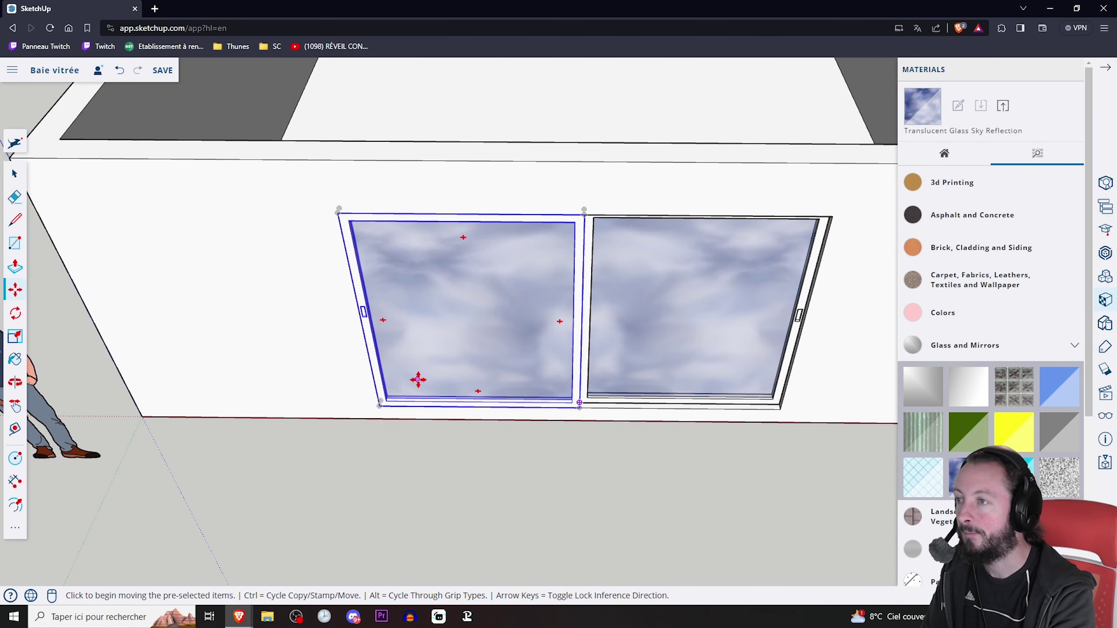
{"action": "mouse_move", "coordinate": [417, 380]}
{"action": "middle_mouse_down"}
{"action": "mouse_move", "coordinate": [599, 350]}
{"action": "mouse_move", "coordinate": [482, 300]}
{"action": "mouse_move", "coordinate": [507, 264]}
{"action": "mouse_move", "coordinate": [693, 280]}
{"action": "middle_mouse_up"}
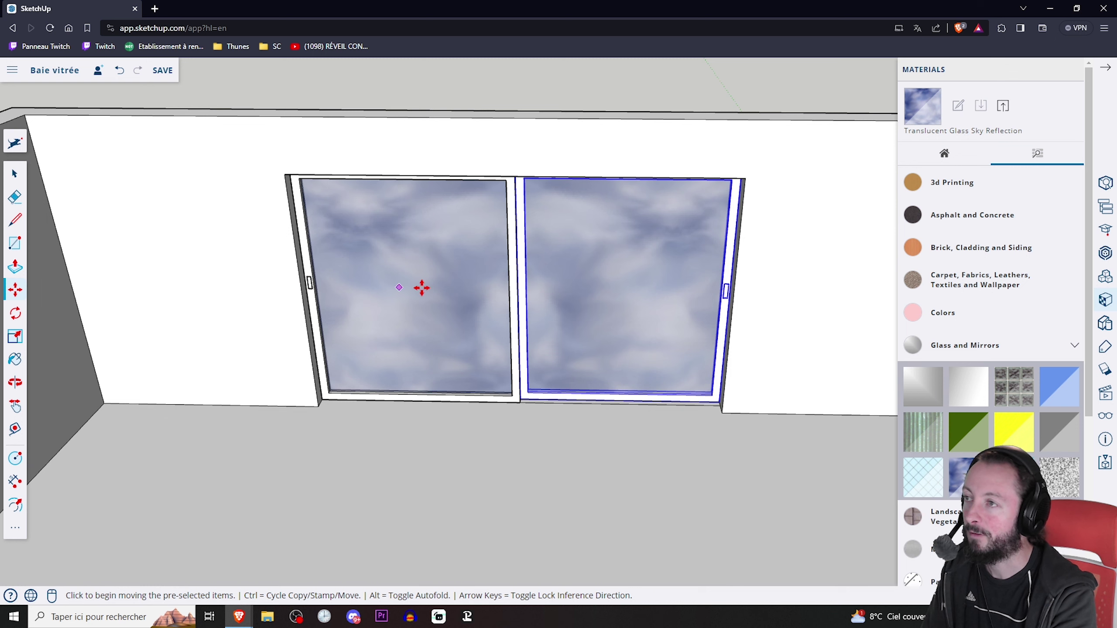
{"action": "mouse_move", "coordinate": [580, 283]}
{"action": "middle_mouse_down"}
{"action": "mouse_move", "coordinate": [544, 205]}
{"action": "mouse_move", "coordinate": [563, 266]}
{"action": "middle_mouse_up"}
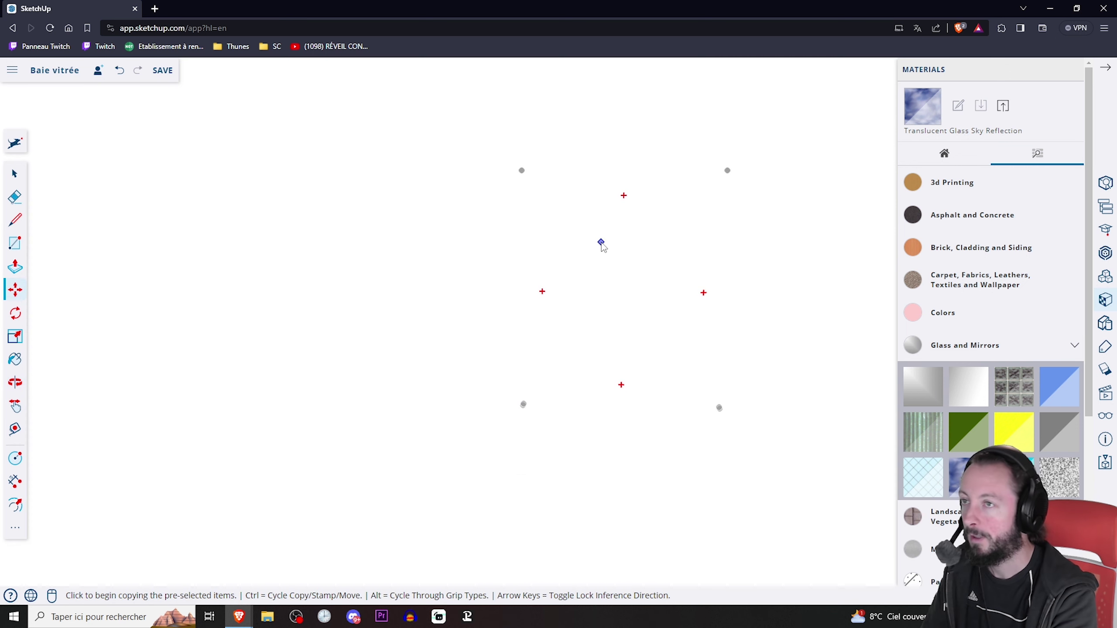
Step: Switch Move to copy mode and orbit to an overhead view of the room
{"action": "key", "text": "ctrl"}
{"action": "mouse_move", "coordinate": [593, 336]}
{"action": "middle_mouse_down"}
{"action": "mouse_move", "coordinate": [569, 214]}
{"action": "mouse_move", "coordinate": [591, 496]}
{"action": "mouse_move", "coordinate": [587, 359]}
{"action": "mouse_move", "coordinate": [591, 439]}
{"action": "mouse_move", "coordinate": [743, 464]}
{"action": "middle_mouse_up"}
{"action": "scroll", "coordinate": [743, 457], "scroll_direction": "up", "scroll_amount": 3}
{"action": "scroll", "coordinate": [816, 430], "scroll_direction": "down", "scroll_amount": 1}
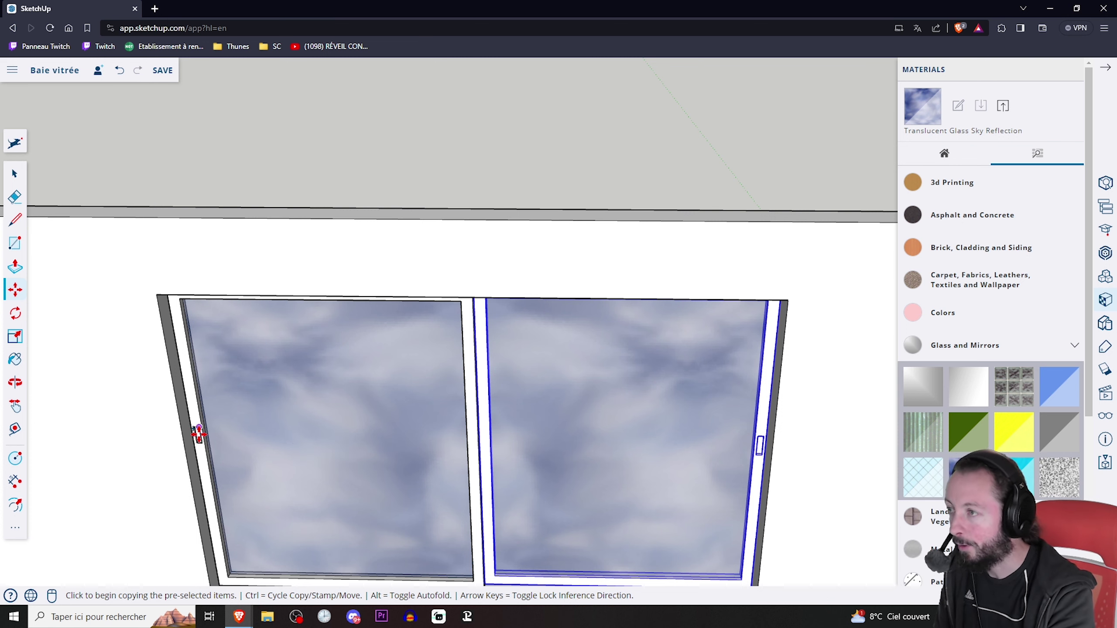
{"action": "middle_click_drag", "start_coordinate": [487, 424], "coordinate": [481, 392]}
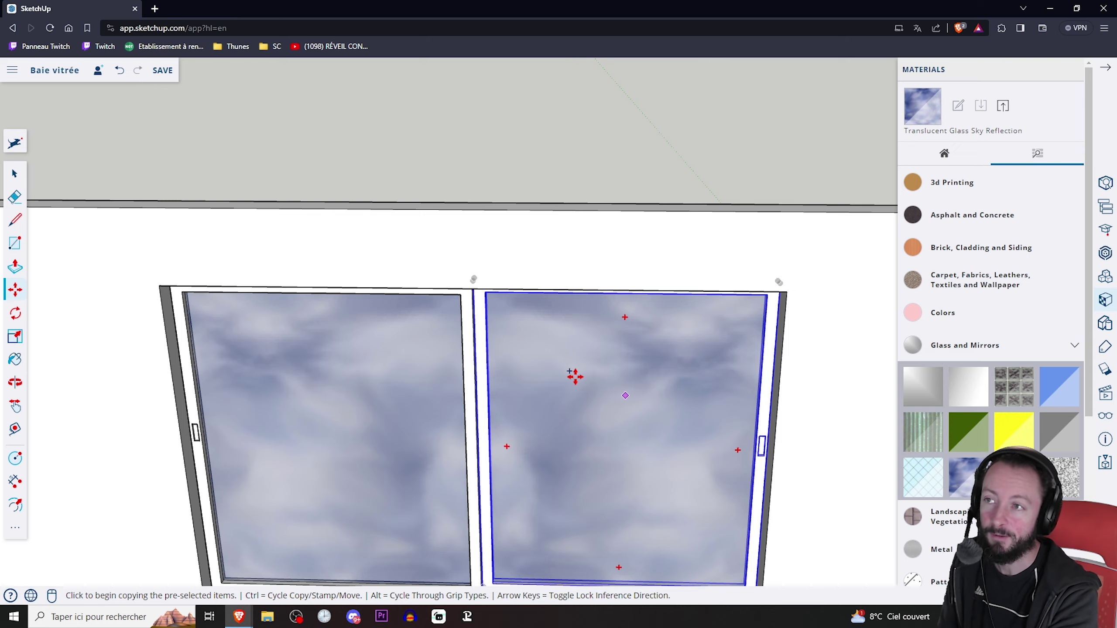
{"action": "scroll", "coordinate": [567, 377], "scroll_direction": "down", "scroll_amount": 5}
{"action": "middle_click_drag", "start_coordinate": [436, 324], "coordinate": [673, 379]}
{"action": "scroll", "coordinate": [659, 419], "scroll_direction": "down", "scroll_amount": 3}
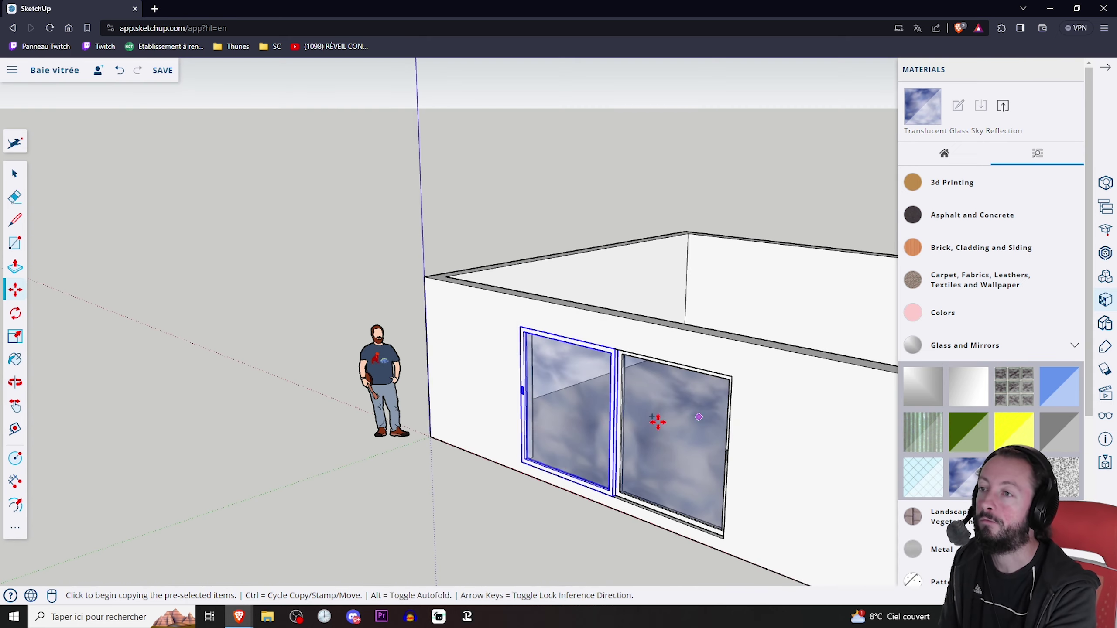
{"action": "mouse_move", "coordinate": [659, 419]}
{"action": "middle_mouse_down"}
{"action": "mouse_move", "coordinate": [738, 419]}
{"action": "mouse_move", "coordinate": [878, 452]}
{"action": "mouse_move", "coordinate": [710, 437]}
{"action": "mouse_move", "coordinate": [616, 466]}
{"action": "mouse_move", "coordinate": [641, 474]}
{"action": "middle_mouse_up"}
Step: Orbit and zoom to a frontal close-up of the sliding glass panels
{"action": "scroll", "coordinate": [655, 396], "scroll_direction": "up", "scroll_amount": 3}
{"action": "scroll", "coordinate": [711, 436], "scroll_direction": "up", "scroll_amount": 3}
{"action": "scroll", "coordinate": [730, 429], "scroll_direction": "up", "scroll_amount": 2}
{"action": "scroll", "coordinate": [704, 427], "scroll_direction": "down", "scroll_amount": 3}
{"action": "scroll", "coordinate": [673, 466], "scroll_direction": "up", "scroll_amount": 3}
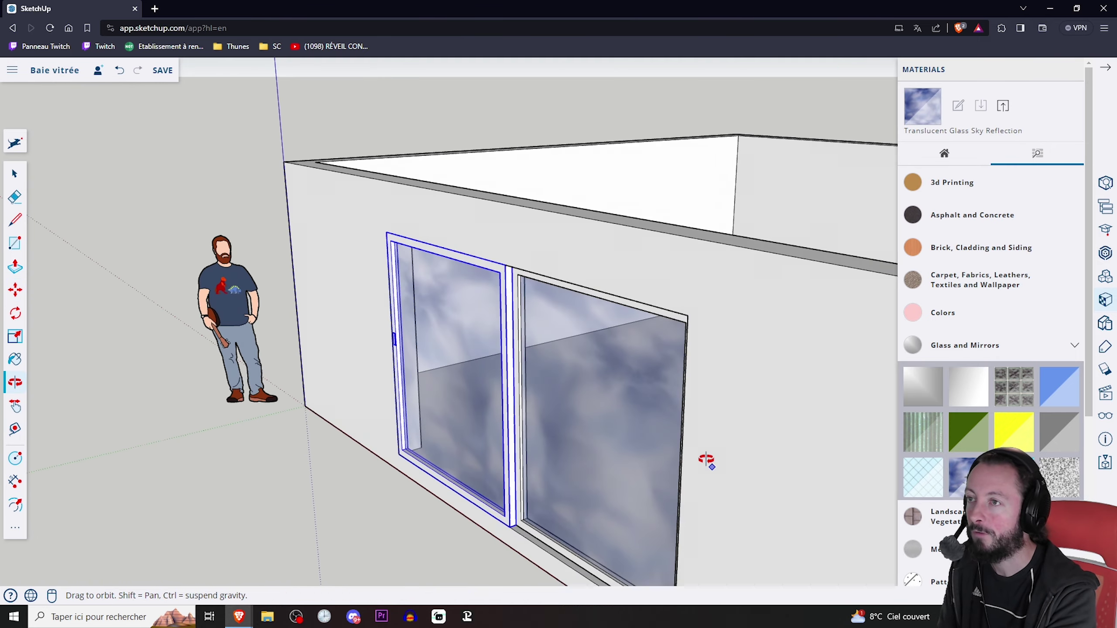
{"action": "middle_click_drag", "start_coordinate": [706, 461], "coordinate": [416, 391]}
{"action": "scroll", "coordinate": [532, 394], "scroll_direction": "up", "scroll_amount": 2}
{"action": "scroll", "coordinate": [629, 369], "scroll_direction": "down", "scroll_amount": 4}
{"action": "middle_click_drag", "start_coordinate": [628, 369], "coordinate": [720, 426]}
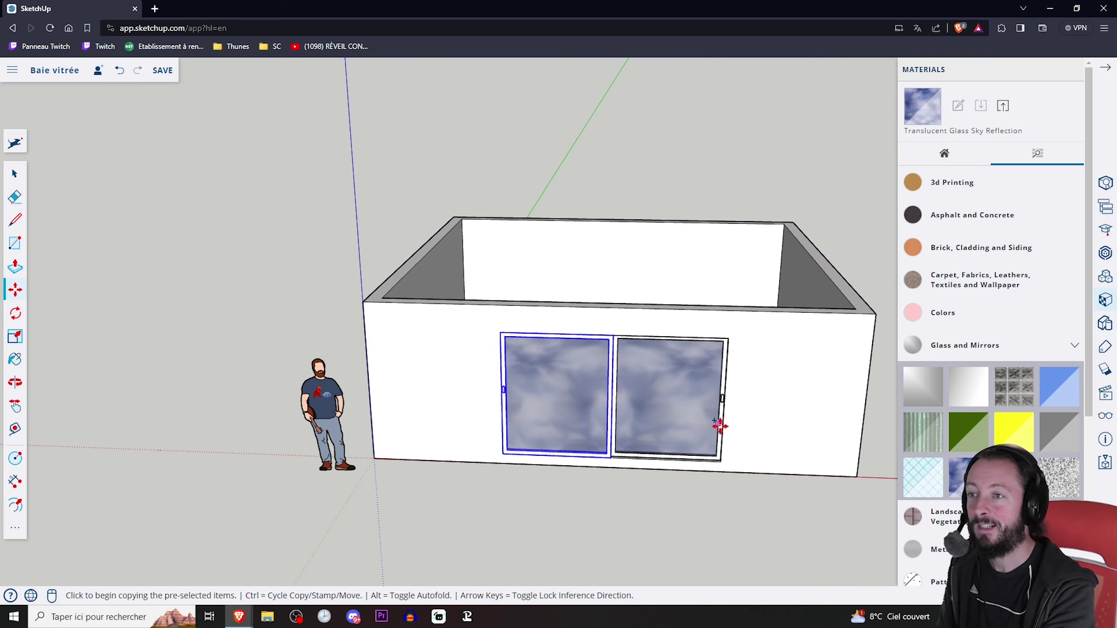
{"action": "middle_click_drag", "start_coordinate": [631, 467], "coordinate": [601, 466]}
{"action": "scroll", "coordinate": [610, 468], "scroll_direction": "up", "scroll_amount": 4}
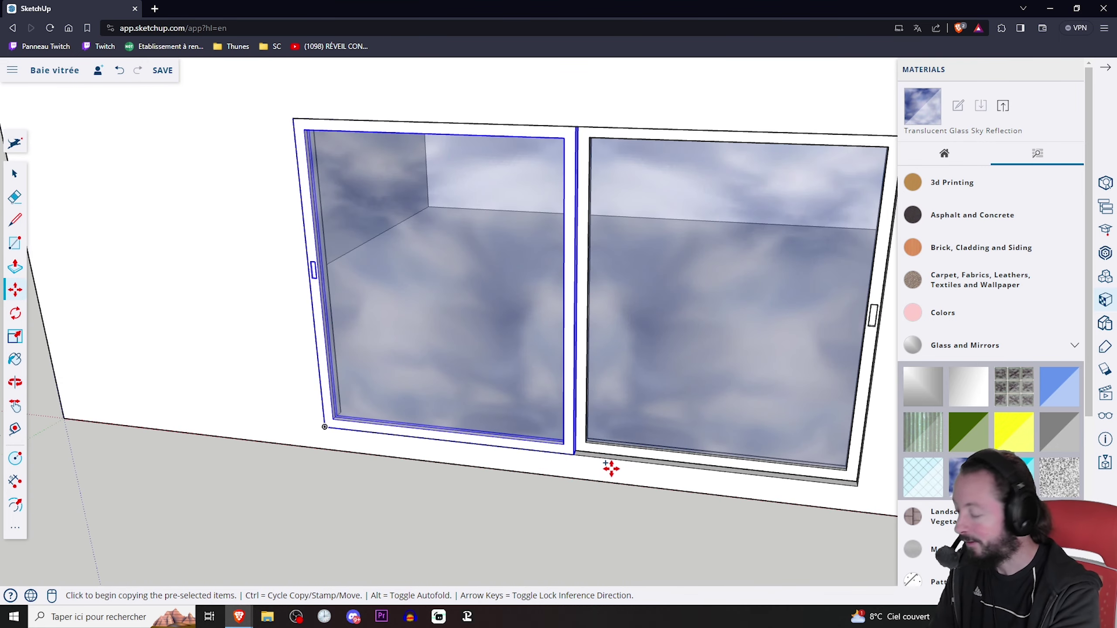
Step: Set Move back to plain moving and slide the left glass pane to the right
{"action": "key", "text": "ctrl"}
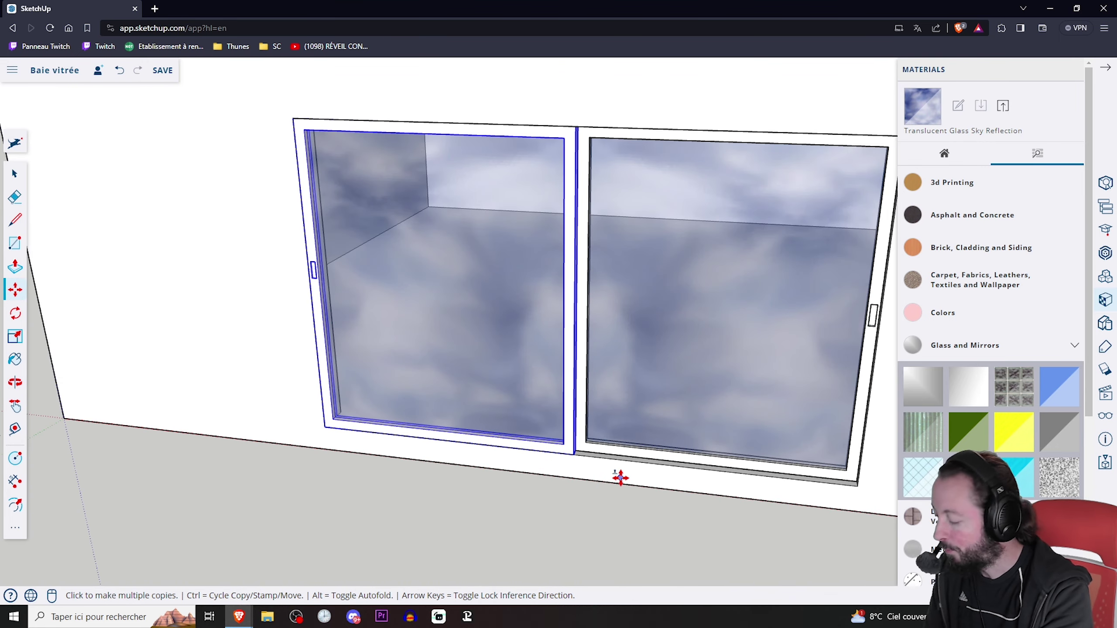
{"action": "key", "text": "ctrl"}
{"action": "left_click", "coordinate": [574, 453]}
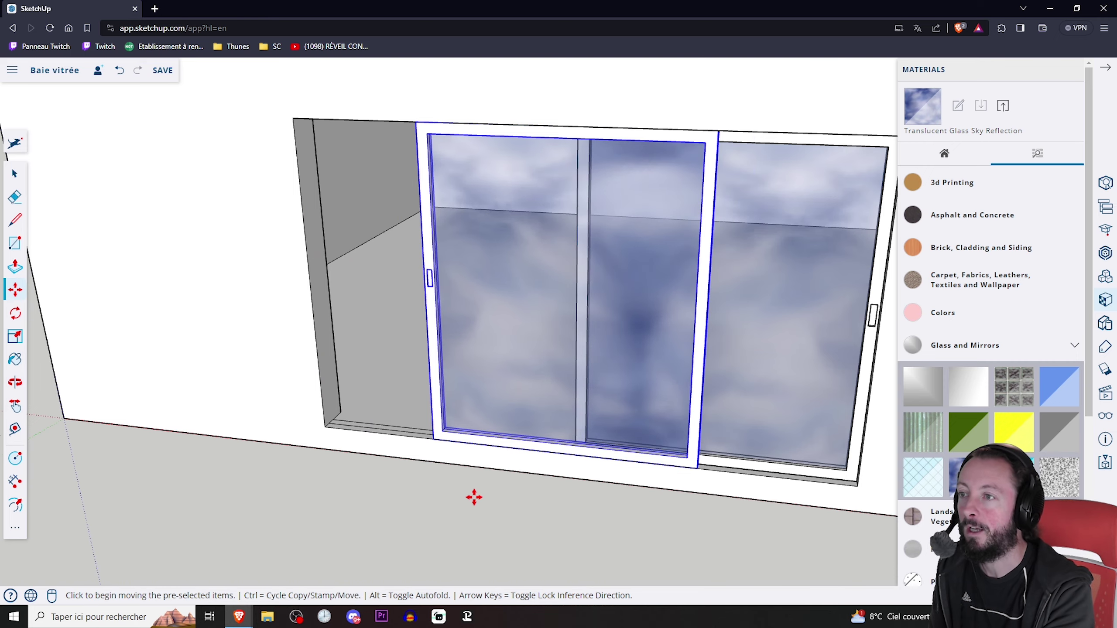
{"action": "middle_click_drag", "start_coordinate": [473, 496], "coordinate": [763, 429]}
{"action": "key", "text": "o"}
{"action": "left_click_drag", "start_coordinate": [558, 474], "coordinate": [731, 524]}
{"action": "mouse_move", "coordinate": [731, 524]}
{"action": "middle_mouse_down"}
{"action": "mouse_move", "coordinate": [514, 500]}
{"action": "mouse_move", "coordinate": [429, 419]}
{"action": "mouse_move", "coordinate": [803, 407]}
{"action": "mouse_move", "coordinate": [653, 426]}
{"action": "middle_mouse_up"}
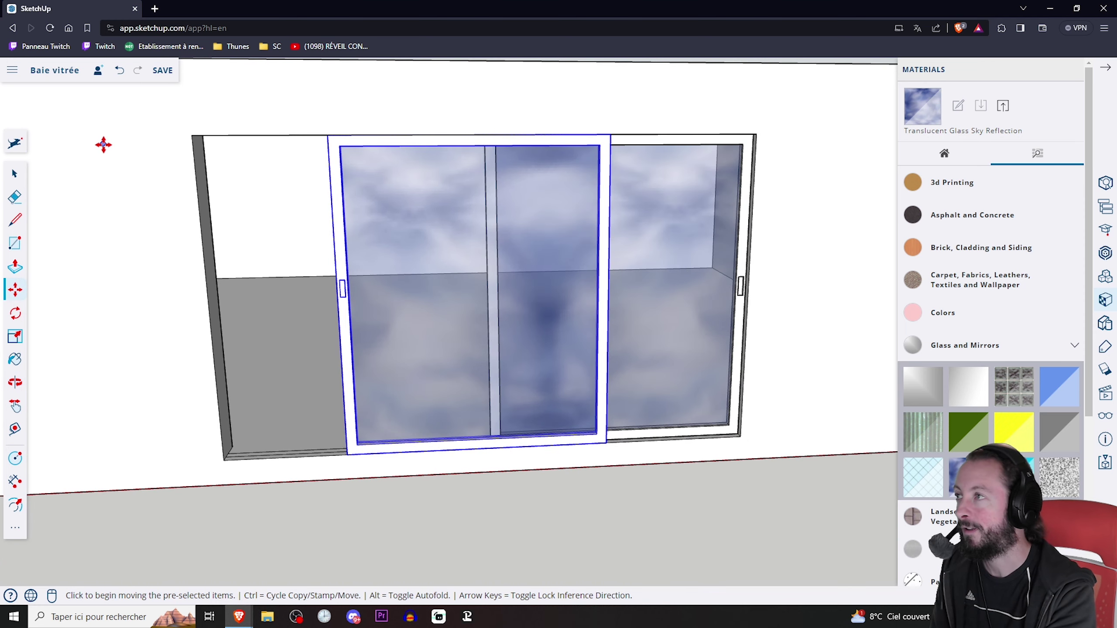
Step: Select the right glass panel and slide it left behind the other
{"action": "left_click", "coordinate": [17, 175]}
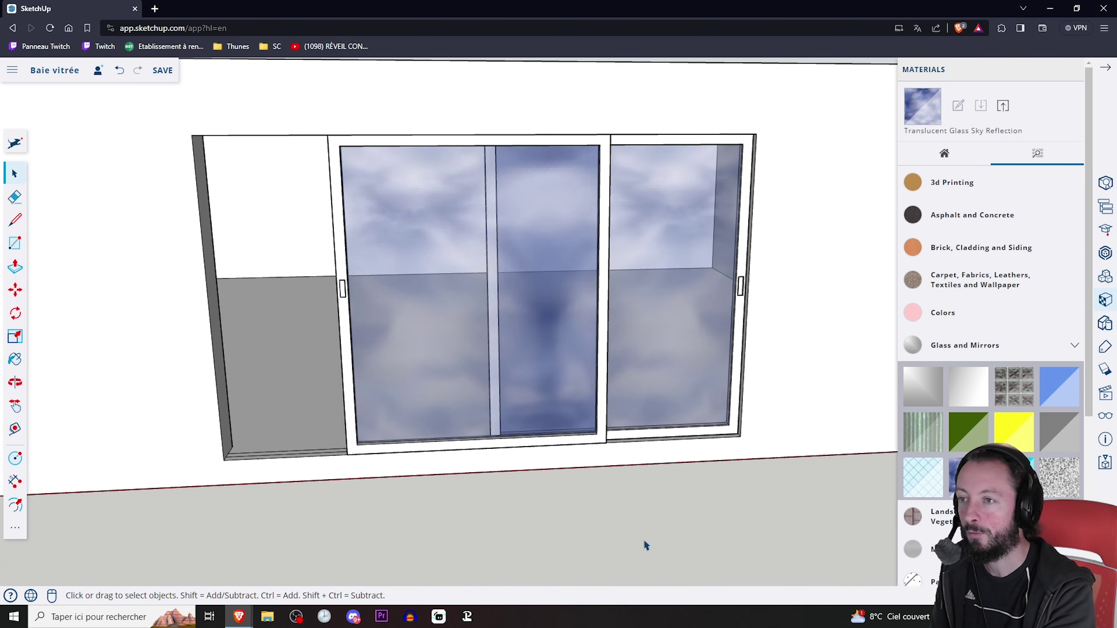
{"action": "left_click", "coordinate": [697, 350]}
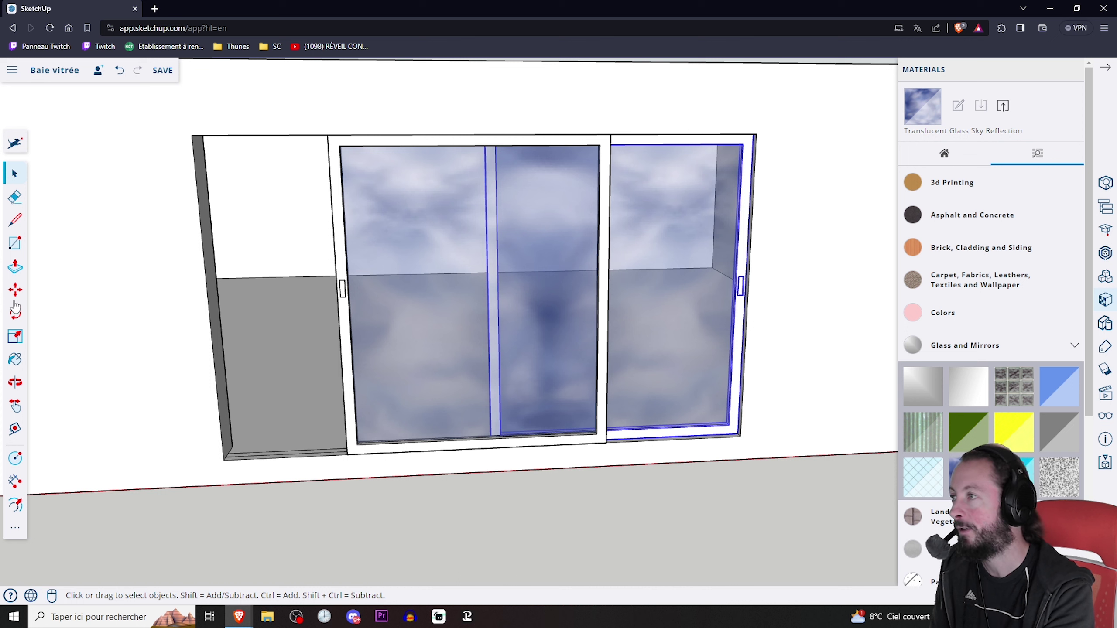
{"action": "left_click", "coordinate": [15, 290]}
{"action": "left_click", "coordinate": [739, 436]}
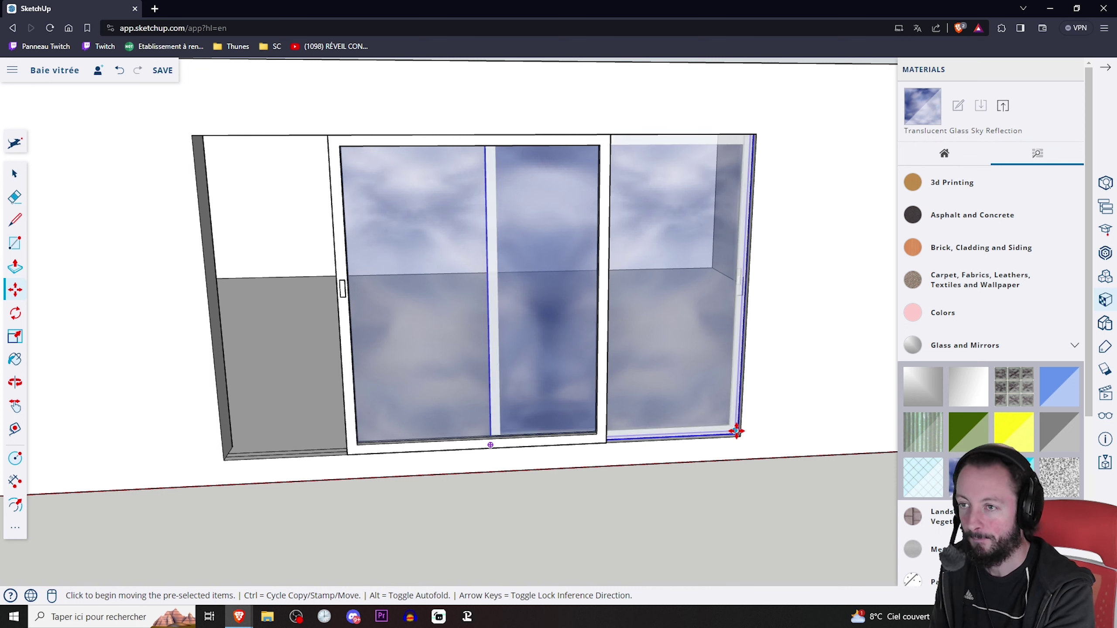
{"action": "key", "text": "Escape"}
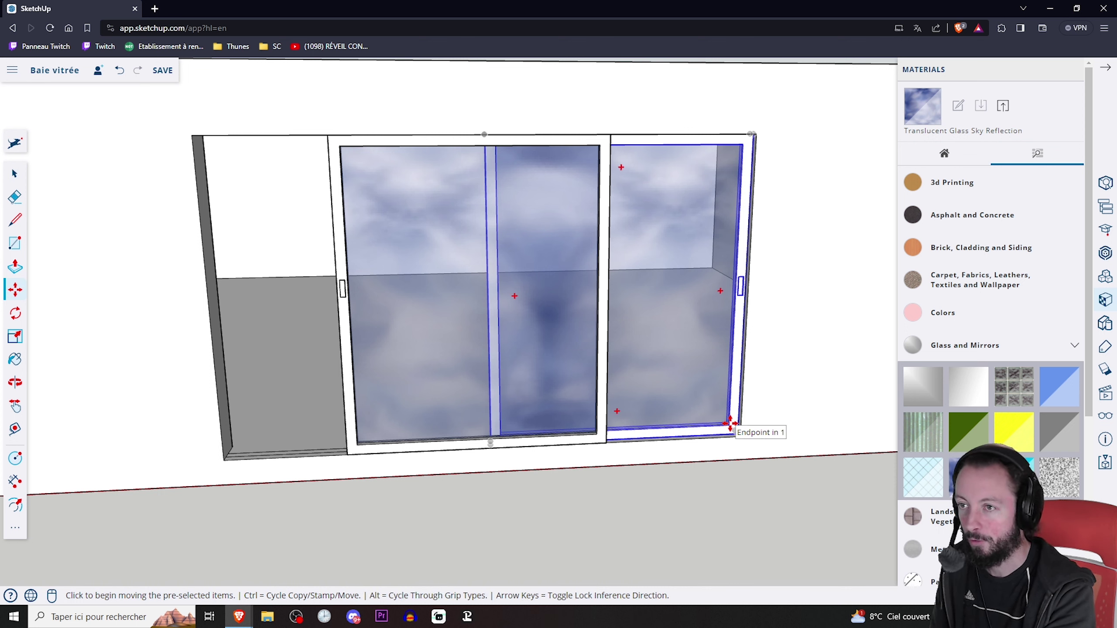
{"action": "left_click", "coordinate": [730, 423]}
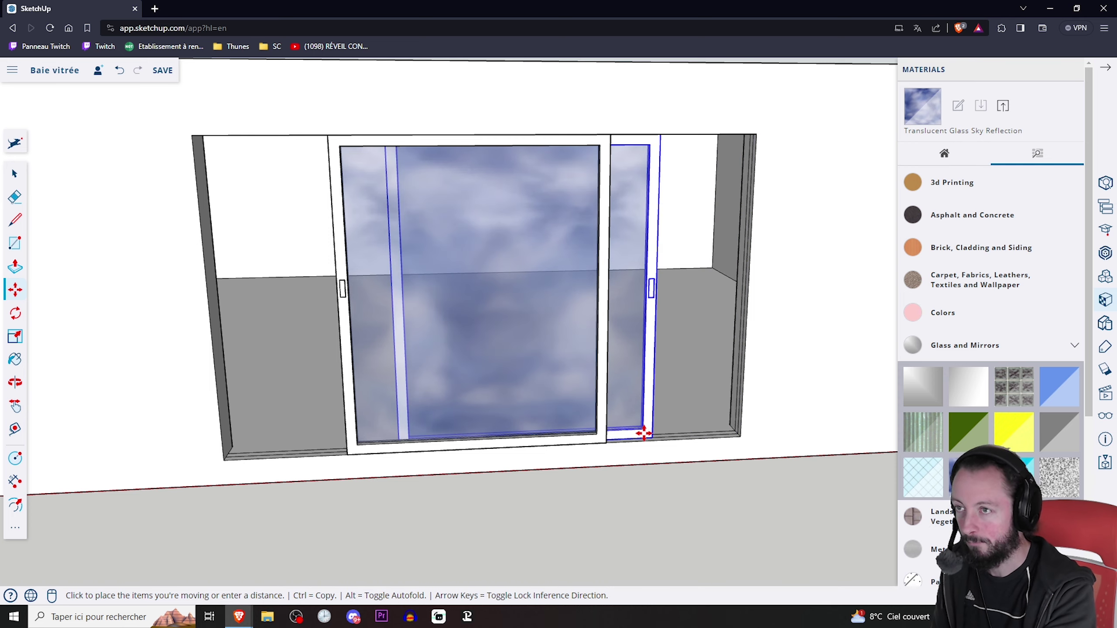
{"action": "left_click", "coordinate": [644, 431]}
Step: Orbit around the sliding door to inspect the overlapping panels
{"action": "key", "text": "o"}
{"action": "mouse_move", "coordinate": [713, 376]}
{"action": "left_mouse_down"}
{"action": "mouse_move", "coordinate": [553, 382]}
{"action": "mouse_move", "coordinate": [682, 408]}
{"action": "left_mouse_up"}
{"action": "key", "text": "m"}
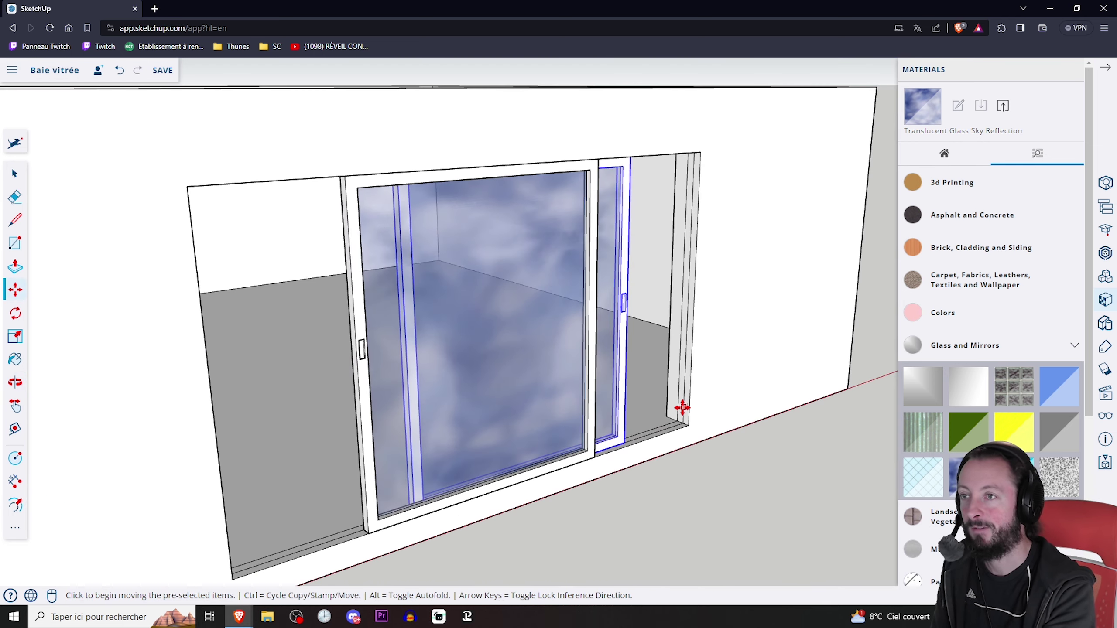
{"action": "middle_click_drag", "start_coordinate": [724, 394], "coordinate": [641, 402]}
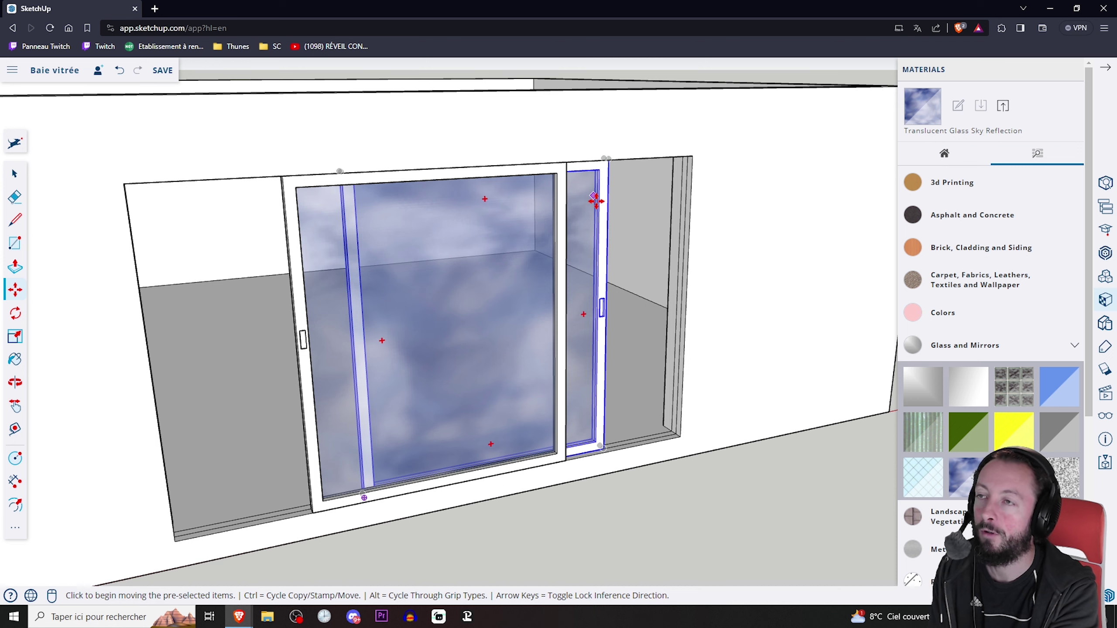
{"action": "mouse_move", "coordinate": [336, 524]}
{"action": "middle_mouse_down"}
{"action": "mouse_move", "coordinate": [212, 526]}
{"action": "mouse_move", "coordinate": [358, 584]}
{"action": "middle_mouse_up"}
Step: Inside the window frame group, draw a line along the bottom rail corner to corner
{"action": "scroll", "coordinate": [567, 478], "scroll_direction": "down", "scroll_amount": 5}
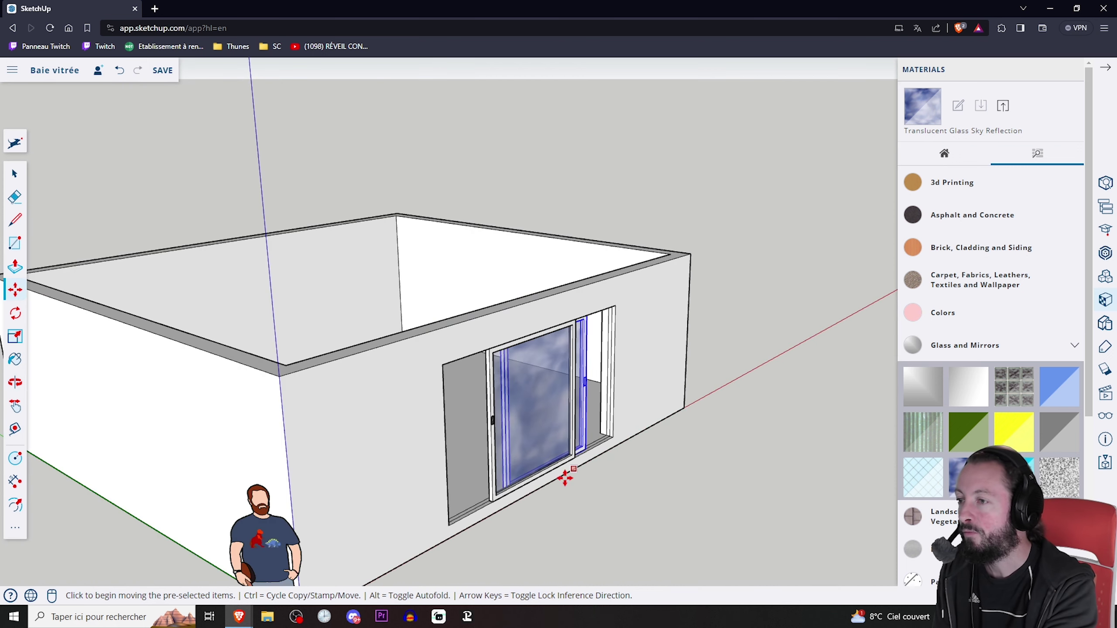
{"action": "scroll", "coordinate": [466, 532], "scroll_direction": "up", "scroll_amount": 5}
{"action": "scroll", "coordinate": [541, 452], "scroll_direction": "up", "scroll_amount": 3}
{"action": "scroll", "coordinate": [373, 289], "scroll_direction": "up", "scroll_amount": 3}
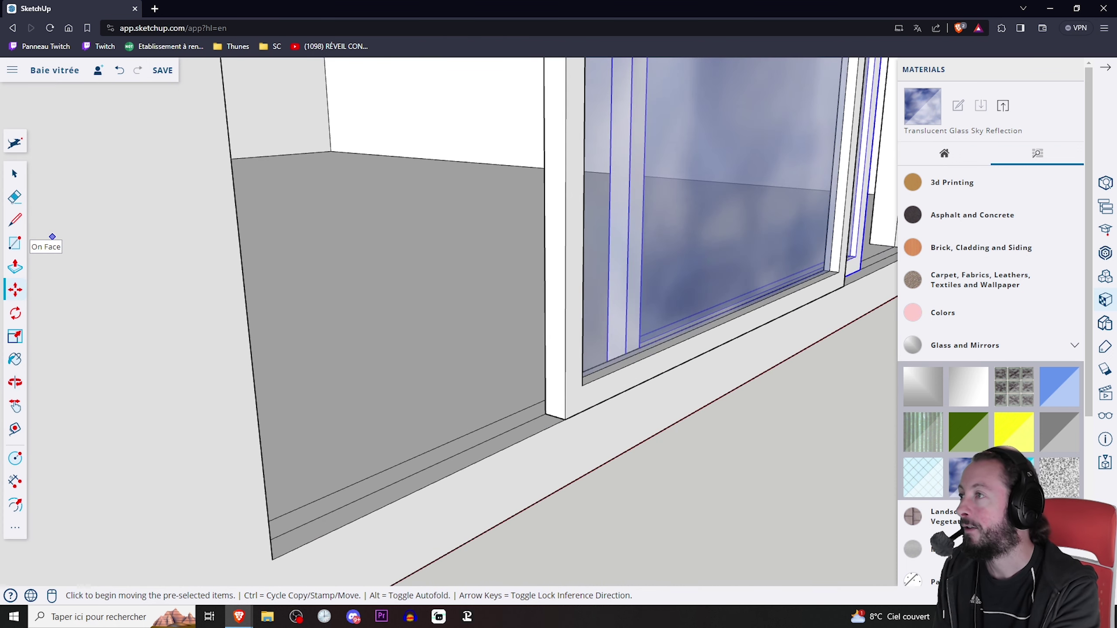
{"action": "key", "text": "space"}
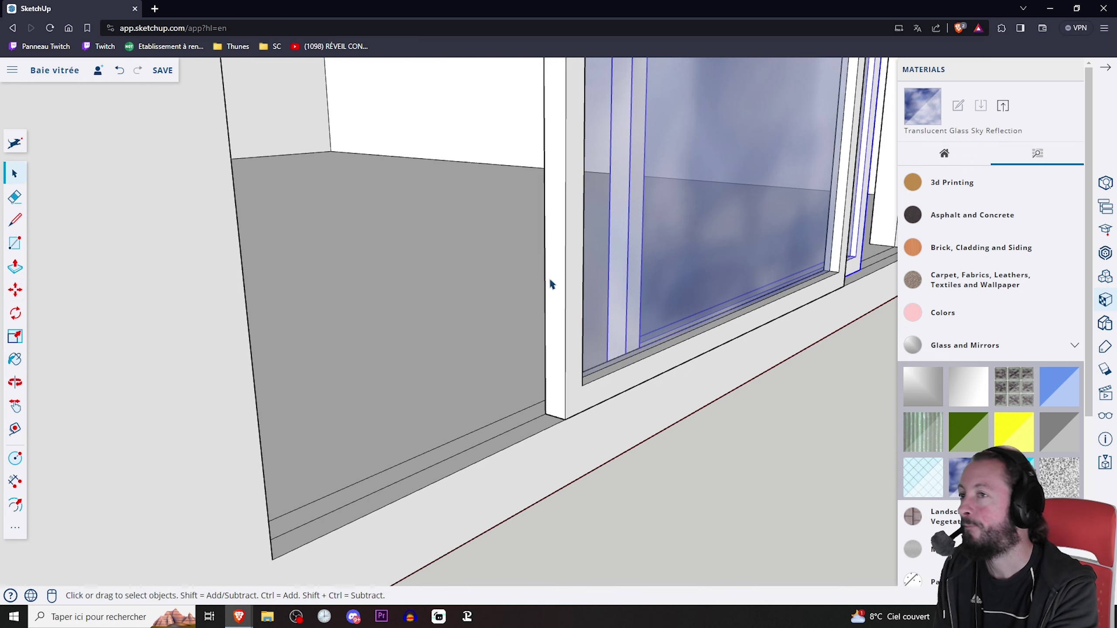
{"action": "double_click", "coordinate": [574, 359]}
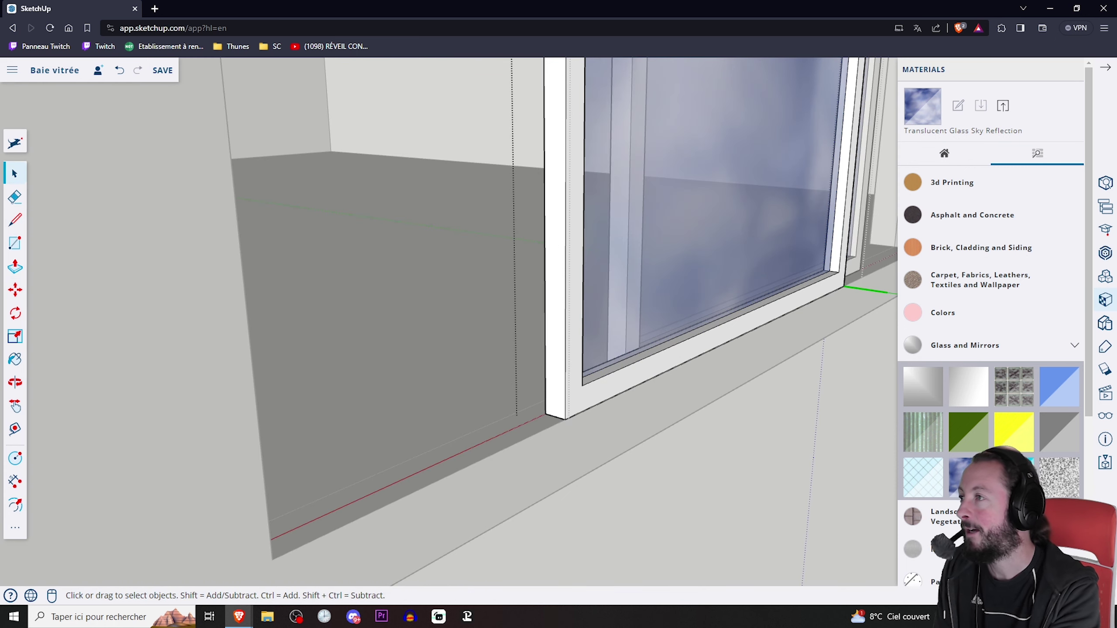
{"action": "left_click", "coordinate": [14, 219]}
{"action": "middle_click_drag", "start_coordinate": [537, 366], "coordinate": [436, 394]}
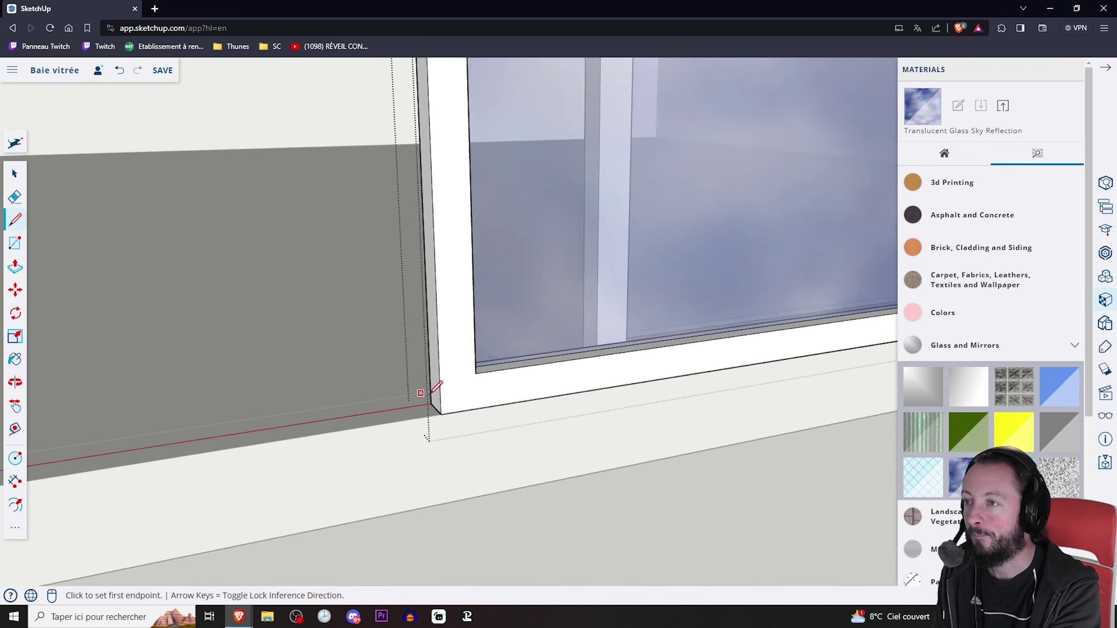
{"action": "left_click", "coordinate": [448, 409]}
{"action": "scroll", "coordinate": [449, 409], "scroll_direction": "down", "scroll_amount": 3}
{"action": "scroll", "coordinate": [444, 372], "scroll_direction": "down", "scroll_amount": 2}
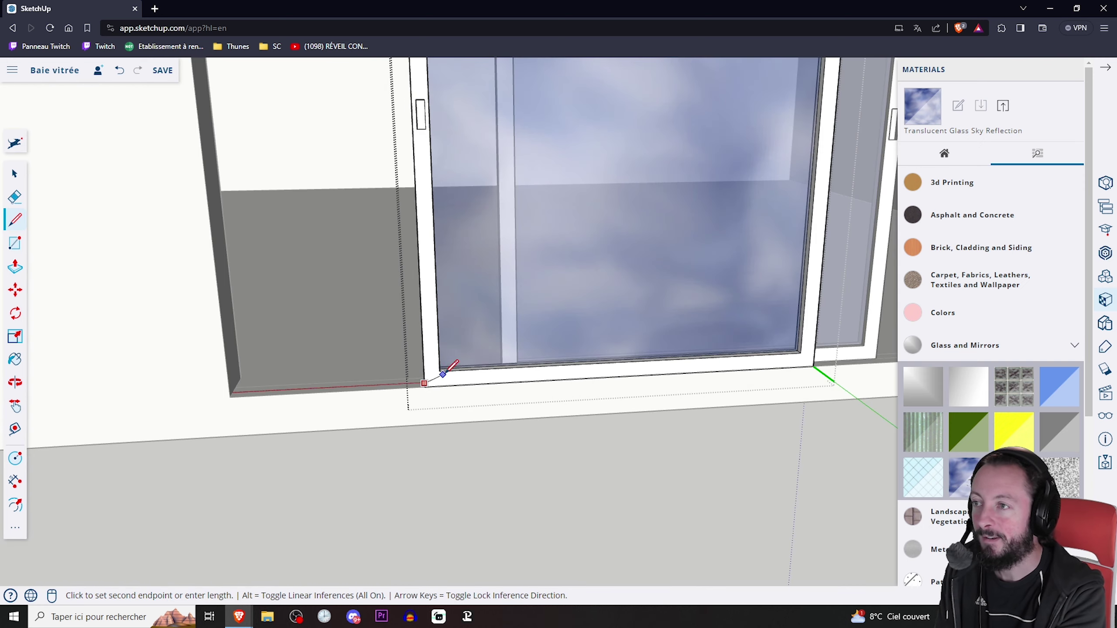
{"action": "left_click", "coordinate": [815, 363]}
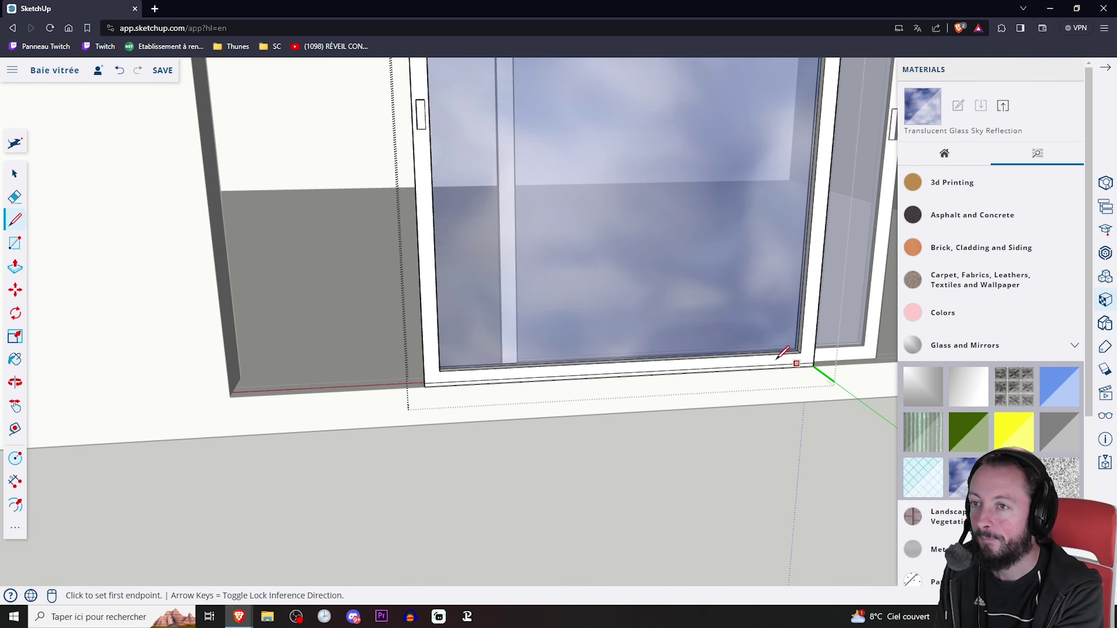
Step: Push/Pull the frame's bottom face, then select the floor strip in front
{"action": "middle_click_drag", "start_coordinate": [364, 363], "coordinate": [561, 374]}
{"action": "scroll", "coordinate": [562, 374], "scroll_direction": "up", "scroll_amount": 3}
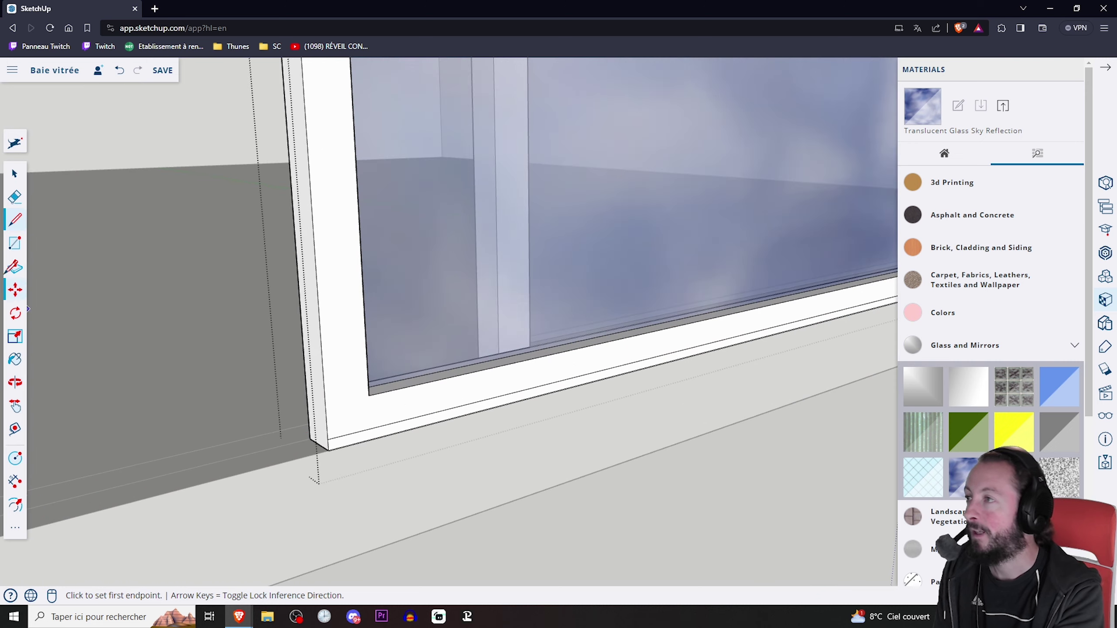
{"action": "left_click", "coordinate": [15, 266]}
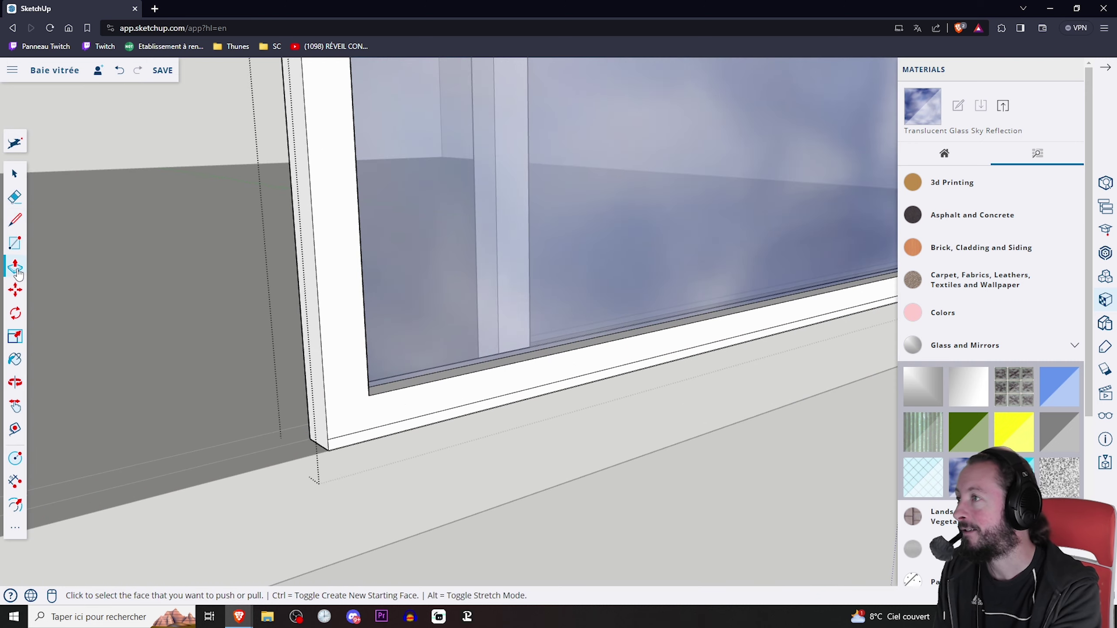
{"action": "left_click", "coordinate": [425, 429]}
{"action": "left_click", "coordinate": [426, 429]}
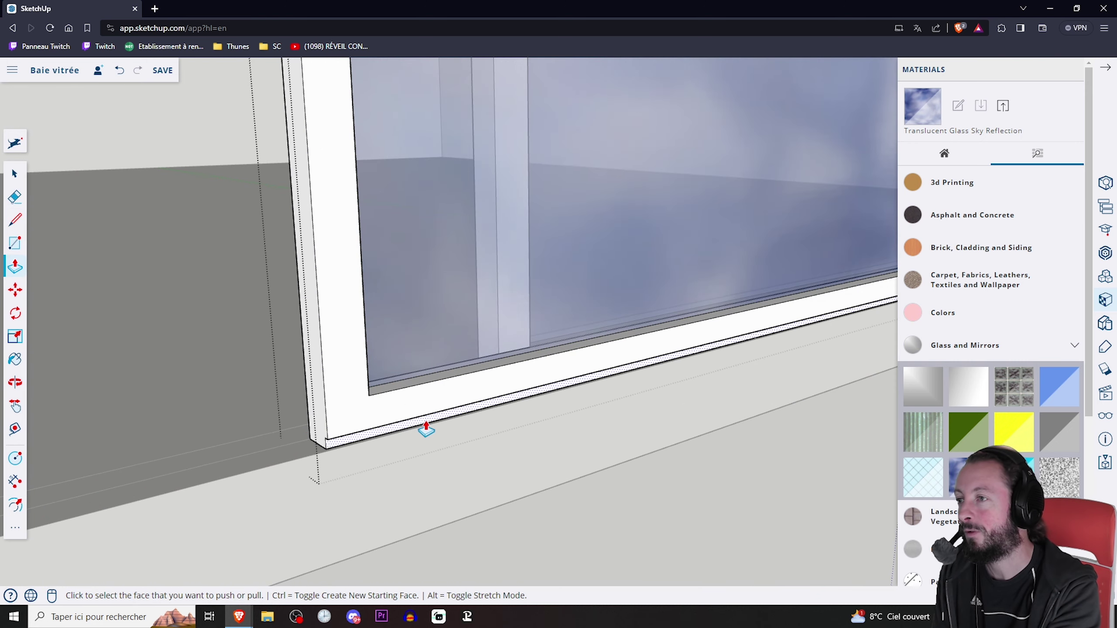
{"action": "mouse_move", "coordinate": [426, 429]}
{"action": "middle_mouse_down"}
{"action": "mouse_move", "coordinate": [325, 424]}
{"action": "mouse_move", "coordinate": [454, 442]}
{"action": "middle_mouse_up"}
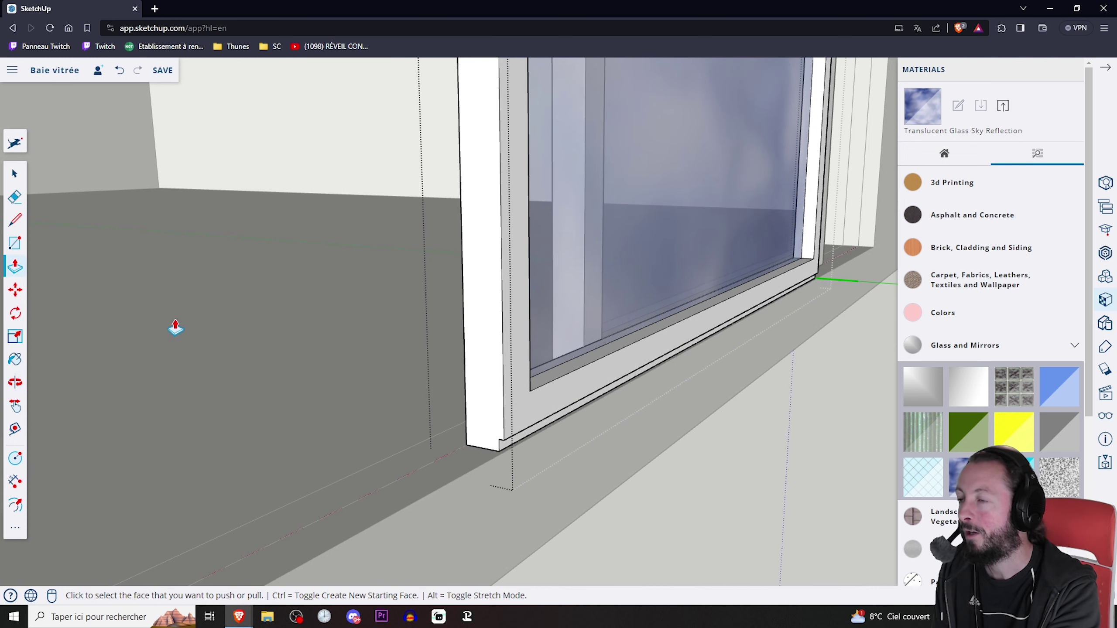
{"action": "left_click", "coordinate": [26, 175]}
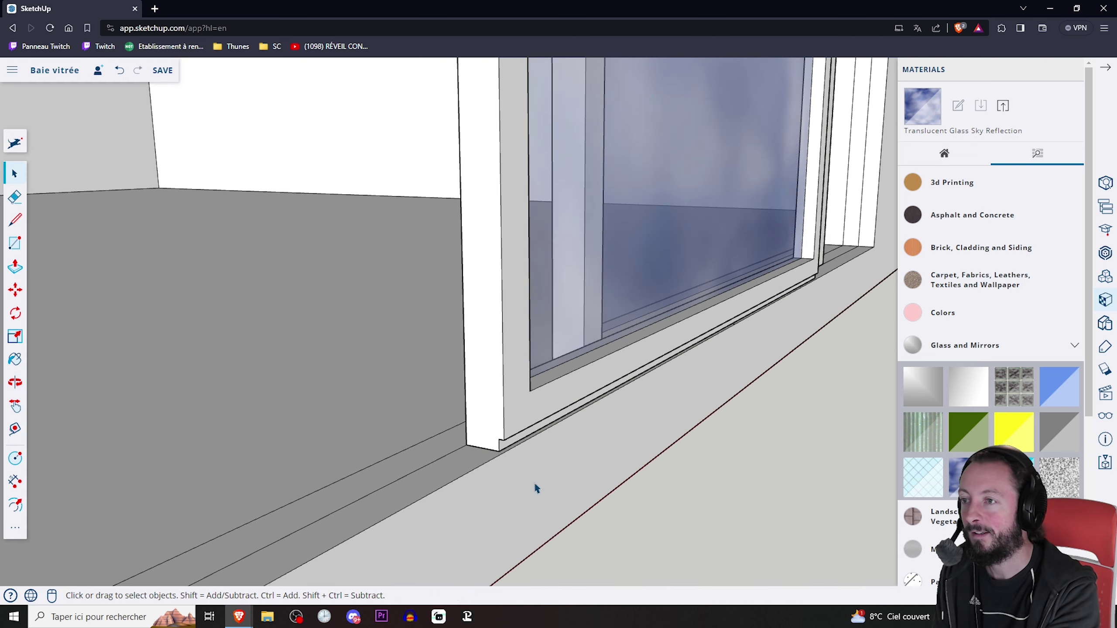
{"action": "left_click", "coordinate": [536, 489]}
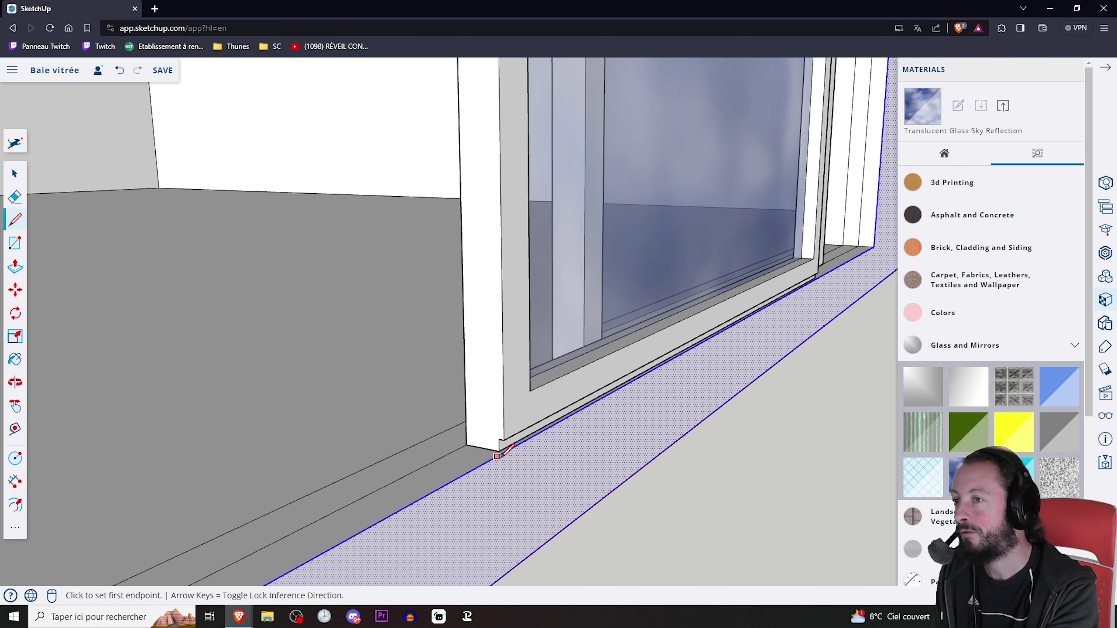
Step: Draw an edge from the wall corner to the floor corner along the bottom of the window opening
{"action": "scroll", "coordinate": [497, 456], "scroll_direction": "up", "scroll_amount": 2}
{"action": "scroll", "coordinate": [504, 444], "scroll_direction": "up", "scroll_amount": 3}
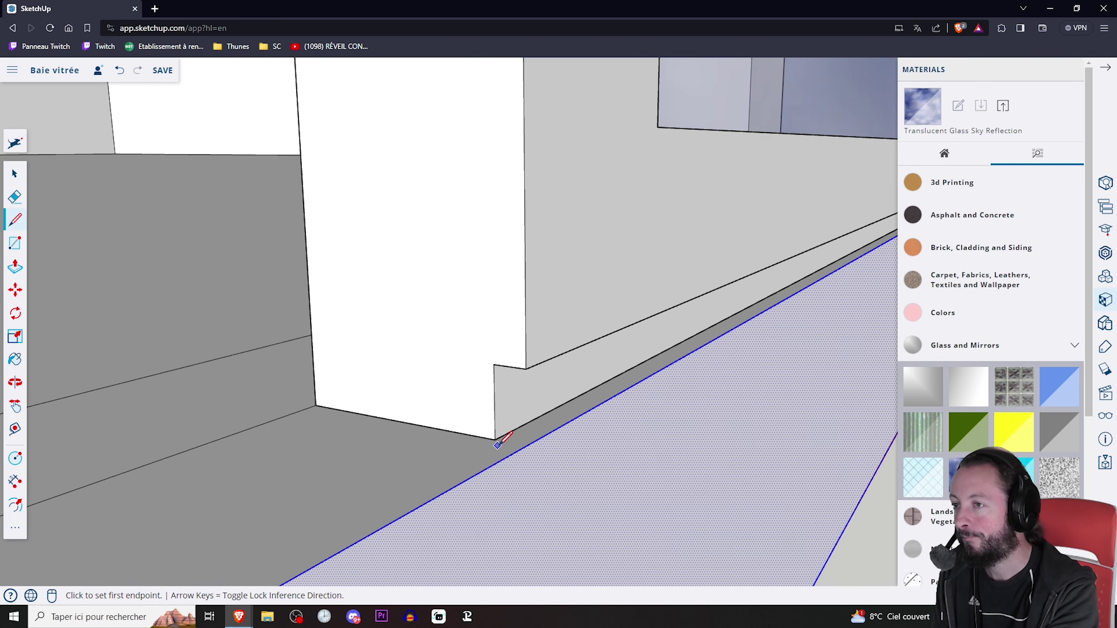
{"action": "scroll", "coordinate": [550, 431], "scroll_direction": "down", "scroll_amount": 3}
{"action": "scroll", "coordinate": [499, 391], "scroll_direction": "down", "scroll_amount": 1}
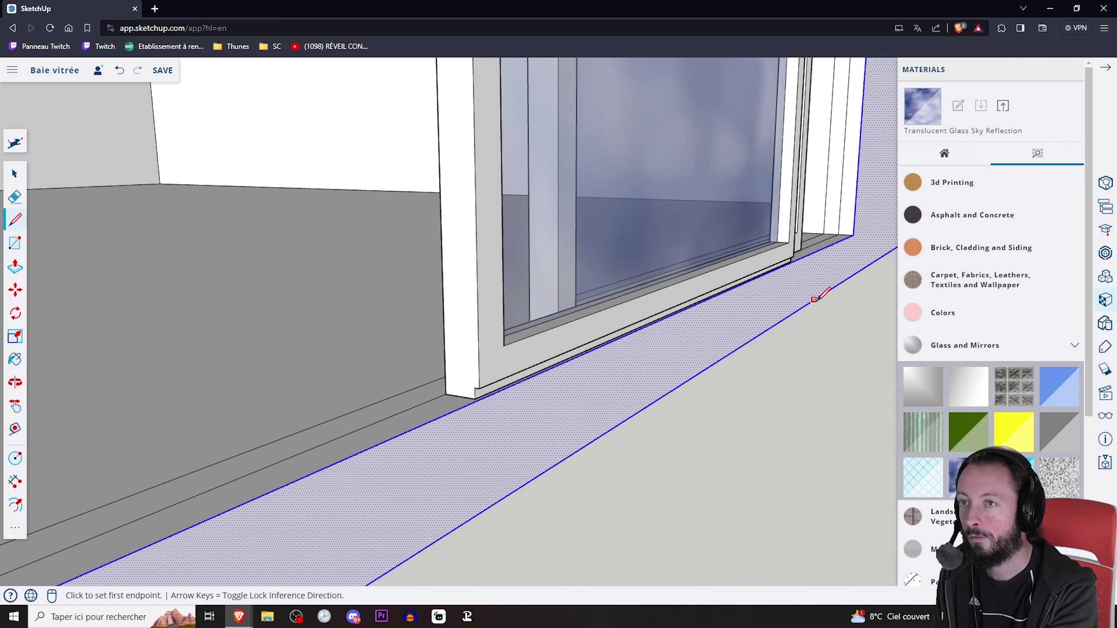
{"action": "scroll", "coordinate": [857, 229], "scroll_direction": "up", "scroll_amount": 2}
{"action": "scroll", "coordinate": [853, 264], "scroll_direction": "up", "scroll_amount": 2}
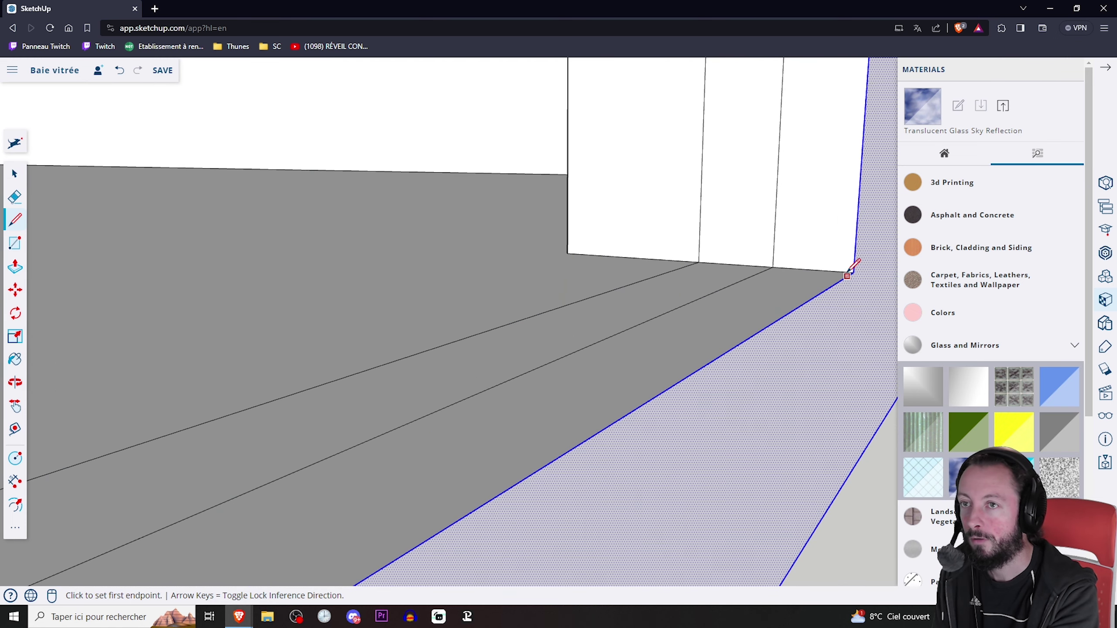
{"action": "scroll", "coordinate": [849, 270], "scroll_direction": "up", "scroll_amount": 2}
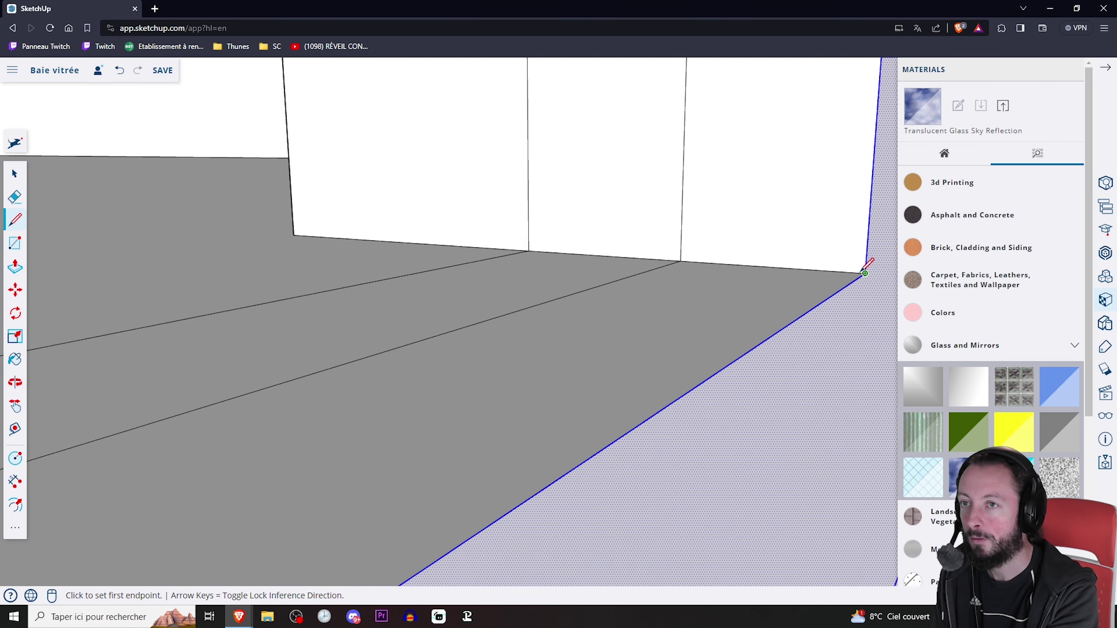
{"action": "left_click", "coordinate": [857, 273]}
{"action": "scroll", "coordinate": [864, 260], "scroll_direction": "down", "scroll_amount": 3}
{"action": "middle_click_drag", "start_coordinate": [862, 264], "coordinate": [693, 344]}
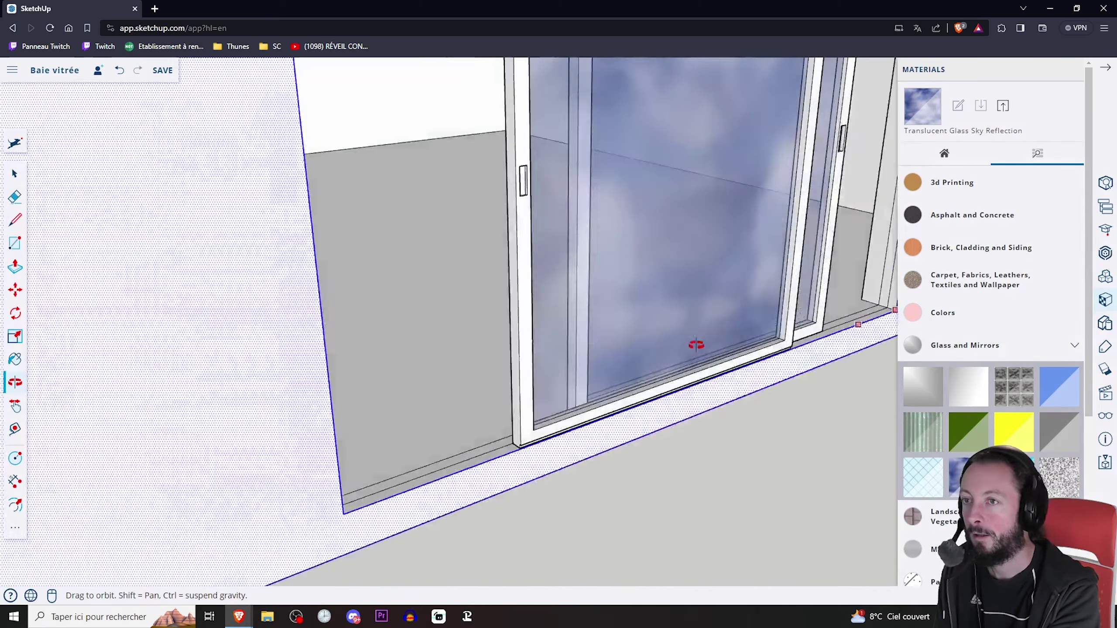
{"action": "scroll", "coordinate": [93, 304], "scroll_direction": "up", "scroll_amount": 2}
{"action": "middle_click_drag", "start_coordinate": [90, 300], "coordinate": [304, 317], "text": "shift"}
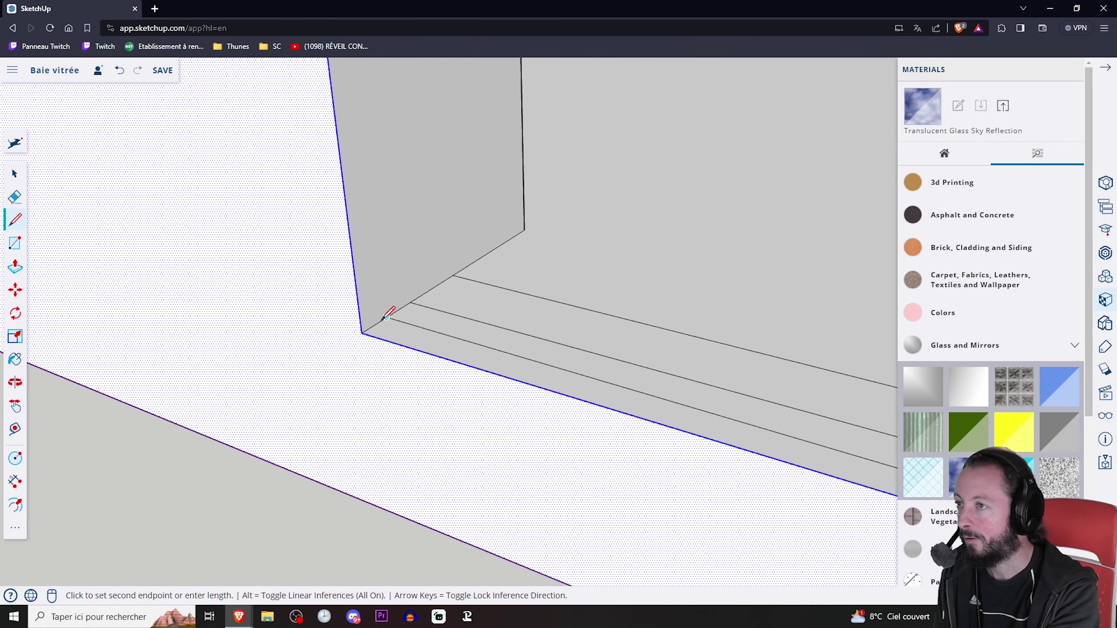
{"action": "scroll", "coordinate": [367, 328], "scroll_direction": "up", "scroll_amount": 2}
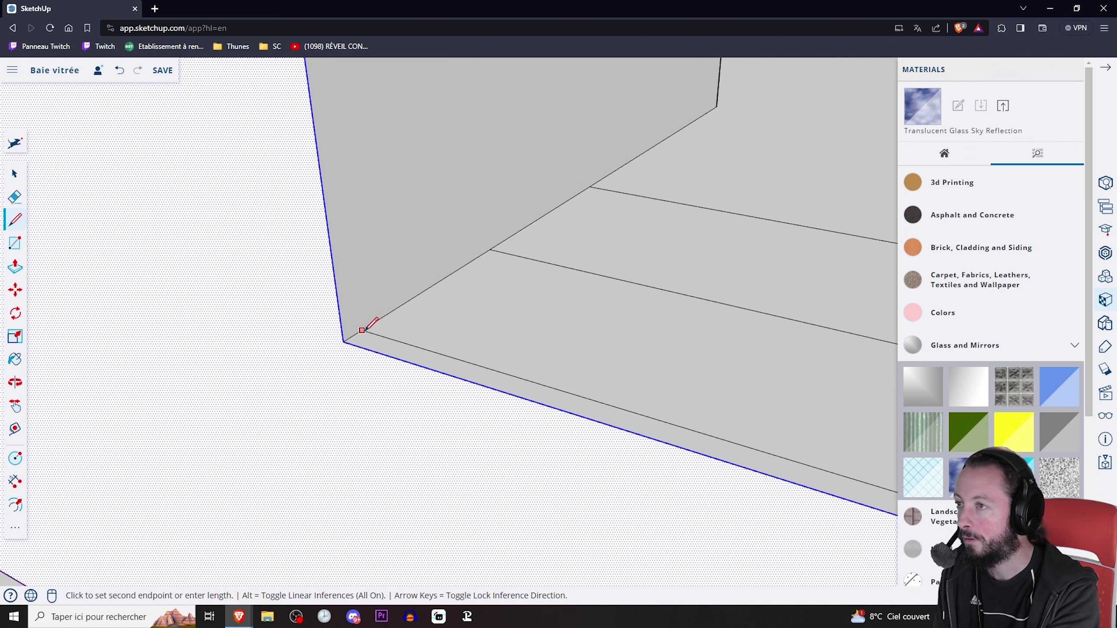
{"action": "left_click", "coordinate": [360, 331]}
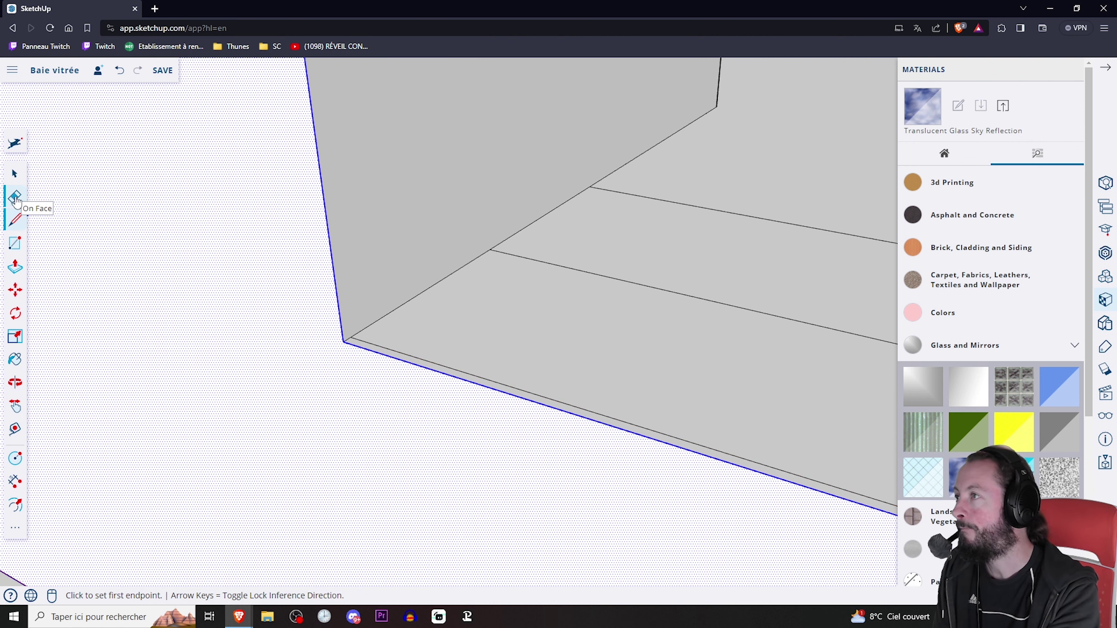
Step: Pick the narrow sill strip with Push/Pull, then orbit out to see the whole wall
{"action": "key", "text": "p"}
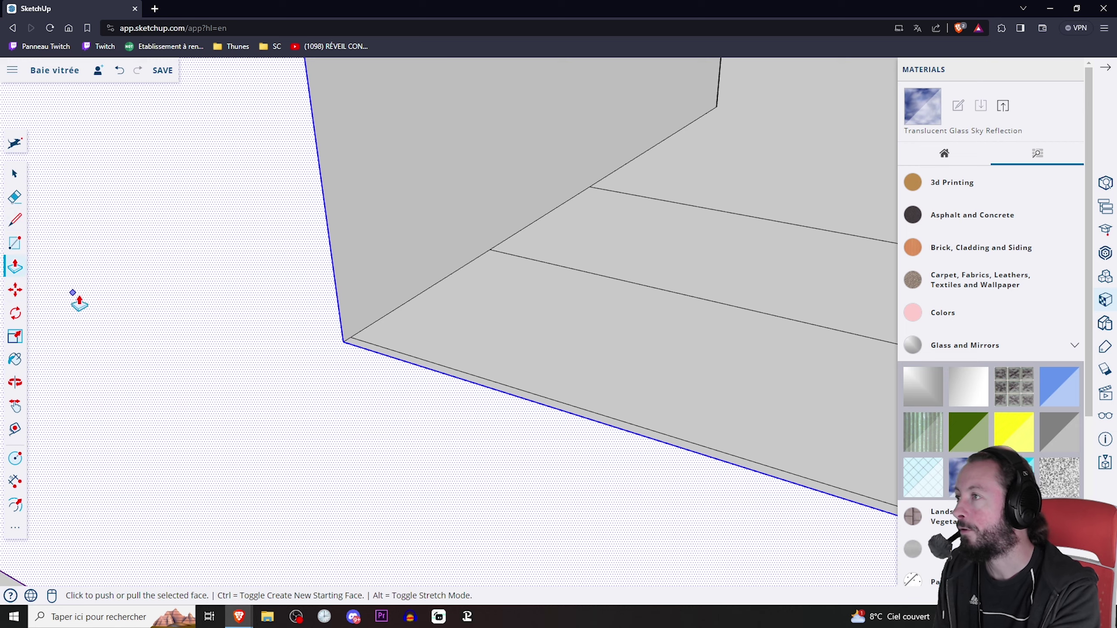
{"action": "mouse_move", "coordinate": [74, 300]}
{"action": "middle_mouse_down"}
{"action": "mouse_move", "coordinate": [393, 374]}
{"action": "mouse_move", "coordinate": [600, 391]}
{"action": "mouse_move", "coordinate": [517, 422]}
{"action": "mouse_move", "coordinate": [613, 420]}
{"action": "middle_mouse_up"}
{"action": "scroll", "coordinate": [752, 305], "scroll_direction": "up", "scroll_amount": 5}
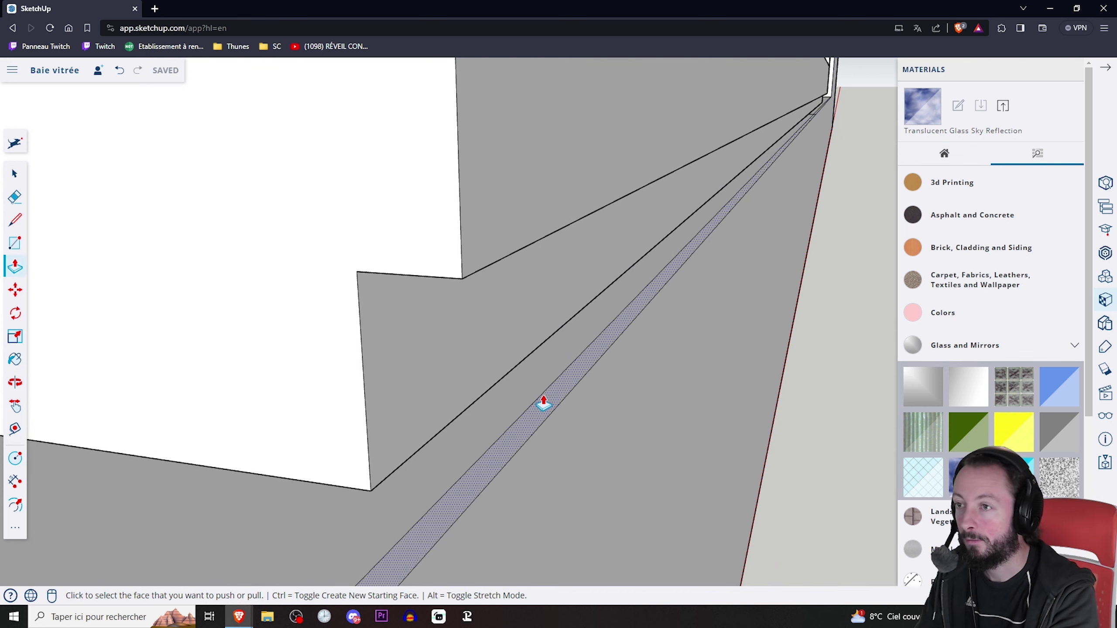
{"action": "left_click", "coordinate": [548, 401]}
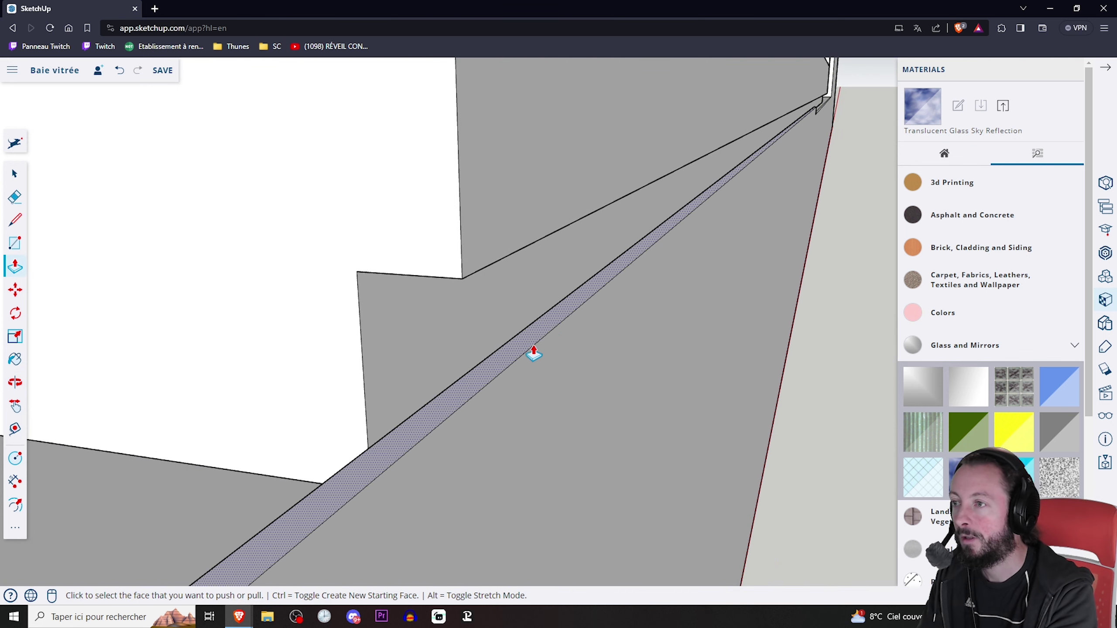
{"action": "mouse_move", "coordinate": [532, 352]}
{"action": "middle_mouse_down"}
{"action": "mouse_move", "coordinate": [472, 384]}
{"action": "mouse_move", "coordinate": [544, 347]}
{"action": "mouse_move", "coordinate": [502, 329]}
{"action": "mouse_move", "coordinate": [409, 385]}
{"action": "middle_mouse_up"}
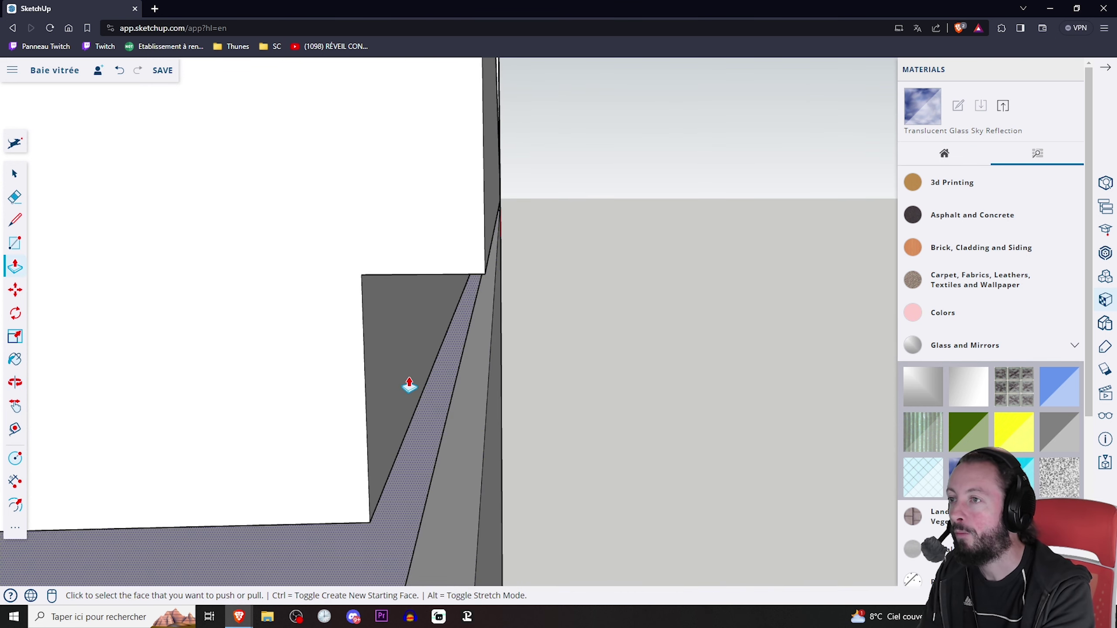
{"action": "mouse_move", "coordinate": [618, 314]}
{"action": "middle_mouse_down"}
{"action": "mouse_move", "coordinate": [339, 312]}
{"action": "mouse_move", "coordinate": [509, 324]}
{"action": "middle_mouse_up"}
{"action": "scroll", "coordinate": [369, 299], "scroll_direction": "down", "scroll_amount": 5}
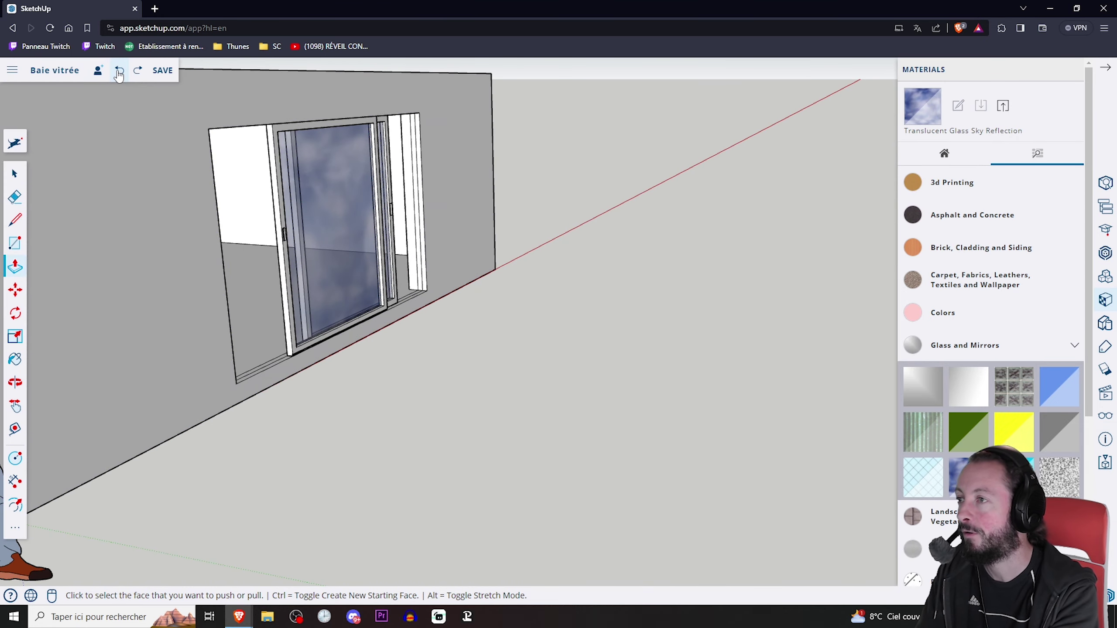
{"action": "scroll", "coordinate": [535, 302], "scroll_direction": "down", "scroll_amount": 5}
Step: Undo the last operation and return to a near-frontal view of the room
{"action": "left_click_drag", "start_coordinate": [343, 335], "coordinate": [317, 308]}
{"action": "key", "text": "p"}
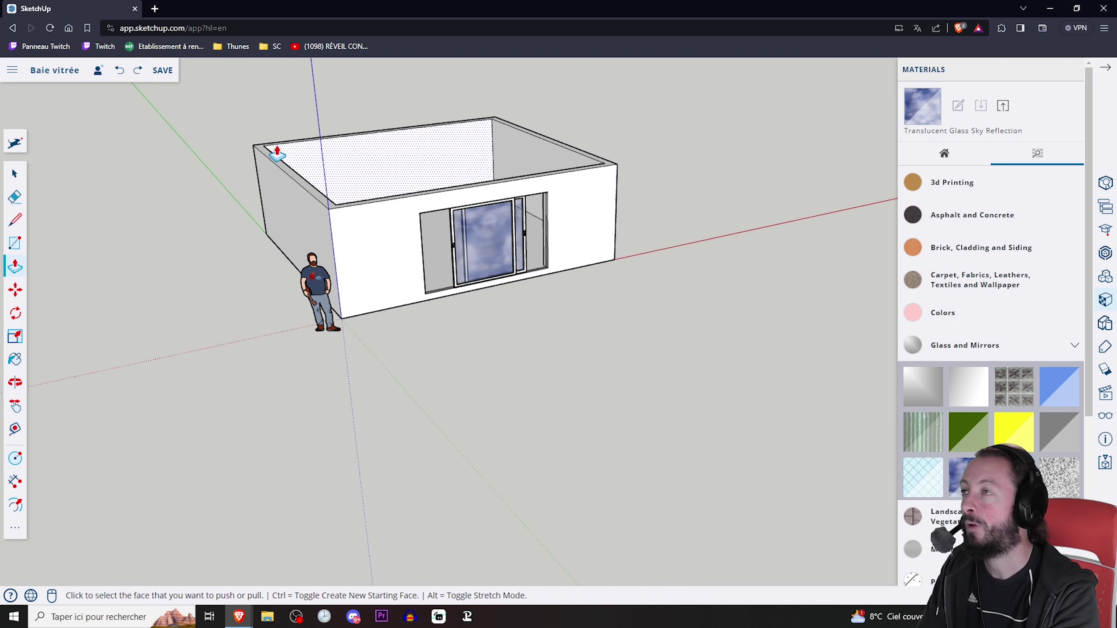
{"action": "left_click", "coordinate": [120, 73]}
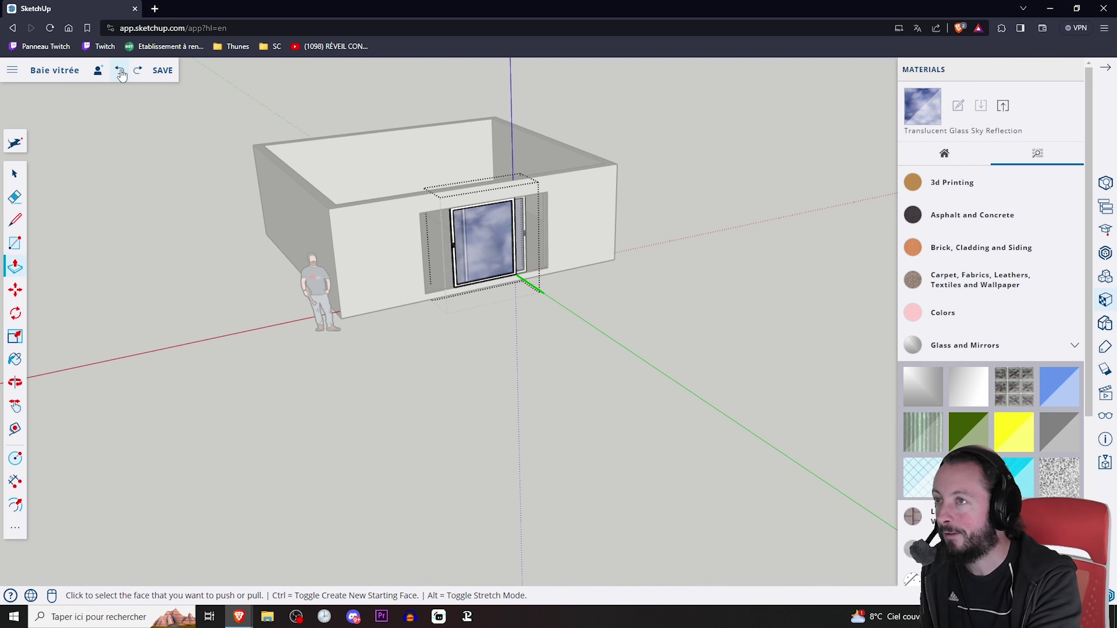
{"action": "mouse_move", "coordinate": [576, 175]}
{"action": "middle_mouse_down"}
{"action": "mouse_move", "coordinate": [654, 200]}
{"action": "mouse_move", "coordinate": [203, 167]}
{"action": "middle_mouse_up"}
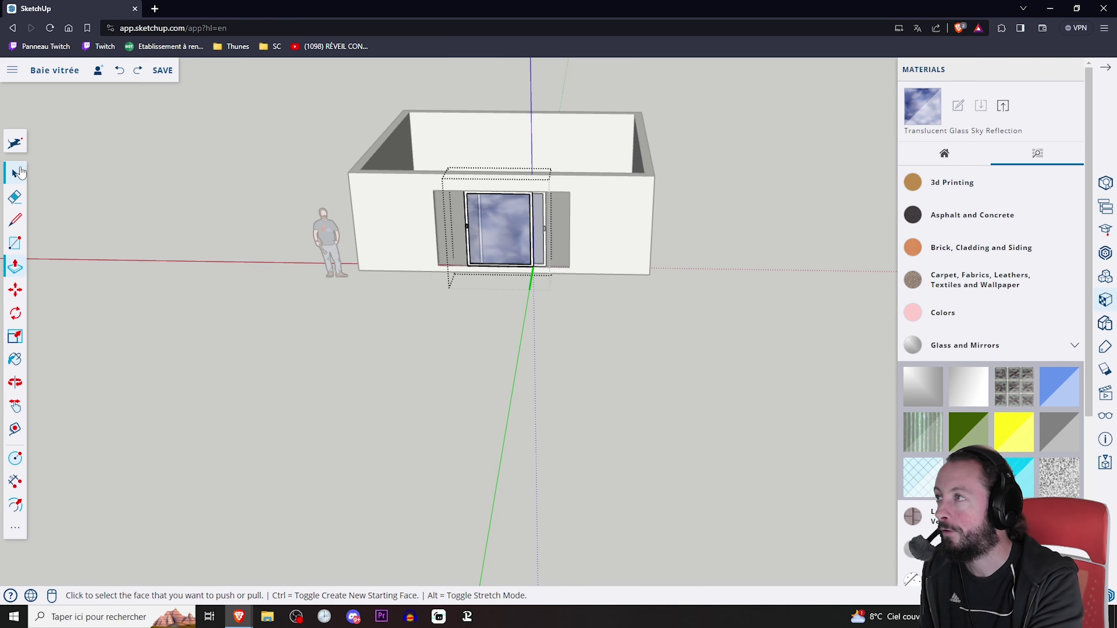
Step: Delete both sliding glass panels from the wall opening
{"action": "left_click", "coordinate": [20, 173]}
{"action": "middle_click_drag", "start_coordinate": [579, 238], "coordinate": [480, 211]}
{"action": "scroll", "coordinate": [480, 211], "scroll_direction": "up", "scroll_amount": 5}
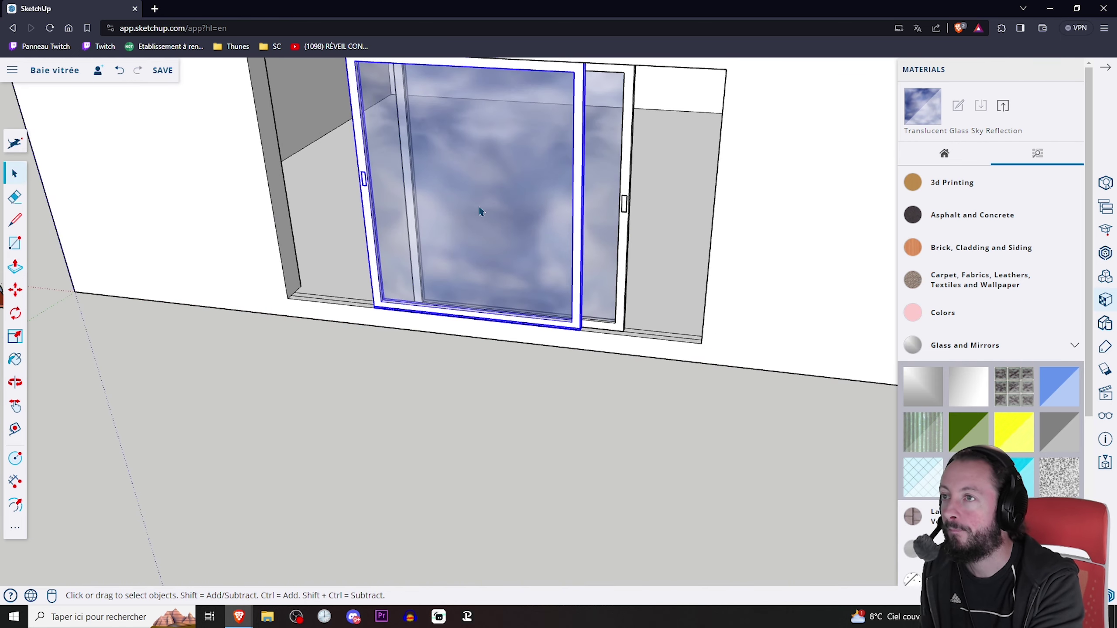
{"action": "key", "text": "Delete"}
{"action": "left_click", "coordinate": [551, 190]}
{"action": "key", "text": "Delete"}
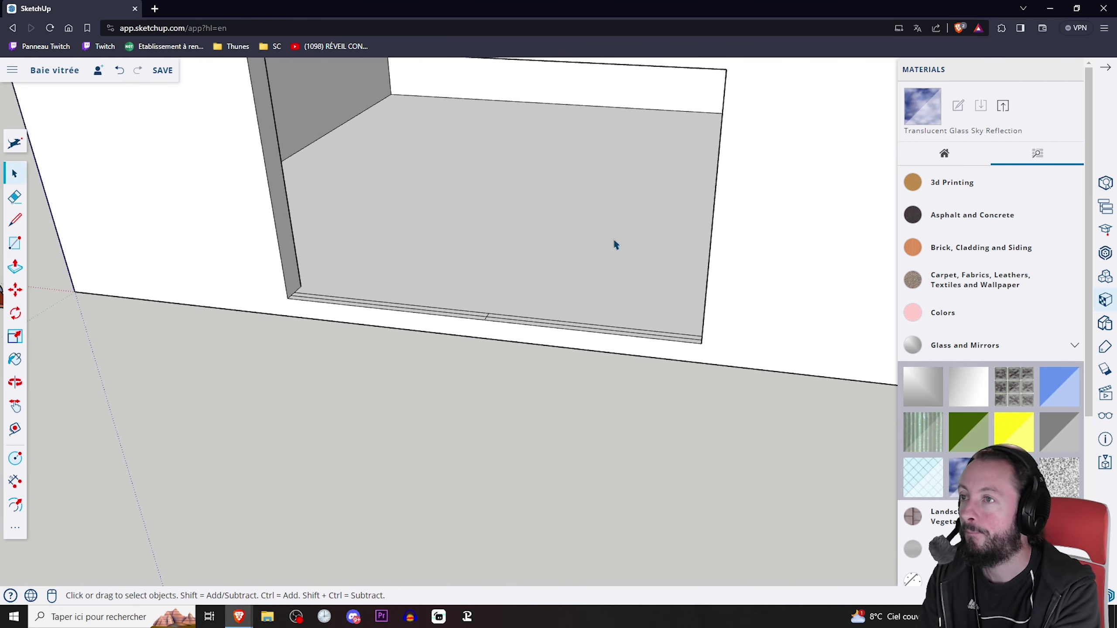
Step: Erase the slot rectangle on the top frame member of the opening
{"action": "middle_click_drag", "start_coordinate": [616, 245], "coordinate": [444, 232]}
{"action": "scroll", "coordinate": [451, 287], "scroll_direction": "up", "scroll_amount": 5}
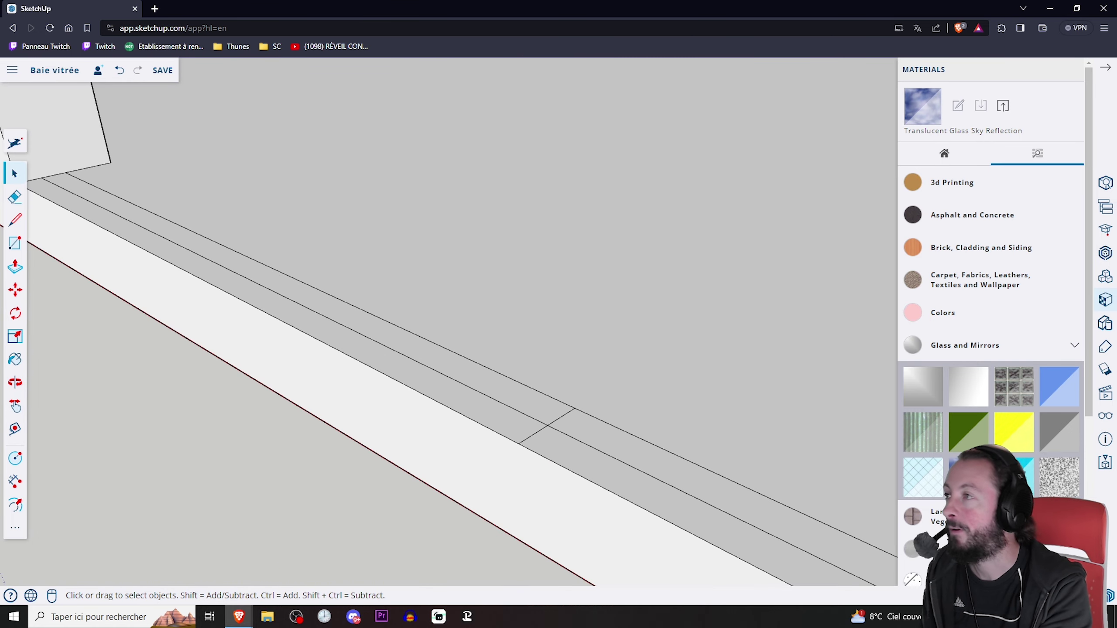
{"action": "left_click", "coordinate": [14, 197]}
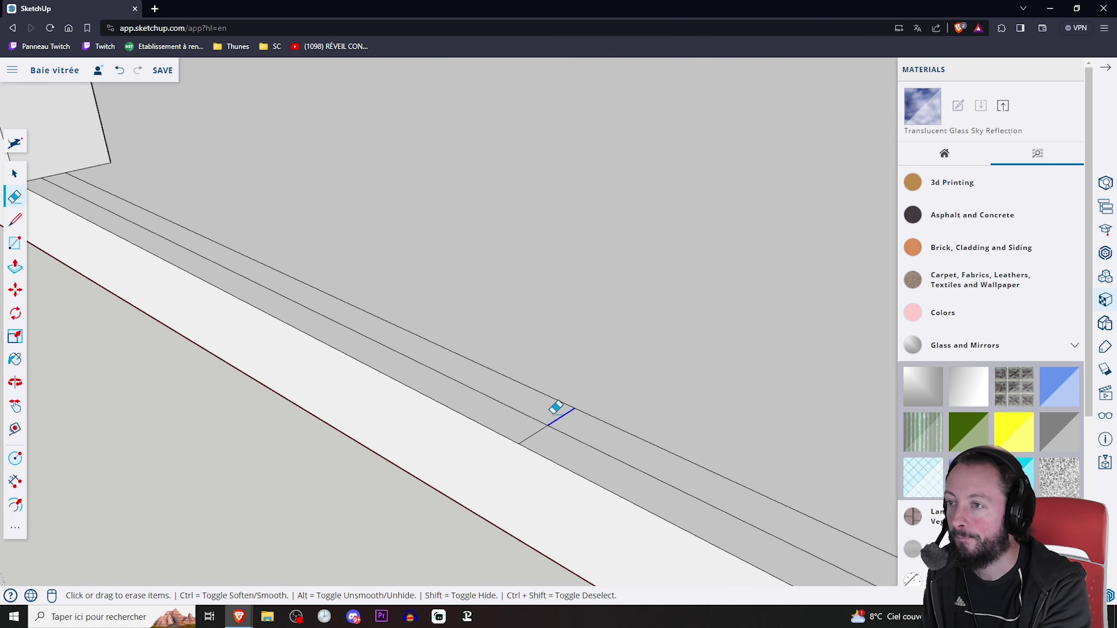
{"action": "scroll", "coordinate": [539, 429], "scroll_direction": "down", "scroll_amount": 5}
{"action": "mouse_move", "coordinate": [361, 357]}
{"action": "middle_mouse_down"}
{"action": "mouse_move", "coordinate": [617, 153]}
{"action": "mouse_move", "coordinate": [494, 231]}
{"action": "mouse_move", "coordinate": [521, 395]}
{"action": "mouse_move", "coordinate": [532, 314]}
{"action": "middle_mouse_up"}
{"action": "scroll", "coordinate": [528, 362], "scroll_direction": "up", "scroll_amount": 3}
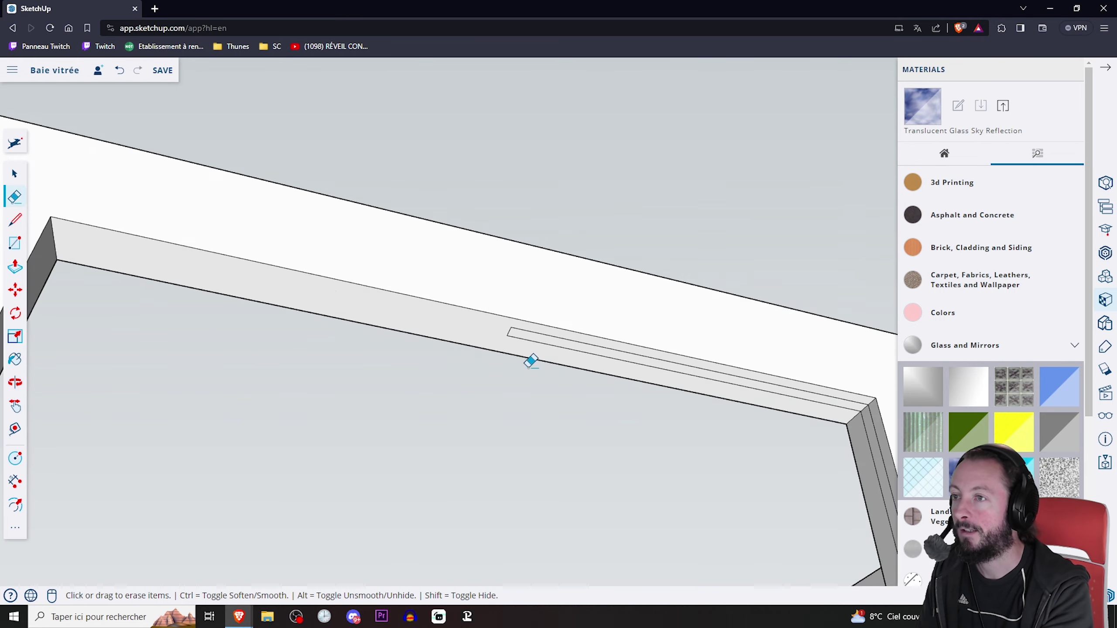
{"action": "scroll", "coordinate": [554, 310], "scroll_direction": "up", "scroll_amount": 3}
{"action": "left_click_drag", "start_coordinate": [554, 310], "coordinate": [491, 277]}
{"action": "scroll", "coordinate": [506, 330], "scroll_direction": "down", "scroll_amount": 5}
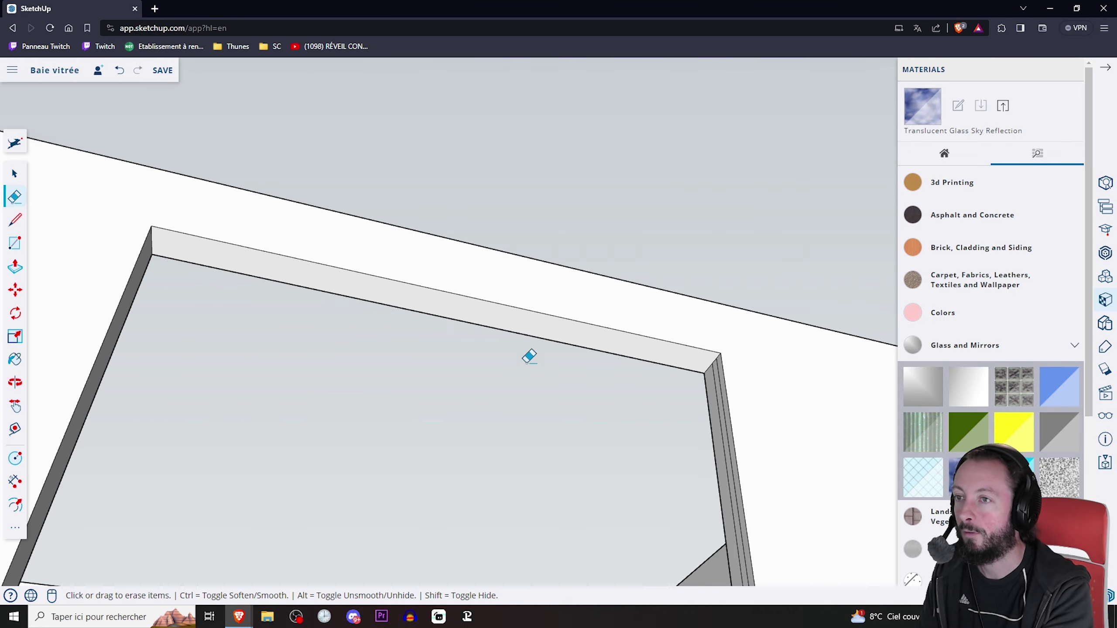
{"action": "mouse_move", "coordinate": [525, 354]}
{"action": "middle_mouse_down"}
{"action": "mouse_move", "coordinate": [708, 391]}
{"action": "mouse_move", "coordinate": [651, 436]}
{"action": "middle_mouse_up"}
{"action": "scroll", "coordinate": [669, 394], "scroll_direction": "up", "scroll_amount": 3}
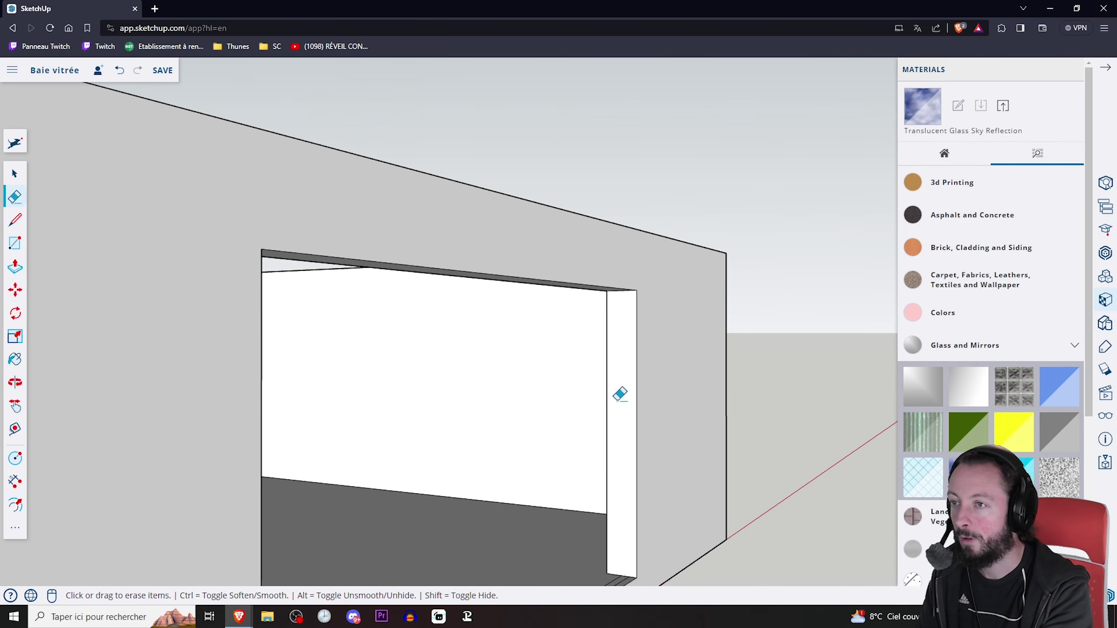
Step: Orbit out and zoom in on the wall's bottom edge with the Eraser active
{"action": "middle_click_drag", "start_coordinate": [621, 392], "coordinate": [607, 444]}
{"action": "scroll", "coordinate": [506, 433], "scroll_direction": "down", "scroll_amount": 5}
{"action": "middle_click_drag", "start_coordinate": [506, 433], "coordinate": [425, 374]}
{"action": "key", "text": "e"}
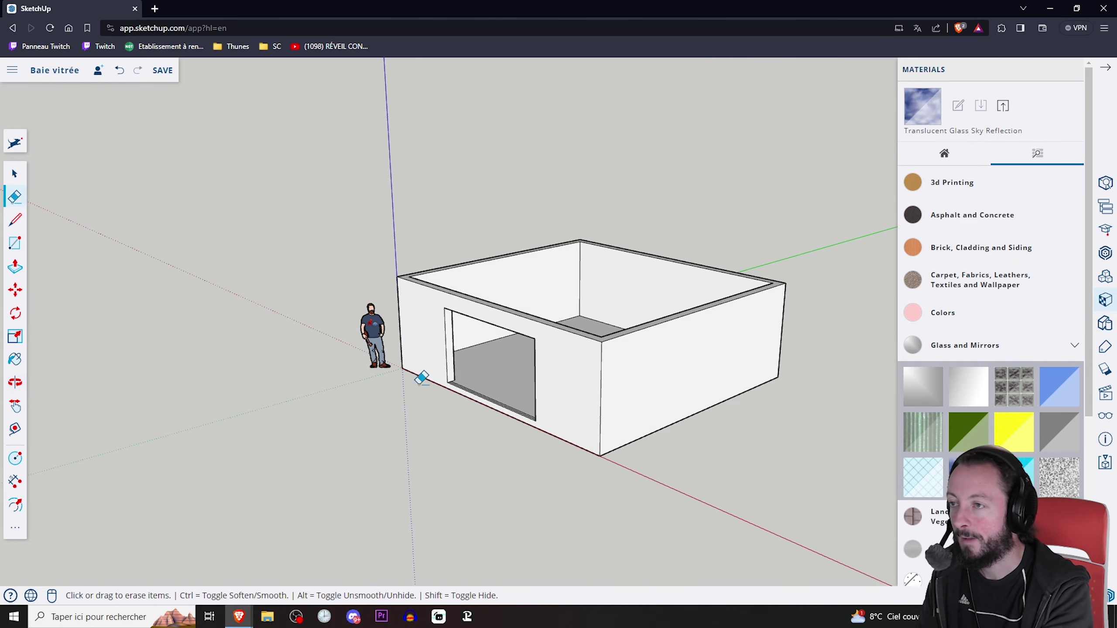
{"action": "scroll", "coordinate": [461, 391], "scroll_direction": "up", "scroll_amount": 5}
{"action": "scroll", "coordinate": [440, 379], "scroll_direction": "up", "scroll_amount": 3}
{"action": "scroll", "coordinate": [412, 369], "scroll_direction": "up", "scroll_amount": 3}
Step: Erase the stray edge at the wall base
{"action": "left_click", "coordinate": [413, 369]}
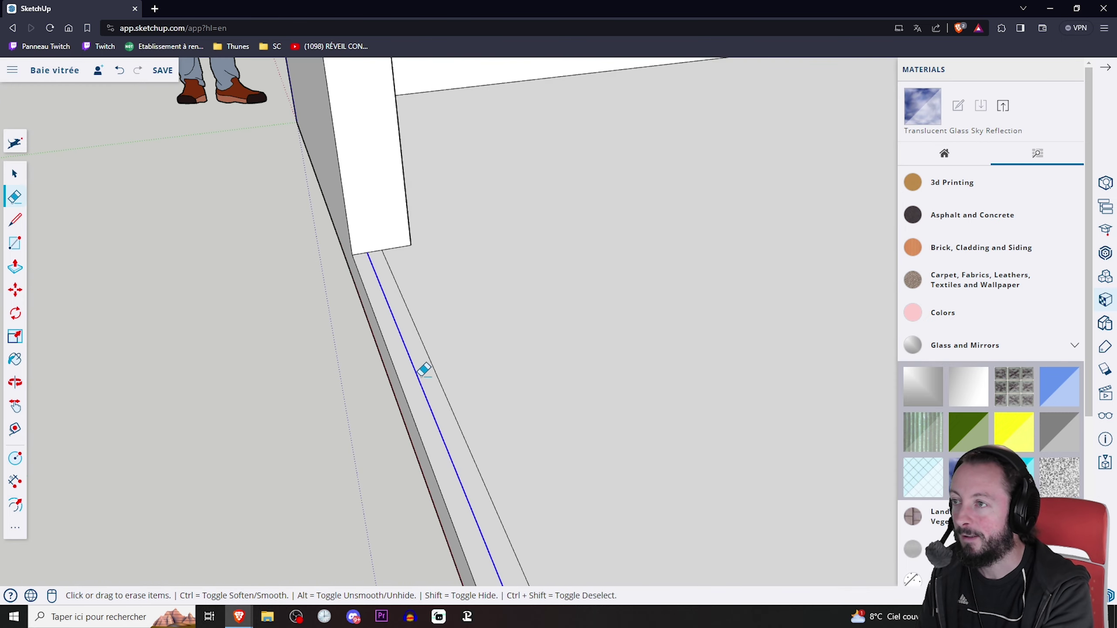
{"action": "key", "text": "space"}
{"action": "scroll", "coordinate": [337, 467], "scroll_direction": "down", "scroll_amount": 10}
{"action": "scroll", "coordinate": [323, 455], "scroll_direction": "up", "scroll_amount": 8}
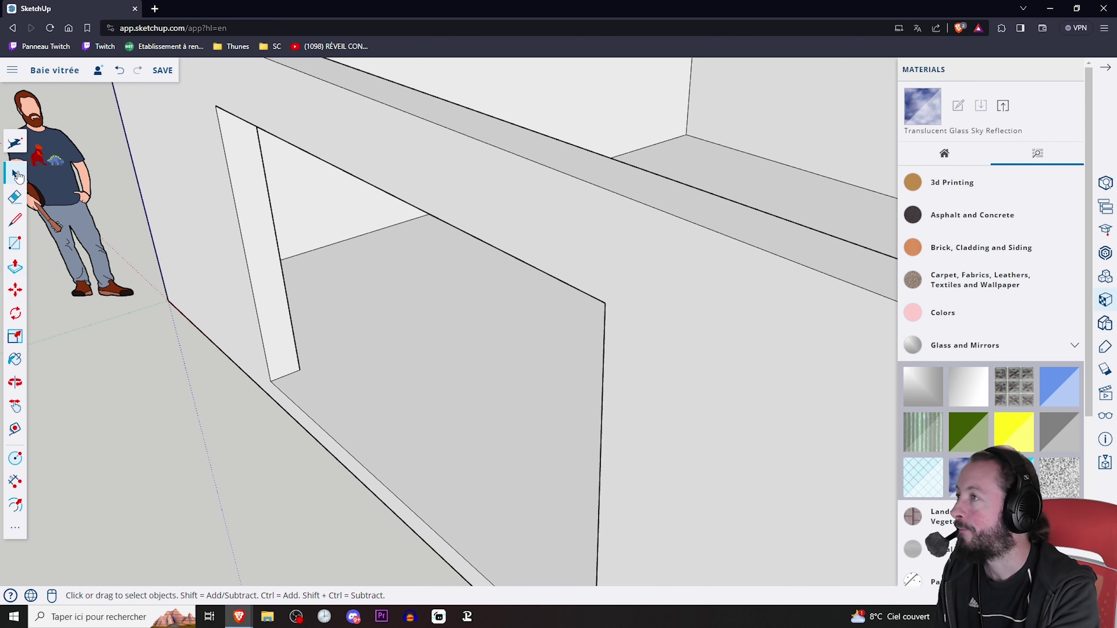
Step: Select the opening's bottom sill edge and start a Move copy from a point on it
{"action": "left_click", "coordinate": [342, 448]}
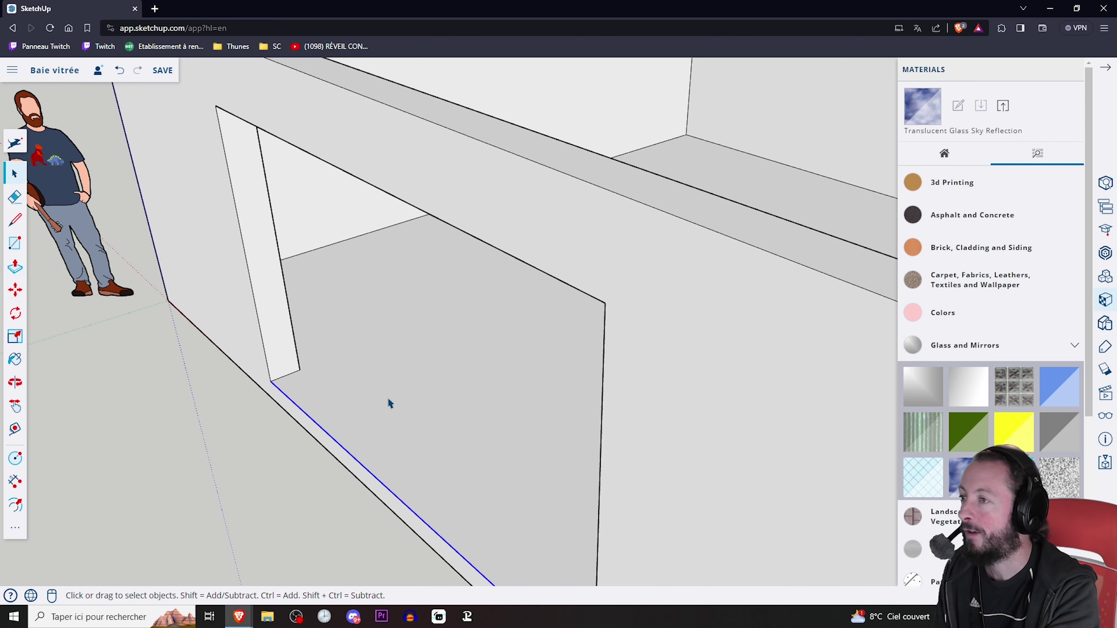
{"action": "scroll", "coordinate": [390, 403], "scroll_direction": "down", "scroll_amount": 5}
{"action": "mouse_move", "coordinate": [352, 457]}
{"action": "middle_mouse_down"}
{"action": "mouse_move", "coordinate": [513, 507]}
{"action": "mouse_move", "coordinate": [352, 458]}
{"action": "middle_mouse_up"}
{"action": "scroll", "coordinate": [110, 303], "scroll_direction": "up", "scroll_amount": 5}
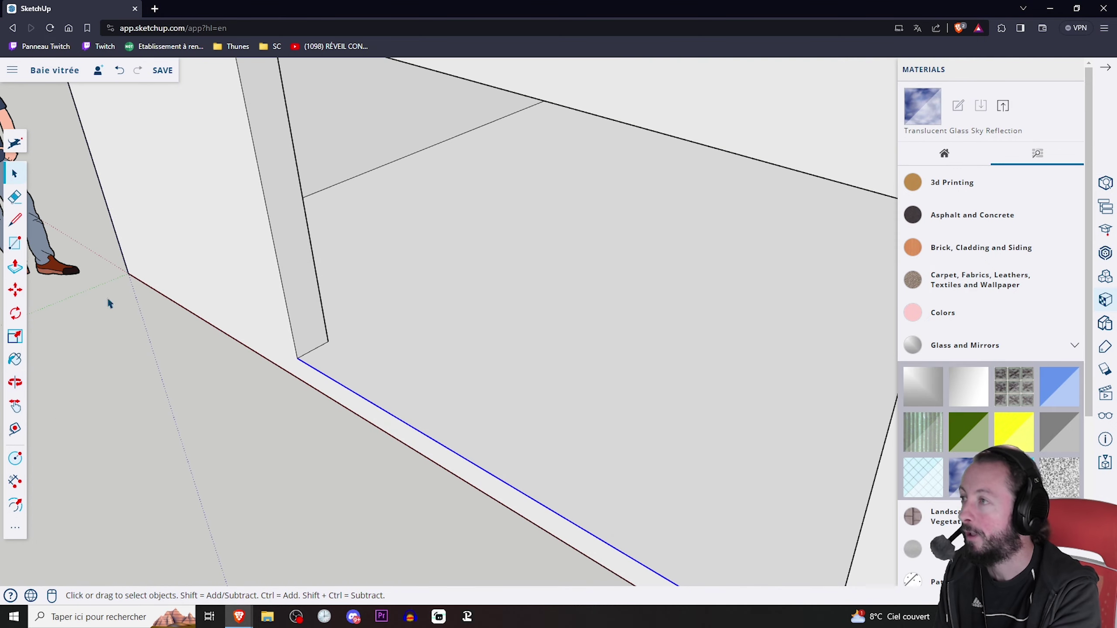
{"action": "left_click", "coordinate": [13, 299]}
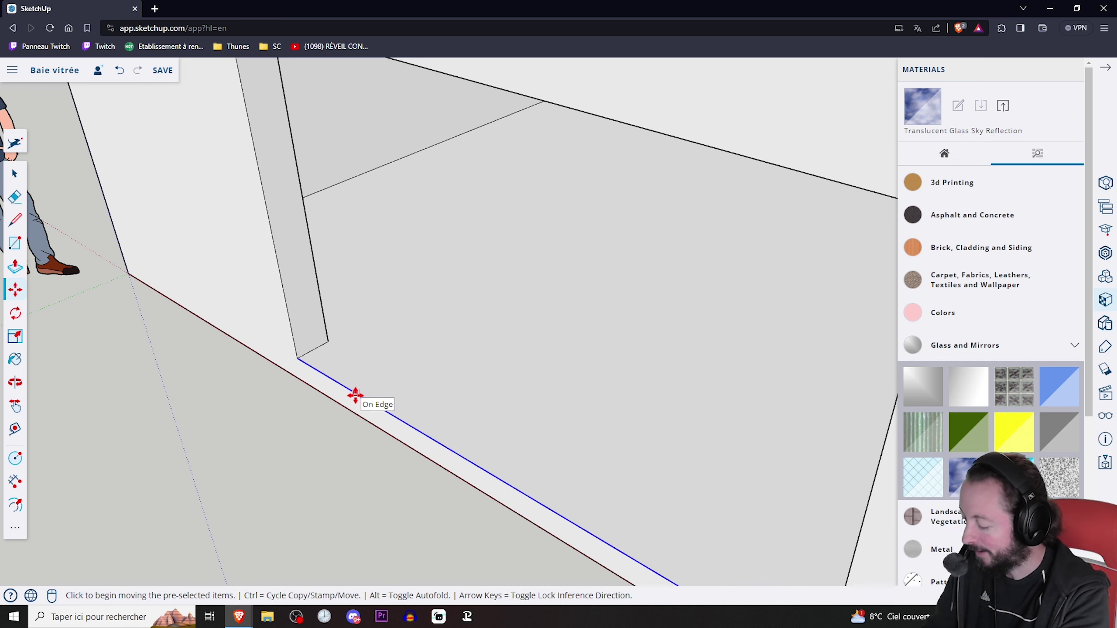
{"action": "key", "text": "ctrl"}
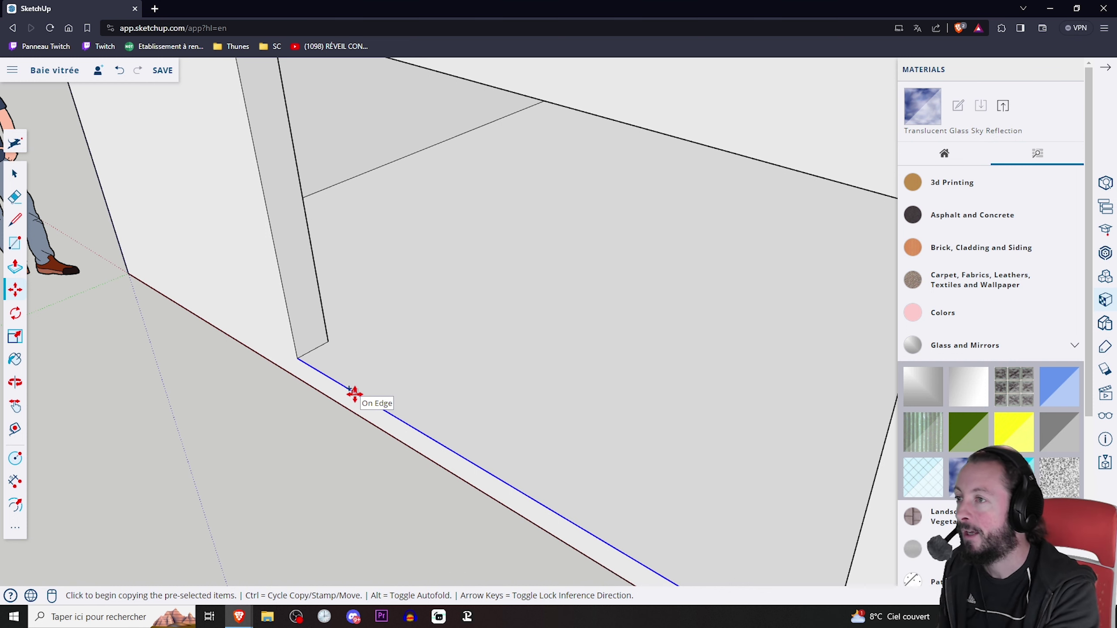
{"action": "left_click", "coordinate": [355, 393]}
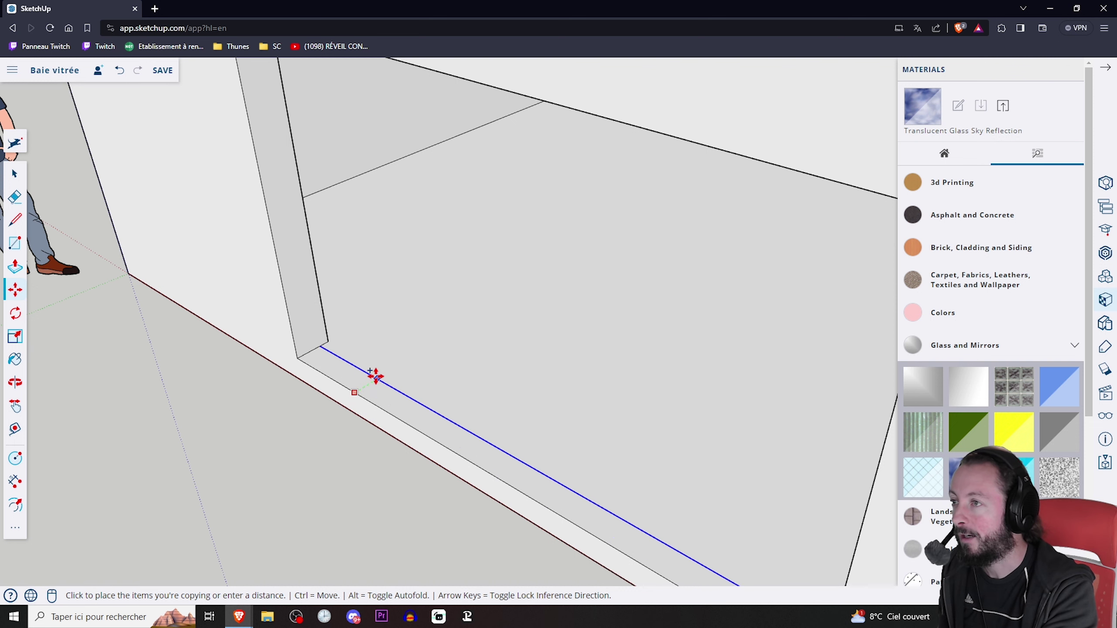
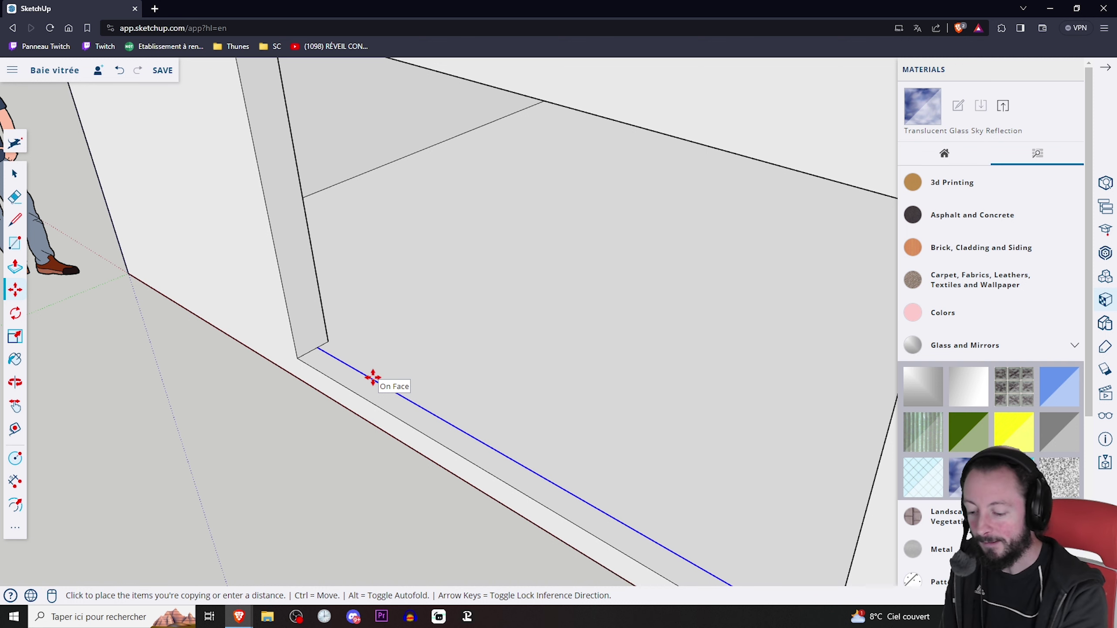
Step: Array the rail line into several evenly spaced parallel copies along the sill
{"action": "key", "text": "Return"}
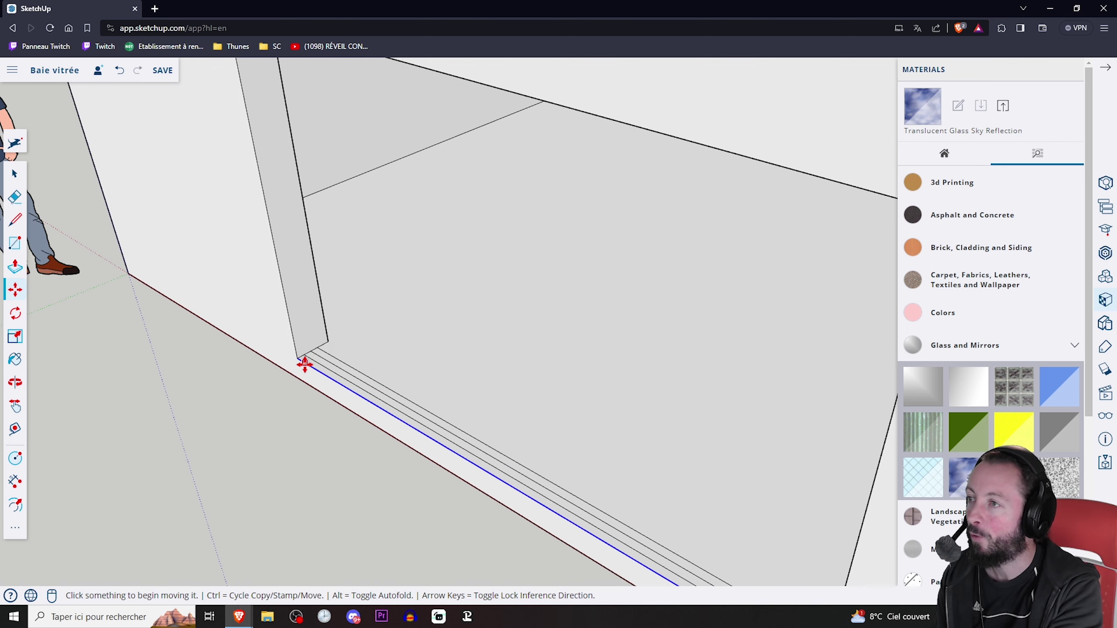
{"action": "scroll", "coordinate": [367, 451], "scroll_direction": "down", "scroll_amount": 5}
{"action": "scroll", "coordinate": [518, 429], "scroll_direction": "down", "scroll_amount": 3}
{"action": "middle_click_drag", "start_coordinate": [234, 455], "coordinate": [391, 493]}
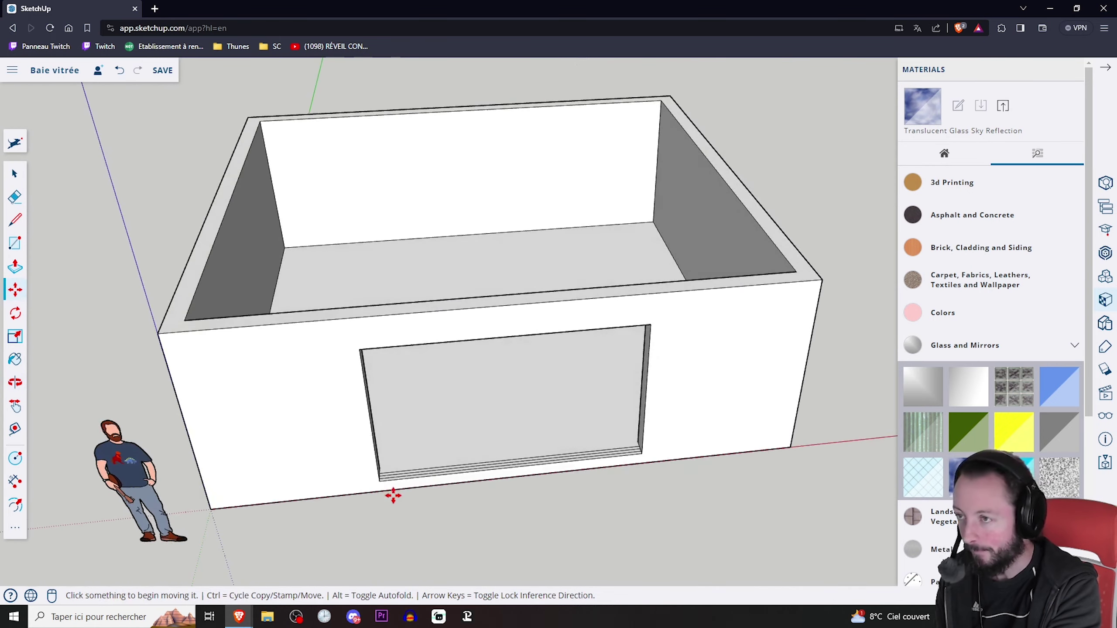
{"action": "scroll", "coordinate": [439, 464], "scroll_direction": "up", "scroll_amount": 5}
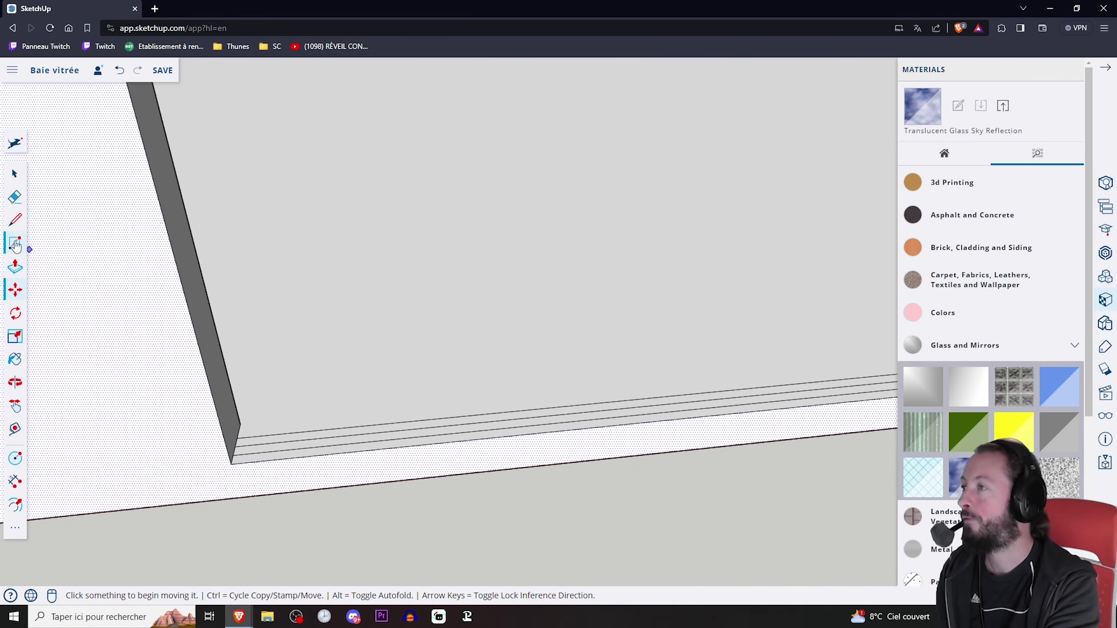
{"action": "middle_click_drag", "start_coordinate": [282, 399], "coordinate": [145, 351]}
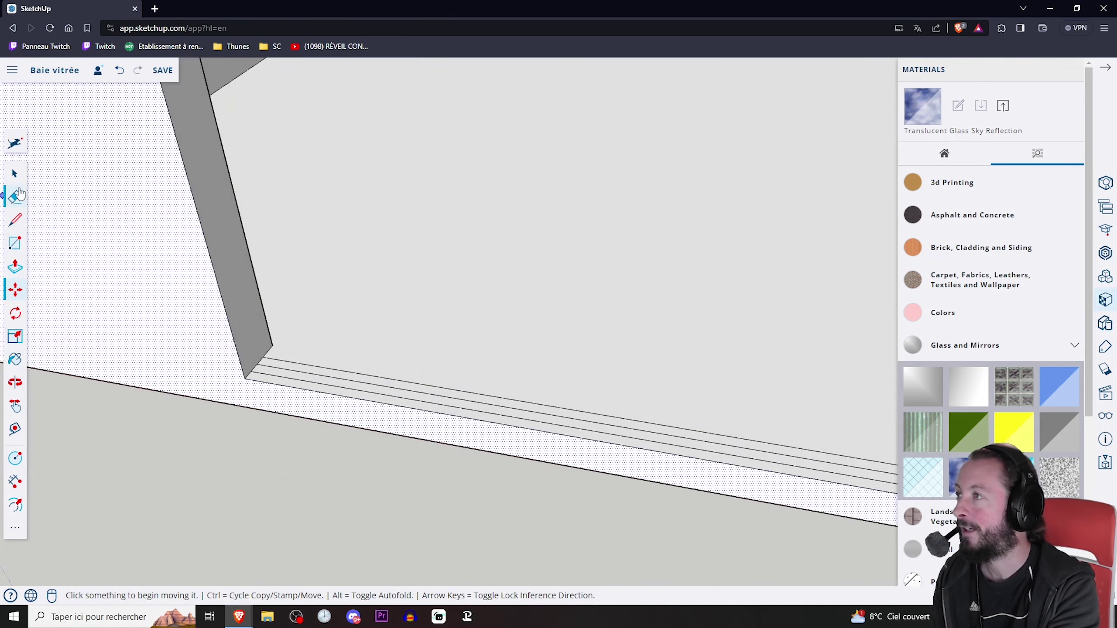
{"action": "key", "text": "space"}
{"action": "scroll", "coordinate": [257, 377], "scroll_direction": "up", "scroll_amount": 1}
{"action": "scroll", "coordinate": [260, 374], "scroll_direction": "up", "scroll_amount": 2}
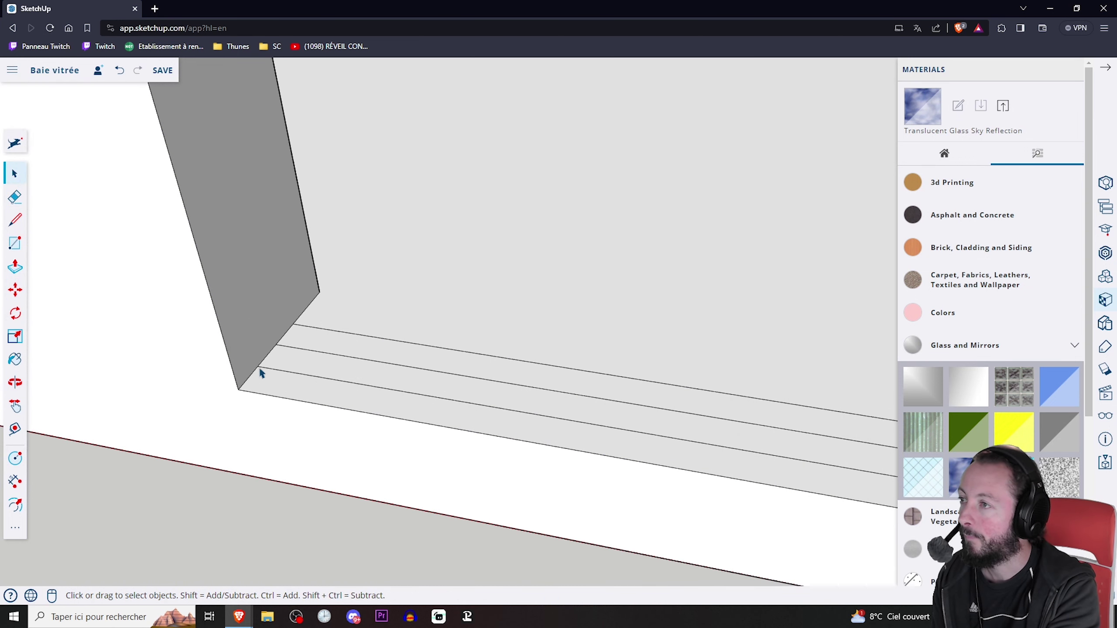
{"action": "middle_click_drag", "start_coordinate": [260, 377], "coordinate": [272, 348]}
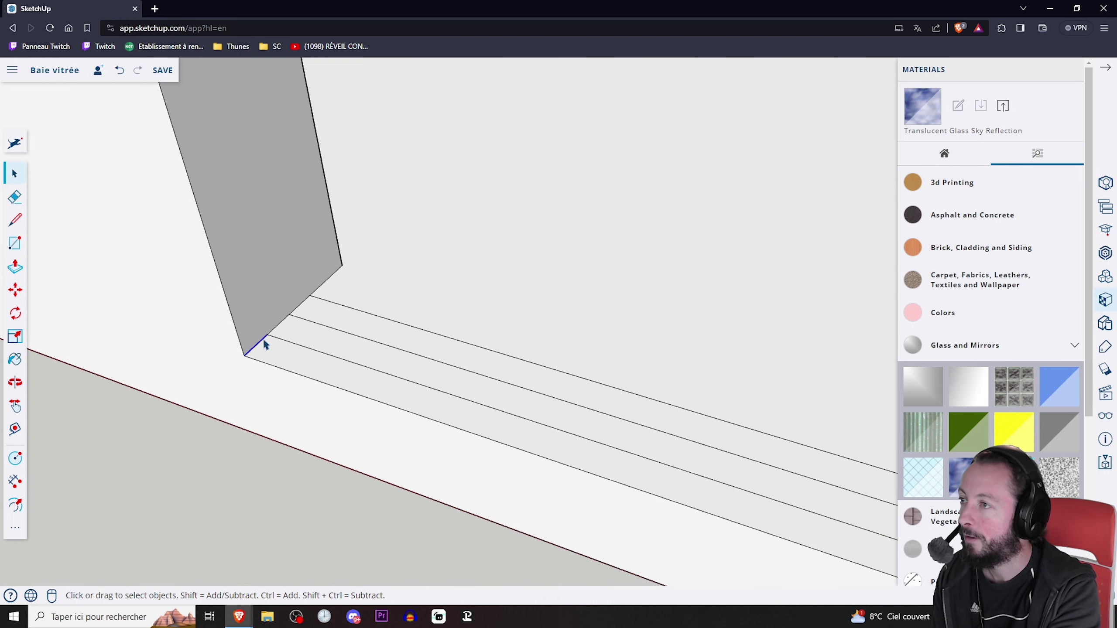
Step: Move the rail lines from the frame corner midpoint into place under the window frame
{"action": "left_click", "coordinate": [16, 295]}
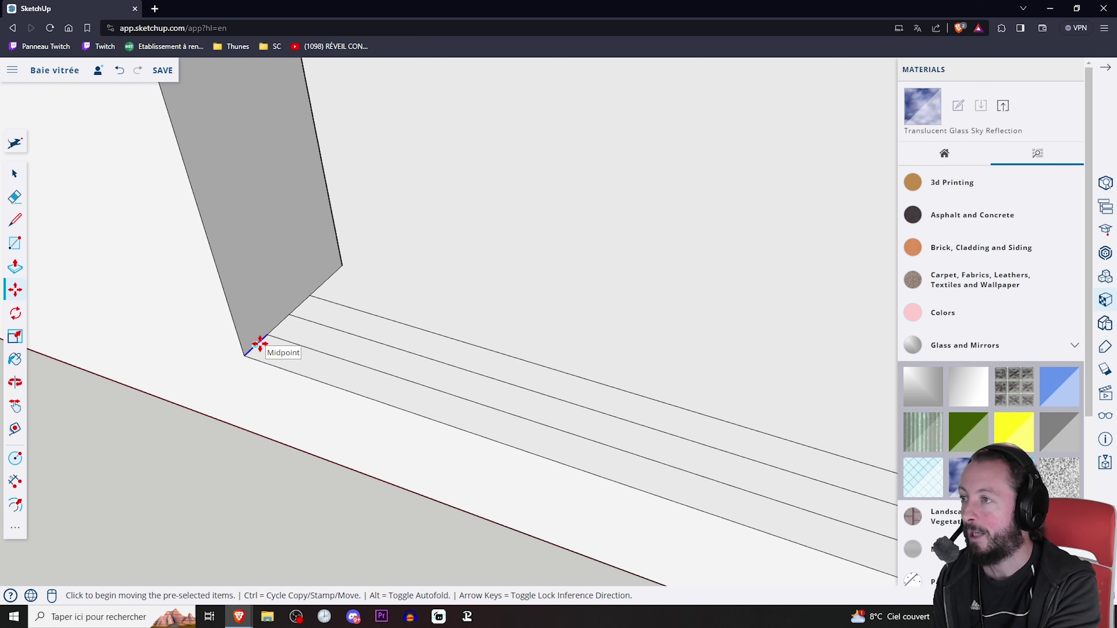
{"action": "left_click", "coordinate": [260, 344]}
{"action": "scroll", "coordinate": [258, 342], "scroll_direction": "down", "scroll_amount": 3}
{"action": "middle_click_drag", "start_coordinate": [262, 350], "coordinate": [324, 385]}
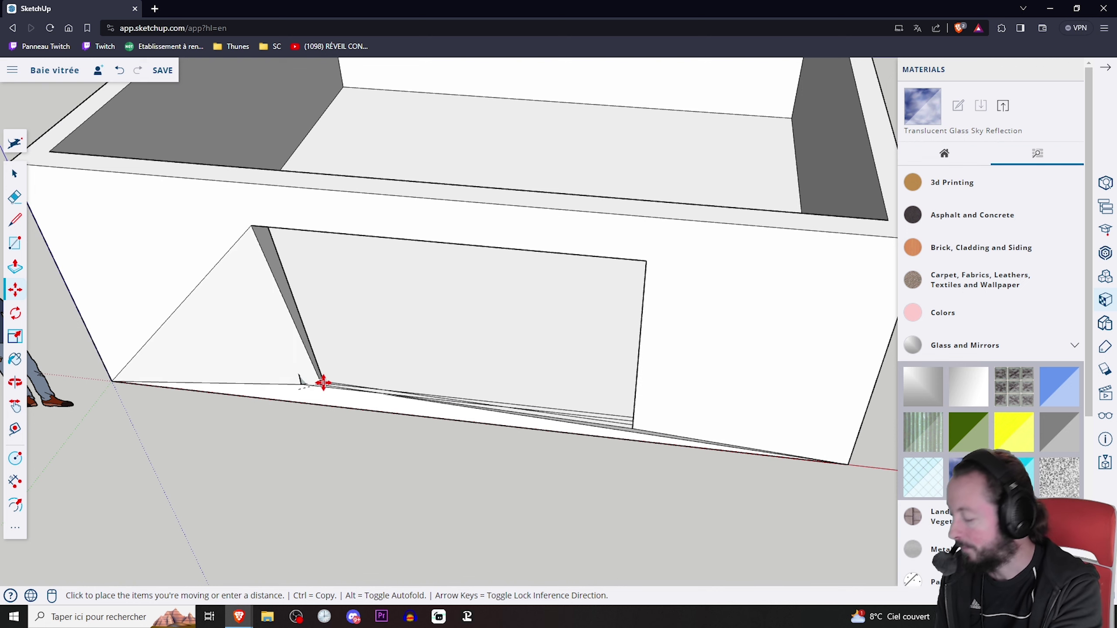
{"action": "left_click", "coordinate": [319, 381]}
{"action": "scroll", "coordinate": [304, 390], "scroll_direction": "up", "scroll_amount": 3}
{"action": "middle_click_drag", "start_coordinate": [304, 390], "coordinate": [295, 350]}
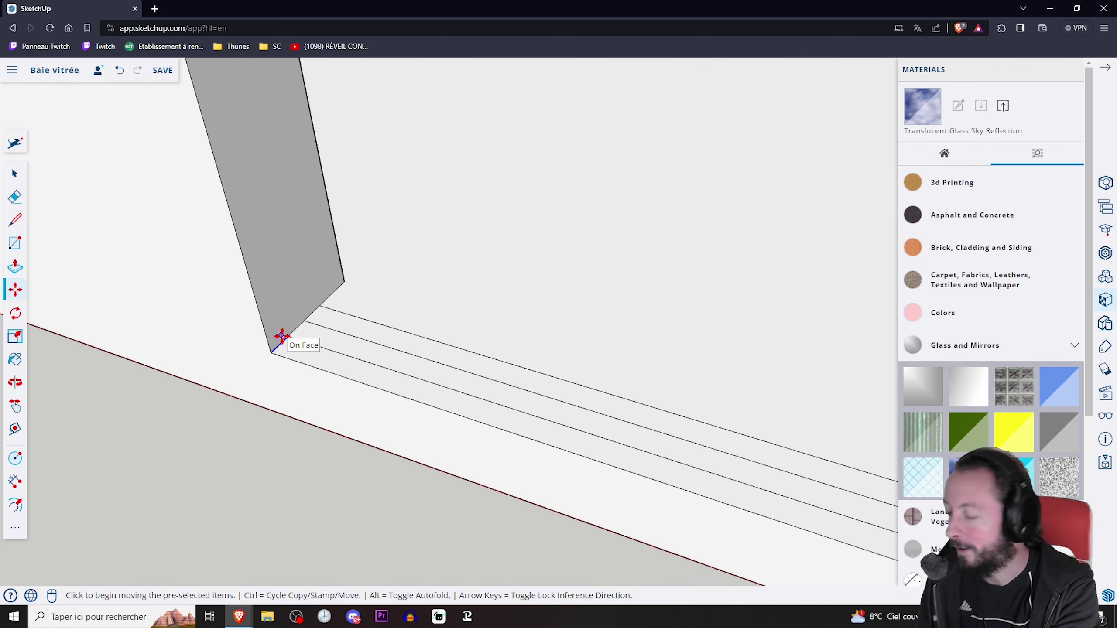
Step: Copy the sill's end edge from its corner to the opposite corner's midpoint
{"action": "key", "text": "ctrl"}
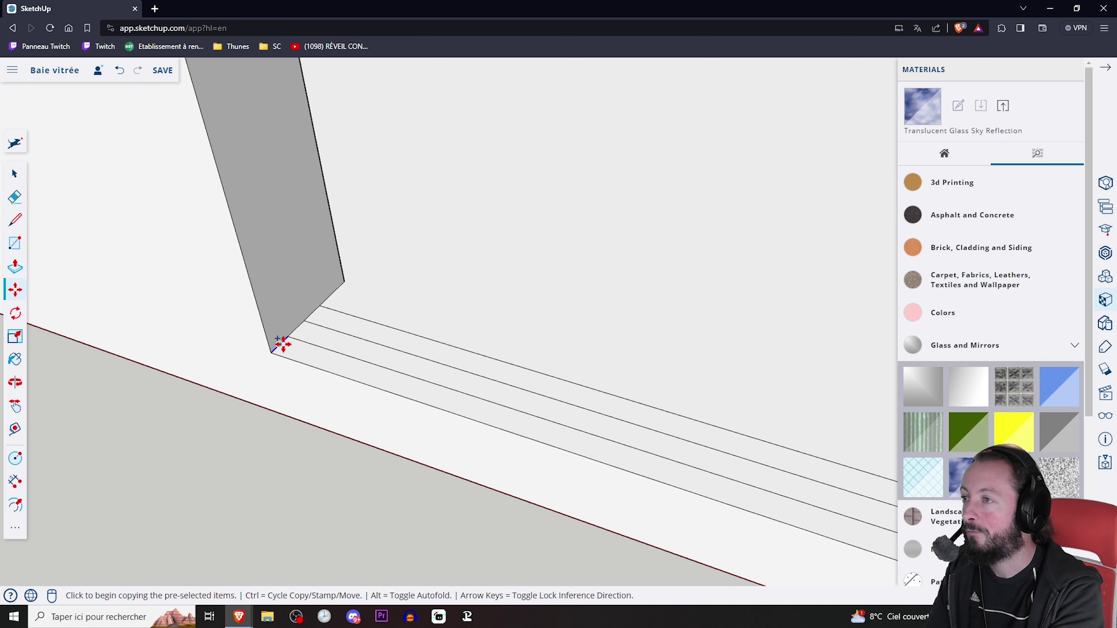
{"action": "left_click", "coordinate": [282, 344]}
{"action": "scroll", "coordinate": [281, 346], "scroll_direction": "down", "scroll_amount": 3}
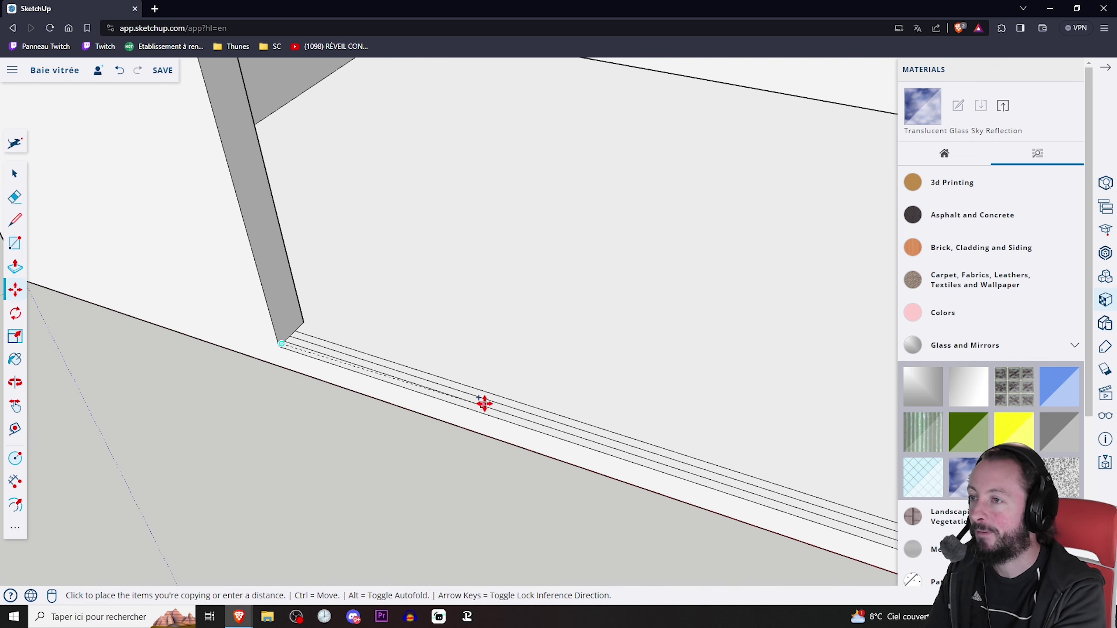
{"action": "scroll", "coordinate": [484, 404], "scroll_direction": "down", "scroll_amount": 5}
{"action": "middle_click_drag", "start_coordinate": [444, 407], "coordinate": [633, 425]}
{"action": "scroll", "coordinate": [718, 332], "scroll_direction": "up", "scroll_amount": 5}
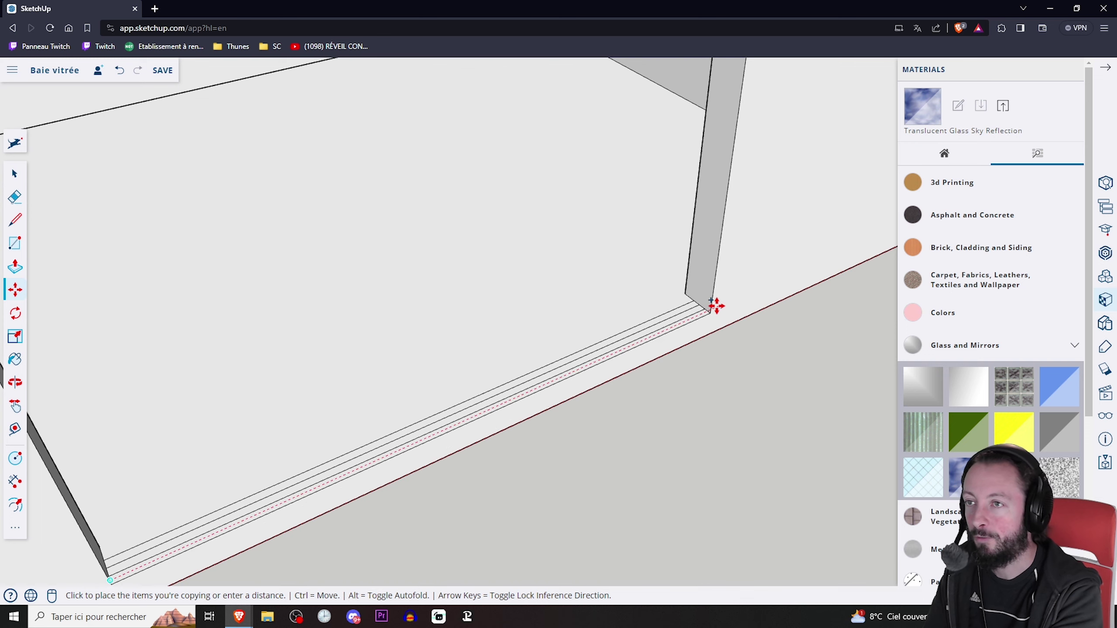
{"action": "scroll", "coordinate": [716, 306], "scroll_direction": "up", "scroll_amount": 3}
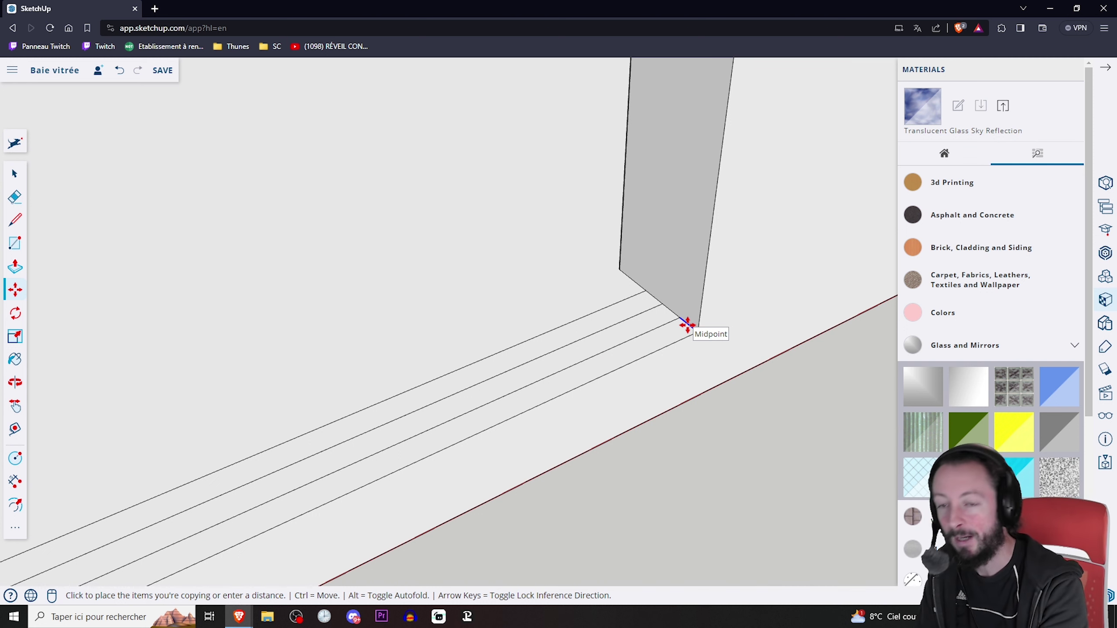
{"action": "left_click", "coordinate": [687, 326]}
{"action": "scroll", "coordinate": [692, 330], "scroll_direction": "down", "scroll_amount": 3}
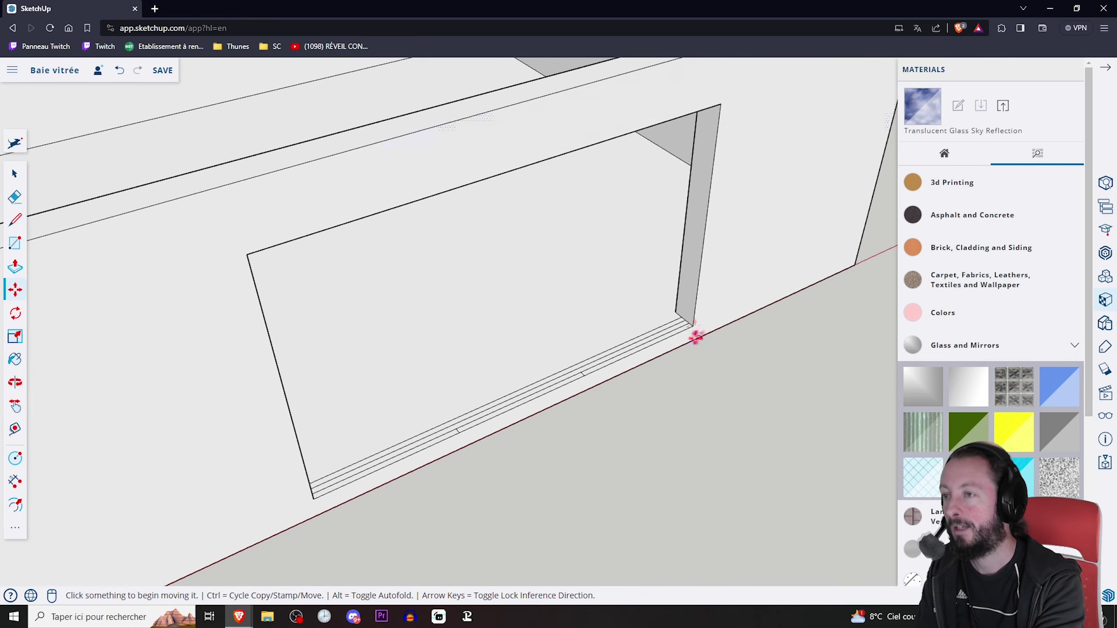
{"action": "middle_click_drag", "start_coordinate": [499, 427], "coordinate": [441, 416]}
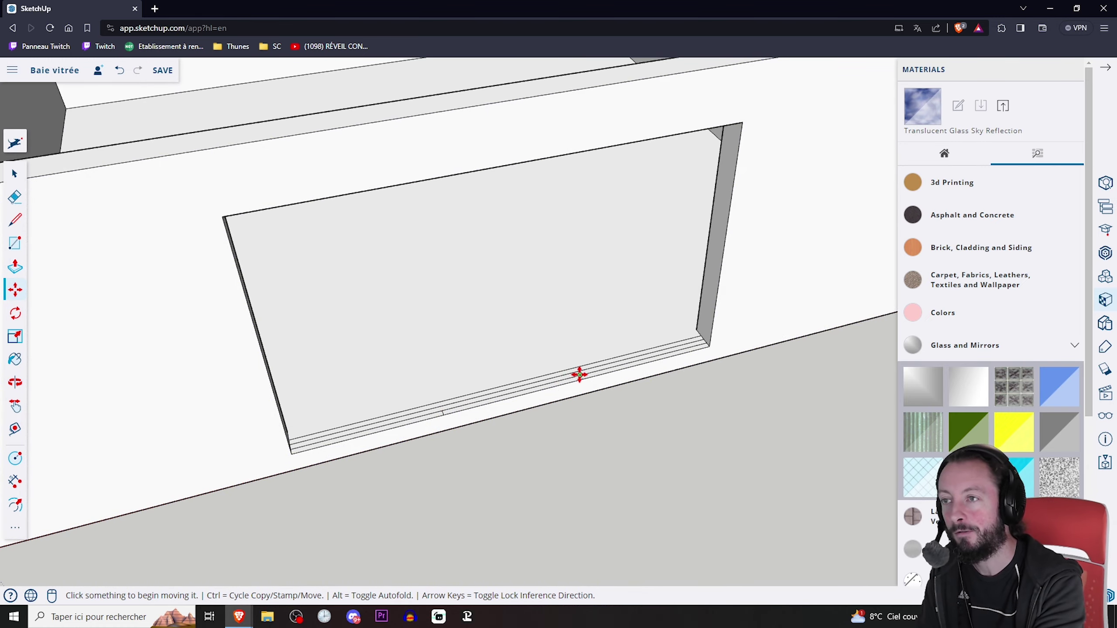
{"action": "left_click", "coordinate": [15, 220]}
{"action": "scroll", "coordinate": [429, 399], "scroll_direction": "up", "scroll_amount": 5}
Step: Draw two short cross lines over the rails at the marked midpoints, making three sections
{"action": "scroll", "coordinate": [470, 414], "scroll_direction": "up", "scroll_amount": 2}
{"action": "left_click", "coordinate": [484, 411]}
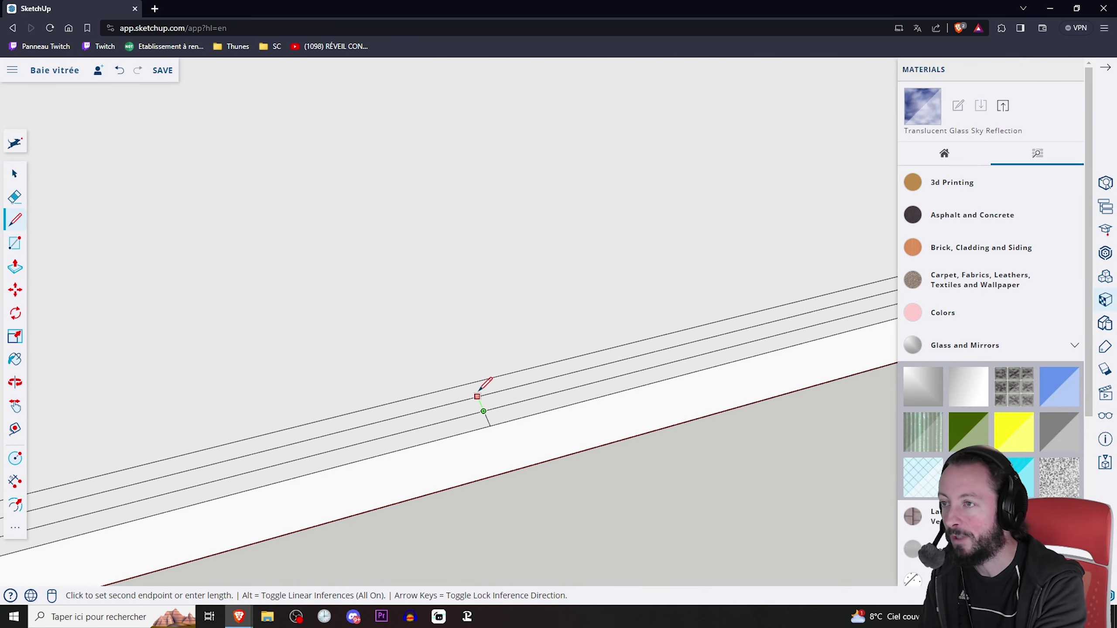
{"action": "left_click", "coordinate": [472, 382]}
{"action": "scroll", "coordinate": [436, 366], "scroll_direction": "down", "scroll_amount": 3}
{"action": "scroll", "coordinate": [437, 367], "scroll_direction": "down", "scroll_amount": 2}
{"action": "scroll", "coordinate": [633, 336], "scroll_direction": "up", "scroll_amount": 5}
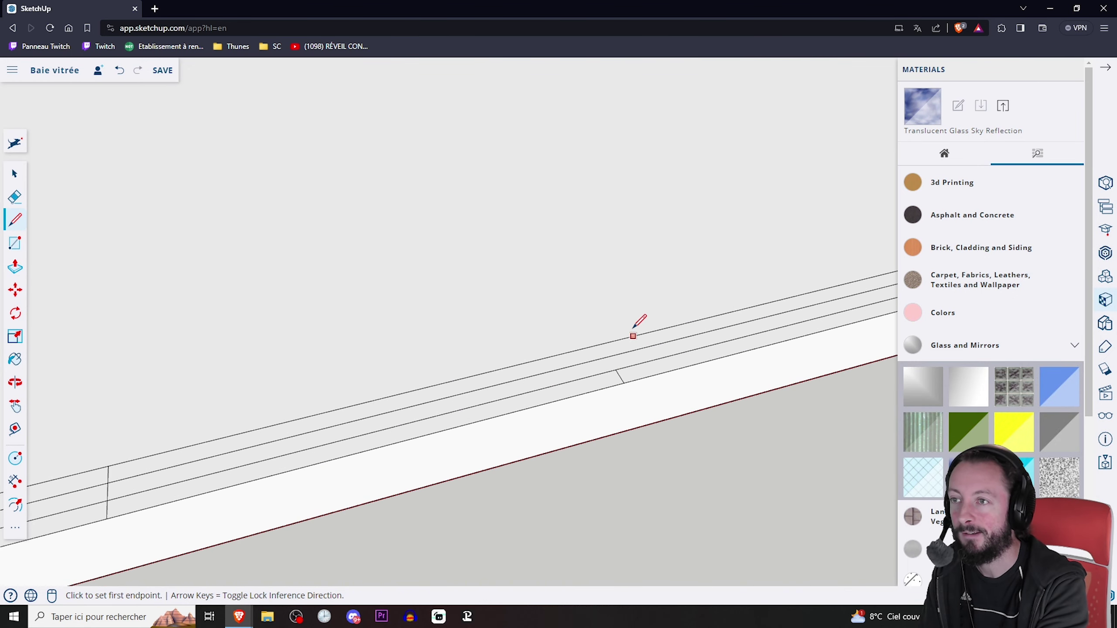
{"action": "left_click", "coordinate": [615, 370]}
{"action": "left_click", "coordinate": [600, 344]}
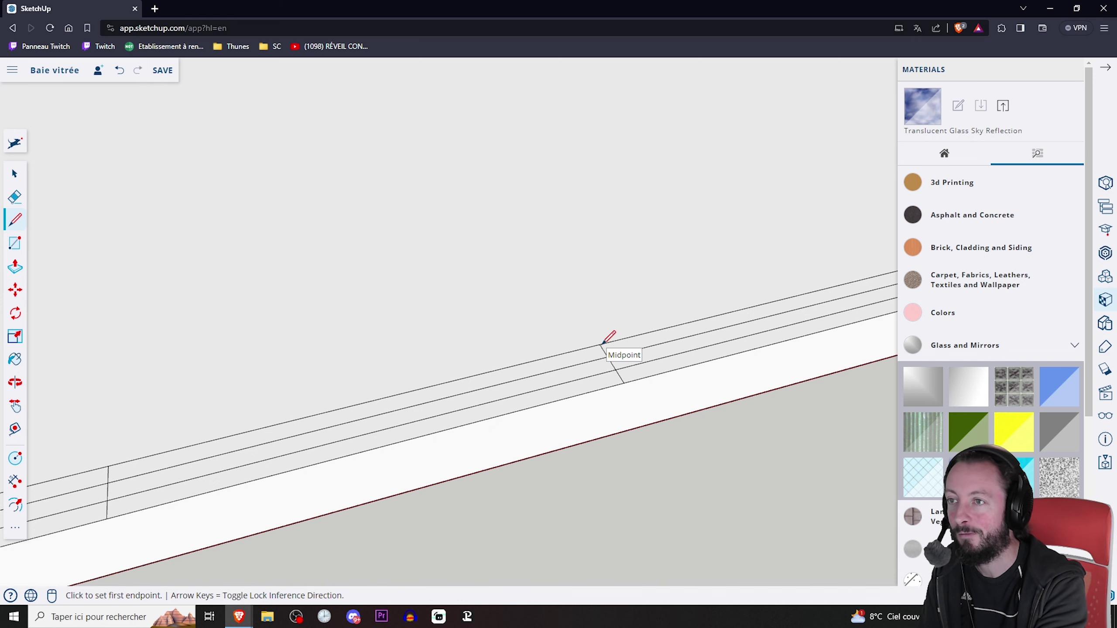
{"action": "middle_click_drag", "start_coordinate": [607, 335], "coordinate": [578, 359]}
{"action": "scroll", "coordinate": [530, 344], "scroll_direction": "down", "scroll_amount": 3}
{"action": "scroll", "coordinate": [524, 351], "scroll_direction": "down", "scroll_amount": 3}
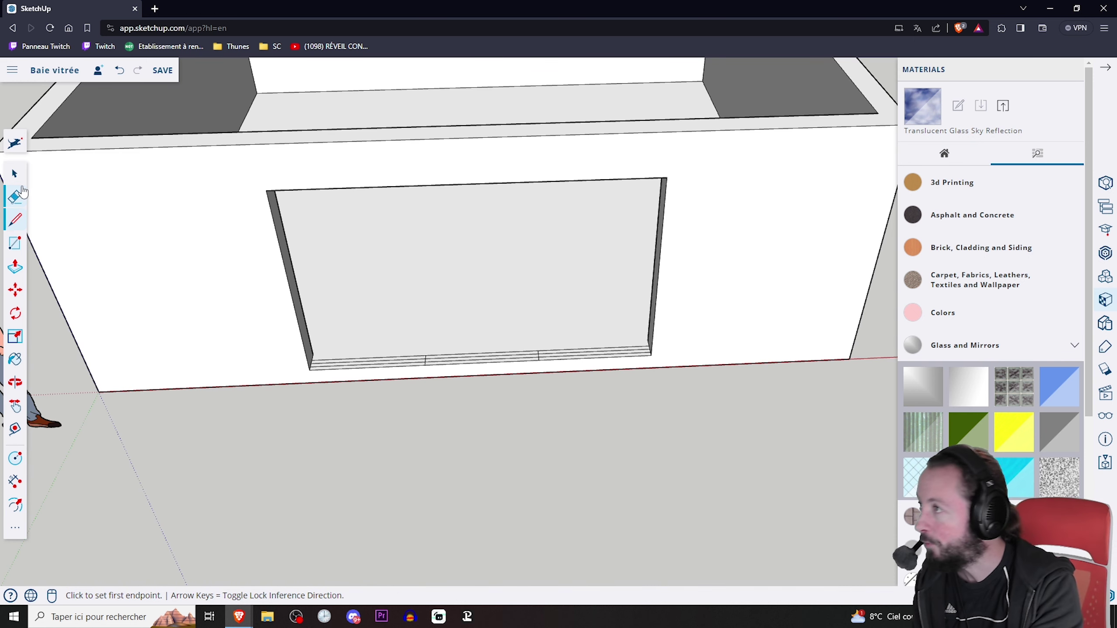
Step: Push/Pull the end rail section up to the opening's top header as a full-height panel
{"action": "left_click", "coordinate": [14, 266]}
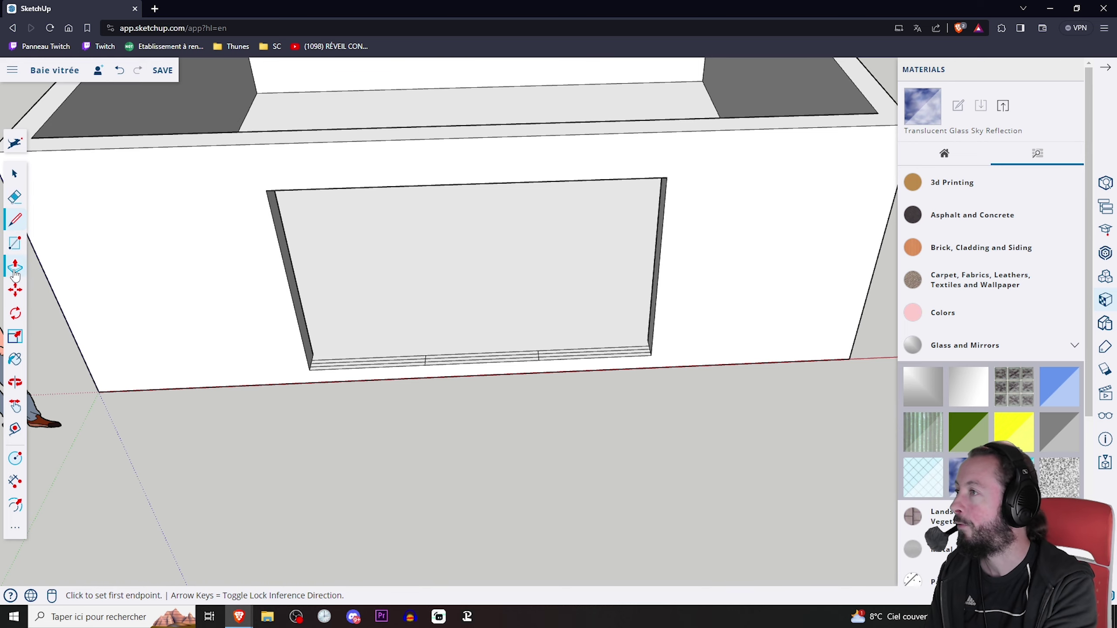
{"action": "scroll", "coordinate": [616, 364], "scroll_direction": "up", "scroll_amount": 3}
{"action": "scroll", "coordinate": [610, 353], "scroll_direction": "up", "scroll_amount": 3}
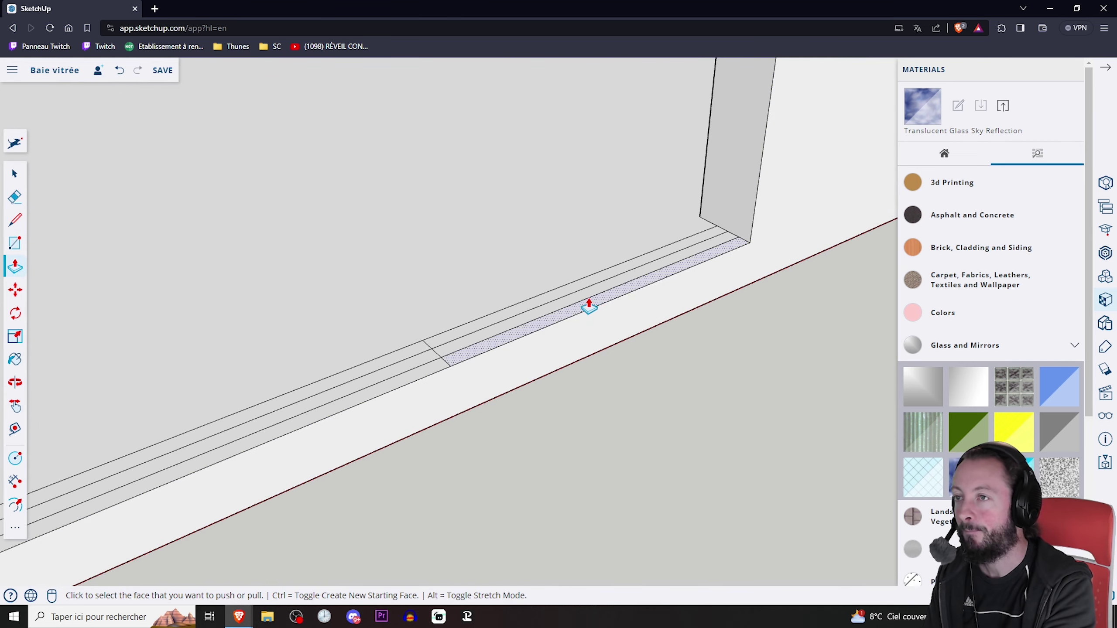
{"action": "middle_click_drag", "start_coordinate": [579, 287], "coordinate": [596, 261]}
{"action": "scroll", "coordinate": [606, 247], "scroll_direction": "down", "scroll_amount": 5}
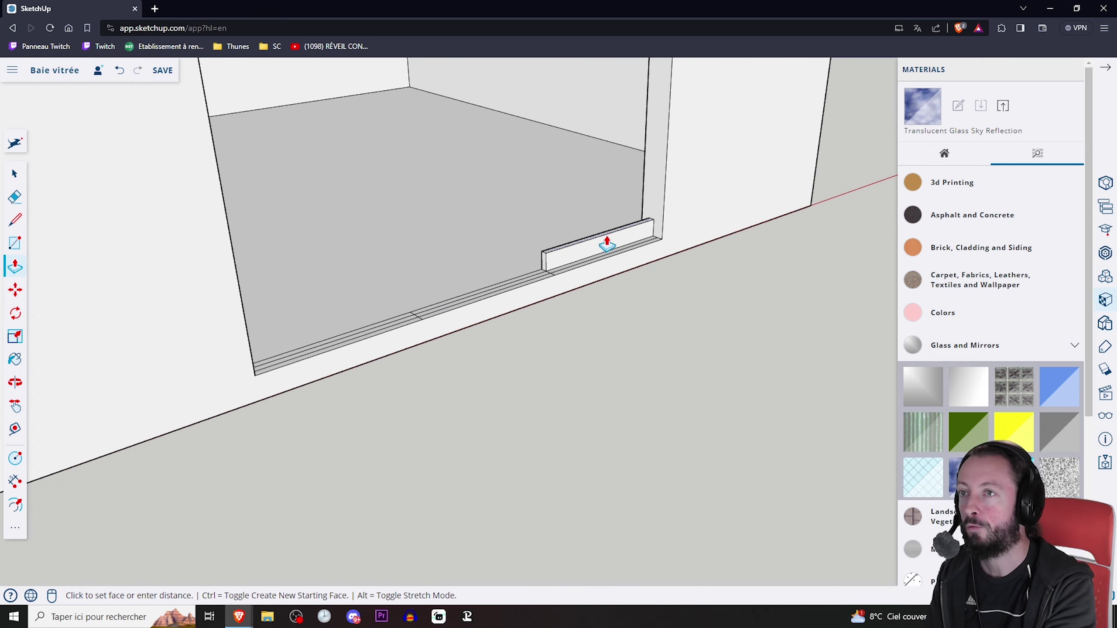
{"action": "left_click", "coordinate": [607, 244]}
{"action": "middle_click_drag", "start_coordinate": [666, 152], "coordinate": [619, 170]}
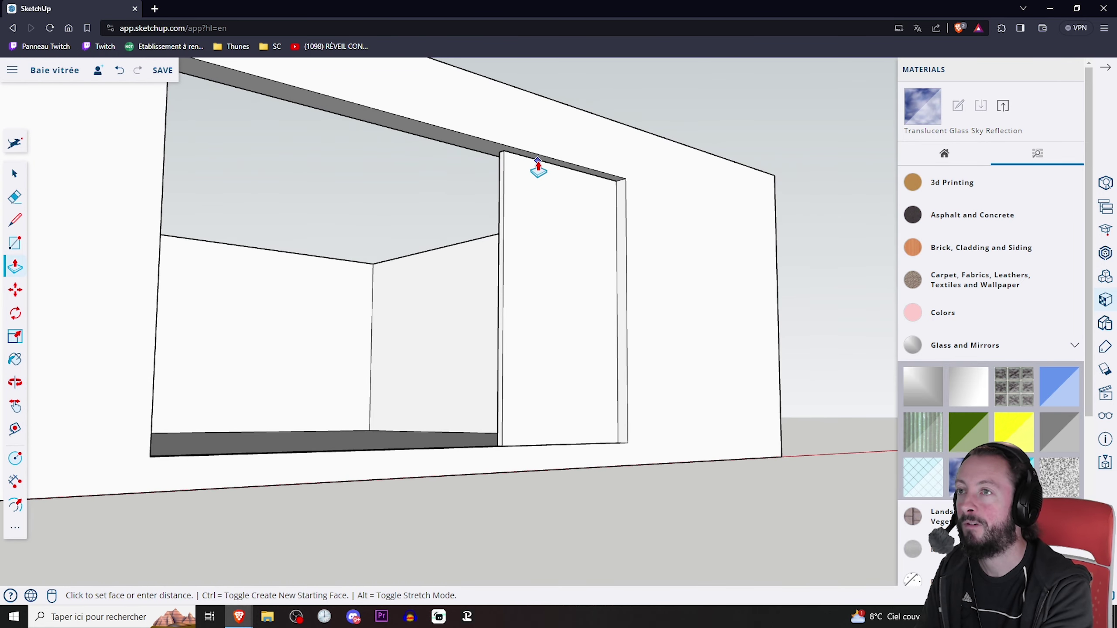
{"action": "left_click", "coordinate": [541, 159]}
{"action": "middle_click_drag", "start_coordinate": [666, 152], "coordinate": [135, 215]}
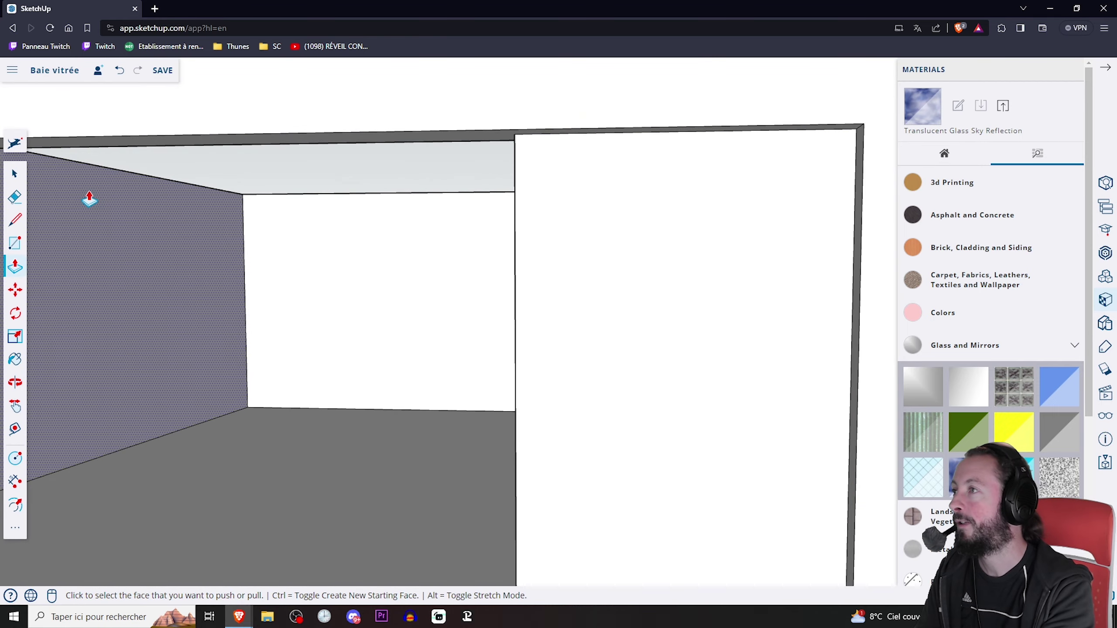
{"action": "scroll", "coordinate": [416, 264], "scroll_direction": "down", "scroll_amount": 5}
{"action": "scroll", "coordinate": [494, 267], "scroll_direction": "down", "scroll_amount": 3}
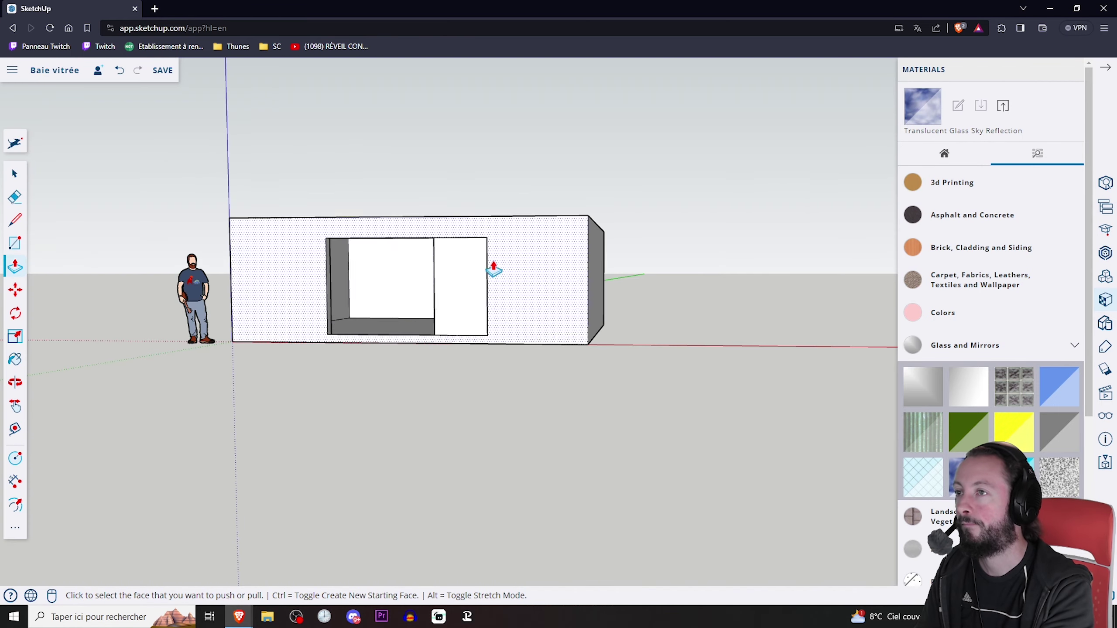
{"action": "scroll", "coordinate": [427, 257], "scroll_direction": "up", "scroll_amount": 3}
Step: Box-select the new door panel and inspect it down to its bottom edge
{"action": "scroll", "coordinate": [227, 220], "scroll_direction": "up", "scroll_amount": 1}
{"action": "key", "text": "space"}
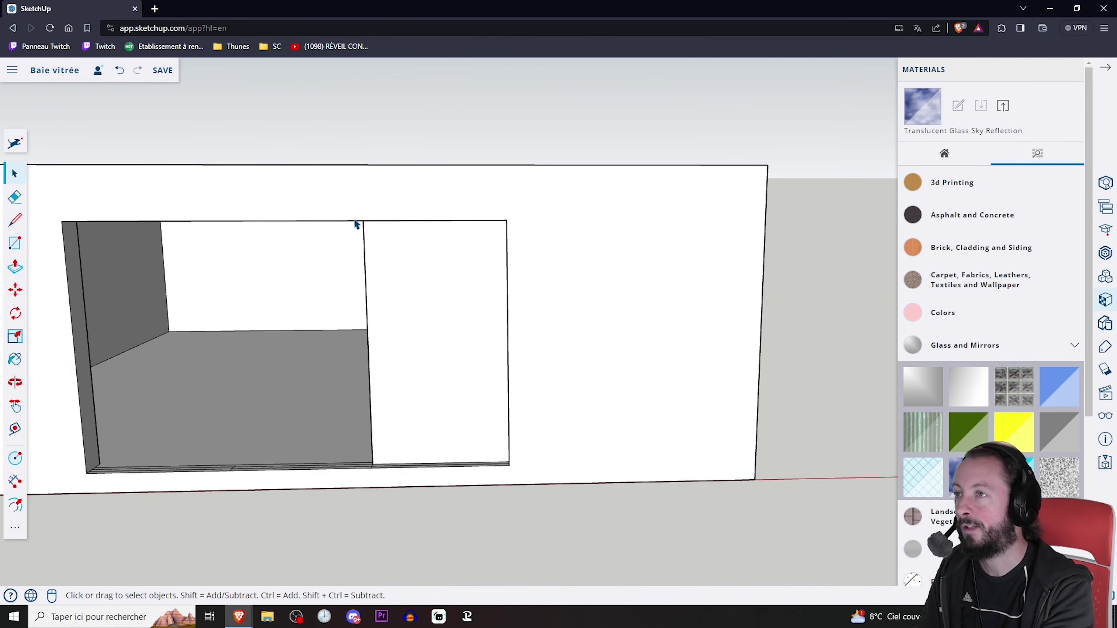
{"action": "left_click_drag", "start_coordinate": [352, 211], "coordinate": [543, 482]}
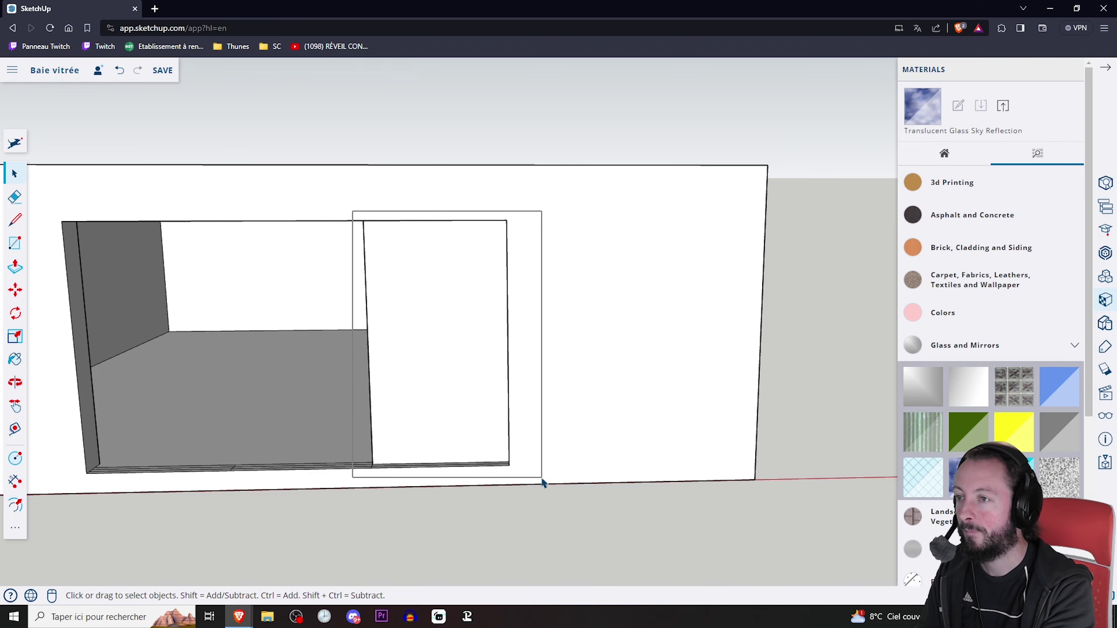
{"action": "mouse_move", "coordinate": [424, 429]}
{"action": "middle_mouse_down"}
{"action": "mouse_move", "coordinate": [728, 364]}
{"action": "mouse_move", "coordinate": [628, 370]}
{"action": "middle_mouse_up"}
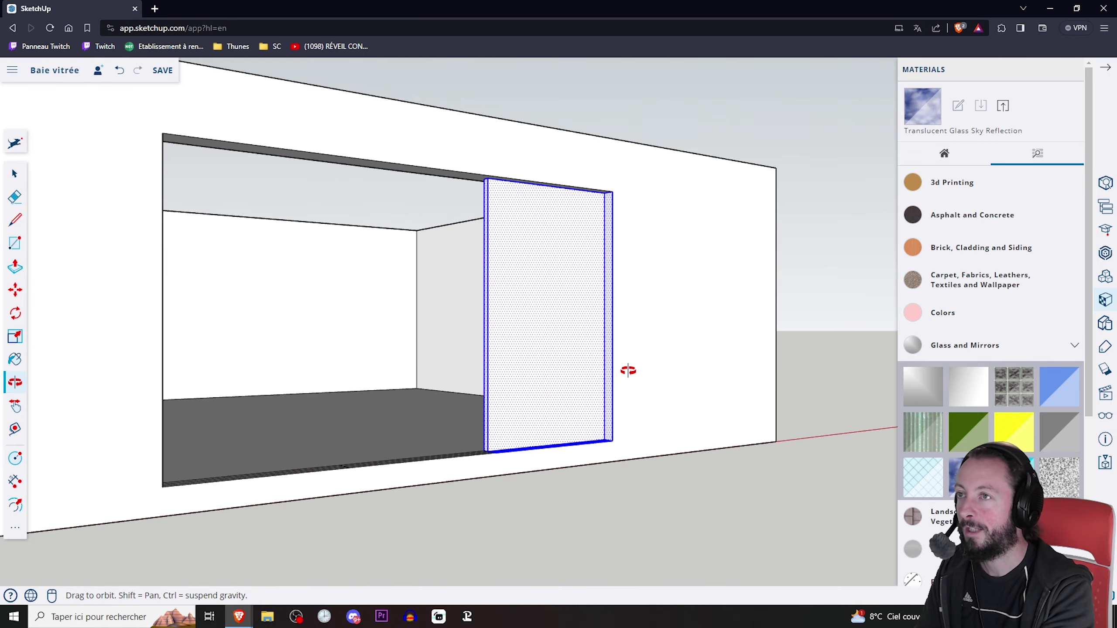
{"action": "scroll", "coordinate": [596, 180], "scroll_direction": "up", "scroll_amount": 5}
{"action": "middle_click_drag", "start_coordinate": [638, 207], "coordinate": [595, 270]}
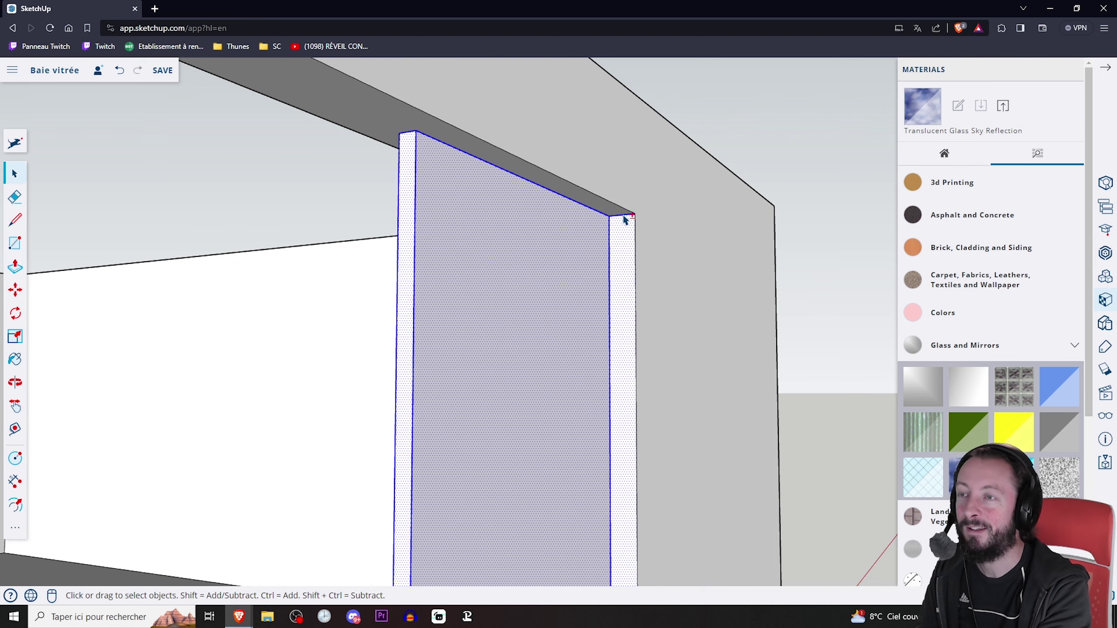
{"action": "middle_click_drag", "start_coordinate": [648, 237], "coordinate": [656, 260]}
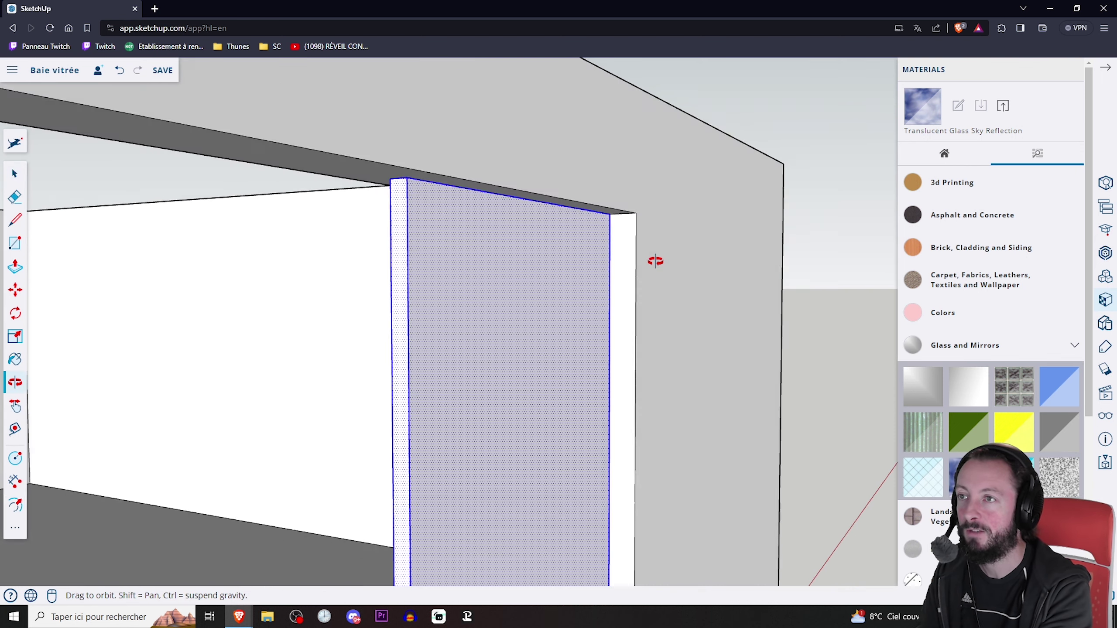
{"action": "scroll", "coordinate": [673, 370], "scroll_direction": "down", "scroll_amount": 10}
{"action": "scroll", "coordinate": [674, 399], "scroll_direction": "up", "scroll_amount": 10}
{"action": "scroll", "coordinate": [674, 398], "scroll_direction": "up", "scroll_amount": 3}
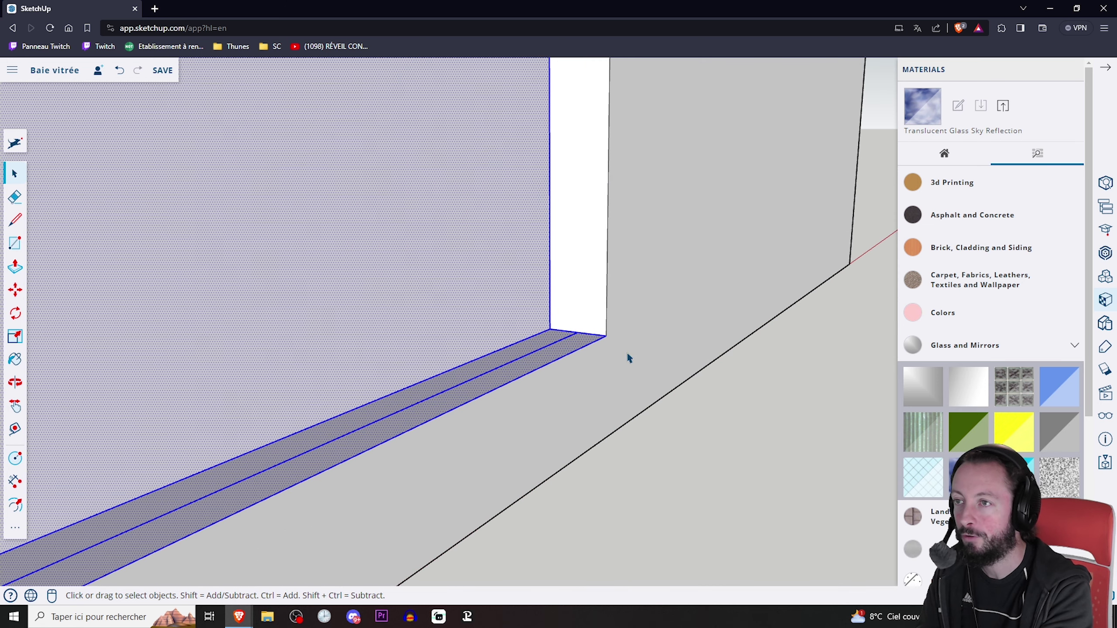
Step: Drop the rail strip's faces and lower edge from the selection, adding the panel's vertical edge
{"action": "left_click", "coordinate": [563, 336], "text": "shift"}
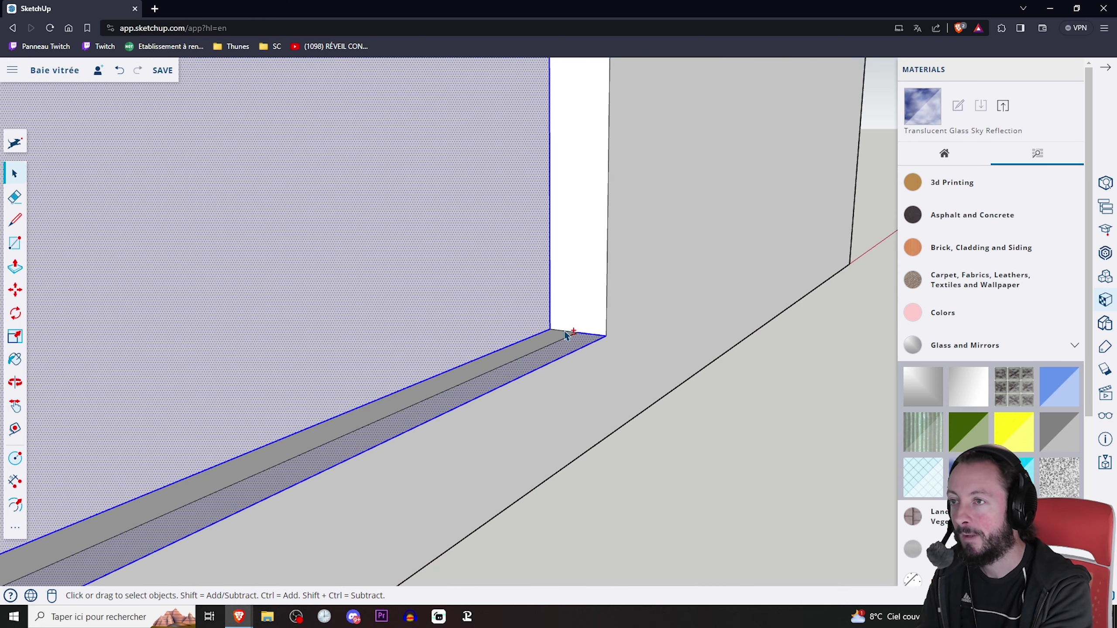
{"action": "left_click", "coordinate": [595, 342], "text": "shift"}
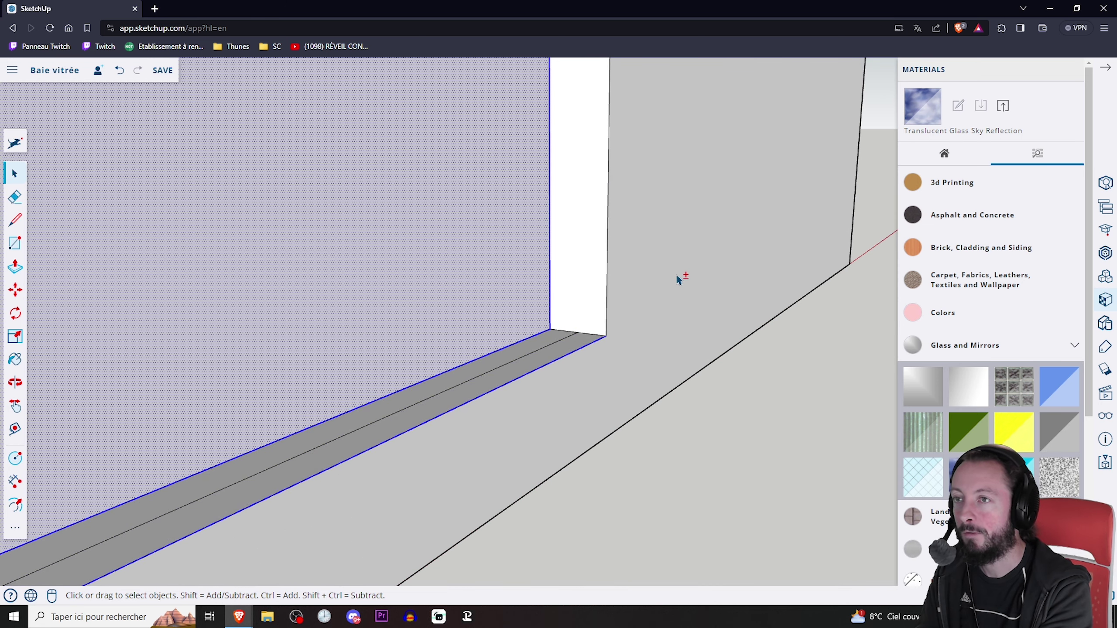
{"action": "left_click", "coordinate": [579, 349], "text": "shift"}
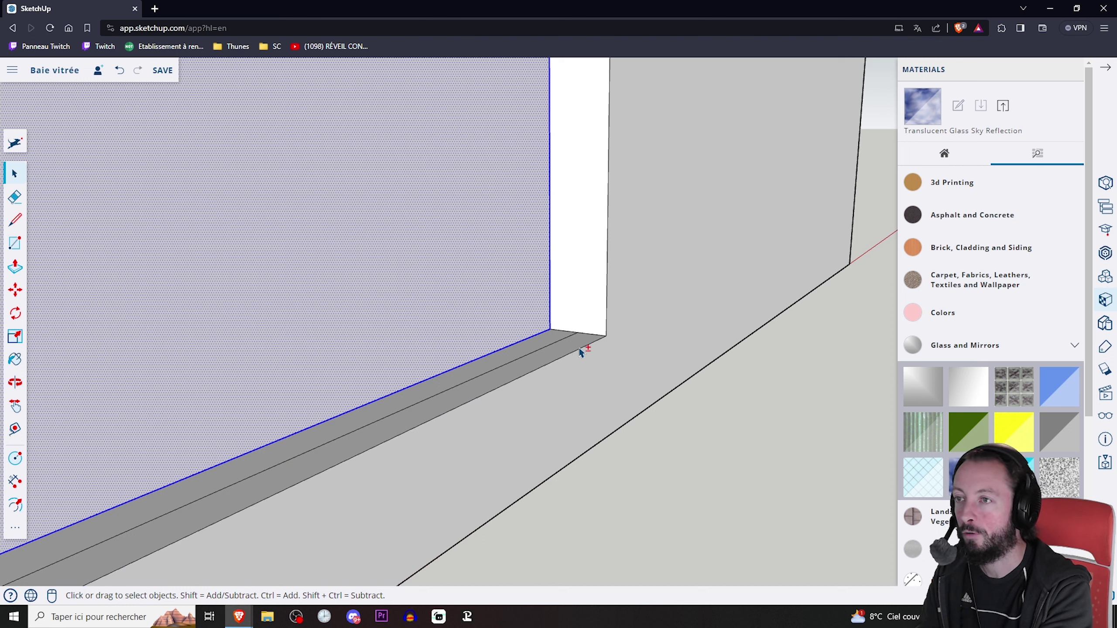
{"action": "left_click", "coordinate": [609, 275], "text": "shift"}
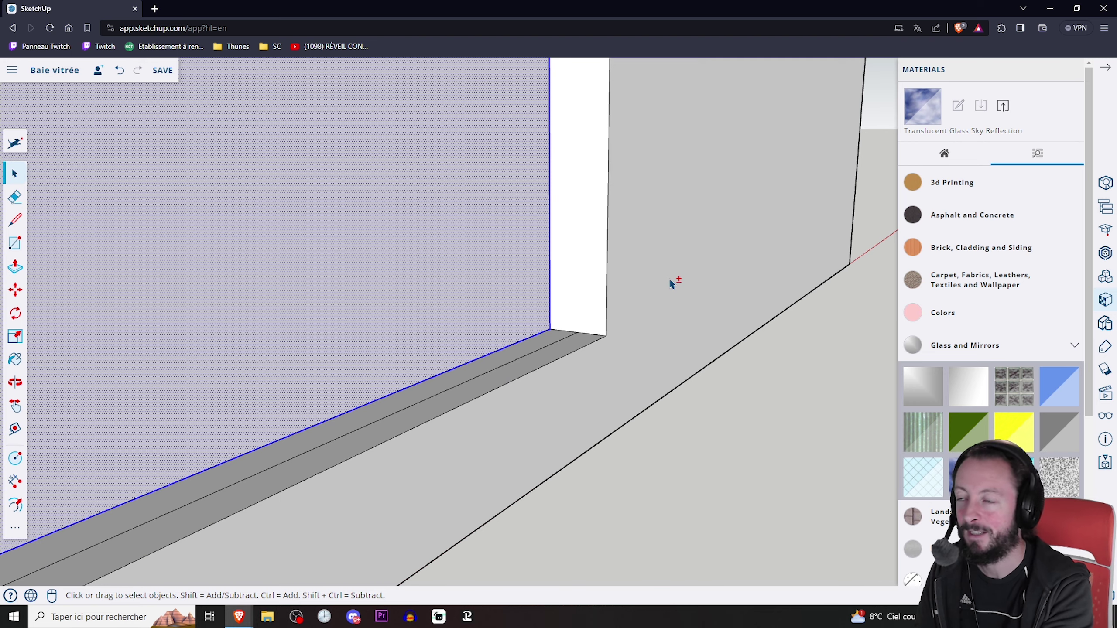
{"action": "middle_click_drag", "start_coordinate": [673, 282], "coordinate": [445, 376]}
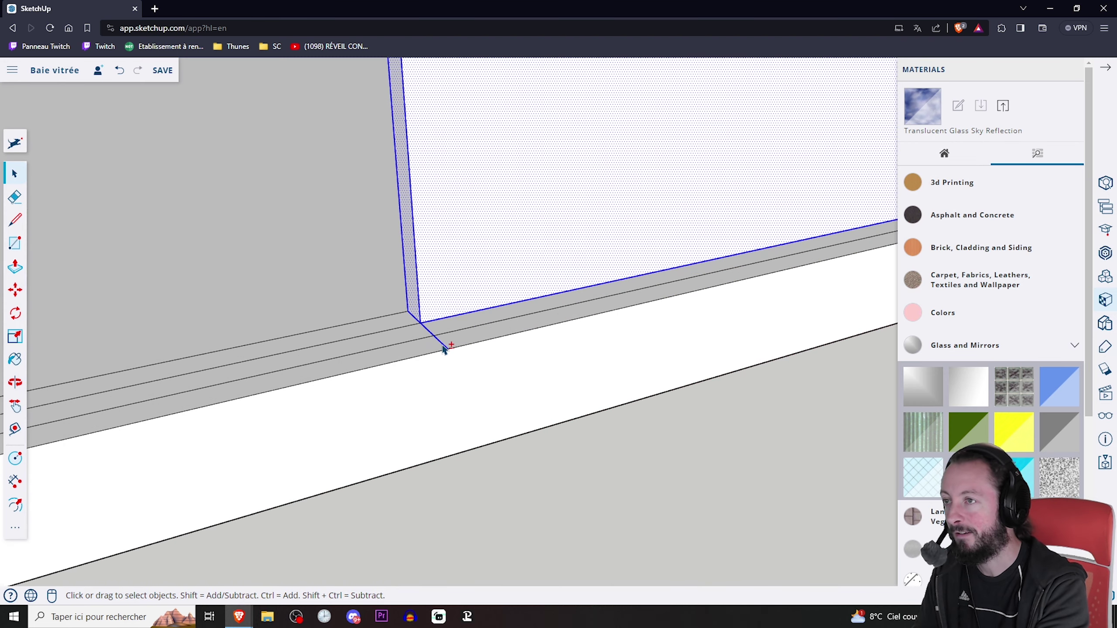
{"action": "scroll", "coordinate": [432, 334], "scroll_direction": "down", "scroll_amount": 2}
{"action": "scroll", "coordinate": [436, 332], "scroll_direction": "down", "scroll_amount": 3}
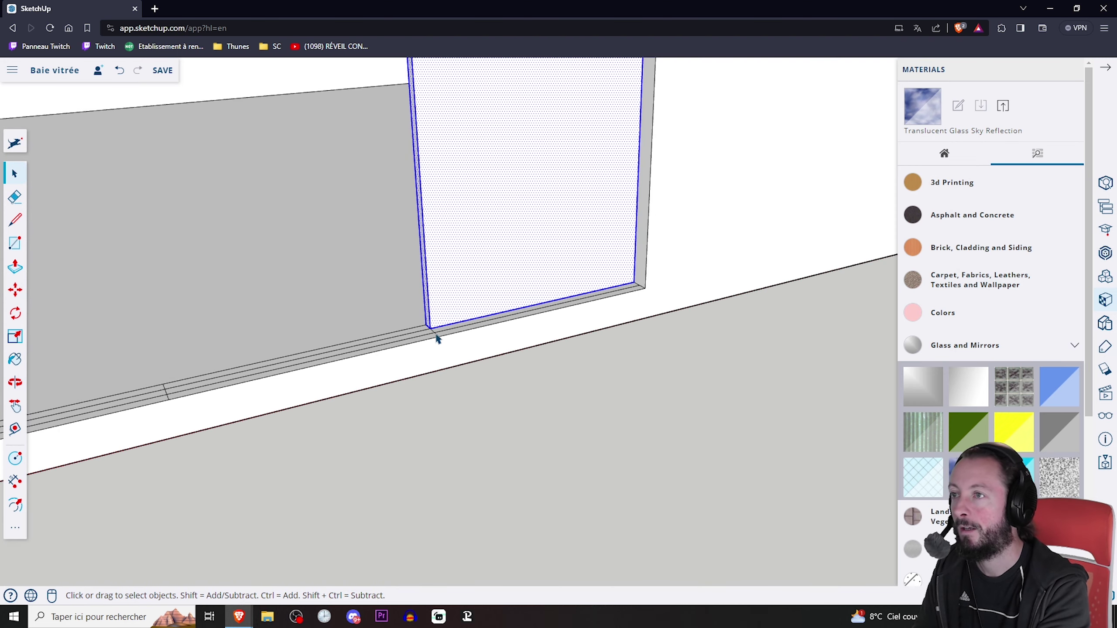
{"action": "mouse_move", "coordinate": [439, 335]}
{"action": "middle_mouse_down"}
{"action": "mouse_move", "coordinate": [660, 190]}
{"action": "mouse_move", "coordinate": [712, 226]}
{"action": "mouse_move", "coordinate": [503, 305]}
{"action": "middle_mouse_up"}
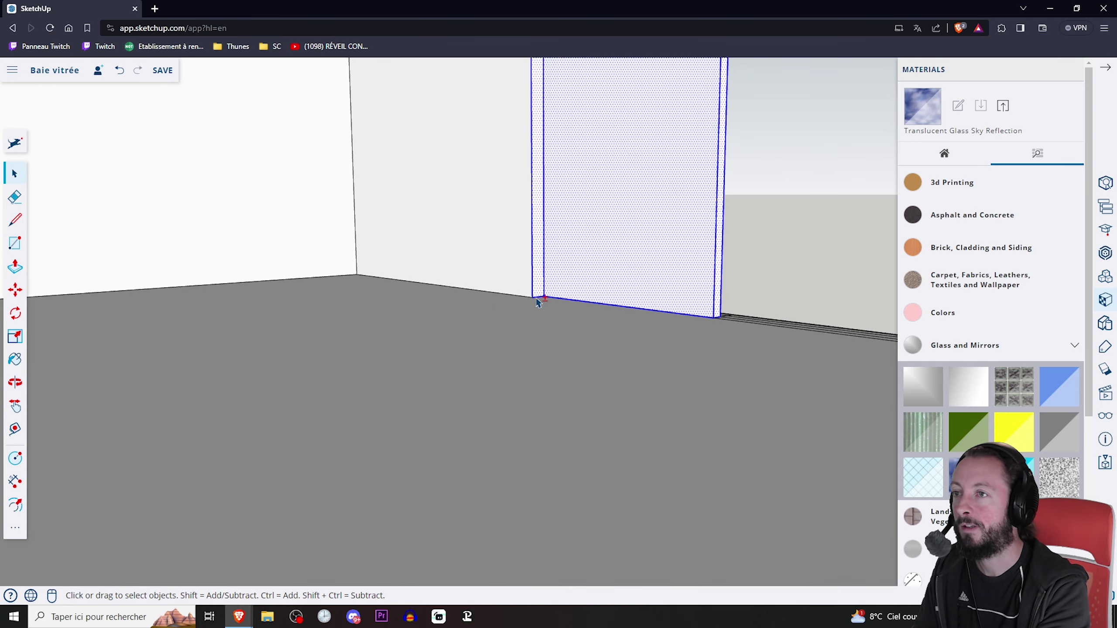
{"action": "scroll", "coordinate": [550, 274], "scroll_direction": "up", "scroll_amount": 3}
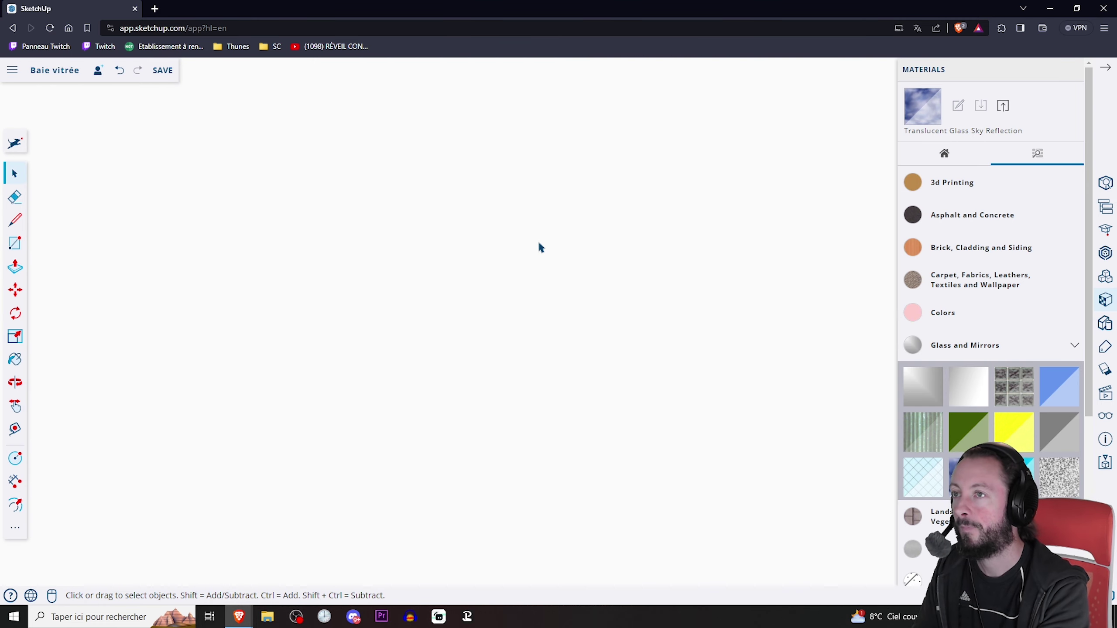
{"action": "scroll", "coordinate": [539, 242], "scroll_direction": "down", "scroll_amount": 3}
{"action": "scroll", "coordinate": [539, 224], "scroll_direction": "down", "scroll_amount": 2}
Step: Remove the panel's narrow side face from the selection, review it from above, then undo once
{"action": "mouse_move", "coordinate": [539, 224]}
{"action": "middle_mouse_down"}
{"action": "mouse_move", "coordinate": [538, 190]}
{"action": "mouse_move", "coordinate": [416, 257]}
{"action": "mouse_move", "coordinate": [444, 154]}
{"action": "middle_mouse_up"}
{"action": "scroll", "coordinate": [538, 190], "scroll_direction": "up", "scroll_amount": 5}
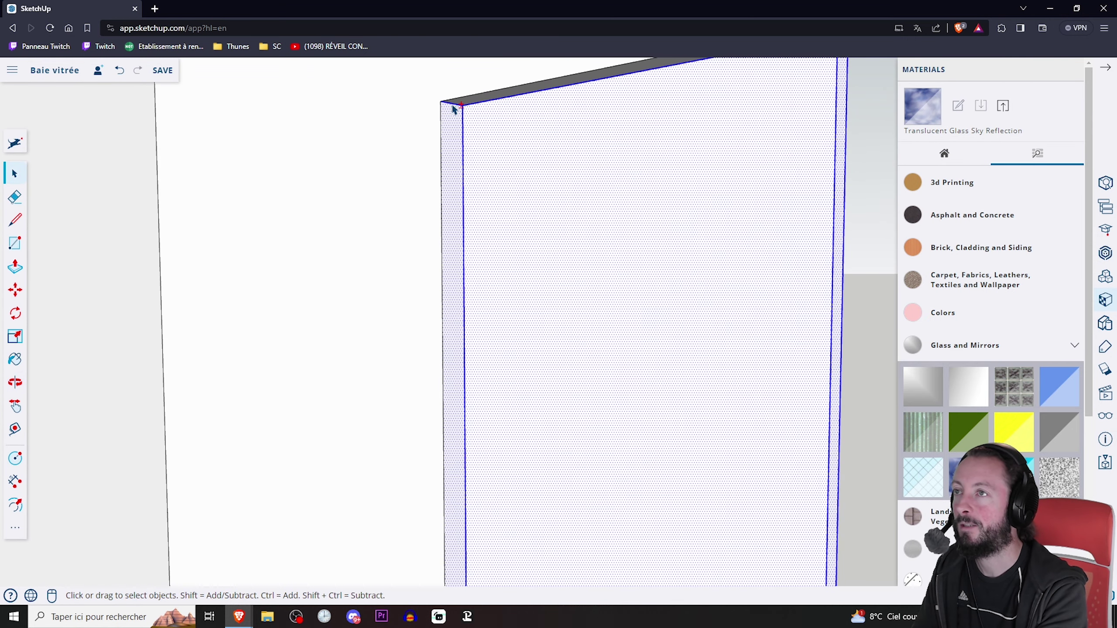
{"action": "left_click", "coordinate": [447, 158], "text": "shift"}
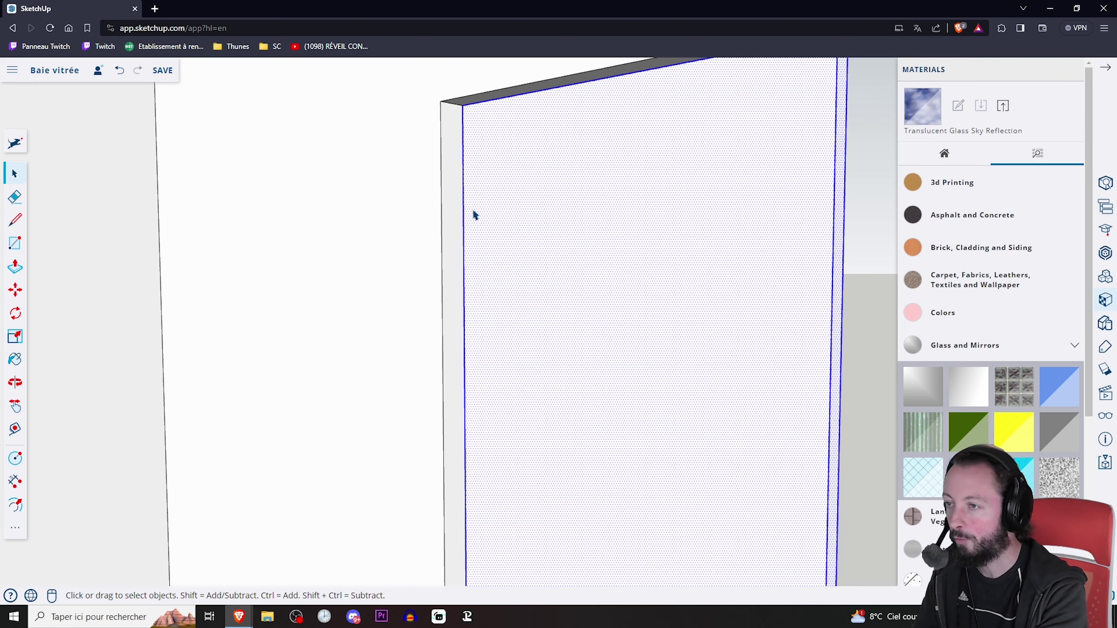
{"action": "scroll", "coordinate": [502, 195], "scroll_direction": "down", "scroll_amount": 3}
{"action": "middle_click_drag", "start_coordinate": [503, 196], "coordinate": [544, 337]}
{"action": "scroll", "coordinate": [506, 282], "scroll_direction": "down", "scroll_amount": 3}
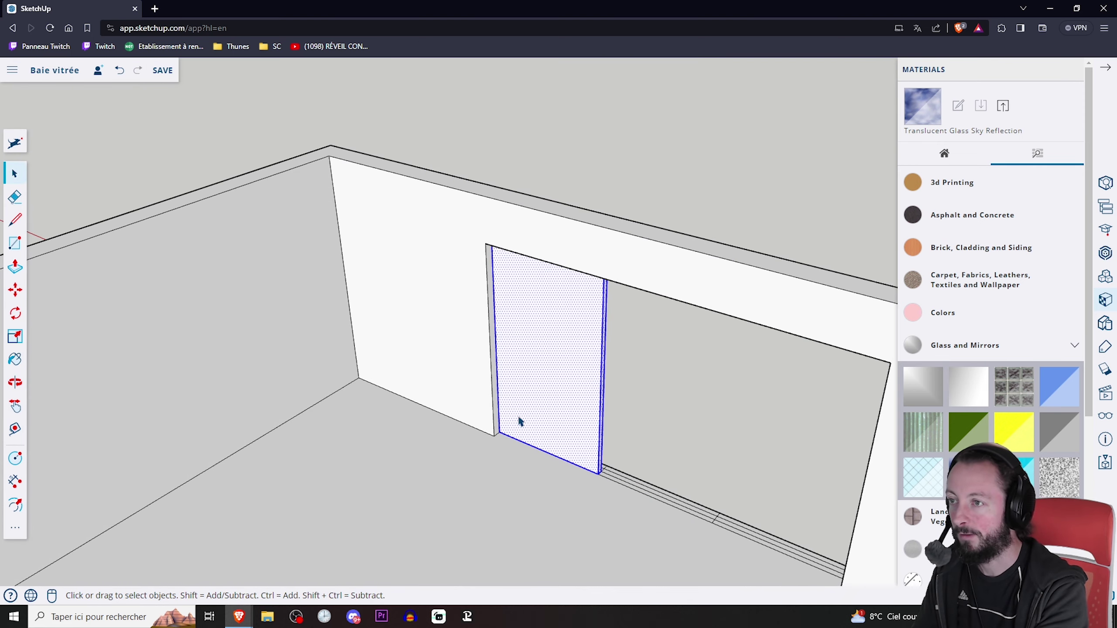
{"action": "mouse_move", "coordinate": [519, 422]}
{"action": "middle_mouse_down"}
{"action": "mouse_move", "coordinate": [466, 289]}
{"action": "mouse_move", "coordinate": [516, 267]}
{"action": "mouse_move", "coordinate": [539, 279]}
{"action": "mouse_move", "coordinate": [531, 107]}
{"action": "mouse_move", "coordinate": [482, 172]}
{"action": "middle_mouse_up"}
{"action": "scroll", "coordinate": [535, 270], "scroll_direction": "up", "scroll_amount": 5}
{"action": "scroll", "coordinate": [535, 270], "scroll_direction": "down", "scroll_amount": 3}
{"action": "scroll", "coordinate": [614, 361], "scroll_direction": "up", "scroll_amount": 5}
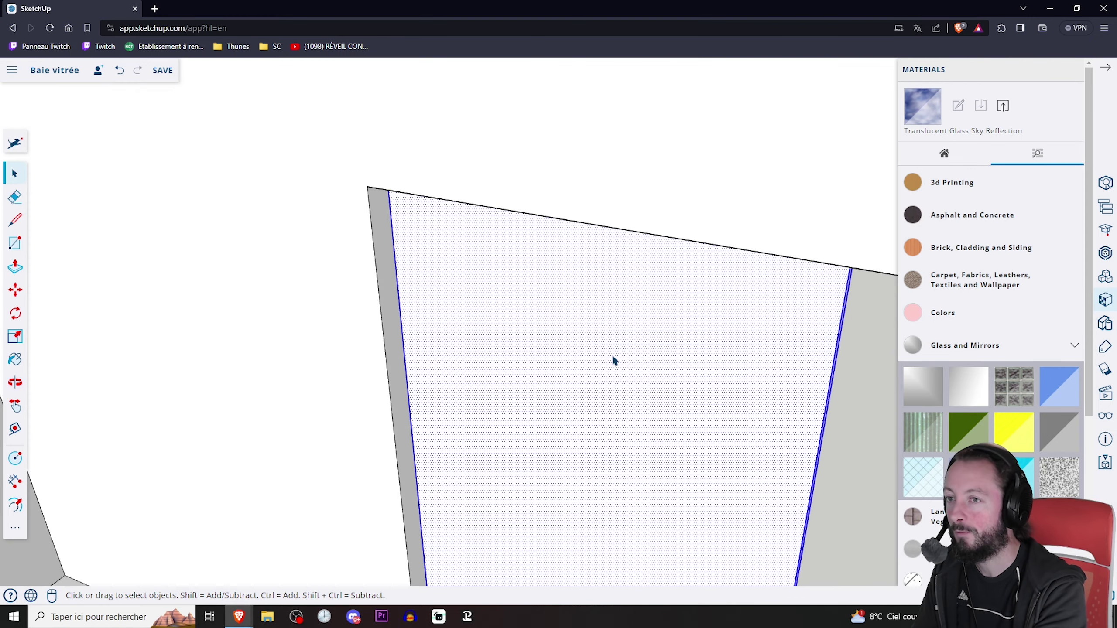
{"action": "scroll", "coordinate": [614, 361], "scroll_direction": "down", "scroll_amount": 5}
{"action": "middle_click_drag", "start_coordinate": [723, 354], "coordinate": [426, 348]}
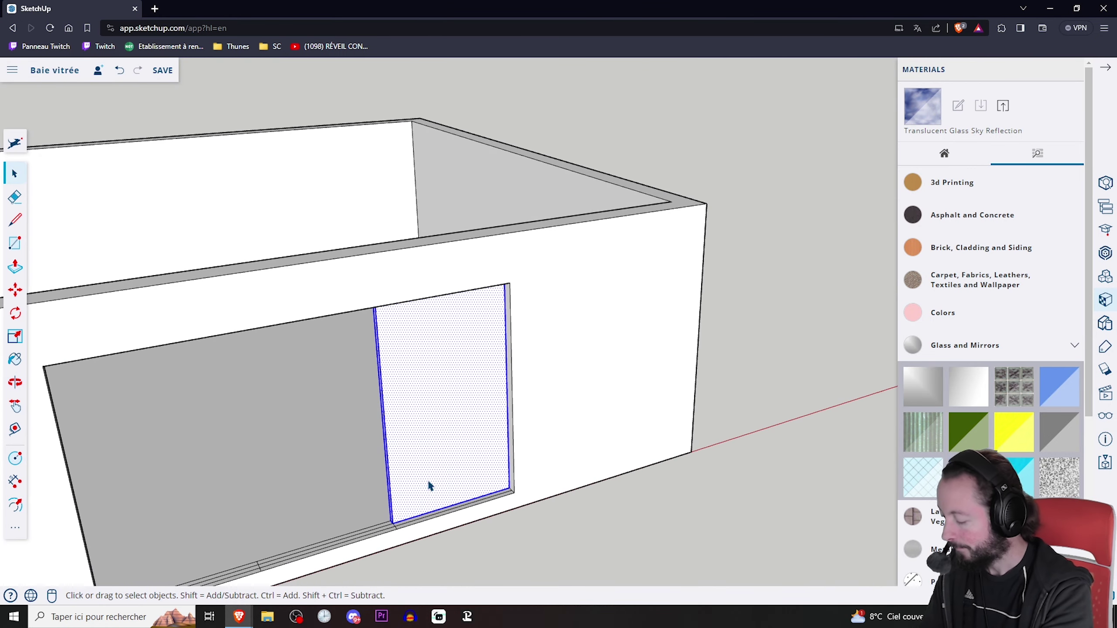
{"action": "scroll", "coordinate": [436, 484], "scroll_direction": "down", "scroll_amount": 5}
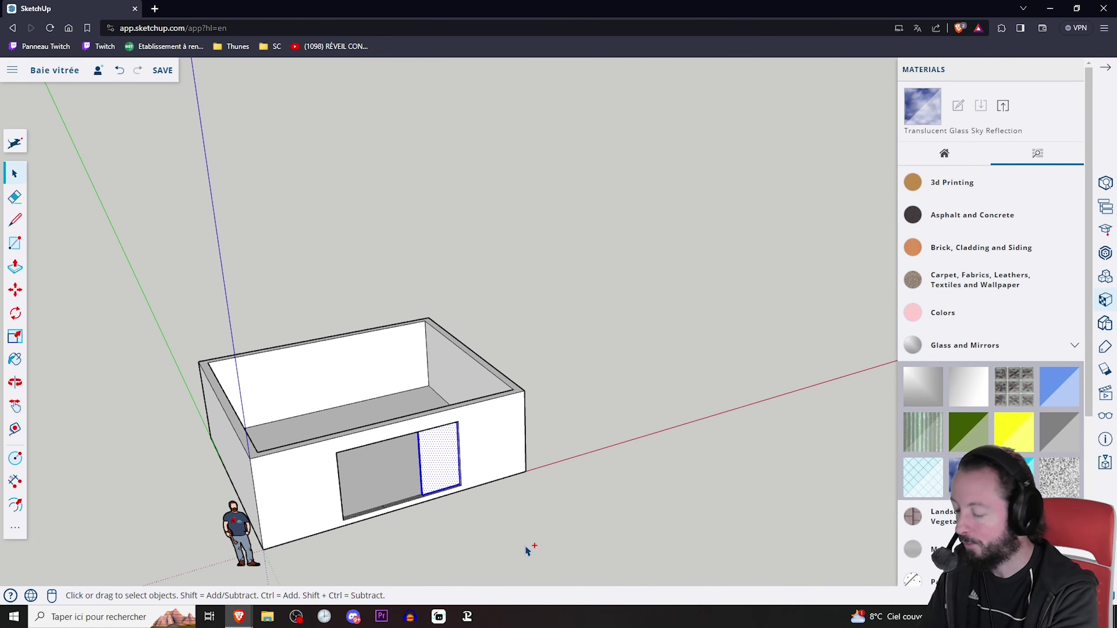
{"action": "key", "text": "ctrl+z"}
Step: Move the glass panel out of the opening to stand in front of the building
{"action": "key", "text": "m"}
{"action": "middle_click_drag", "start_coordinate": [532, 542], "coordinate": [342, 537]}
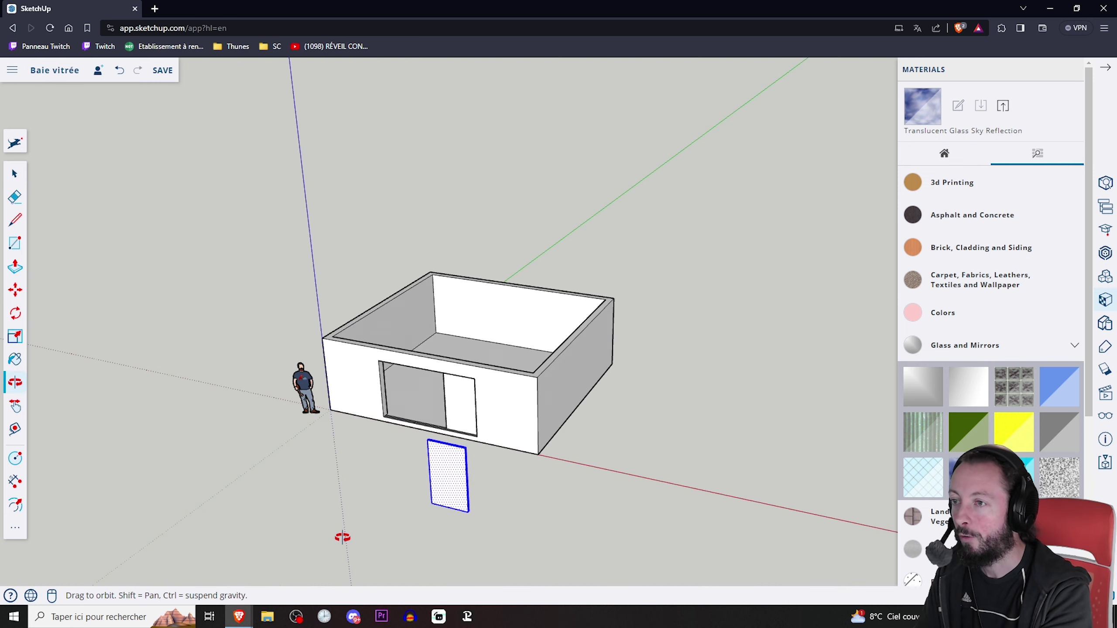
{"action": "scroll", "coordinate": [471, 455], "scroll_direction": "up", "scroll_amount": 5}
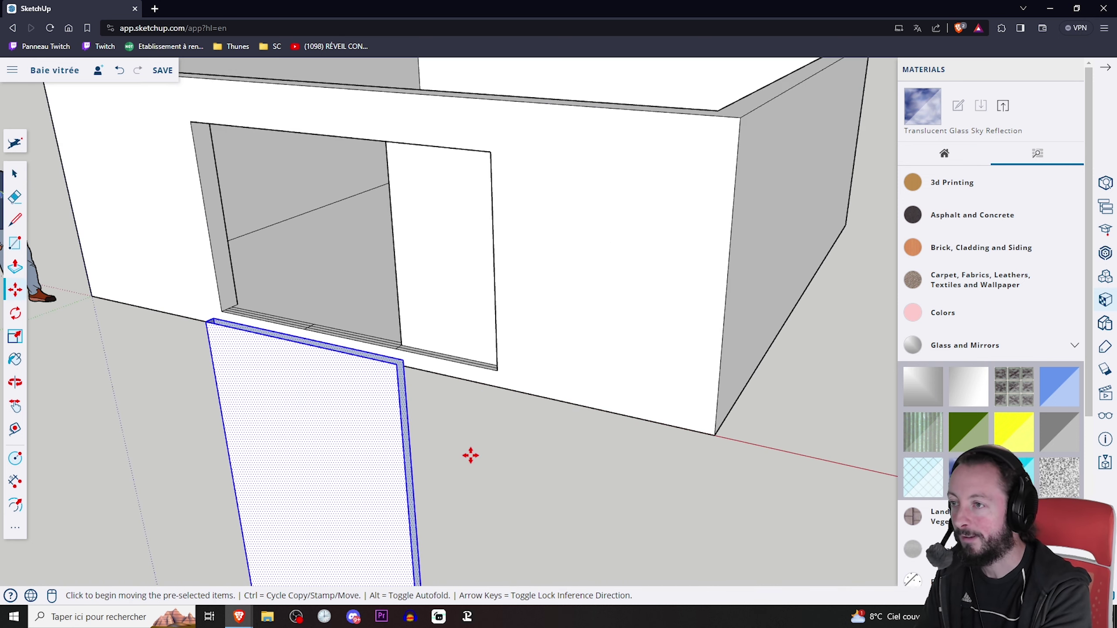
{"action": "left_click", "coordinate": [16, 220]}
{"action": "scroll", "coordinate": [456, 379], "scroll_direction": "down", "scroll_amount": 3}
{"action": "middle_click_drag", "start_coordinate": [457, 379], "coordinate": [110, 365]}
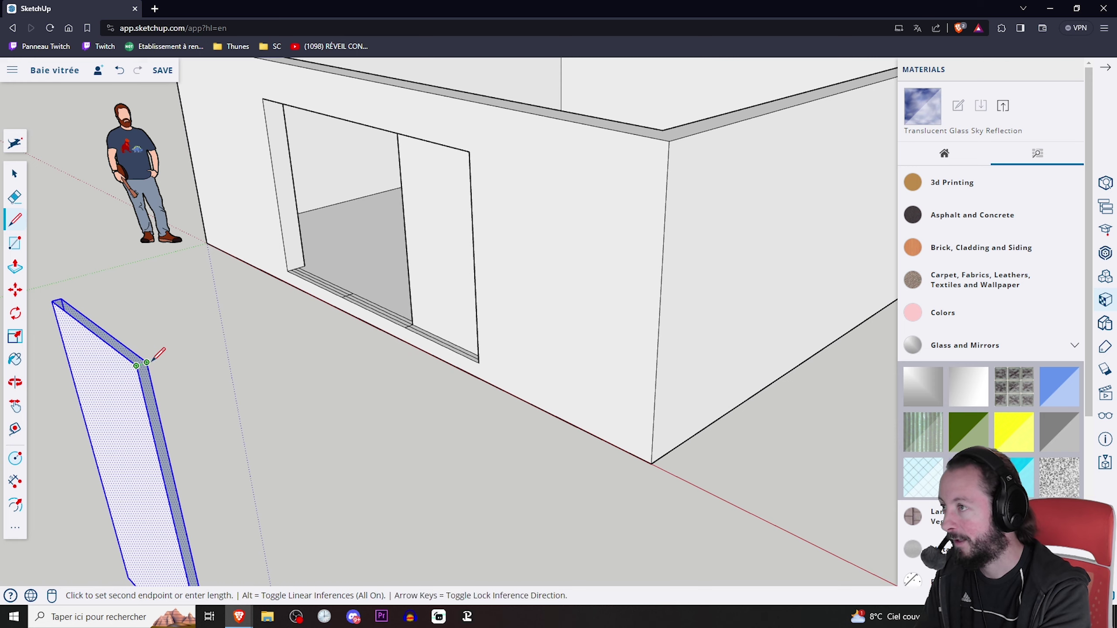
{"action": "mouse_move", "coordinate": [249, 294]}
{"action": "middle_mouse_down"}
{"action": "mouse_move", "coordinate": [240, 417]}
{"action": "mouse_move", "coordinate": [209, 295]}
{"action": "middle_mouse_up"}
{"action": "scroll", "coordinate": [366, 324], "scroll_direction": "down", "scroll_amount": 5}
{"action": "mouse_move", "coordinate": [368, 314]}
{"action": "middle_mouse_down"}
{"action": "mouse_move", "coordinate": [414, 199]}
{"action": "mouse_move", "coordinate": [392, 270]}
{"action": "middle_mouse_up"}
Step: Erase the leftover edges along the opening's top slot
{"action": "left_click", "coordinate": [16, 197]}
{"action": "scroll", "coordinate": [335, 262], "scroll_direction": "up", "scroll_amount": 5}
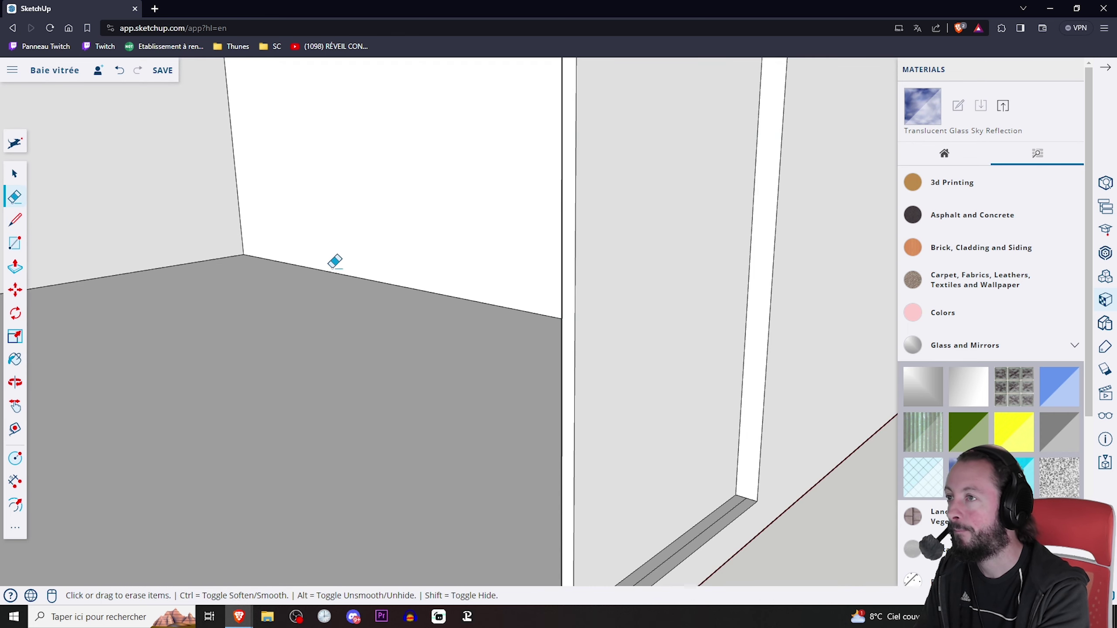
{"action": "scroll", "coordinate": [539, 193], "scroll_direction": "down", "scroll_amount": 2}
{"action": "scroll", "coordinate": [532, 223], "scroll_direction": "down", "scroll_amount": 5}
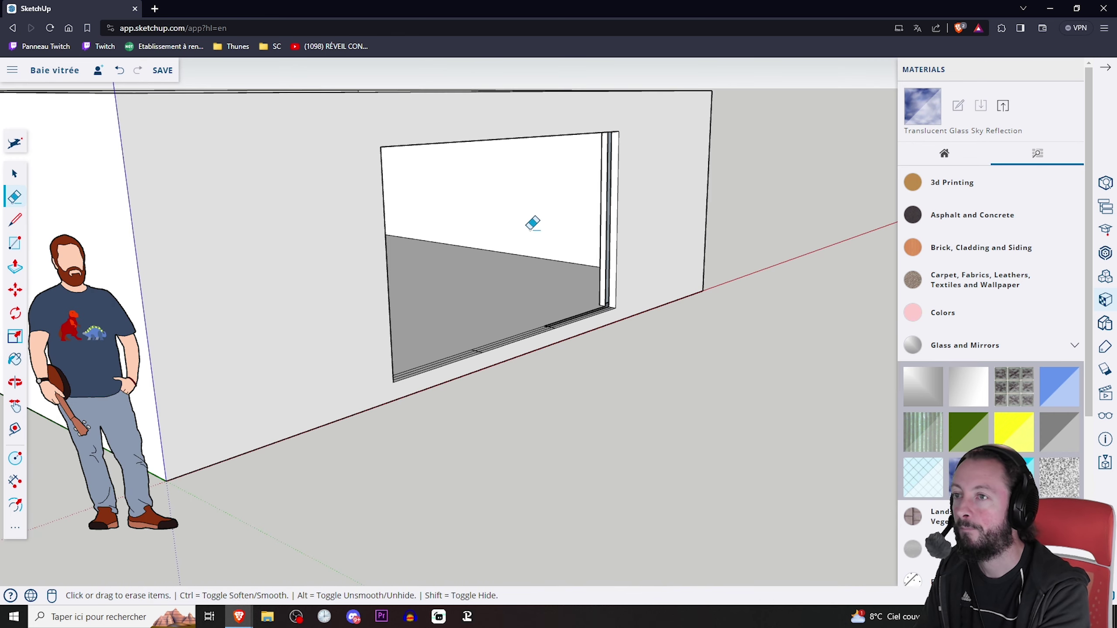
{"action": "mouse_move", "coordinate": [531, 222]}
{"action": "middle_mouse_down"}
{"action": "mouse_move", "coordinate": [647, 195]}
{"action": "mouse_move", "coordinate": [629, 157]}
{"action": "middle_mouse_up"}
{"action": "scroll", "coordinate": [581, 170], "scroll_direction": "up", "scroll_amount": 4}
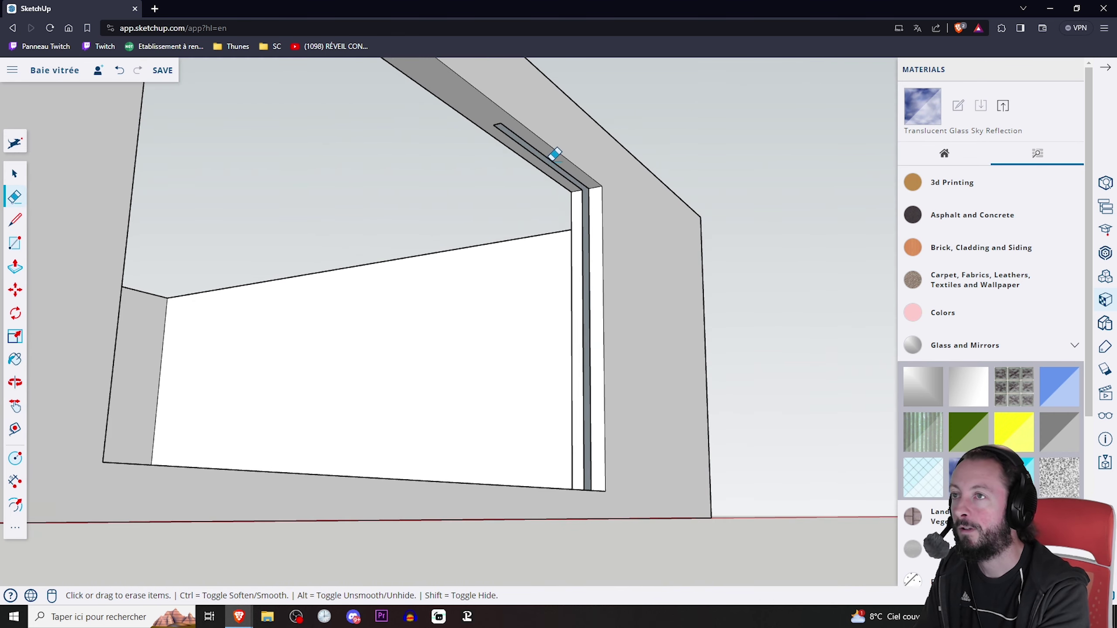
{"action": "left_click_drag", "start_coordinate": [549, 162], "coordinate": [575, 178]}
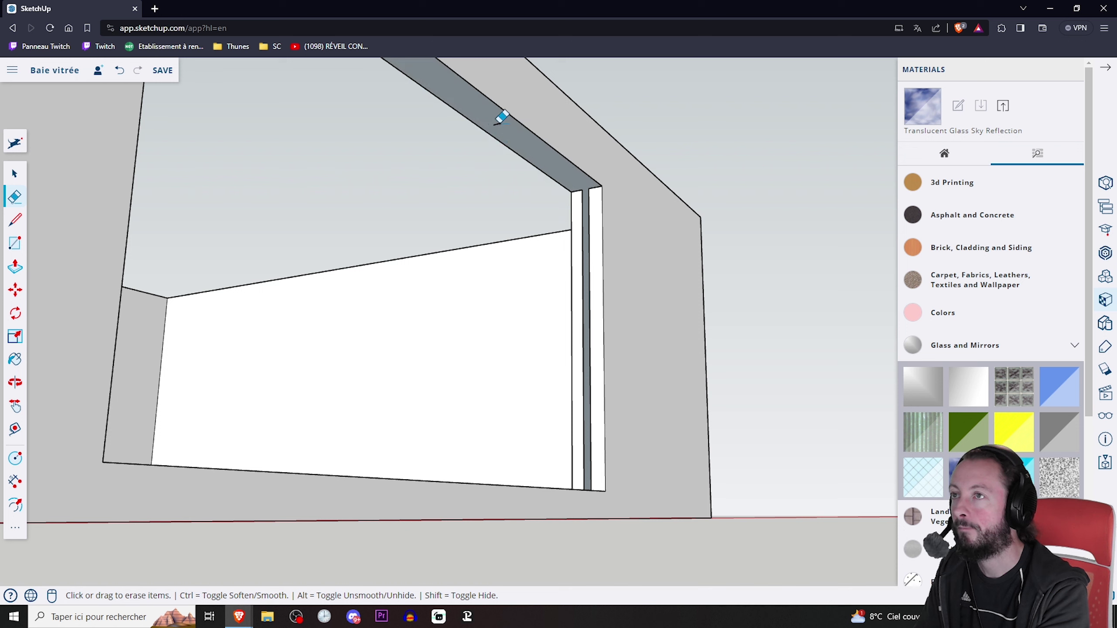
Step: Close the top and bottom slots with short lines and erase the inner frame-strip edges
{"action": "left_click", "coordinate": [16, 219]}
{"action": "left_click", "coordinate": [589, 188]}
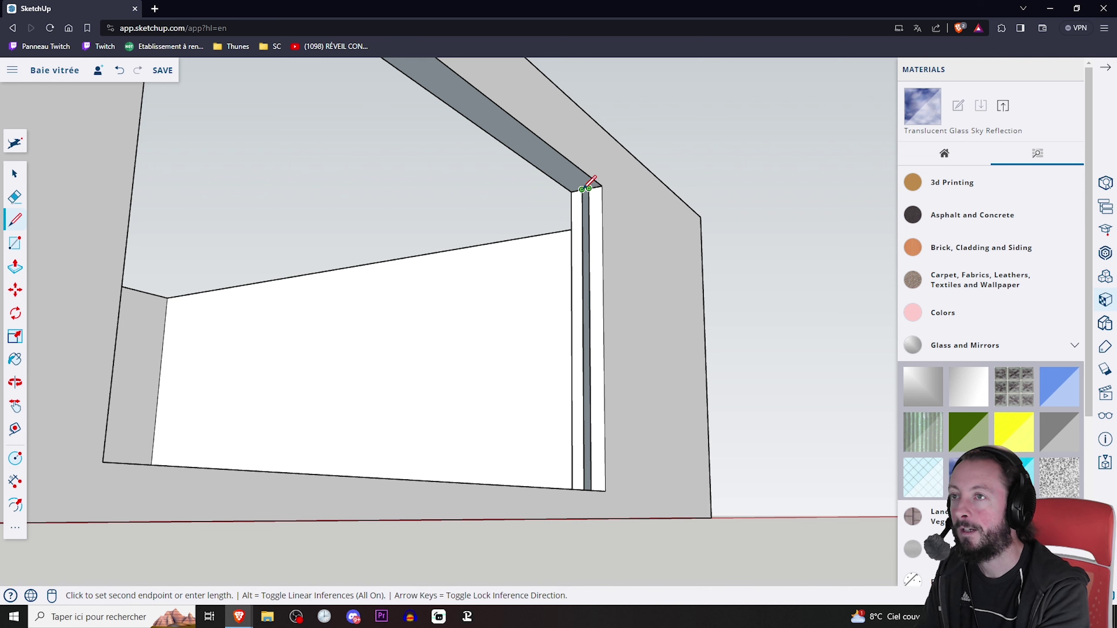
{"action": "left_click", "coordinate": [602, 186]}
{"action": "middle_click_drag", "start_coordinate": [604, 359], "coordinate": [597, 497]}
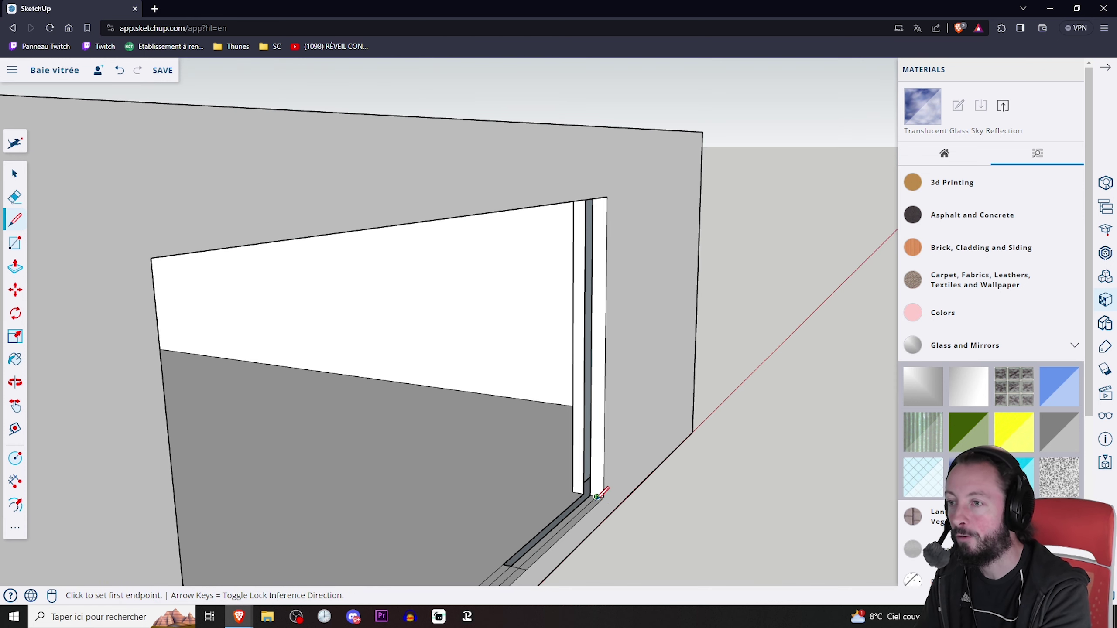
{"action": "left_click", "coordinate": [590, 495]}
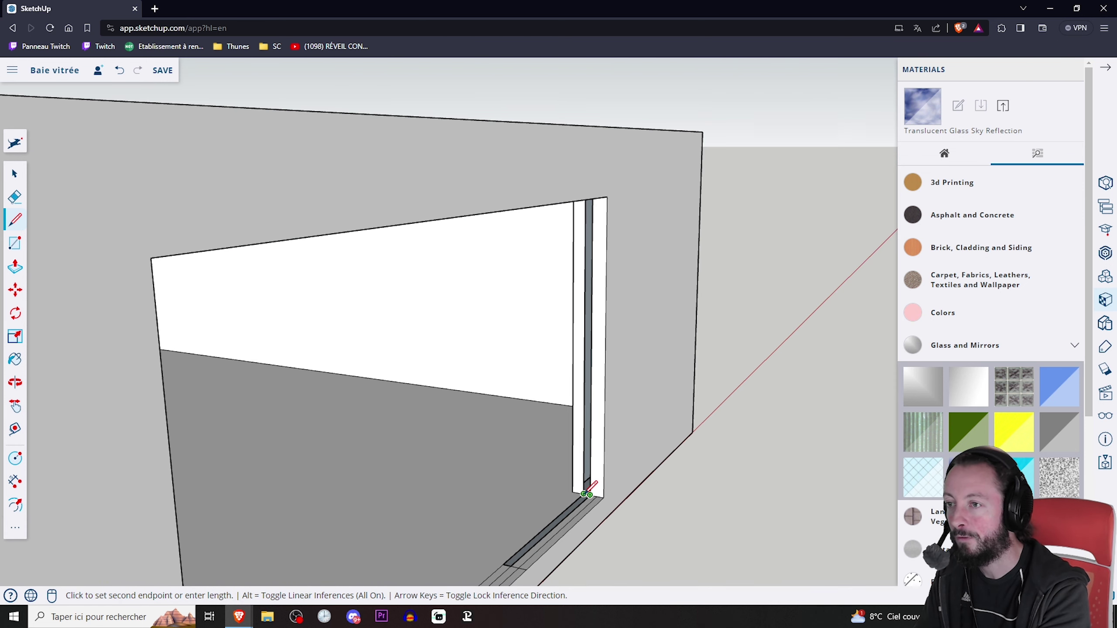
{"action": "left_click", "coordinate": [585, 494]}
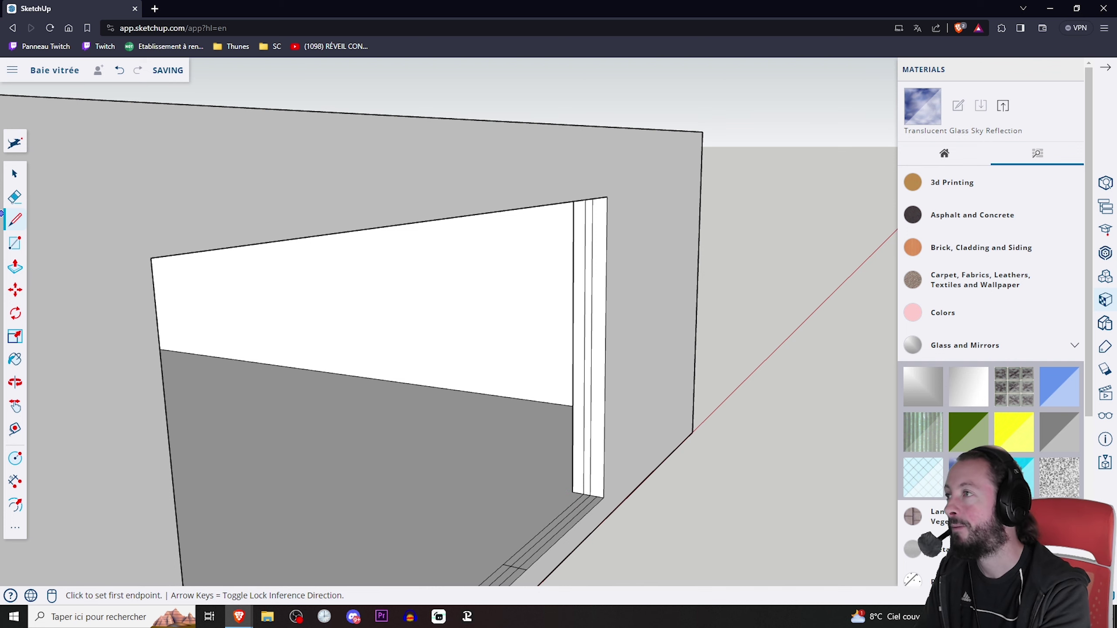
{"action": "left_click", "coordinate": [16, 200]}
{"action": "left_click_drag", "start_coordinate": [596, 280], "coordinate": [582, 276]}
{"action": "mouse_move", "coordinate": [589, 274]}
{"action": "middle_mouse_down"}
{"action": "mouse_move", "coordinate": [633, 187]}
{"action": "mouse_move", "coordinate": [638, 143]}
{"action": "mouse_move", "coordinate": [566, 222]}
{"action": "mouse_move", "coordinate": [698, 369]}
{"action": "middle_mouse_up"}
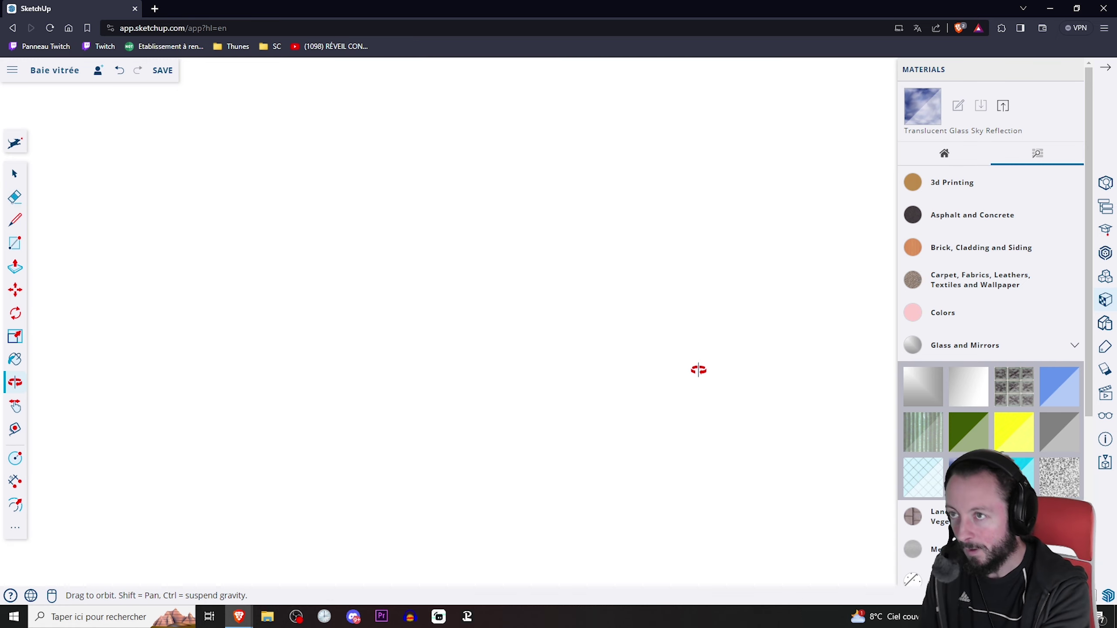
Step: Zoom extents and orbit to frame both the box room and the standalone glass panel
{"action": "key", "text": "shift+z"}
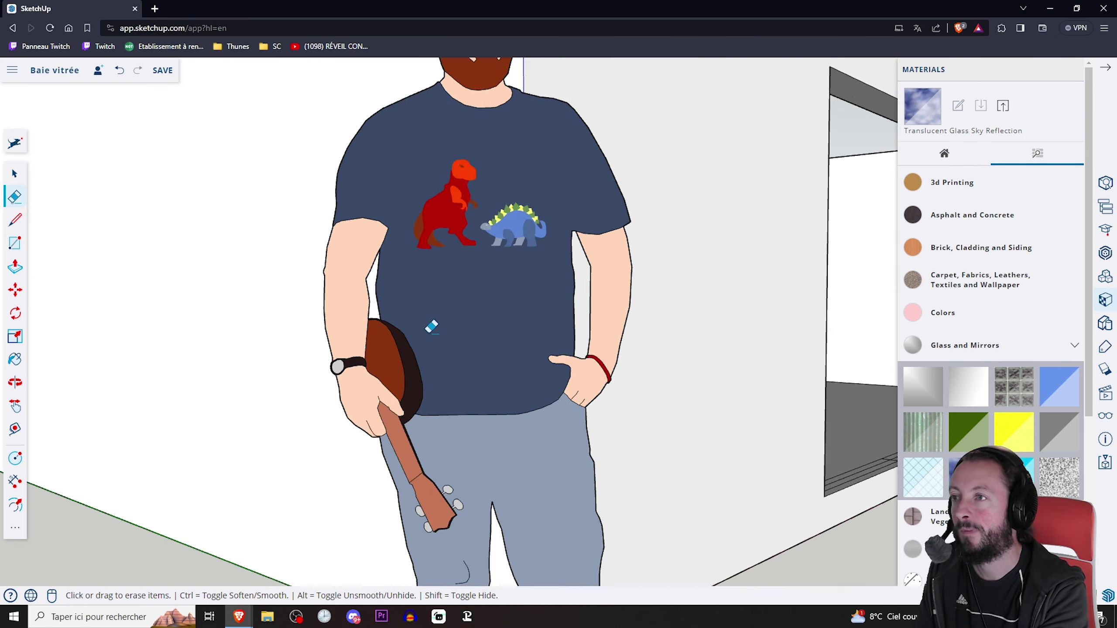
{"action": "scroll", "coordinate": [602, 291], "scroll_direction": "up", "scroll_amount": 5}
{"action": "scroll", "coordinate": [716, 282], "scroll_direction": "down", "scroll_amount": 2}
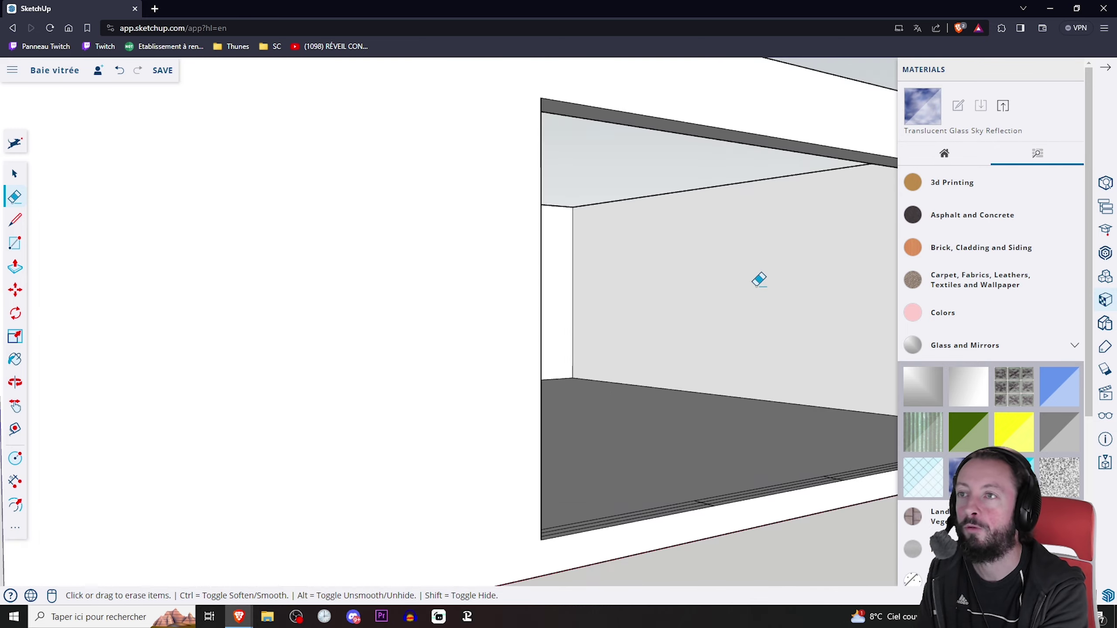
{"action": "scroll", "coordinate": [760, 279], "scroll_direction": "up", "scroll_amount": 2}
{"action": "mouse_move", "coordinate": [681, 266]}
{"action": "middle_mouse_down"}
{"action": "mouse_move", "coordinate": [407, 277]}
{"action": "mouse_move", "coordinate": [344, 316]}
{"action": "mouse_move", "coordinate": [536, 439]}
{"action": "mouse_move", "coordinate": [440, 310]}
{"action": "middle_mouse_up"}
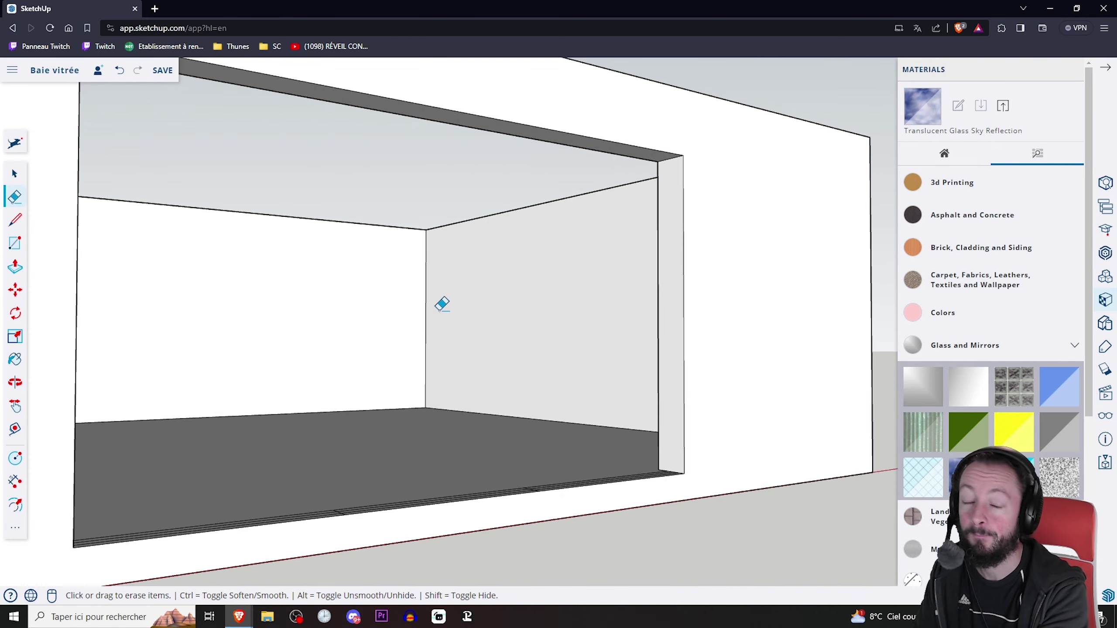
{"action": "scroll", "coordinate": [448, 302], "scroll_direction": "down", "scroll_amount": 3}
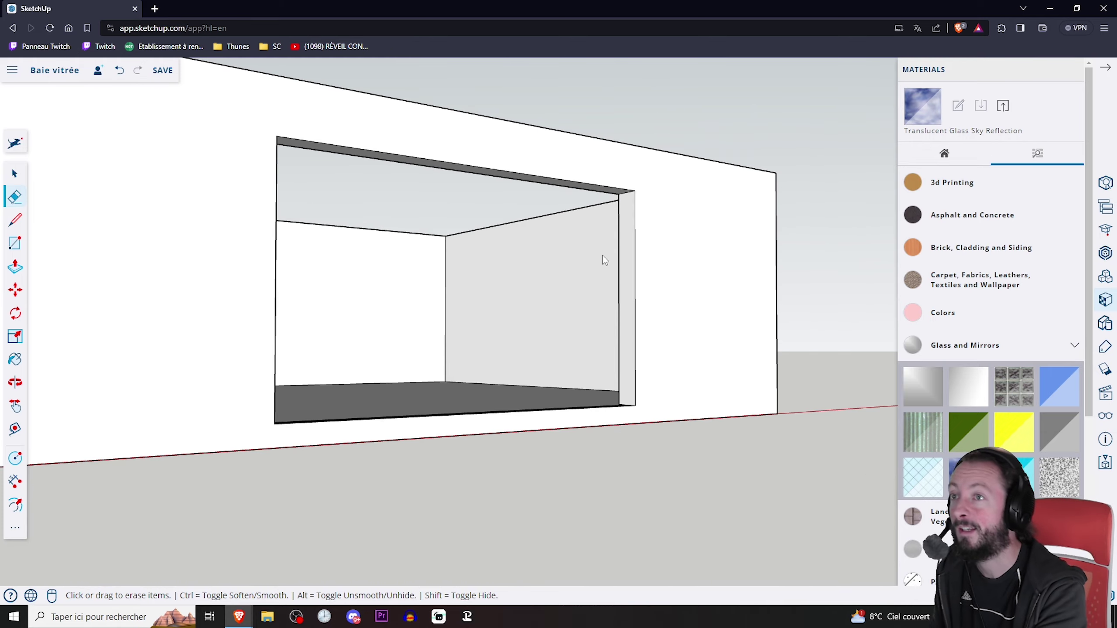
{"action": "mouse_move", "coordinate": [603, 260]}
{"action": "middle_mouse_down"}
{"action": "mouse_move", "coordinate": [387, 143]}
{"action": "mouse_move", "coordinate": [304, 190]}
{"action": "mouse_move", "coordinate": [174, 232]}
{"action": "mouse_move", "coordinate": [365, 331]}
{"action": "mouse_move", "coordinate": [182, 441]}
{"action": "mouse_move", "coordinate": [100, 431]}
{"action": "mouse_move", "coordinate": [502, 395]}
{"action": "mouse_move", "coordinate": [656, 310]}
{"action": "mouse_move", "coordinate": [679, 160]}
{"action": "mouse_move", "coordinate": [427, 215]}
{"action": "mouse_move", "coordinate": [198, 336]}
{"action": "mouse_move", "coordinate": [404, 336]}
{"action": "middle_mouse_up"}
{"action": "scroll", "coordinate": [528, 348], "scroll_direction": "down", "scroll_amount": 3}
{"action": "mouse_move", "coordinate": [517, 357]}
{"action": "middle_mouse_down"}
{"action": "mouse_move", "coordinate": [444, 404]}
{"action": "mouse_move", "coordinate": [549, 398]}
{"action": "mouse_move", "coordinate": [469, 447]}
{"action": "middle_mouse_up"}
{"action": "key", "text": "e"}
{"action": "scroll", "coordinate": [457, 398], "scroll_direction": "up", "scroll_amount": 5}
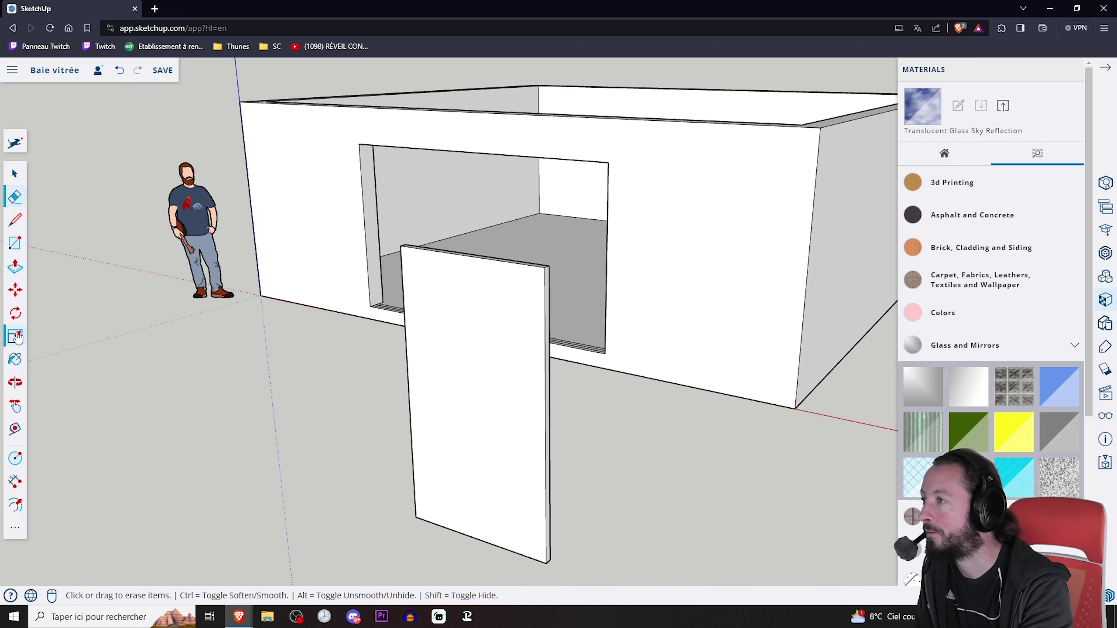
Step: Offset the door panel's face inward to create an inset border
{"action": "left_click", "coordinate": [16, 511]}
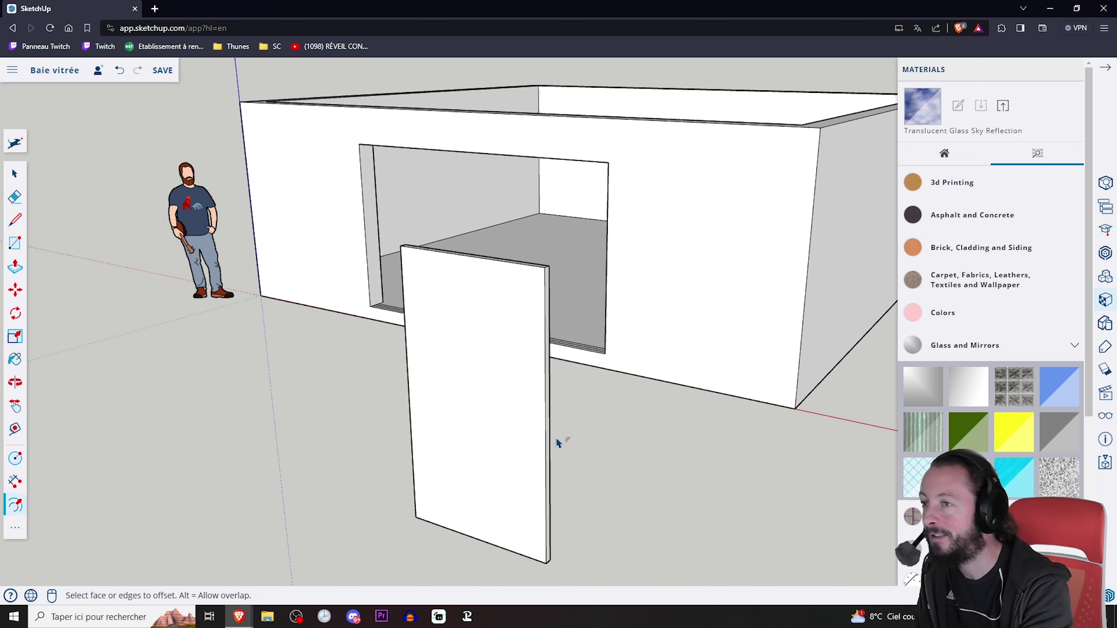
{"action": "middle_click_drag", "start_coordinate": [558, 441], "coordinate": [677, 350]}
{"action": "left_click", "coordinate": [720, 220]}
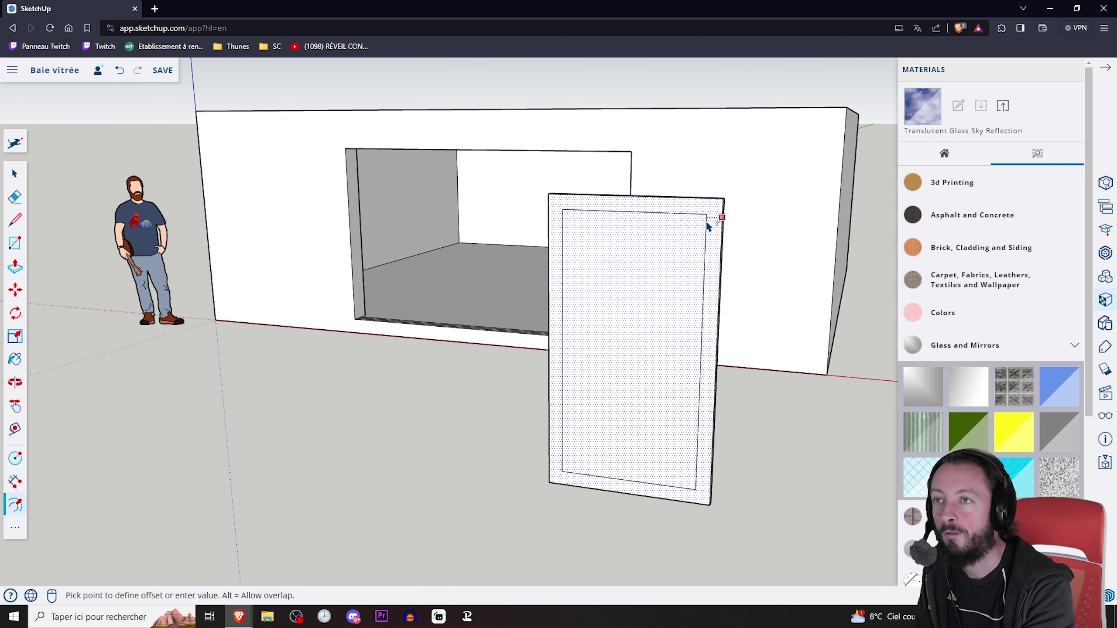
{"action": "left_click", "coordinate": [594, 227]}
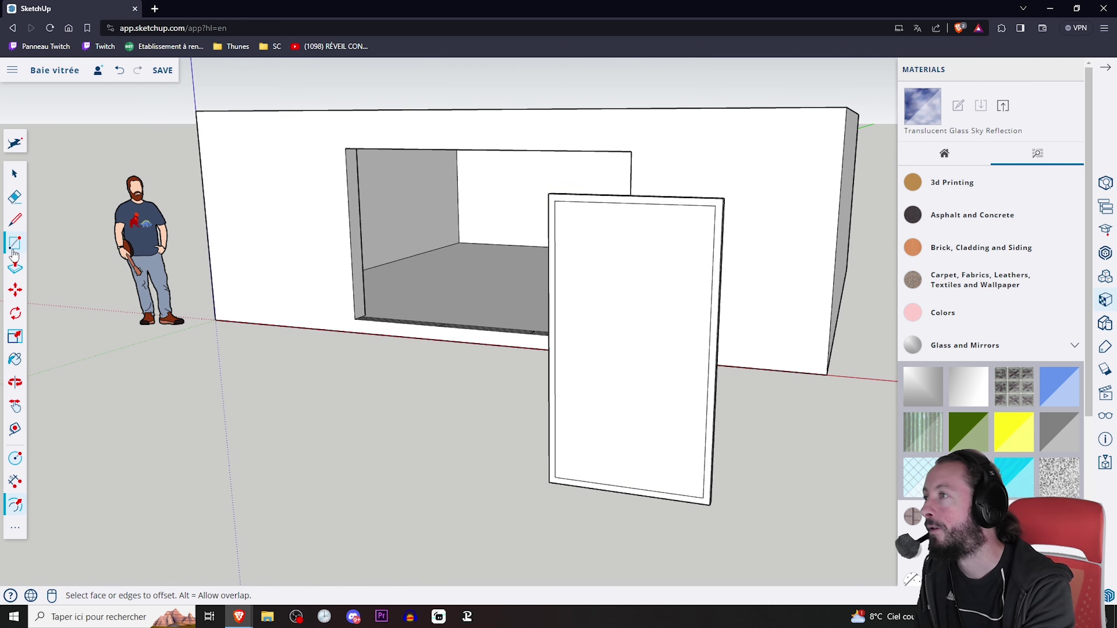
Step: Push the panel's inner face partway in with Push/Pull
{"action": "left_click", "coordinate": [16, 269]}
{"action": "middle_click_drag", "start_coordinate": [699, 320], "coordinate": [462, 337]}
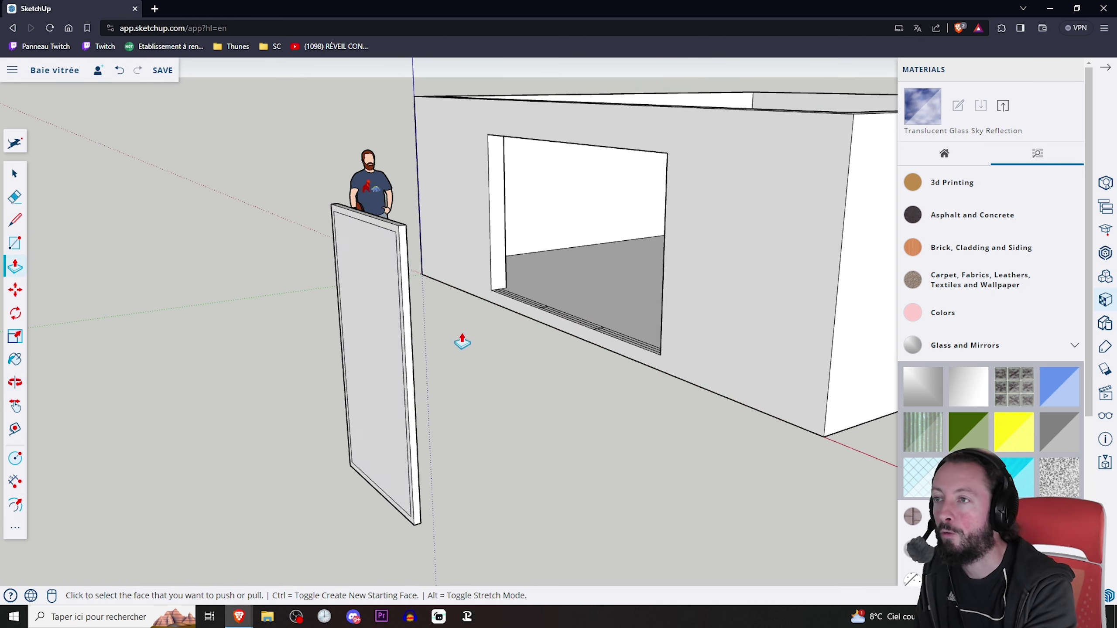
{"action": "left_click", "coordinate": [376, 338]}
{"action": "left_click", "coordinate": [377, 337]}
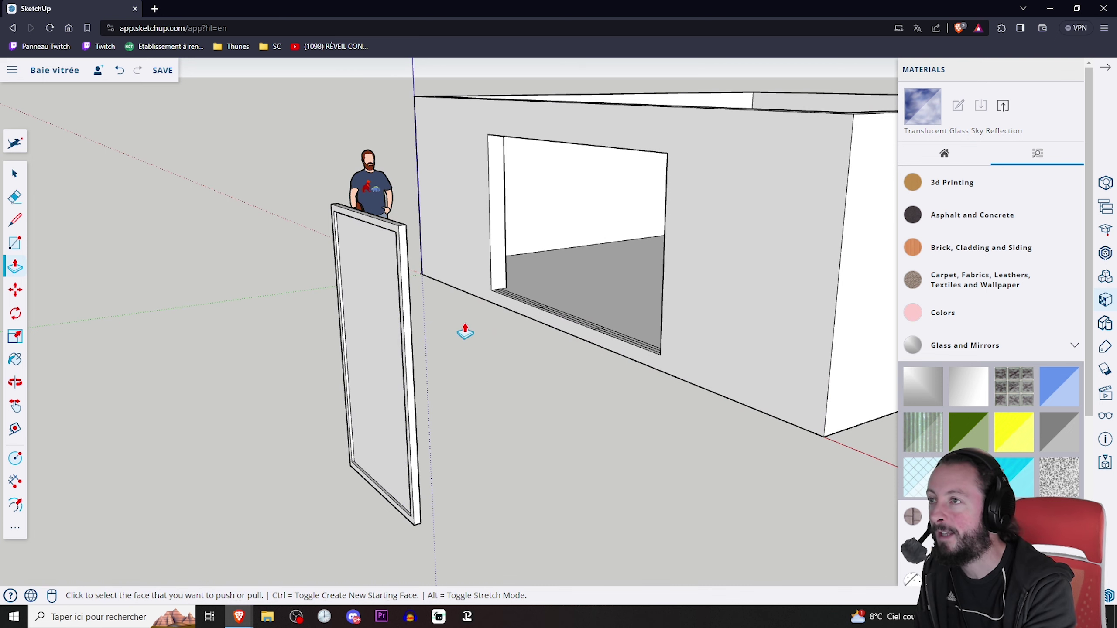
{"action": "mouse_move", "coordinate": [463, 326]}
{"action": "middle_mouse_down"}
{"action": "mouse_move", "coordinate": [231, 295]}
{"action": "mouse_move", "coordinate": [174, 195]}
{"action": "middle_mouse_up"}
{"action": "mouse_move", "coordinate": [201, 286]}
{"action": "middle_mouse_down"}
{"action": "mouse_move", "coordinate": [269, 231]}
{"action": "mouse_move", "coordinate": [162, 250]}
{"action": "mouse_move", "coordinate": [514, 260]}
{"action": "middle_mouse_up"}
Step: Push the inner face fully through the panel to hollow out the frame's centre
{"action": "scroll", "coordinate": [153, 262], "scroll_direction": "down", "scroll_amount": 3}
{"action": "middle_click_drag", "start_coordinate": [384, 266], "coordinate": [459, 204]}
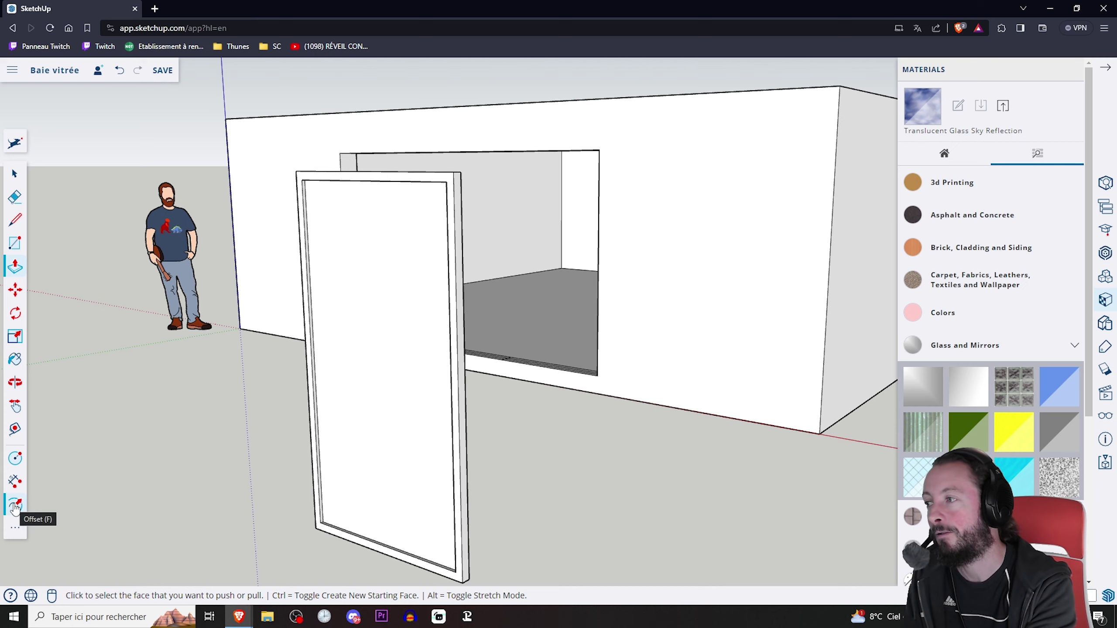
{"action": "mouse_move", "coordinate": [482, 323]}
{"action": "middle_mouse_down"}
{"action": "mouse_move", "coordinate": [227, 322]}
{"action": "mouse_move", "coordinate": [473, 294]}
{"action": "middle_mouse_up"}
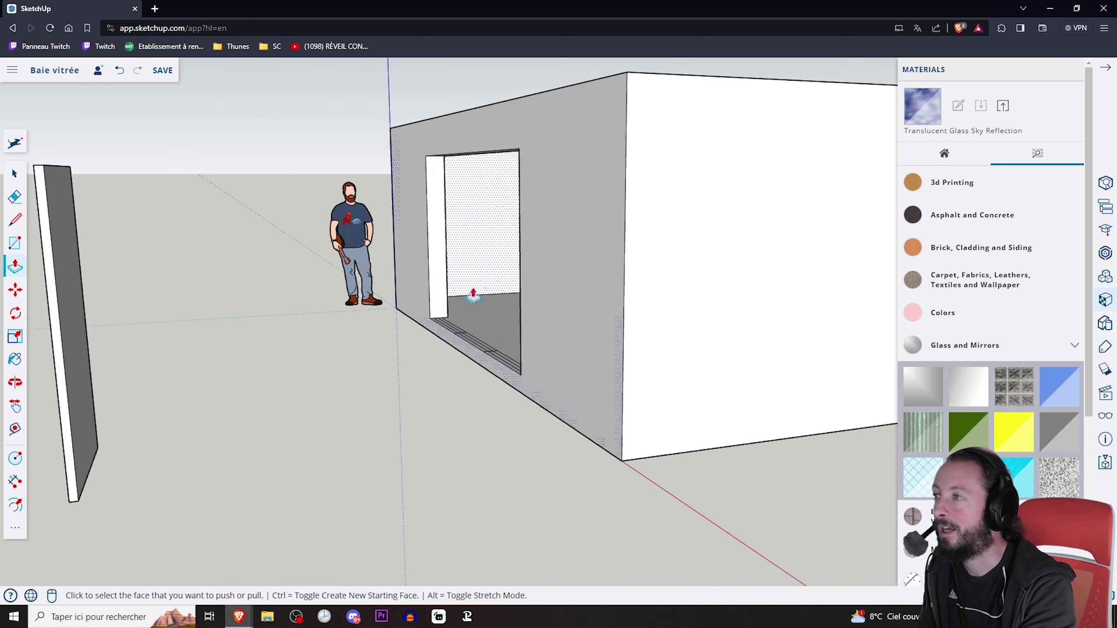
{"action": "scroll", "coordinate": [473, 295], "scroll_direction": "down", "scroll_amount": 5}
{"action": "scroll", "coordinate": [338, 291], "scroll_direction": "up", "scroll_amount": 3}
{"action": "scroll", "coordinate": [338, 291], "scroll_direction": "up", "scroll_amount": 3}
{"action": "mouse_move", "coordinate": [341, 280]}
{"action": "middle_mouse_down"}
{"action": "mouse_move", "coordinate": [229, 279]}
{"action": "mouse_move", "coordinate": [126, 191]}
{"action": "middle_mouse_up"}
{"action": "mouse_move", "coordinate": [163, 285]}
{"action": "middle_mouse_down"}
{"action": "mouse_move", "coordinate": [523, 305]}
{"action": "mouse_move", "coordinate": [488, 295]}
{"action": "middle_mouse_up"}
{"action": "scroll", "coordinate": [524, 304], "scroll_direction": "up", "scroll_amount": 3}
{"action": "left_click", "coordinate": [523, 304]}
{"action": "left_click", "coordinate": [584, 281]}
{"action": "scroll", "coordinate": [487, 295], "scroll_direction": "down", "scroll_amount": 5}
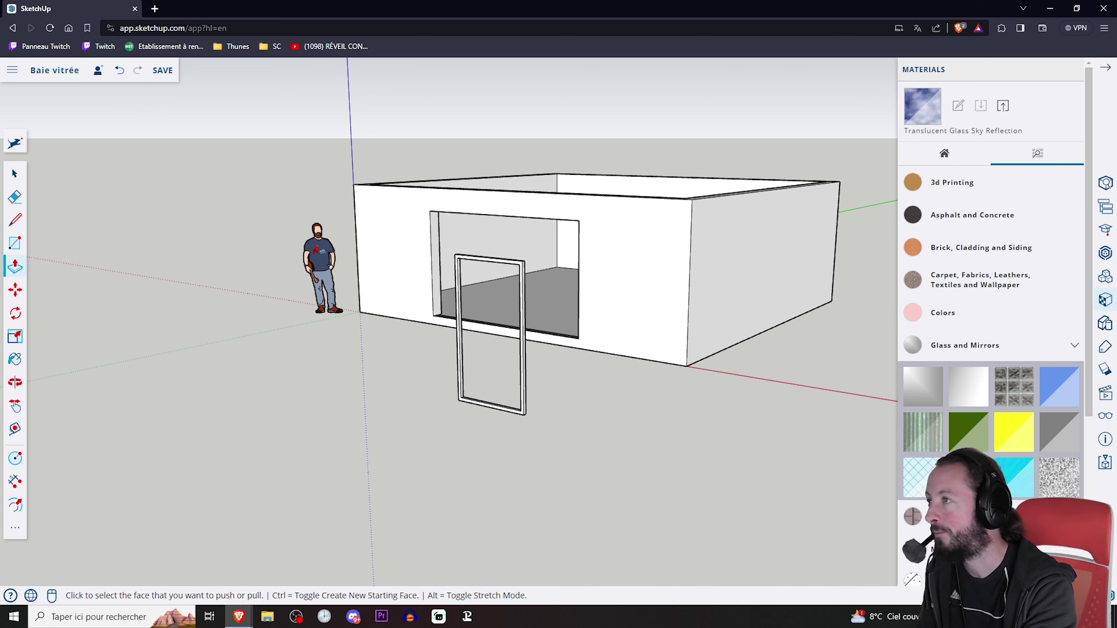
Step: Draw a diagonal line between the frame's inner corners to create a pane face
{"action": "left_click", "coordinate": [18, 220]}
{"action": "scroll", "coordinate": [474, 305], "scroll_direction": "up", "scroll_amount": 4}
{"action": "scroll", "coordinate": [394, 219], "scroll_direction": "down", "scroll_amount": 1}
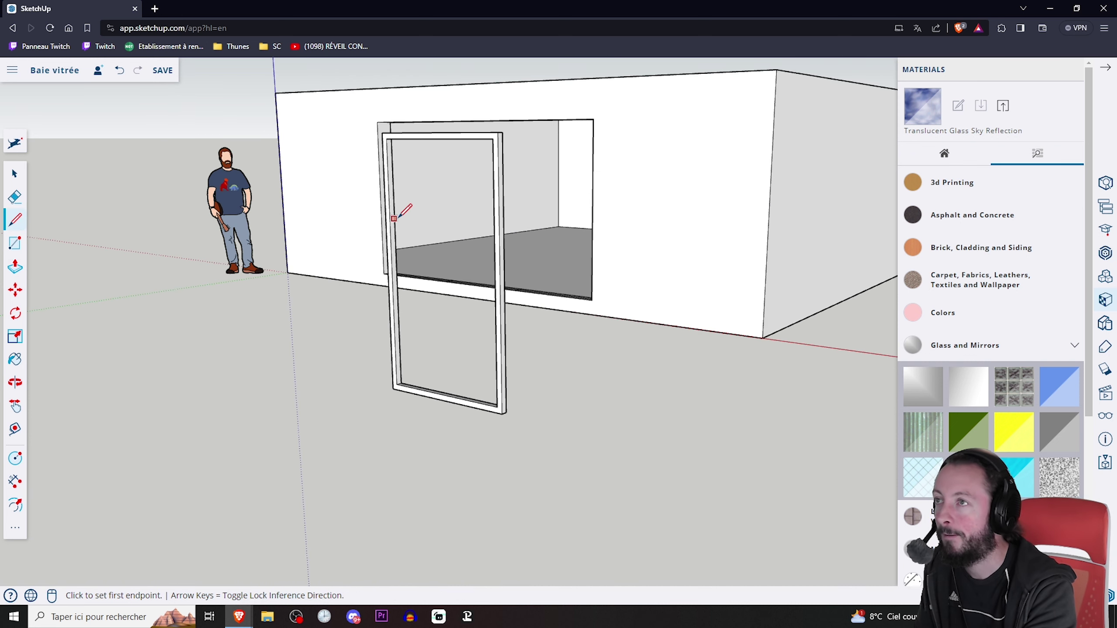
{"action": "left_click", "coordinate": [387, 146]}
{"action": "left_click", "coordinate": [498, 406]}
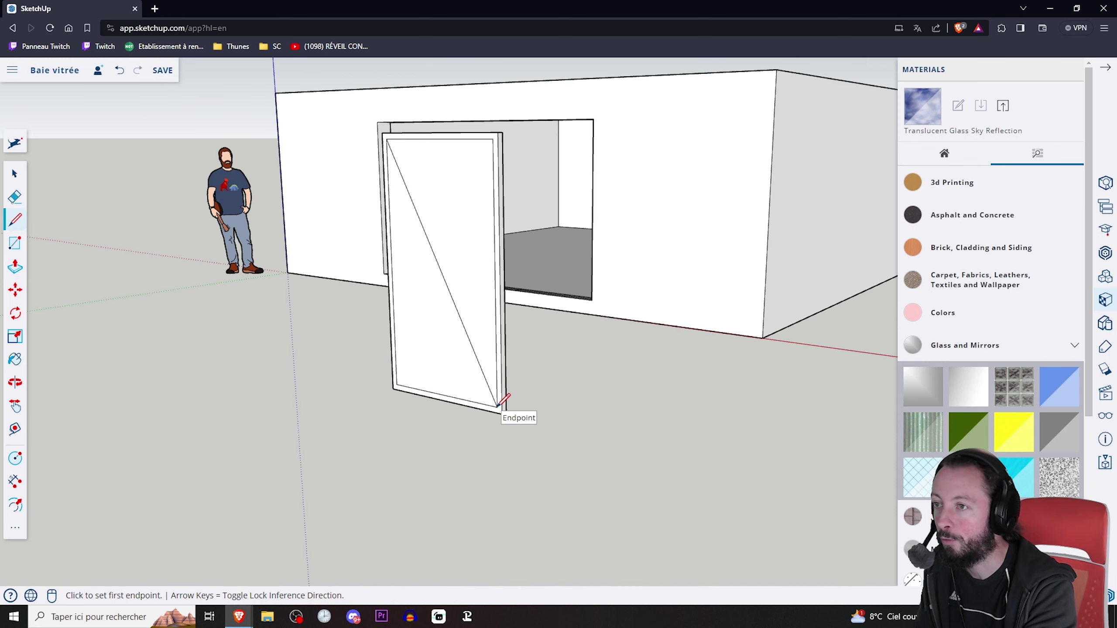
Step: Delete the diagonal line, leaving the pane face in the frame
{"action": "left_click", "coordinate": [14, 173]}
{"action": "left_click", "coordinate": [423, 213]}
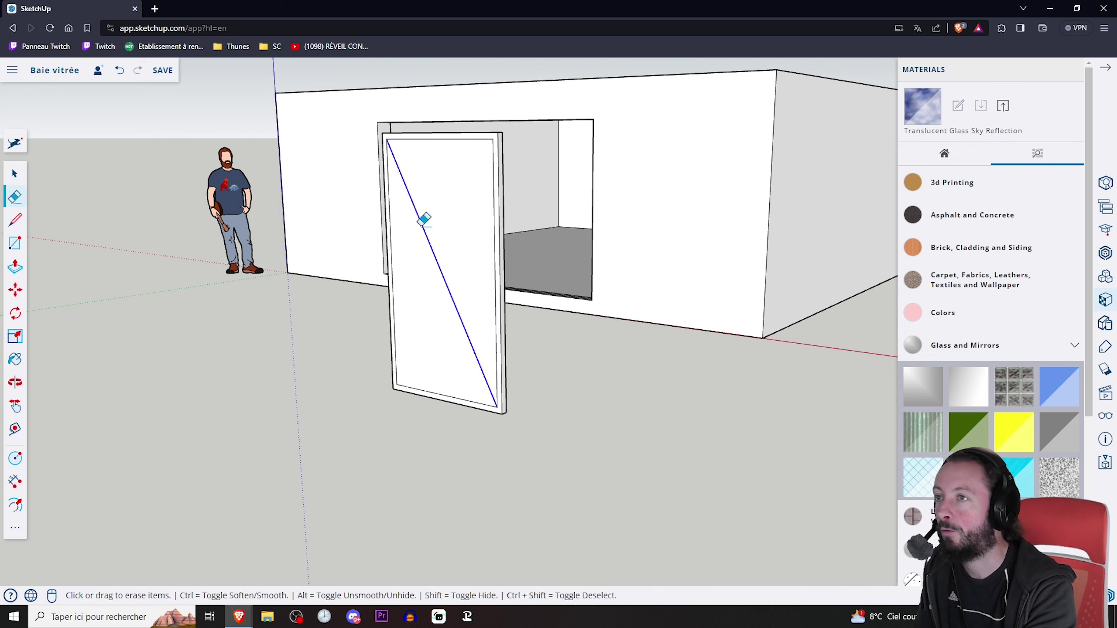
{"action": "key", "text": "Delete"}
{"action": "key", "text": "o"}
{"action": "mouse_move", "coordinate": [461, 269]}
{"action": "left_mouse_down"}
{"action": "mouse_move", "coordinate": [159, 279]}
{"action": "mouse_move", "coordinate": [279, 305]}
{"action": "left_mouse_up"}
{"action": "key", "text": "e"}
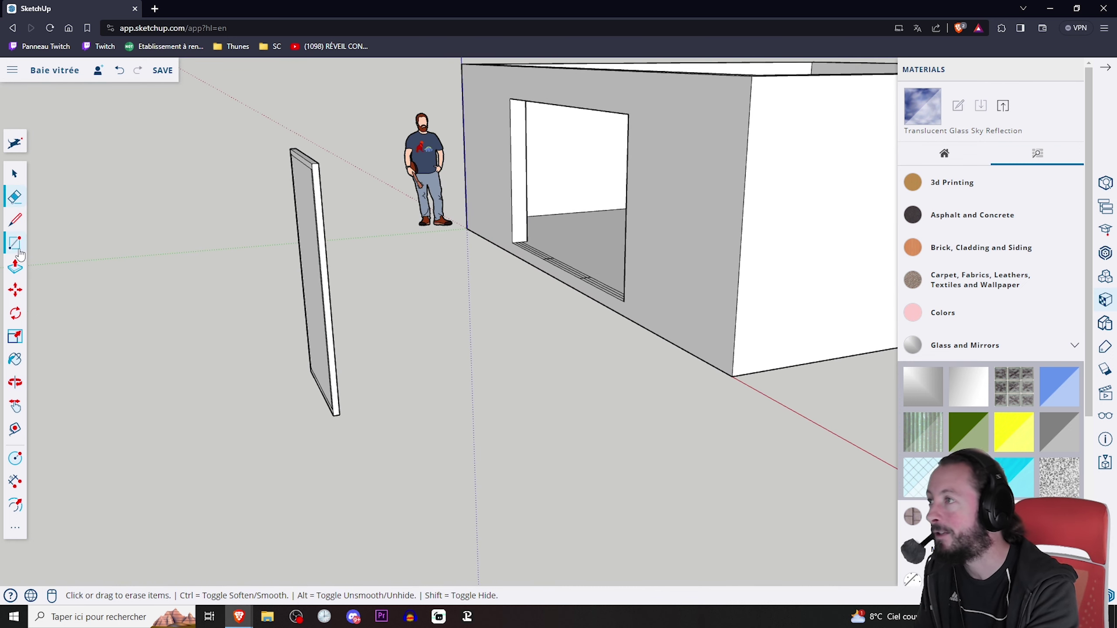
Step: Paint the pane with the Translucent Glass Blue material
{"action": "left_click", "coordinate": [19, 273]}
{"action": "mouse_move", "coordinate": [273, 271]}
{"action": "middle_mouse_down"}
{"action": "mouse_move", "coordinate": [349, 261]}
{"action": "mouse_move", "coordinate": [257, 216]}
{"action": "mouse_move", "coordinate": [257, 258]}
{"action": "mouse_move", "coordinate": [309, 304]}
{"action": "middle_mouse_up"}
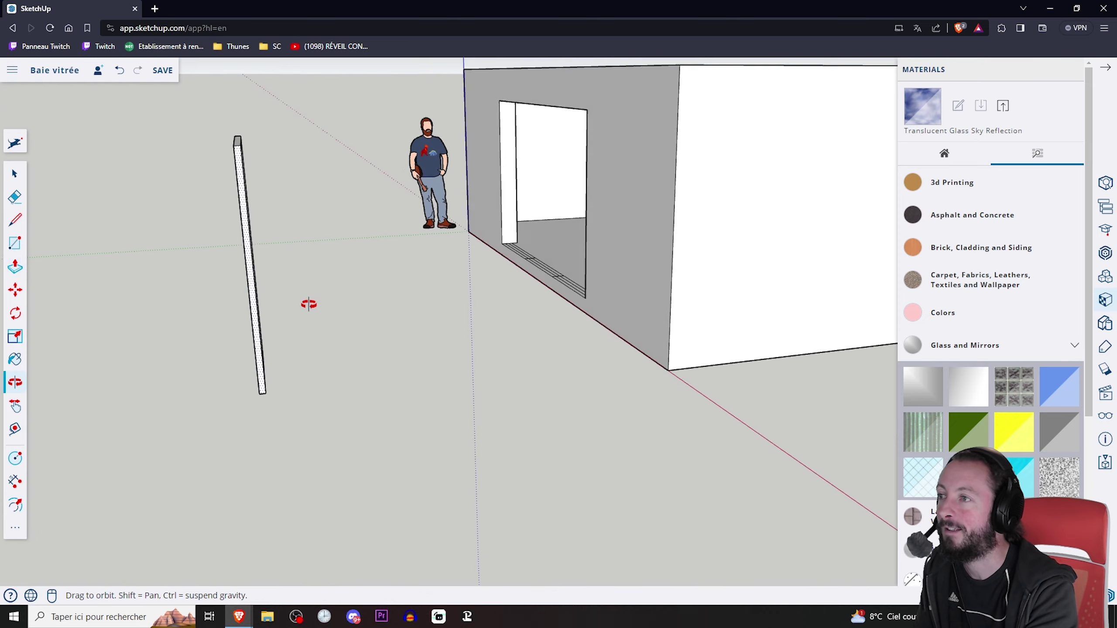
{"action": "scroll", "coordinate": [224, 318], "scroll_direction": "up", "scroll_amount": 5}
{"action": "scroll", "coordinate": [333, 328], "scroll_direction": "down", "scroll_amount": 5}
{"action": "mouse_move", "coordinate": [404, 326]}
{"action": "middle_mouse_down"}
{"action": "mouse_move", "coordinate": [526, 321]}
{"action": "mouse_move", "coordinate": [125, 304]}
{"action": "mouse_move", "coordinate": [408, 305]}
{"action": "mouse_move", "coordinate": [55, 297]}
{"action": "middle_mouse_up"}
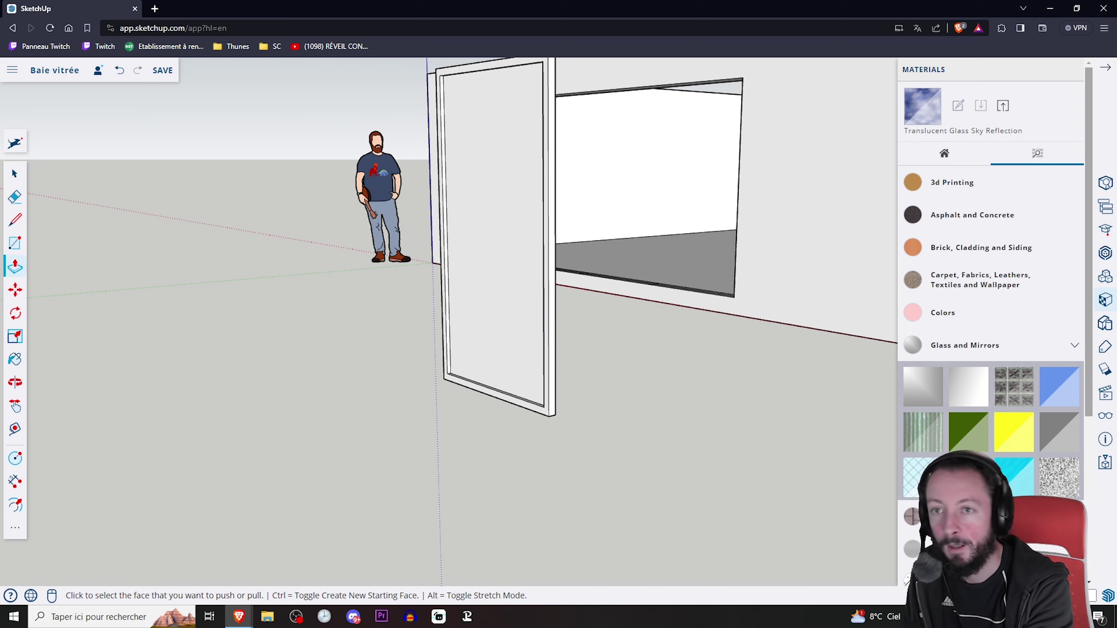
{"action": "left_click", "coordinate": [1073, 386]}
{"action": "left_click", "coordinate": [498, 239]}
{"action": "mouse_move", "coordinate": [498, 239]}
{"action": "middle_mouse_down"}
{"action": "mouse_move", "coordinate": [492, 290]}
{"action": "mouse_move", "coordinate": [364, 294]}
{"action": "middle_mouse_up"}
{"action": "mouse_move", "coordinate": [142, 282]}
{"action": "middle_mouse_down"}
{"action": "mouse_move", "coordinate": [374, 295]}
{"action": "mouse_move", "coordinate": [581, 275]}
{"action": "mouse_move", "coordinate": [628, 300]}
{"action": "middle_mouse_up"}
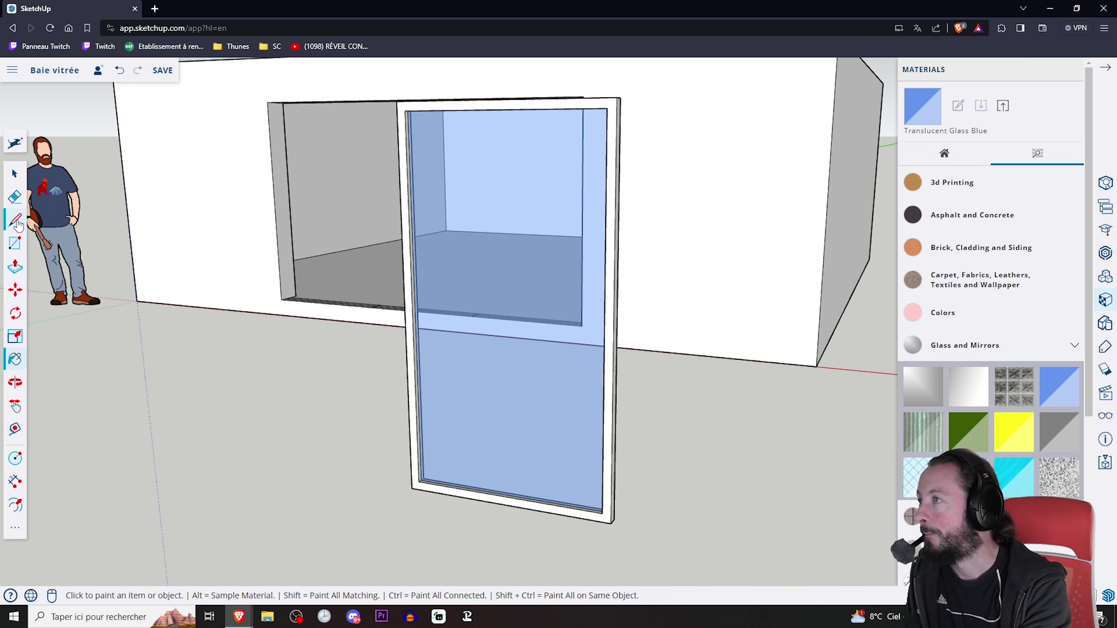
Step: Draw a small rectangle on the right edge of the door frame
{"action": "left_click", "coordinate": [14, 244]}
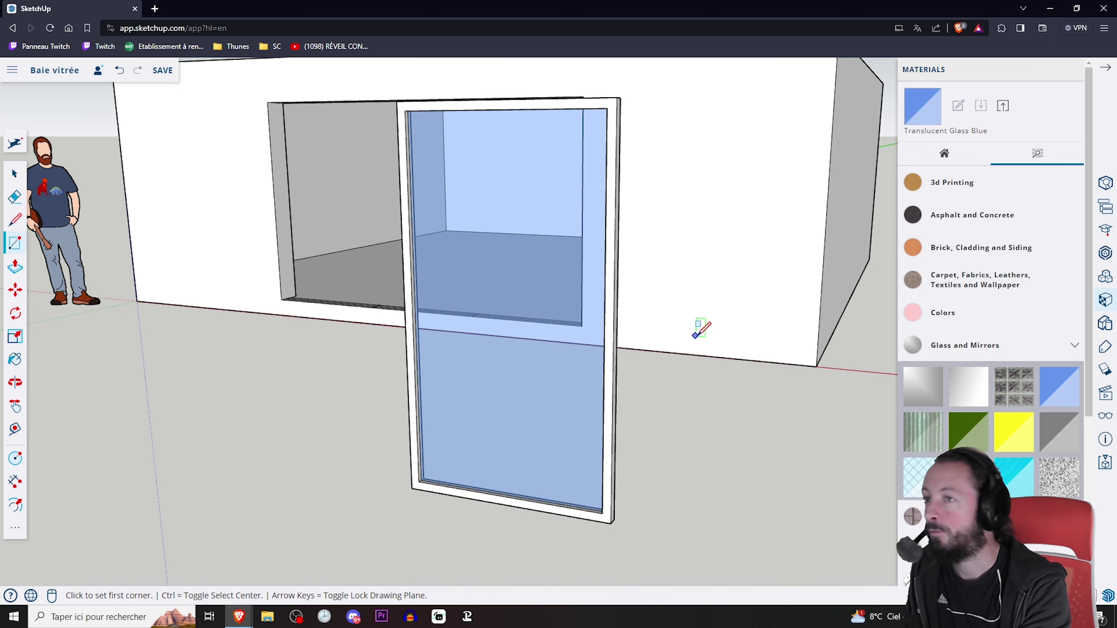
{"action": "scroll", "coordinate": [670, 325], "scroll_direction": "up", "scroll_amount": 2}
{"action": "scroll", "coordinate": [827, 253], "scroll_direction": "up", "scroll_amount": 3}
{"action": "scroll", "coordinate": [816, 251], "scroll_direction": "up", "scroll_amount": 3}
{"action": "scroll", "coordinate": [667, 306], "scroll_direction": "down", "scroll_amount": 2}
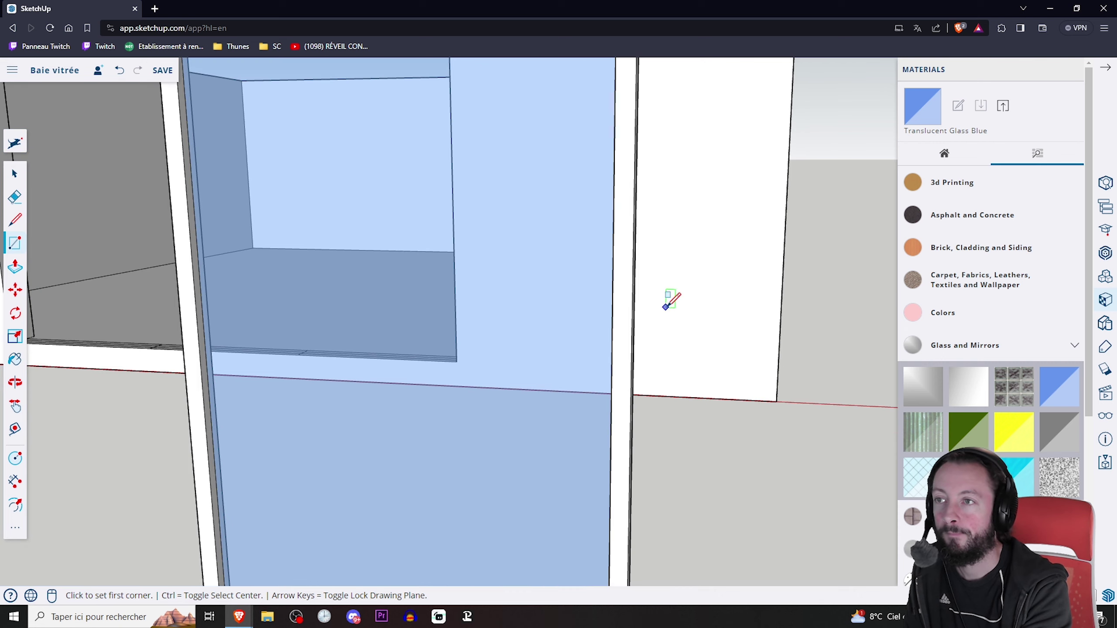
{"action": "scroll", "coordinate": [620, 296], "scroll_direction": "up", "scroll_amount": 1}
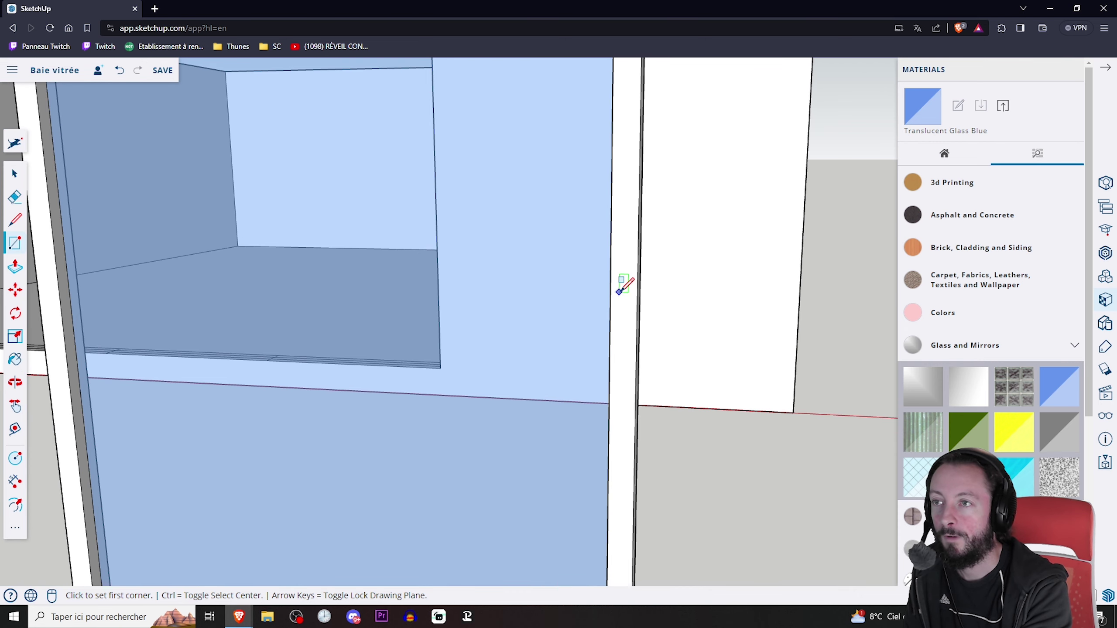
{"action": "left_click", "coordinate": [618, 292]}
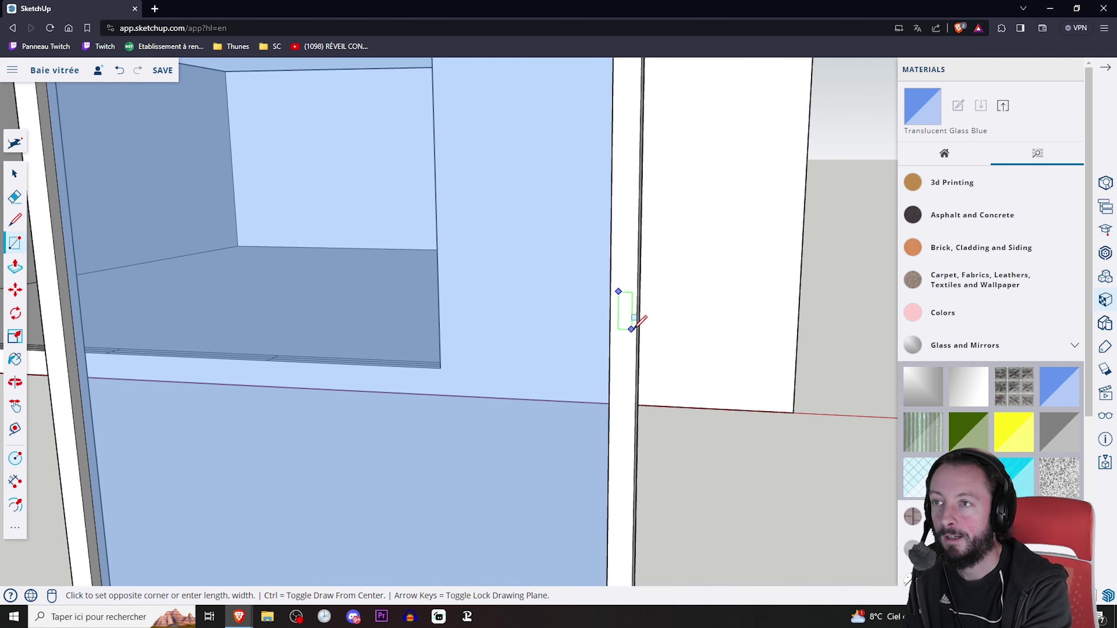
{"action": "left_click", "coordinate": [629, 357]}
{"action": "scroll", "coordinate": [647, 324], "scroll_direction": "down", "scroll_amount": 4}
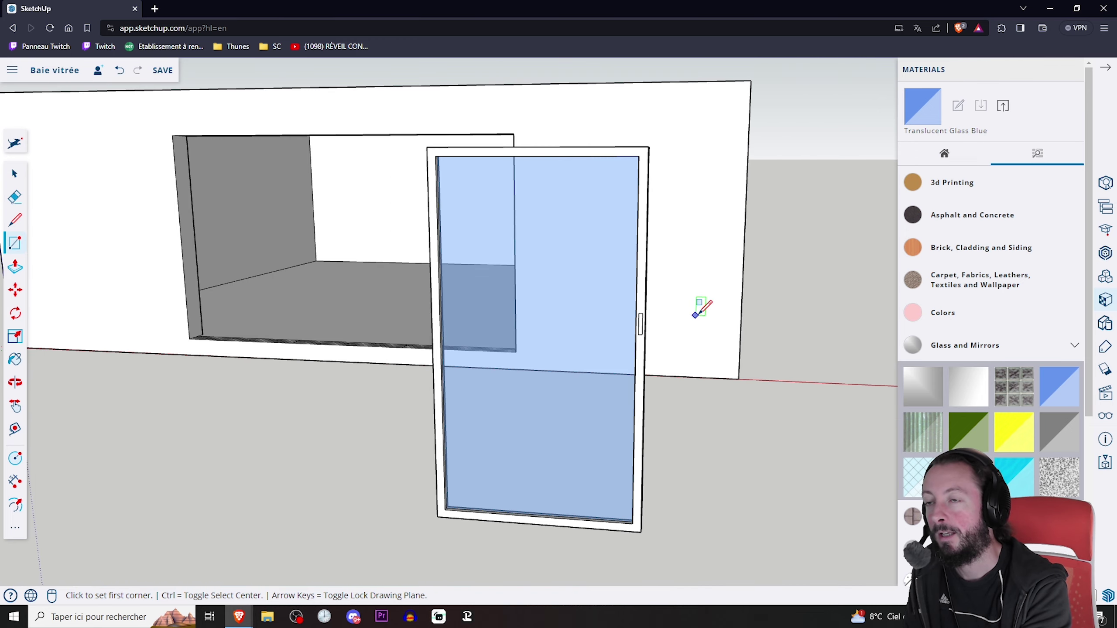
{"action": "middle_click_drag", "start_coordinate": [702, 308], "coordinate": [701, 315]}
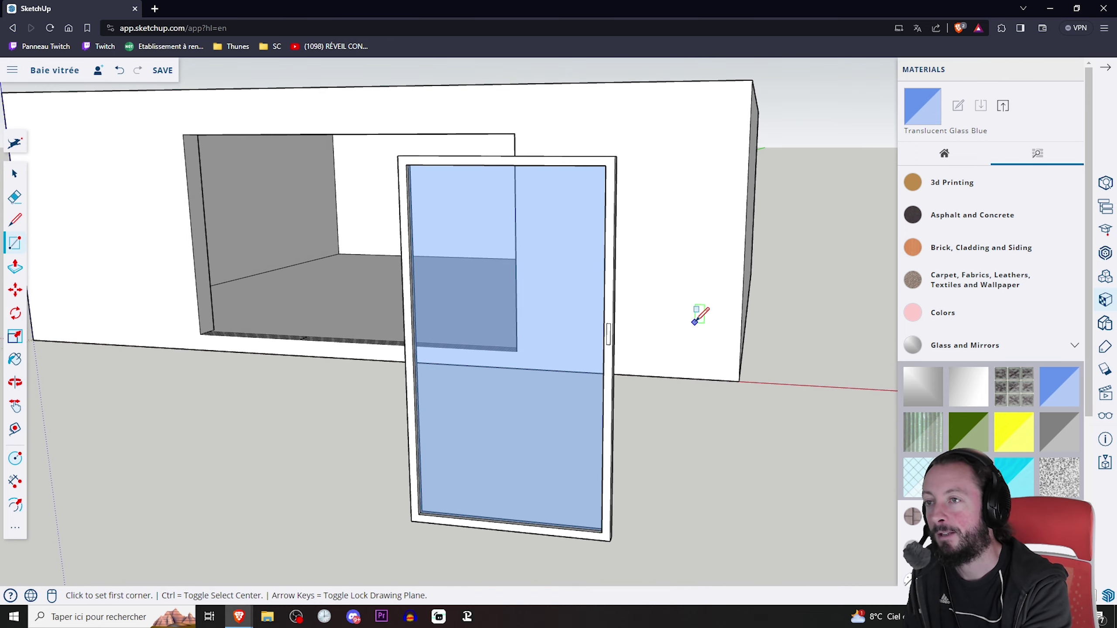
Step: Draw a small handle rectangle on the back face of the door frame
{"action": "left_click", "coordinate": [14, 264]}
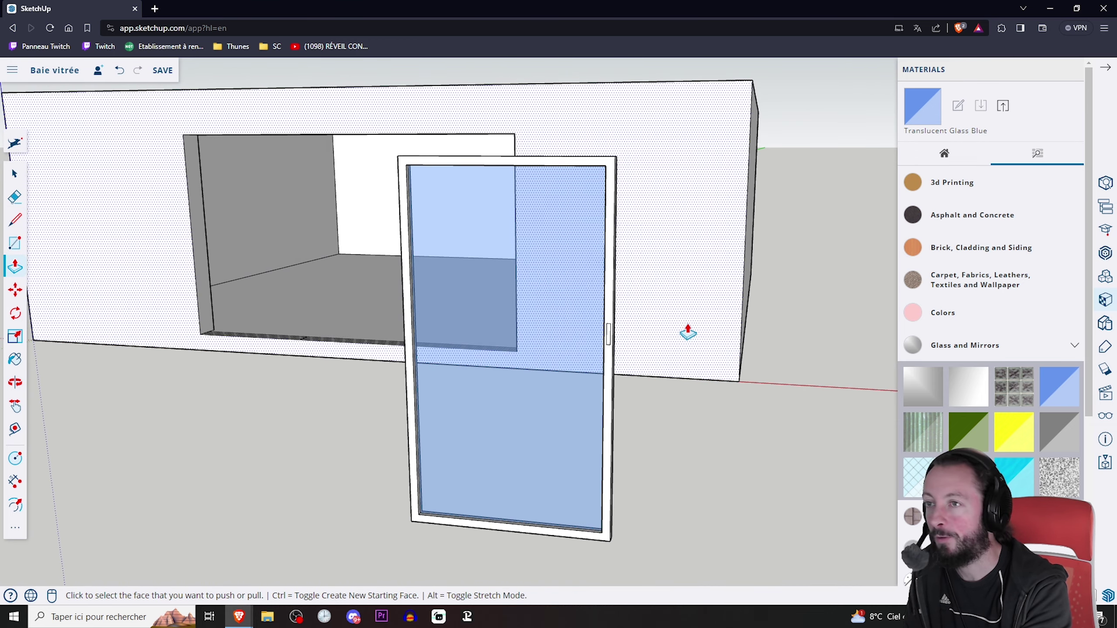
{"action": "scroll", "coordinate": [684, 325], "scroll_direction": "up", "scroll_amount": 5}
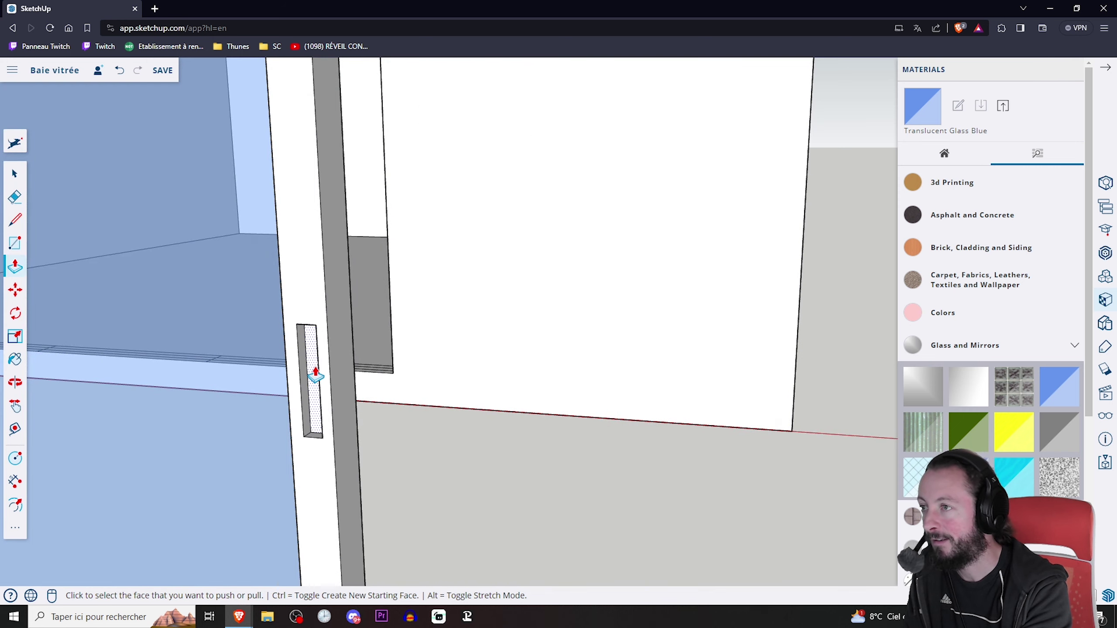
{"action": "middle_click_drag", "start_coordinate": [313, 376], "coordinate": [349, 357]}
{"action": "scroll", "coordinate": [479, 332], "scroll_direction": "down", "scroll_amount": 5}
{"action": "mouse_move", "coordinate": [479, 332]}
{"action": "middle_mouse_down"}
{"action": "mouse_move", "coordinate": [207, 322]}
{"action": "mouse_move", "coordinate": [523, 249]}
{"action": "mouse_move", "coordinate": [399, 243]}
{"action": "middle_mouse_up"}
{"action": "scroll", "coordinate": [319, 257], "scroll_direction": "up", "scroll_amount": 5}
{"action": "scroll", "coordinate": [220, 339], "scroll_direction": "up", "scroll_amount": 3}
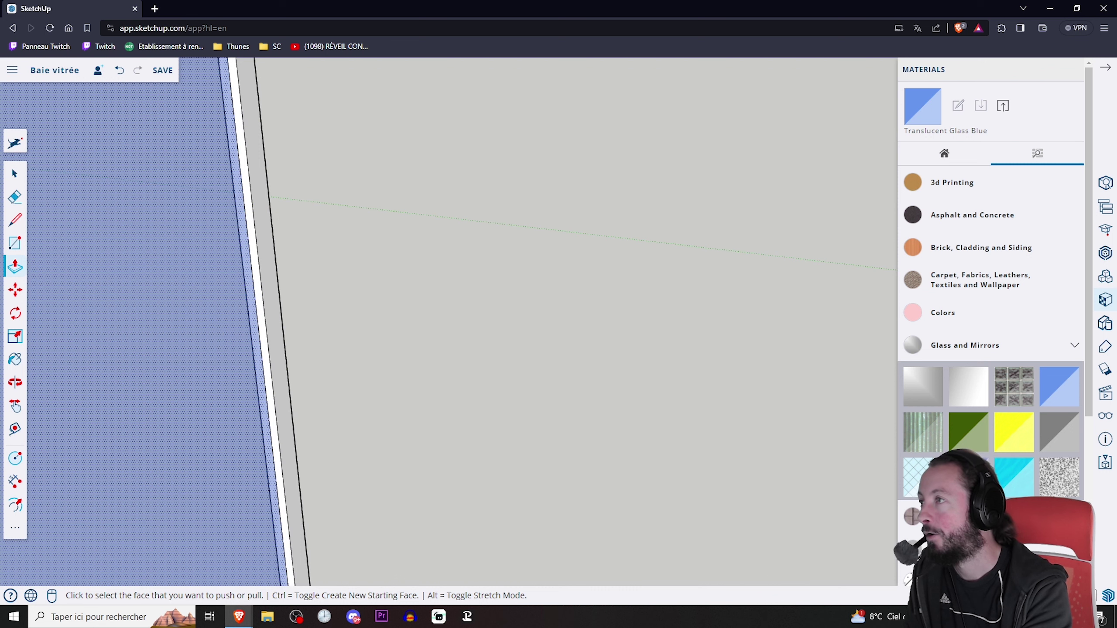
{"action": "left_click", "coordinate": [14, 247]}
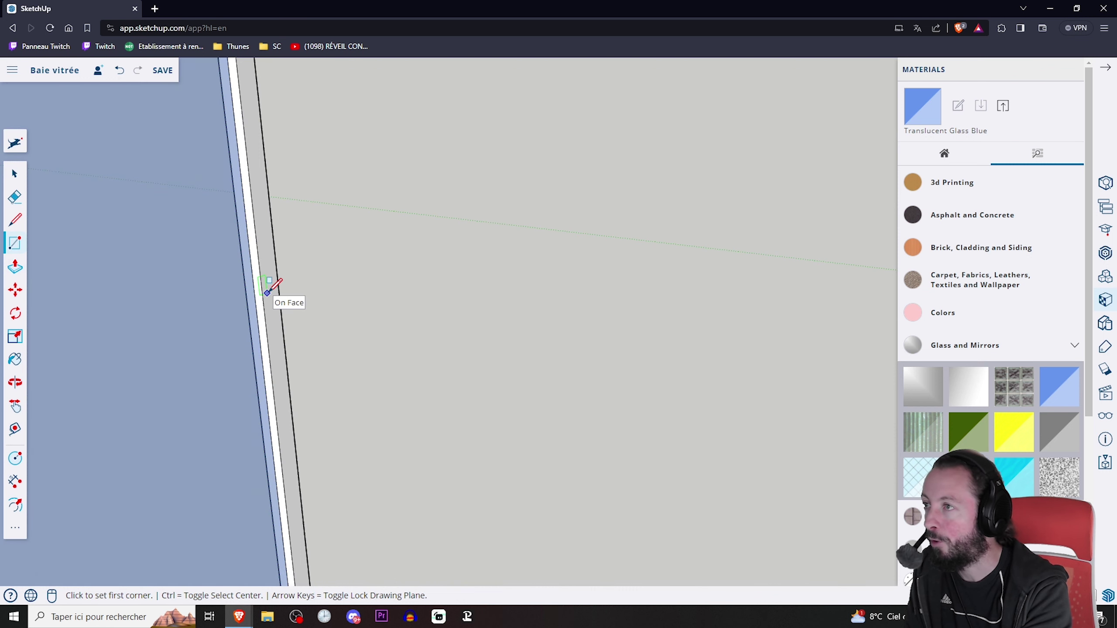
{"action": "left_click", "coordinate": [267, 294]}
{"action": "mouse_move", "coordinate": [284, 334]}
{"action": "middle_mouse_down"}
{"action": "mouse_move", "coordinate": [249, 347]}
{"action": "mouse_move", "coordinate": [230, 312]}
{"action": "middle_mouse_up"}
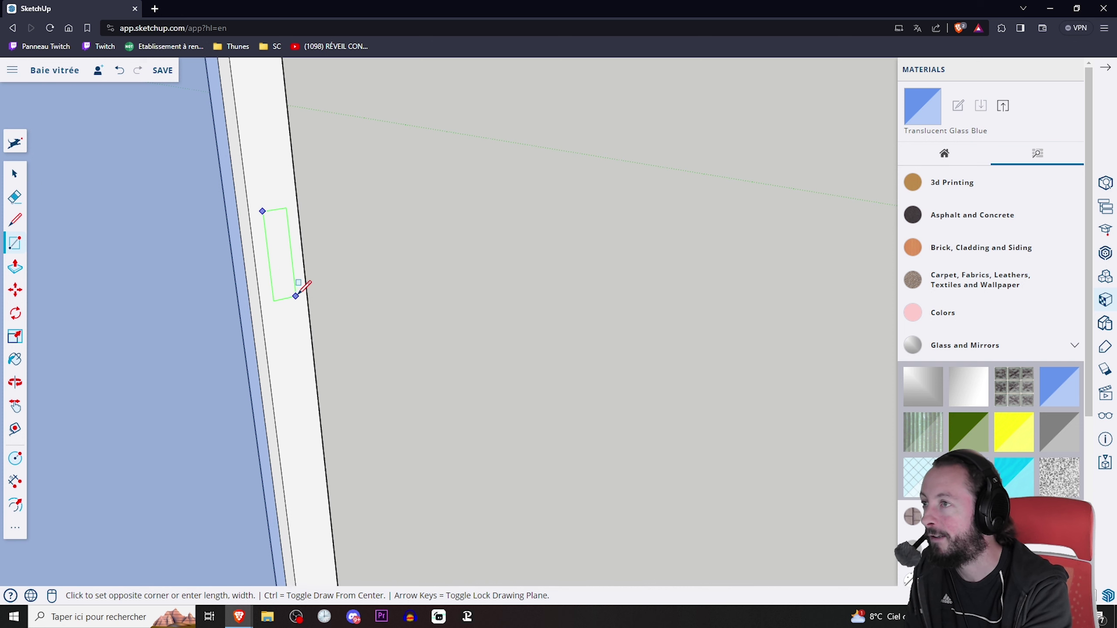
{"action": "left_click", "coordinate": [297, 296]}
Step: Extrude the handle rectangle, then select the whole glass door
{"action": "left_click", "coordinate": [22, 270]}
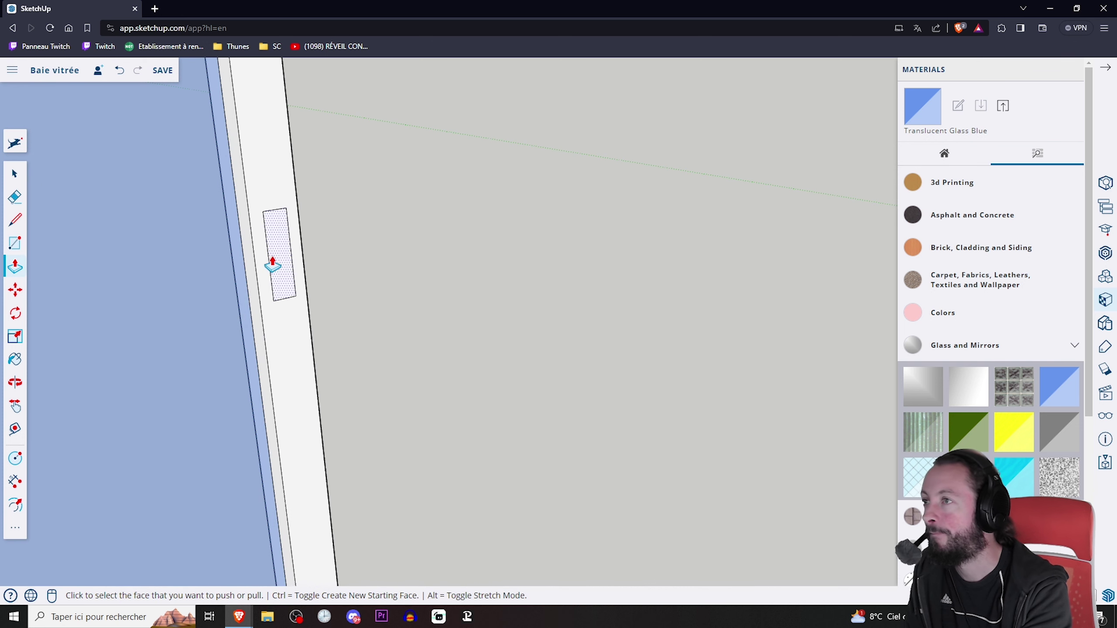
{"action": "mouse_move", "coordinate": [273, 260]}
{"action": "middle_mouse_down"}
{"action": "mouse_move", "coordinate": [356, 240]}
{"action": "mouse_move", "coordinate": [312, 244]}
{"action": "mouse_move", "coordinate": [224, 289]}
{"action": "mouse_move", "coordinate": [591, 290]}
{"action": "middle_mouse_up"}
{"action": "scroll", "coordinate": [590, 291], "scroll_direction": "down", "scroll_amount": 3}
{"action": "scroll", "coordinate": [591, 290], "scroll_direction": "down", "scroll_amount": 2}
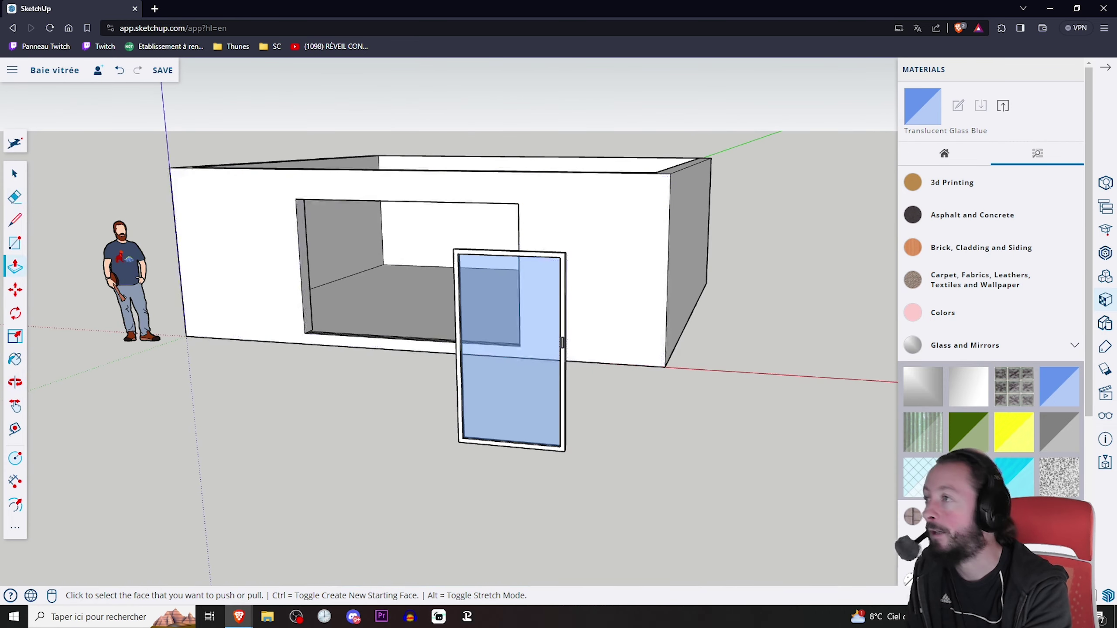
{"action": "left_click", "coordinate": [22, 177]}
{"action": "middle_click_drag", "start_coordinate": [559, 232], "coordinate": [585, 386]}
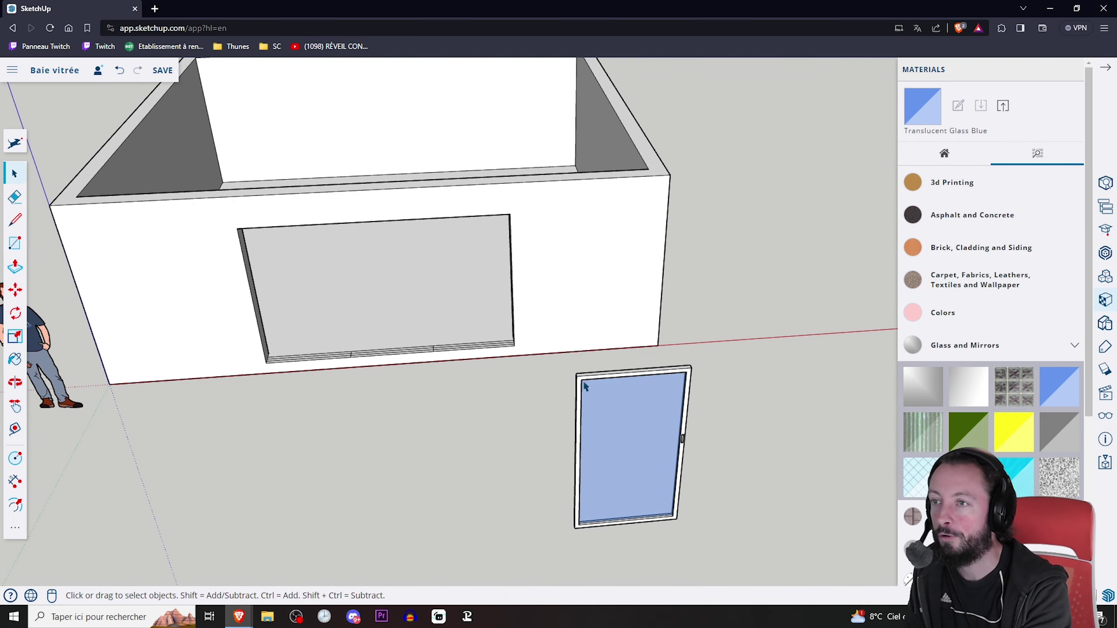
{"action": "left_click_drag", "start_coordinate": [543, 365], "coordinate": [731, 566]}
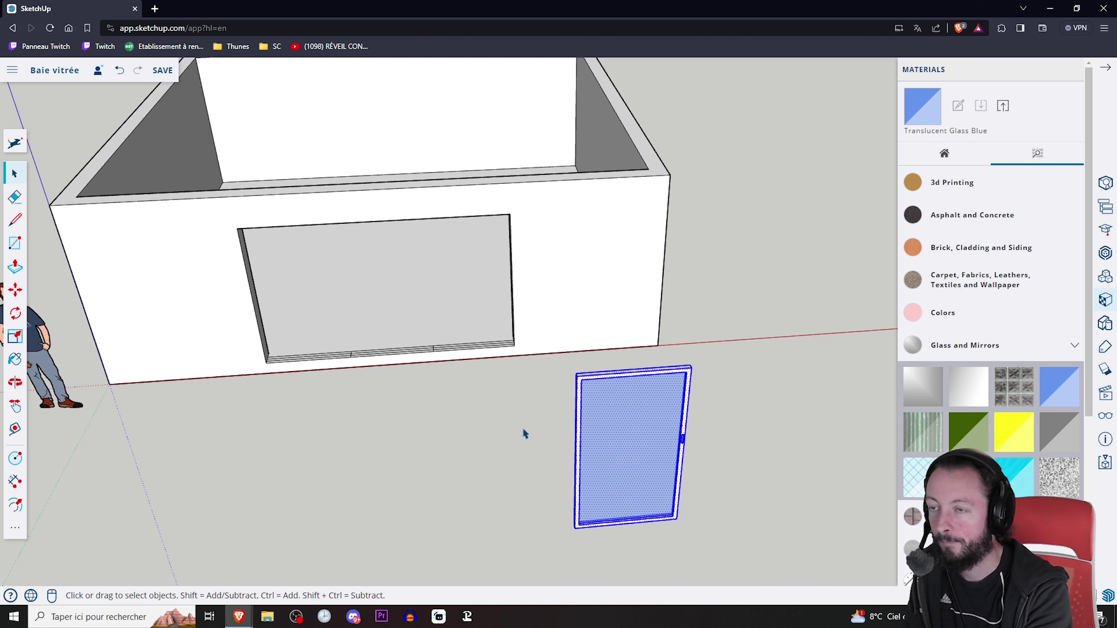
Step: Make the selected glass door a component named Baie
{"action": "right_click", "coordinate": [635, 419]}
{"action": "left_click", "coordinate": [690, 453]}
{"action": "type", "text": "Bai"}
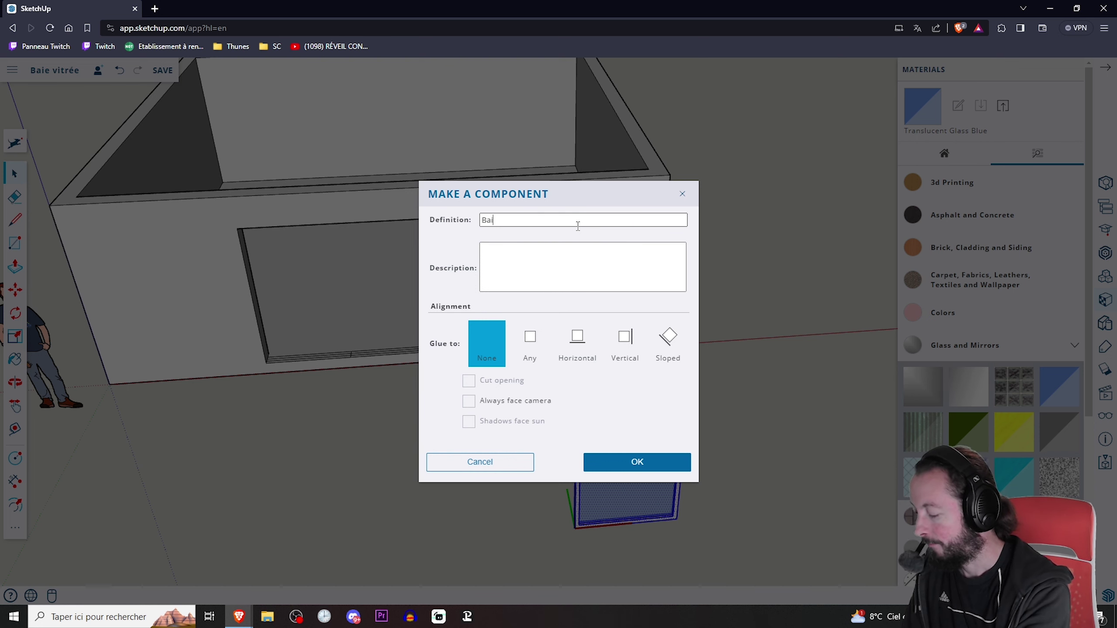
{"action": "left_click", "coordinate": [637, 462]}
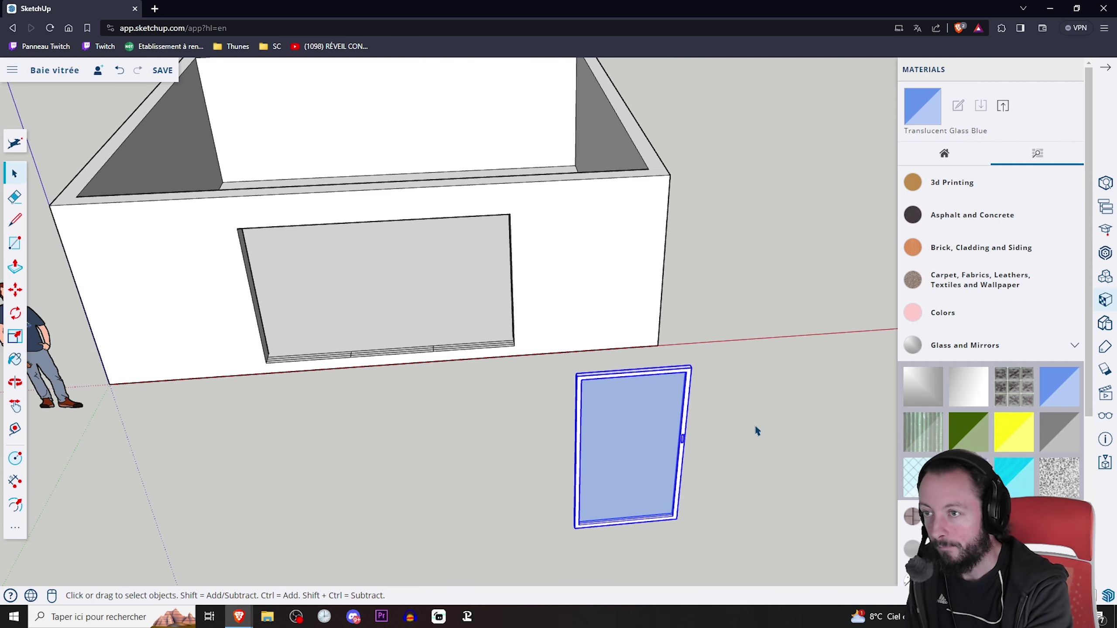
{"action": "mouse_move", "coordinate": [755, 429]}
{"action": "middle_mouse_down"}
{"action": "mouse_move", "coordinate": [818, 387]}
{"action": "mouse_move", "coordinate": [209, 343]}
{"action": "middle_mouse_up"}
Step: Move the Baie door by its corner into the wall opening onto the rails
{"action": "key", "text": "m"}
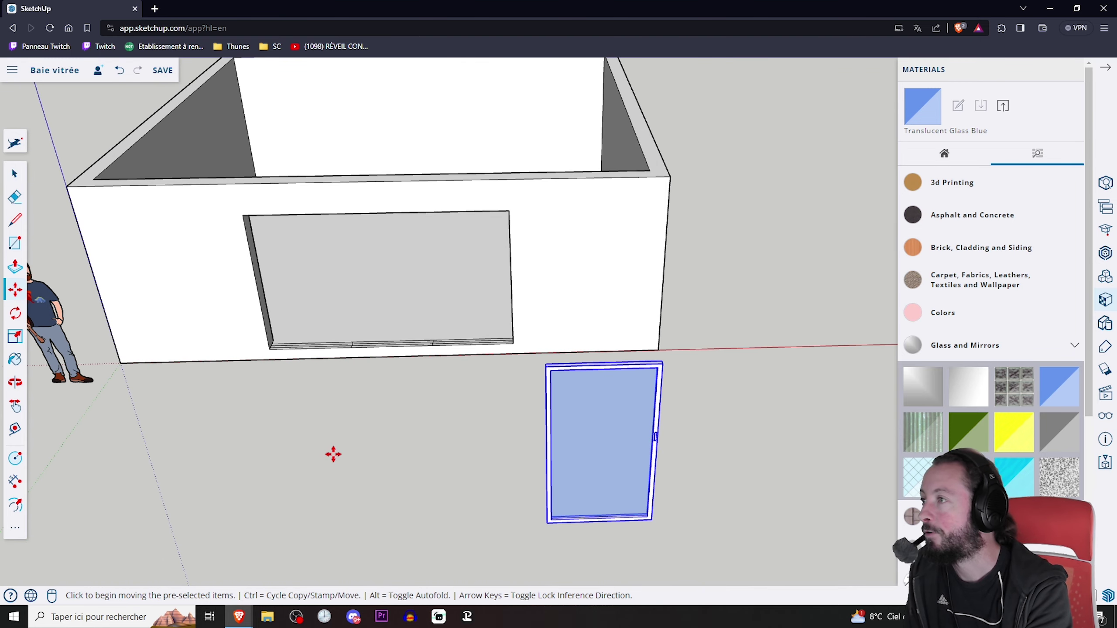
{"action": "left_click", "coordinate": [651, 524]}
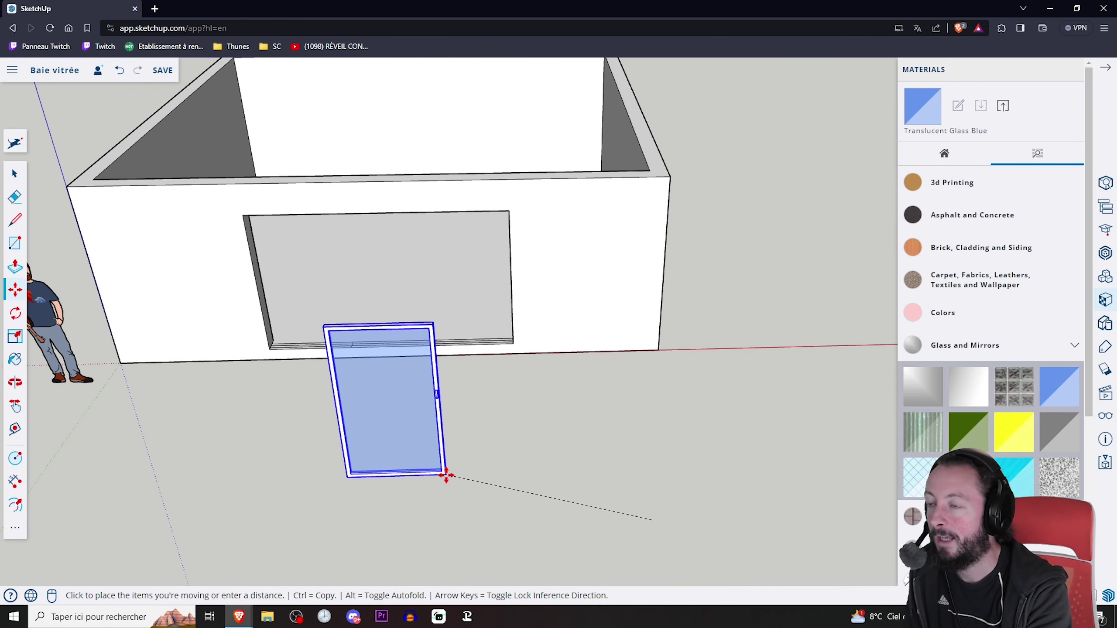
{"action": "mouse_move", "coordinate": [444, 469]}
{"action": "middle_mouse_down"}
{"action": "mouse_move", "coordinate": [615, 459]}
{"action": "mouse_move", "coordinate": [906, 379]}
{"action": "middle_mouse_up"}
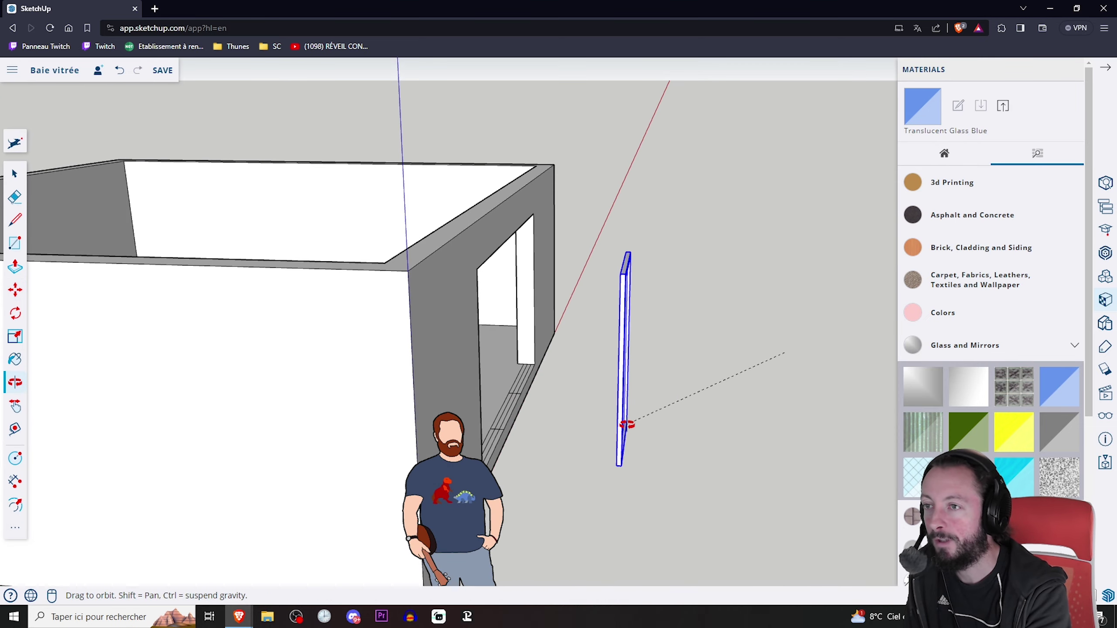
{"action": "mouse_move", "coordinate": [626, 424]}
{"action": "middle_mouse_down"}
{"action": "mouse_move", "coordinate": [773, 510]}
{"action": "mouse_move", "coordinate": [448, 429]}
{"action": "middle_mouse_up"}
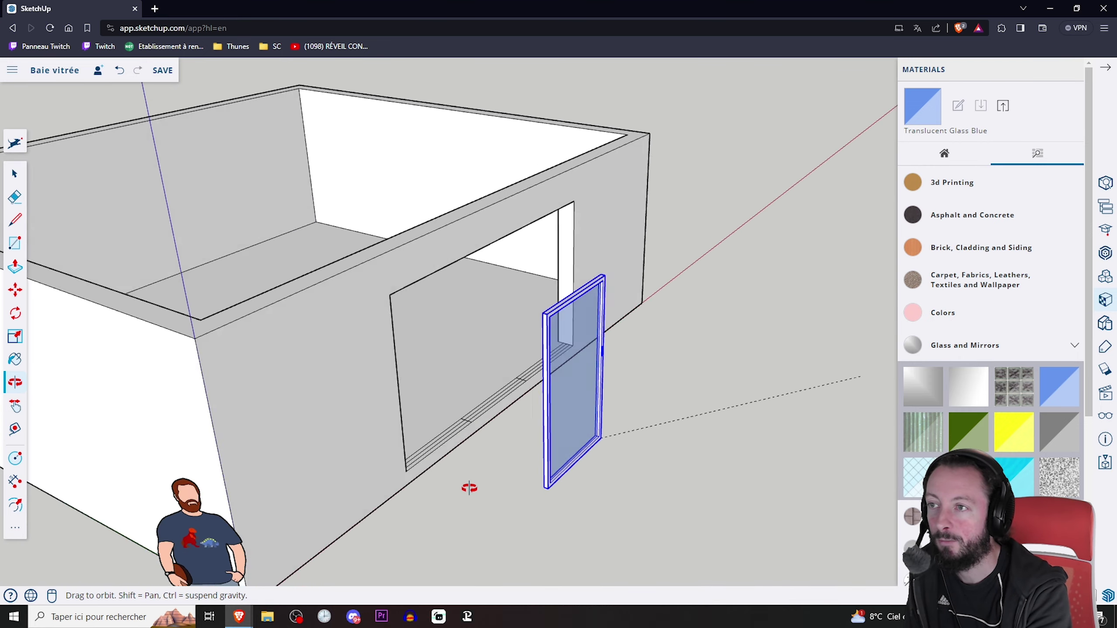
{"action": "scroll", "coordinate": [543, 379], "scroll_direction": "up", "scroll_amount": 3}
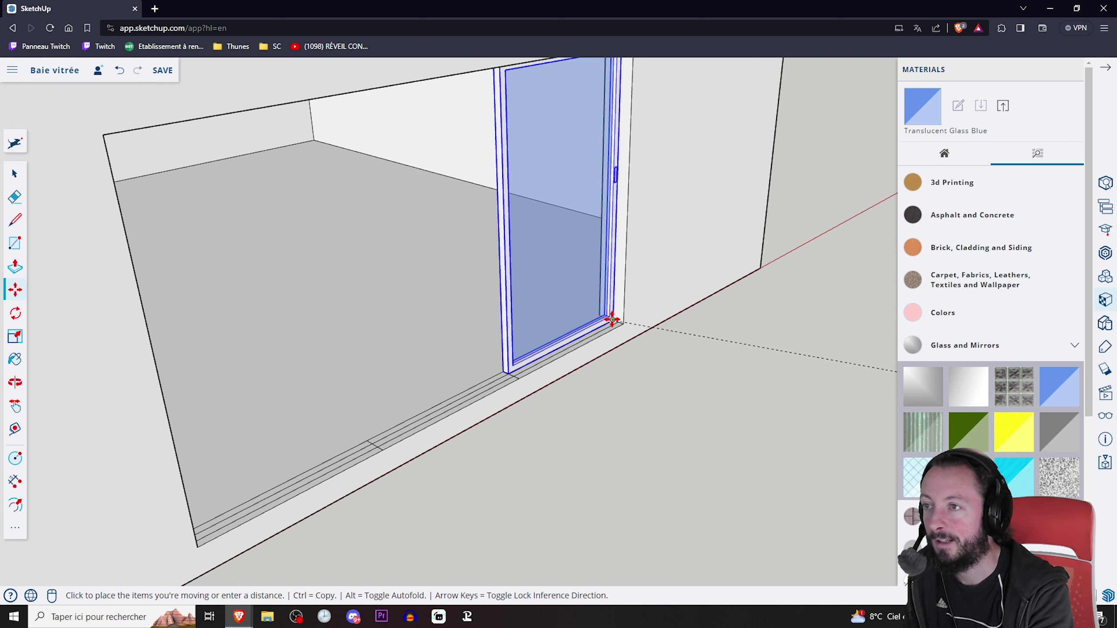
{"action": "left_click", "coordinate": [613, 319]}
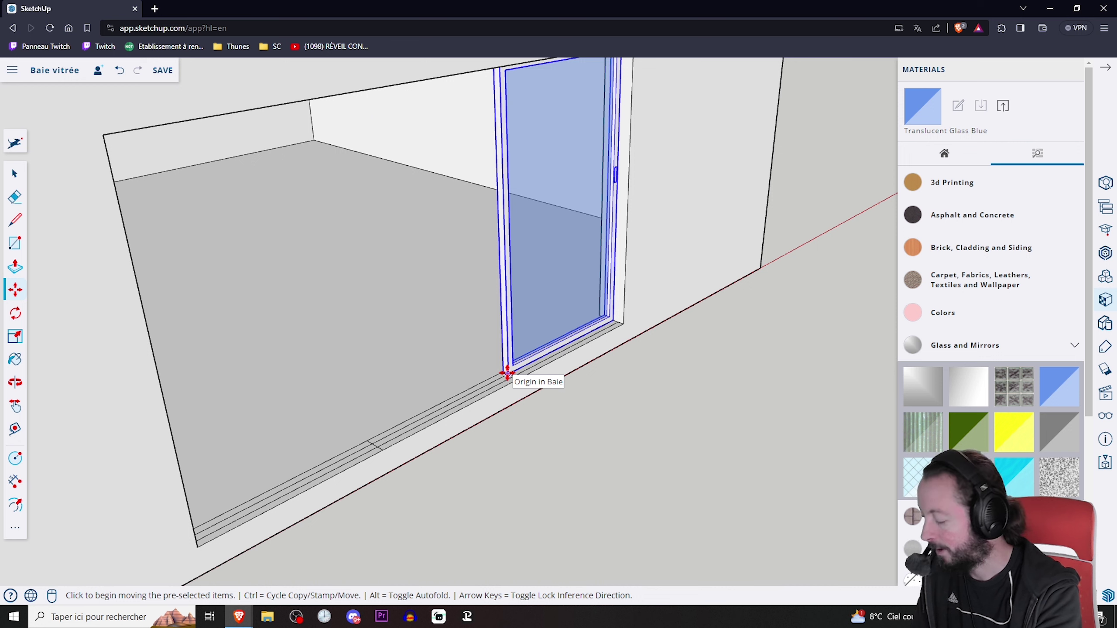
Step: Ctrl-copy the Baie door twice, snapping each copy beside the previous panel
{"action": "key", "text": "ctrl"}
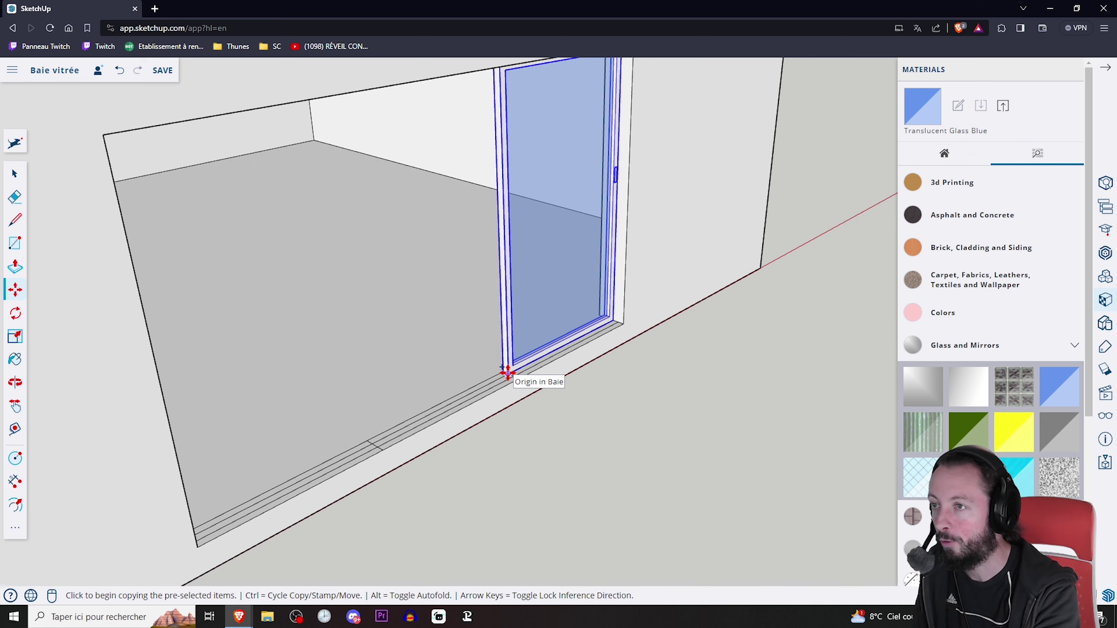
{"action": "left_click", "coordinate": [508, 373]}
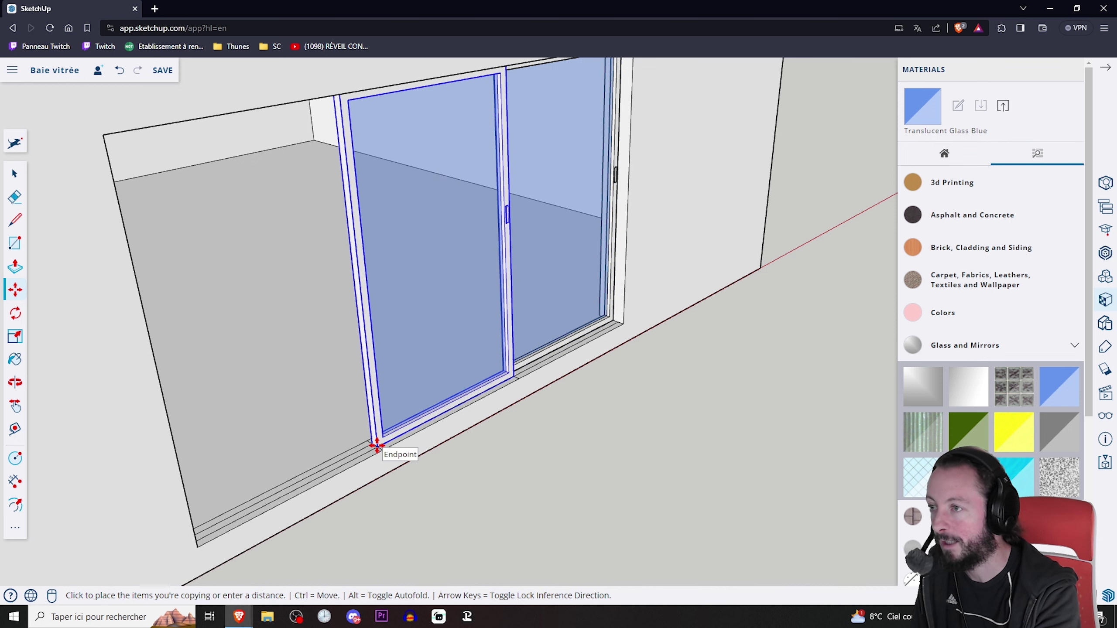
{"action": "left_click", "coordinate": [377, 447]}
{"action": "middle_click_drag", "start_coordinate": [461, 444], "coordinate": [326, 429]}
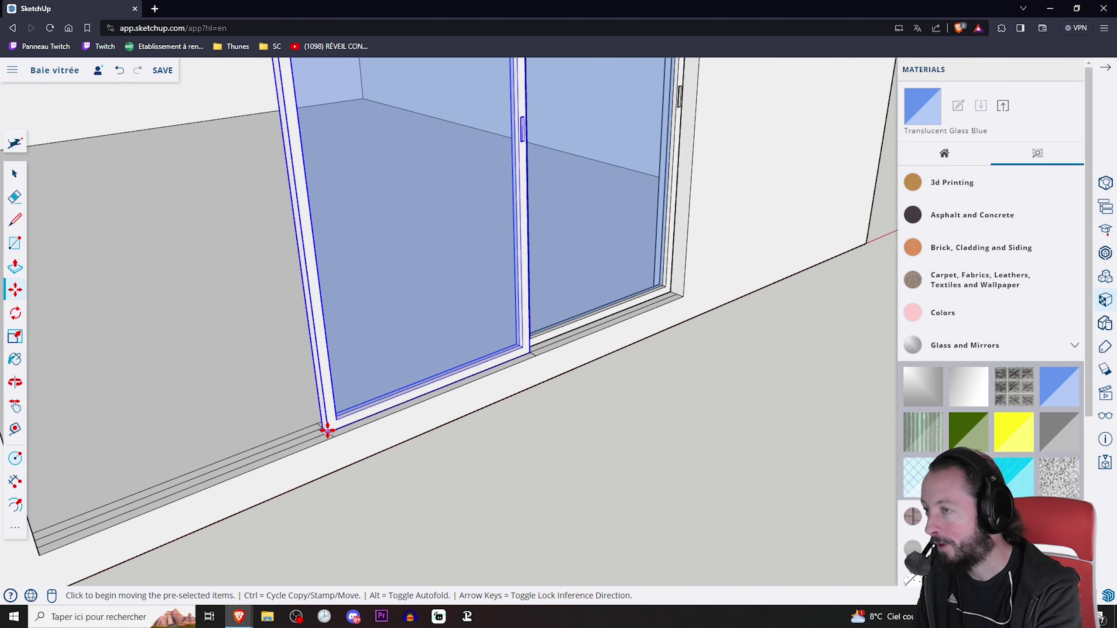
{"action": "key", "text": "ctrl"}
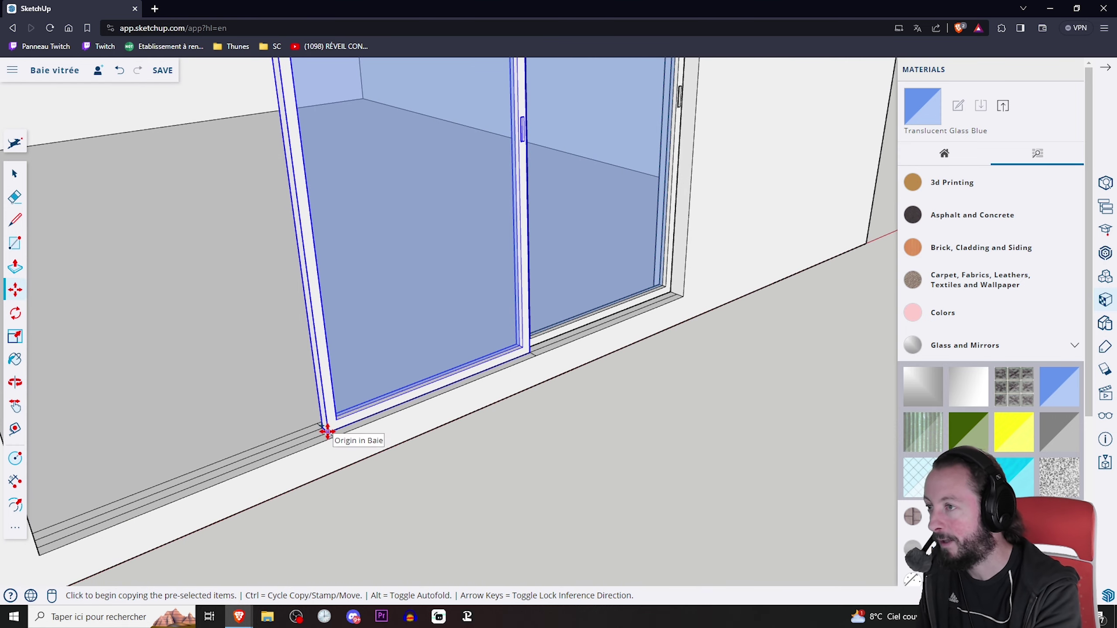
{"action": "left_click", "coordinate": [327, 430]}
{"action": "scroll", "coordinate": [308, 440], "scroll_direction": "down", "scroll_amount": 5}
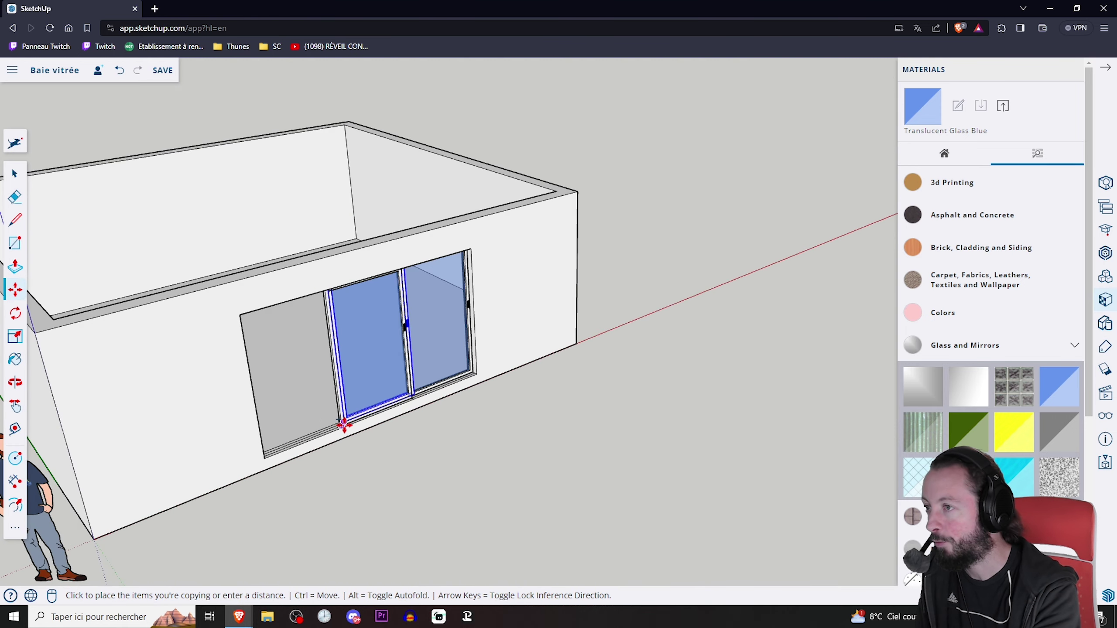
{"action": "left_click", "coordinate": [267, 458]}
{"action": "middle_click_drag", "start_coordinate": [357, 367], "coordinate": [494, 335]}
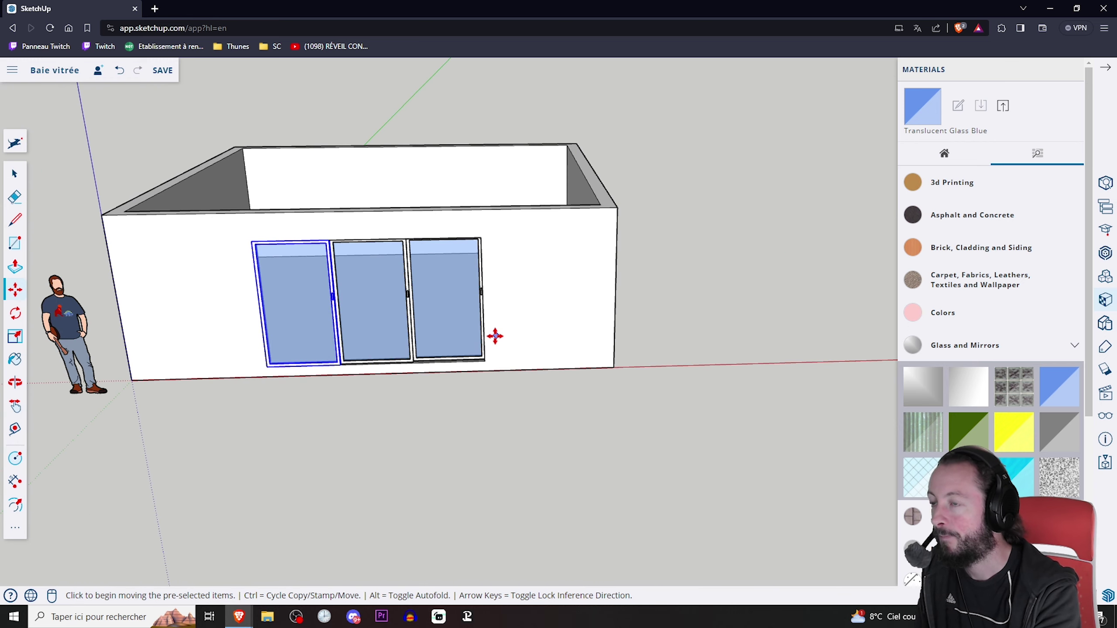
{"action": "scroll", "coordinate": [493, 335], "scroll_direction": "up", "scroll_amount": 5}
{"action": "scroll", "coordinate": [356, 367], "scroll_direction": "down", "scroll_amount": 5}
{"action": "scroll", "coordinate": [357, 367], "scroll_direction": "up", "scroll_amount": 5}
{"action": "mouse_move", "coordinate": [356, 367]}
{"action": "middle_mouse_down"}
{"action": "mouse_move", "coordinate": [511, 339]}
{"action": "mouse_move", "coordinate": [429, 394]}
{"action": "middle_mouse_up"}
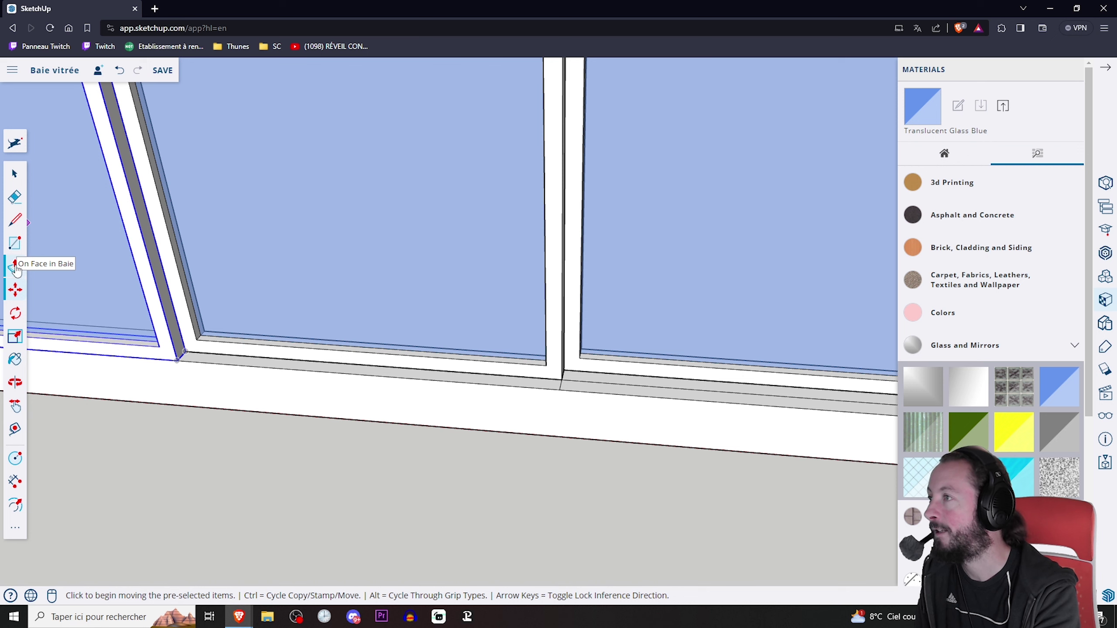
Step: Erase the middle glass door panel
{"action": "key", "text": "e"}
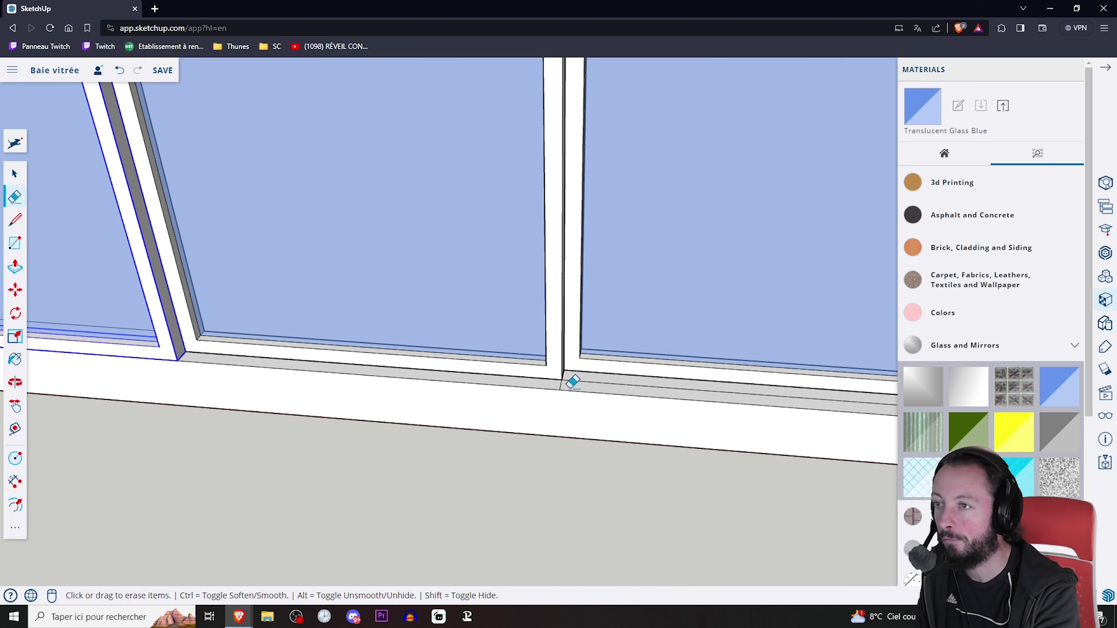
{"action": "mouse_move", "coordinate": [620, 388]}
{"action": "middle_mouse_down"}
{"action": "mouse_move", "coordinate": [519, 374]}
{"action": "mouse_move", "coordinate": [568, 359]}
{"action": "middle_mouse_up"}
{"action": "left_click", "coordinate": [559, 368]}
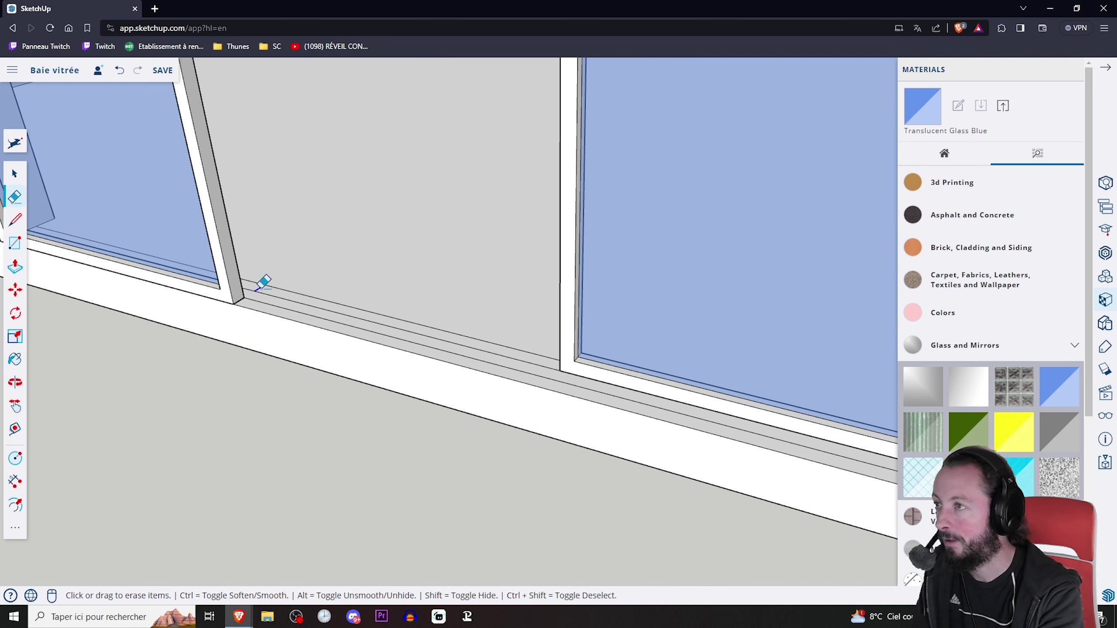
{"action": "scroll", "coordinate": [225, 281], "scroll_direction": "down", "scroll_amount": 5}
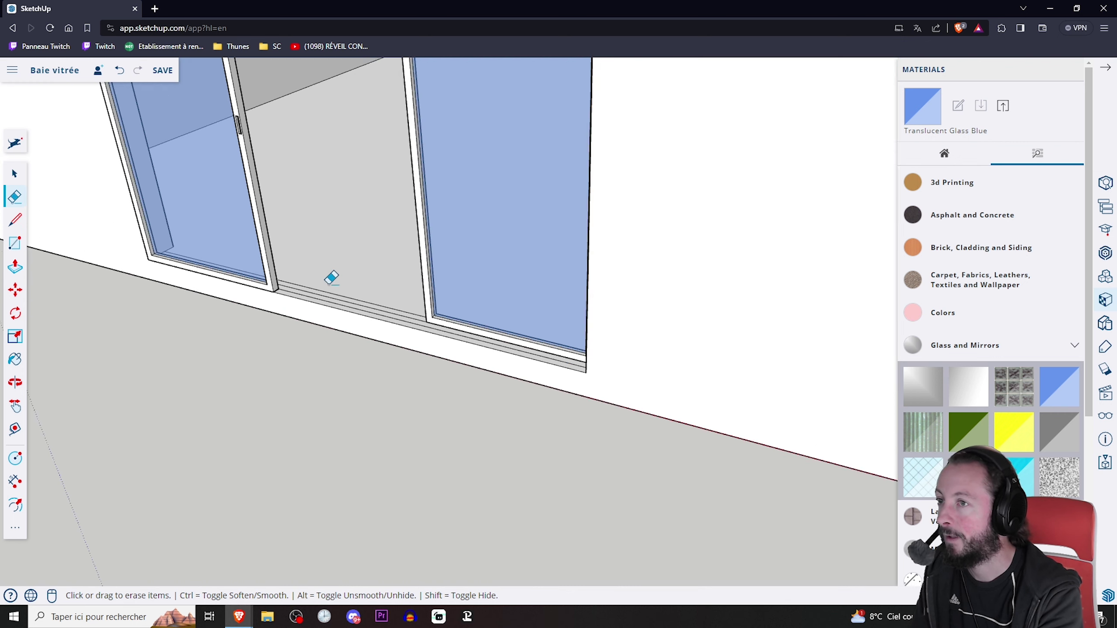
{"action": "mouse_move", "coordinate": [332, 277]}
{"action": "middle_mouse_down"}
{"action": "mouse_move", "coordinate": [409, 312]}
{"action": "mouse_move", "coordinate": [421, 272]}
{"action": "middle_mouse_up"}
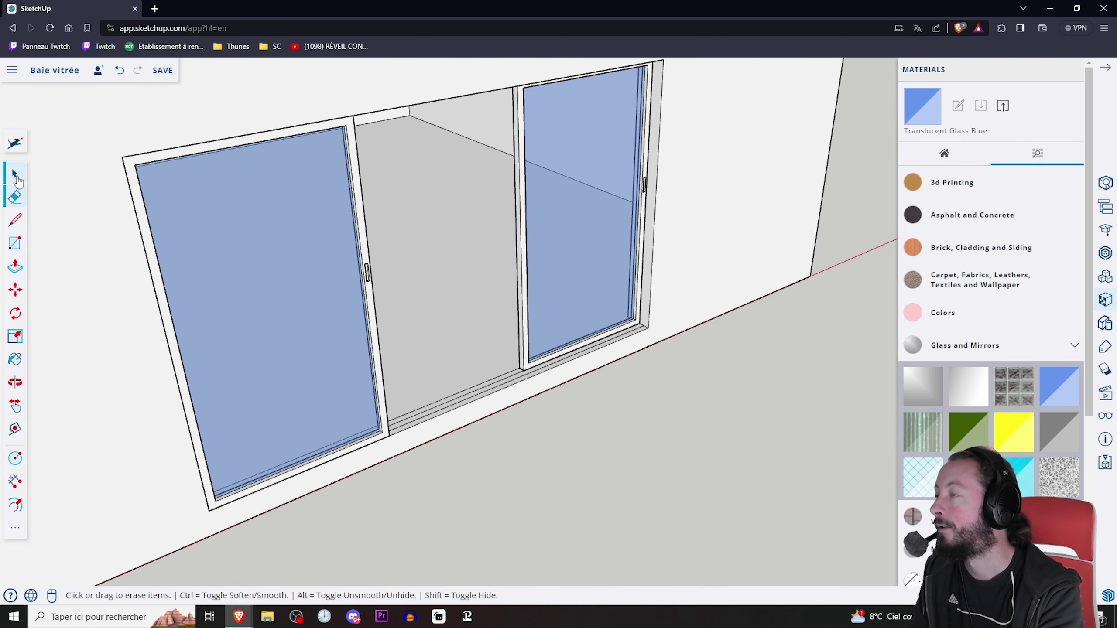
Step: Move the right and left glass panels out in front of the wall opening
{"action": "left_click", "coordinate": [15, 291]}
{"action": "left_click", "coordinate": [523, 368]}
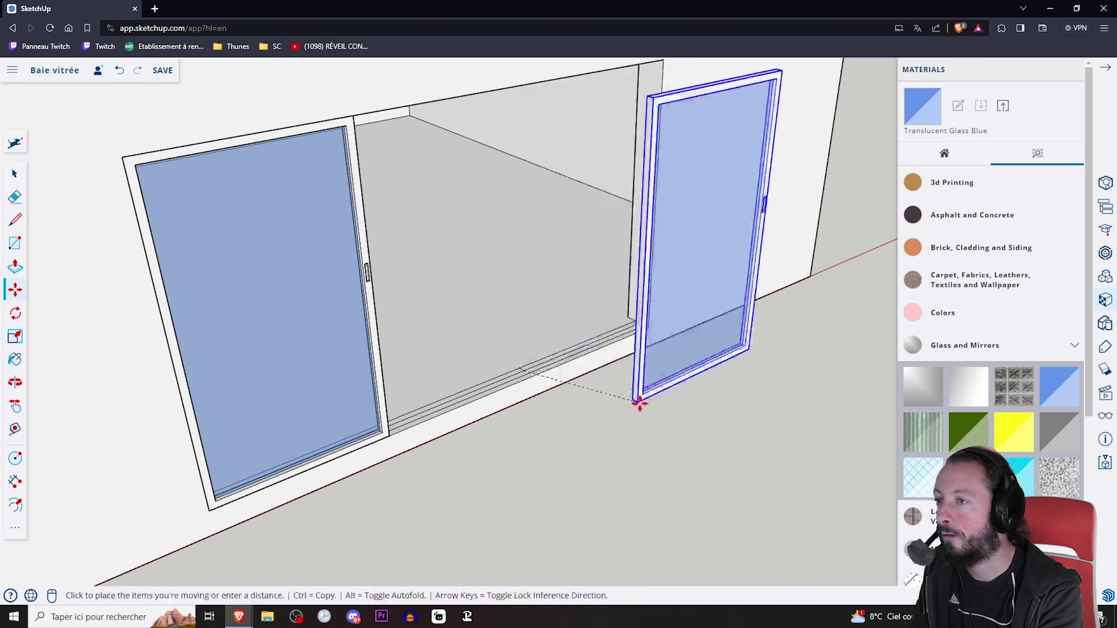
{"action": "left_click", "coordinate": [642, 401]}
{"action": "left_click", "coordinate": [390, 435]}
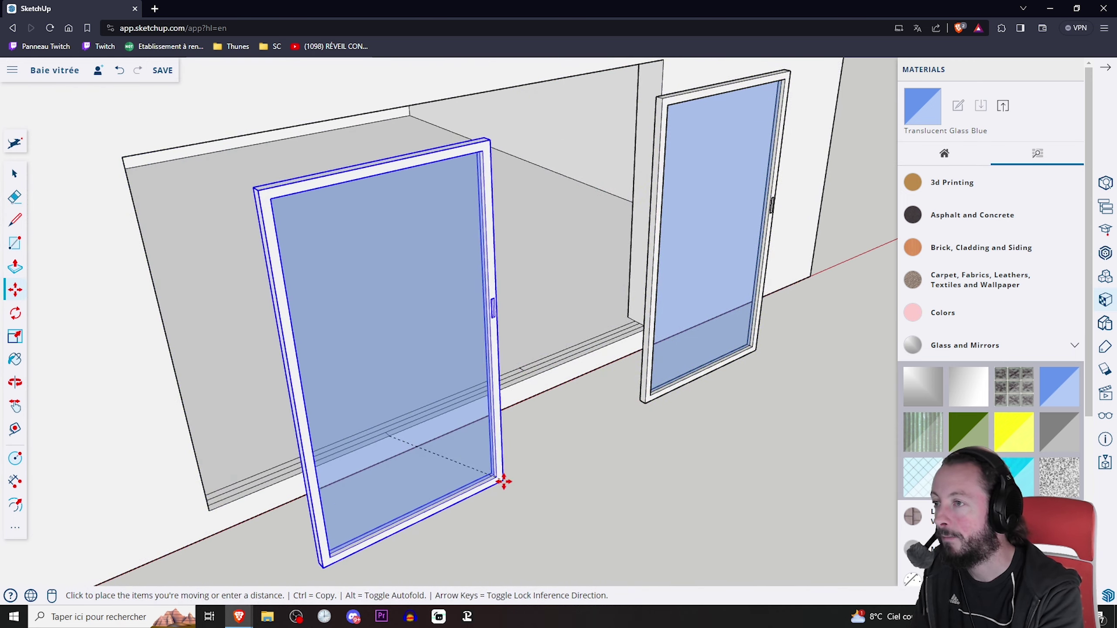
{"action": "left_click", "coordinate": [803, 461]}
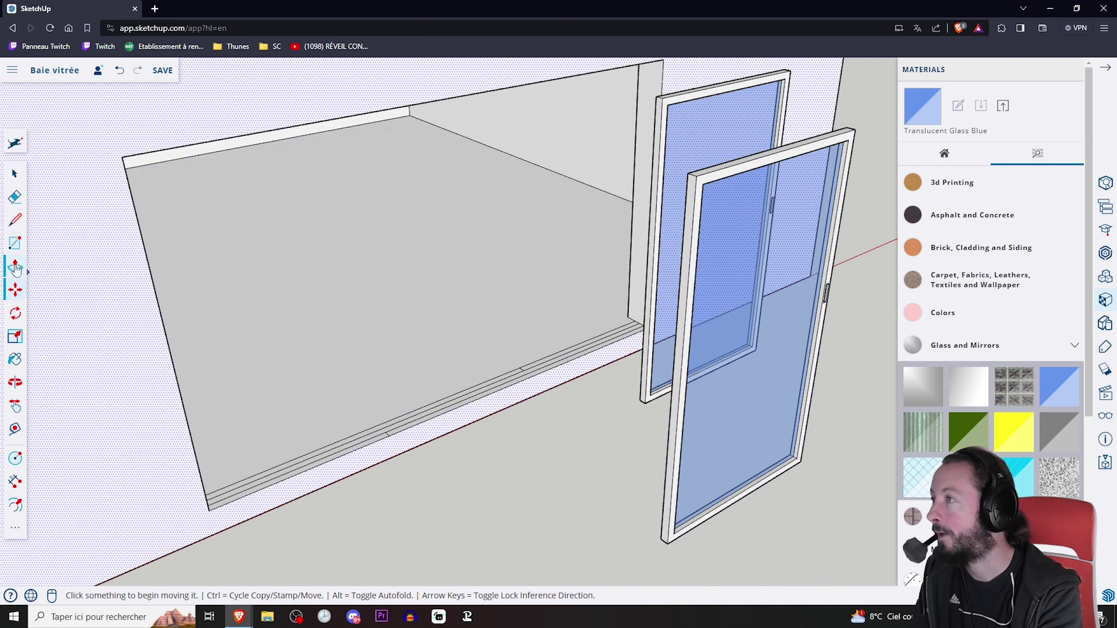
Step: Snap one glass panel by its bottom corner onto the rail corner at the opening's right end
{"action": "left_click", "coordinate": [17, 204]}
{"action": "scroll", "coordinate": [483, 312], "scroll_direction": "up", "scroll_amount": 5}
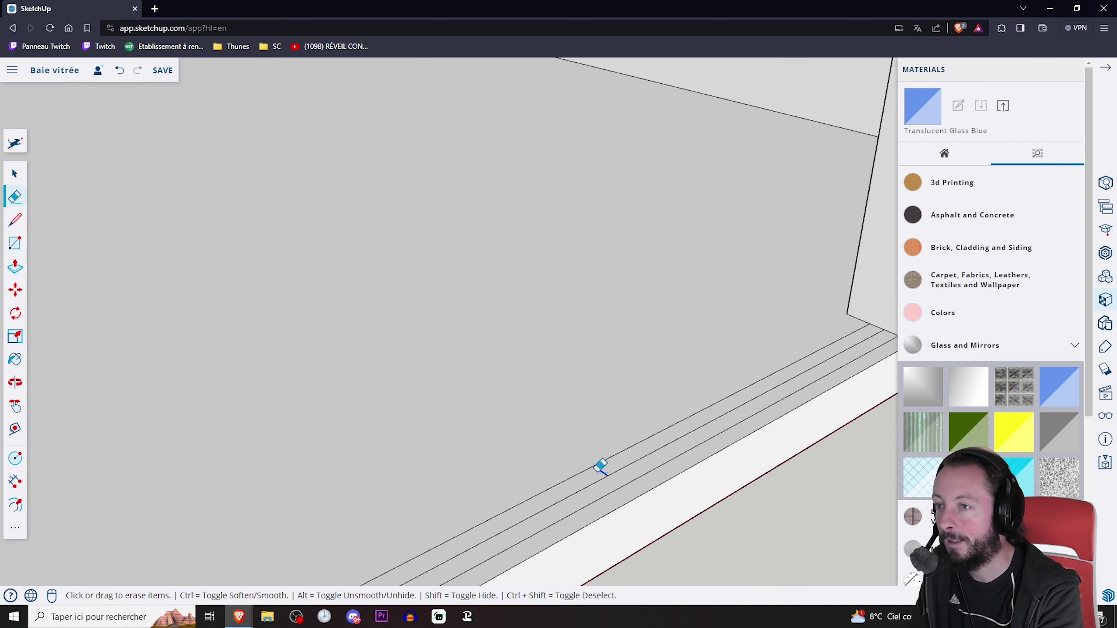
{"action": "scroll", "coordinate": [637, 425], "scroll_direction": "down", "scroll_amount": 3}
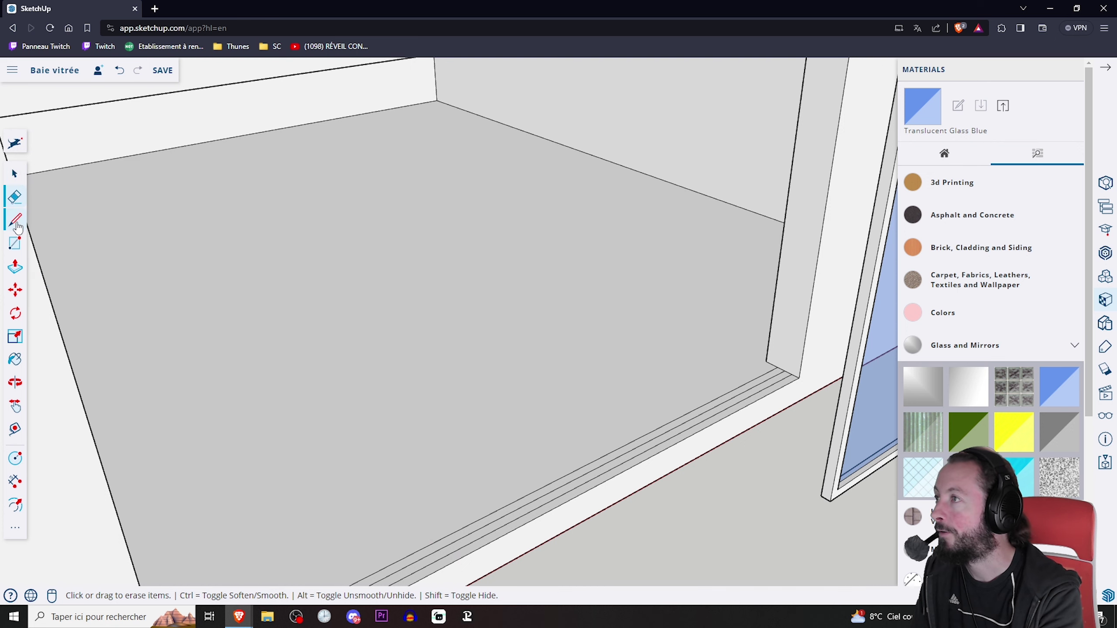
{"action": "left_click", "coordinate": [20, 298]}
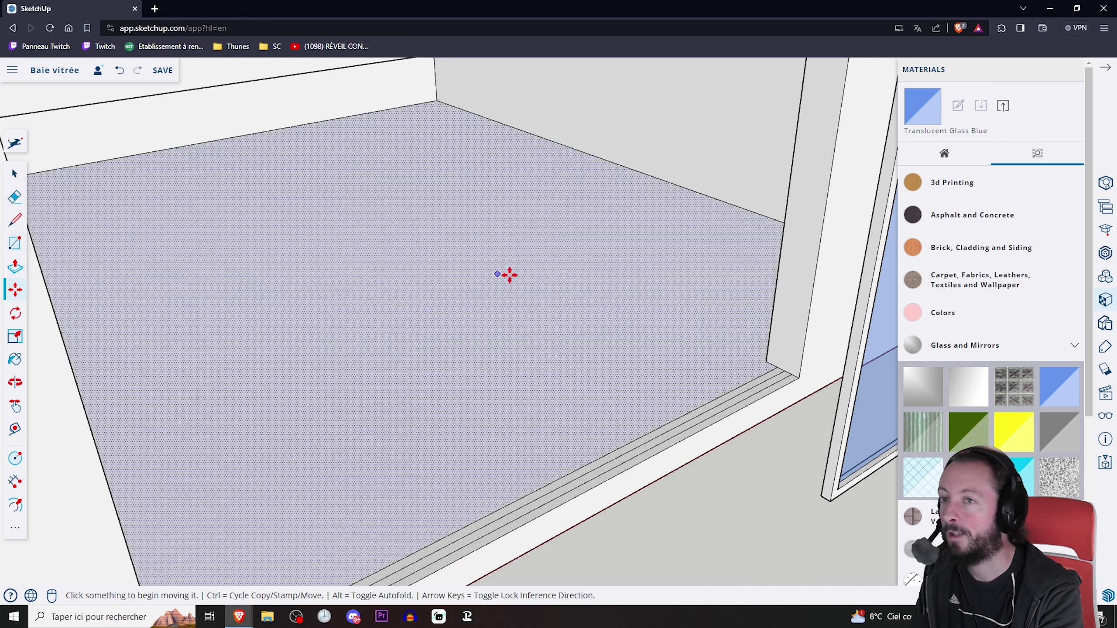
{"action": "scroll", "coordinate": [506, 275], "scroll_direction": "down", "scroll_amount": 3}
{"action": "scroll", "coordinate": [429, 269], "scroll_direction": "down", "scroll_amount": 3}
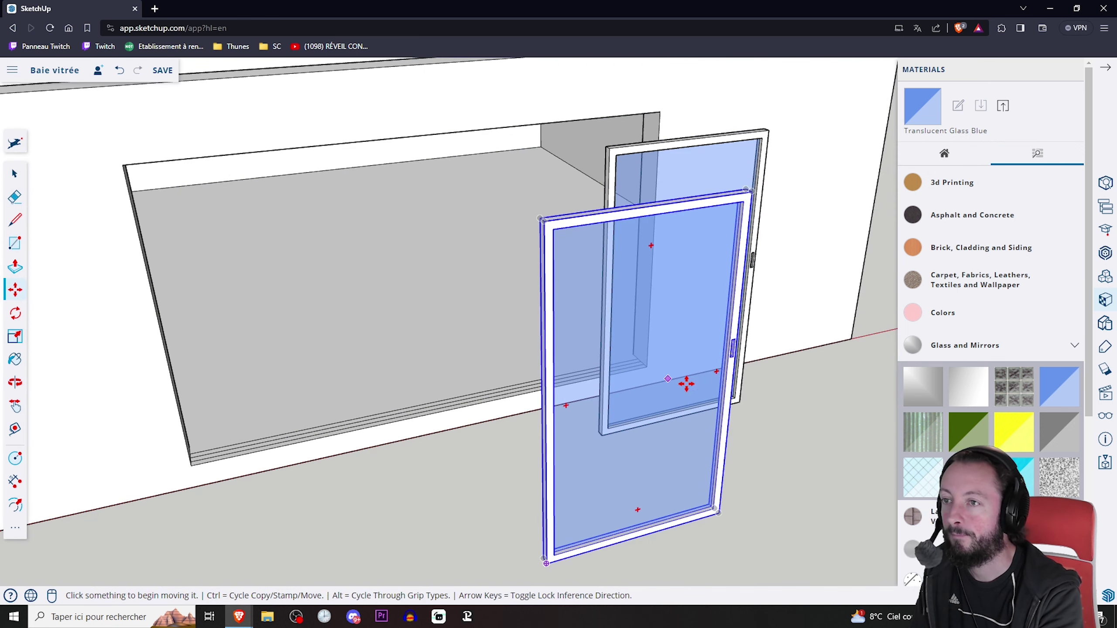
{"action": "left_click", "coordinate": [743, 404]}
{"action": "scroll", "coordinate": [570, 367], "scroll_direction": "up", "scroll_amount": 3}
{"action": "scroll", "coordinate": [634, 354], "scroll_direction": "up", "scroll_amount": 2}
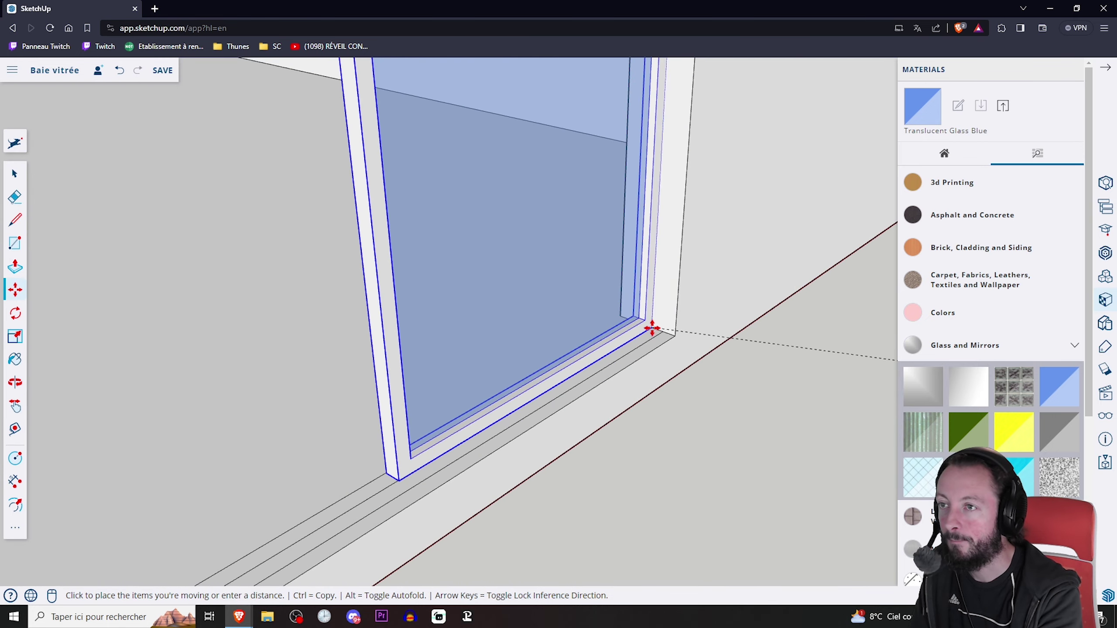
{"action": "left_click", "coordinate": [650, 326]}
{"action": "scroll", "coordinate": [653, 316], "scroll_direction": "down", "scroll_amount": 2}
{"action": "scroll", "coordinate": [686, 334], "scroll_direction": "down", "scroll_amount": 5}
{"action": "scroll", "coordinate": [660, 387], "scroll_direction": "down", "scroll_amount": 2}
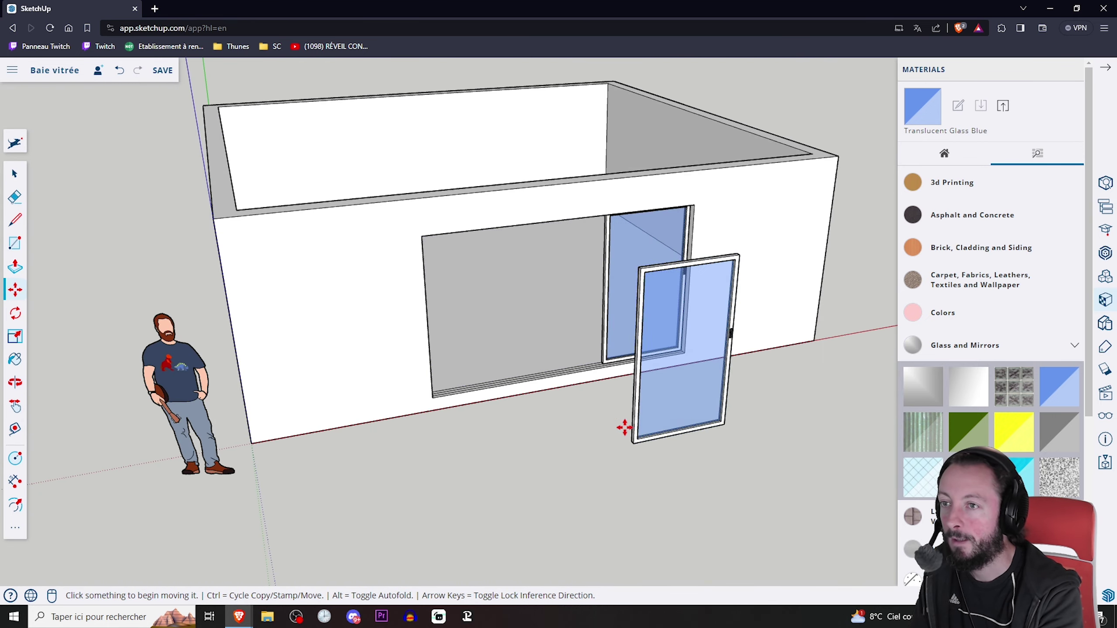
Step: Move the outside glass panel by its corner onto the rails beside the first panel
{"action": "middle_click_drag", "start_coordinate": [721, 421], "coordinate": [705, 255]}
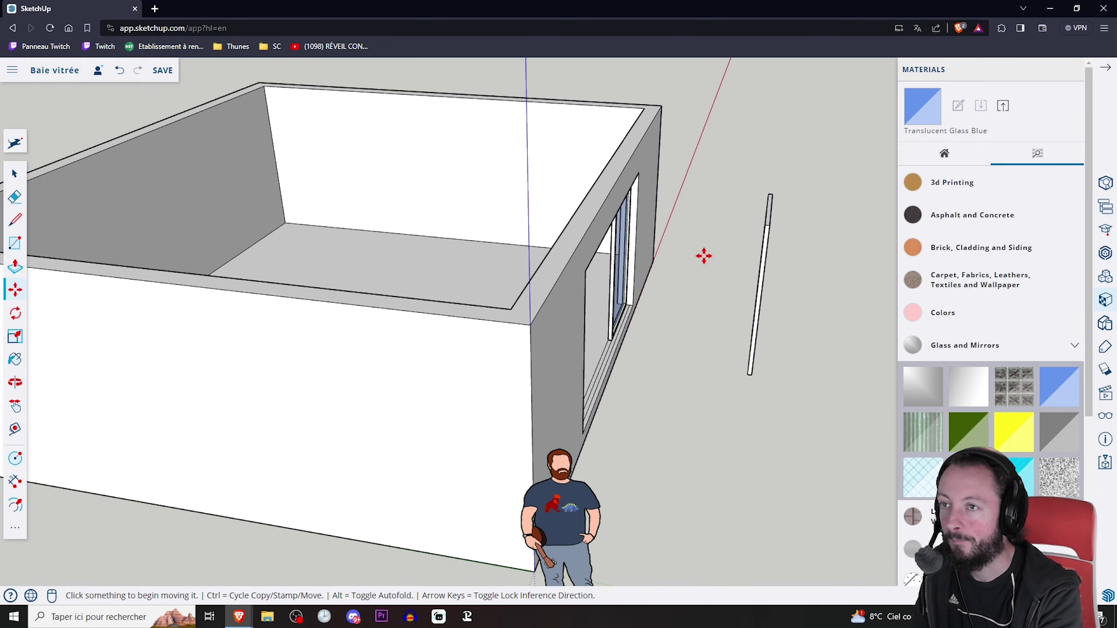
{"action": "scroll", "coordinate": [738, 345], "scroll_direction": "up", "scroll_amount": 5}
{"action": "scroll", "coordinate": [604, 323], "scroll_direction": "down", "scroll_amount": 5}
{"action": "middle_click_drag", "start_coordinate": [604, 322], "coordinate": [748, 302]}
{"action": "scroll", "coordinate": [717, 252], "scroll_direction": "up", "scroll_amount": 6}
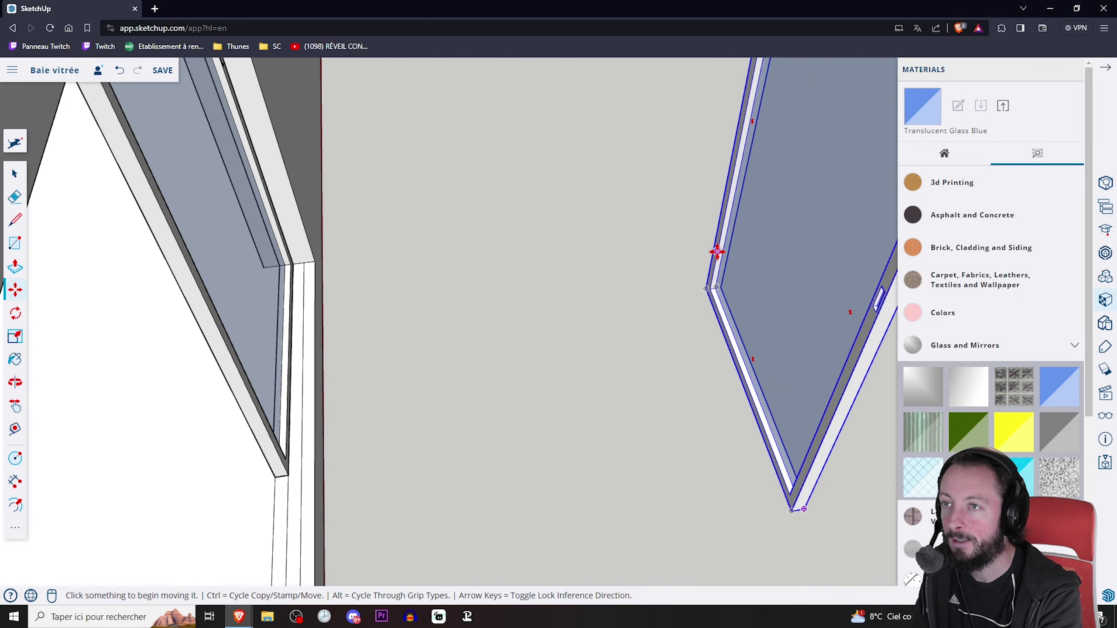
{"action": "left_click", "coordinate": [704, 286]}
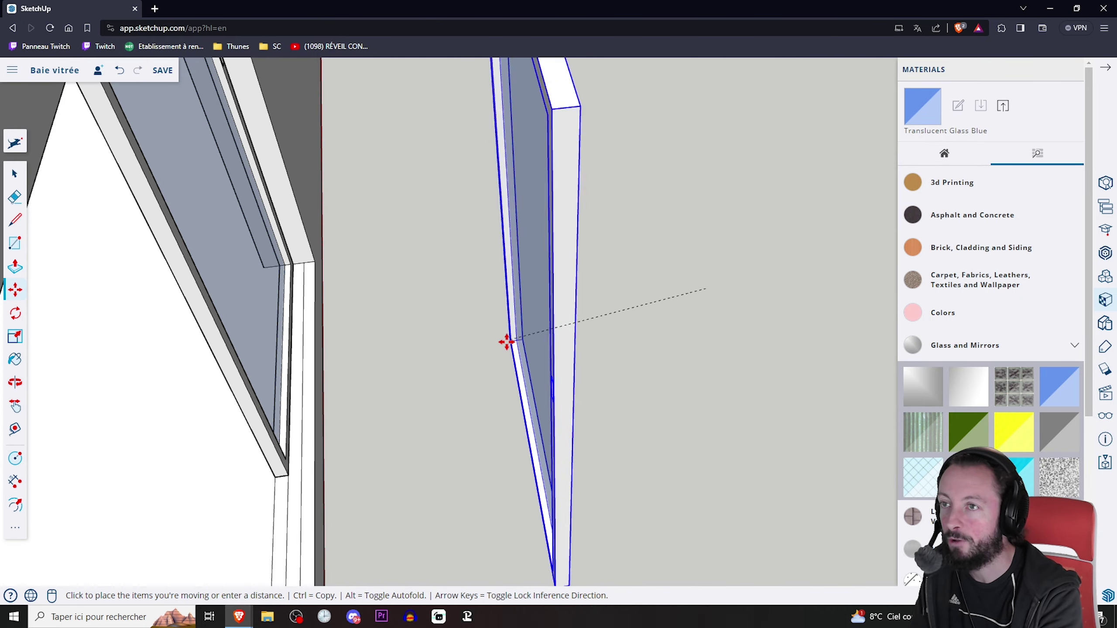
{"action": "mouse_move", "coordinate": [507, 342]}
{"action": "middle_mouse_down"}
{"action": "mouse_move", "coordinate": [361, 395]}
{"action": "mouse_move", "coordinate": [521, 335]}
{"action": "middle_mouse_up"}
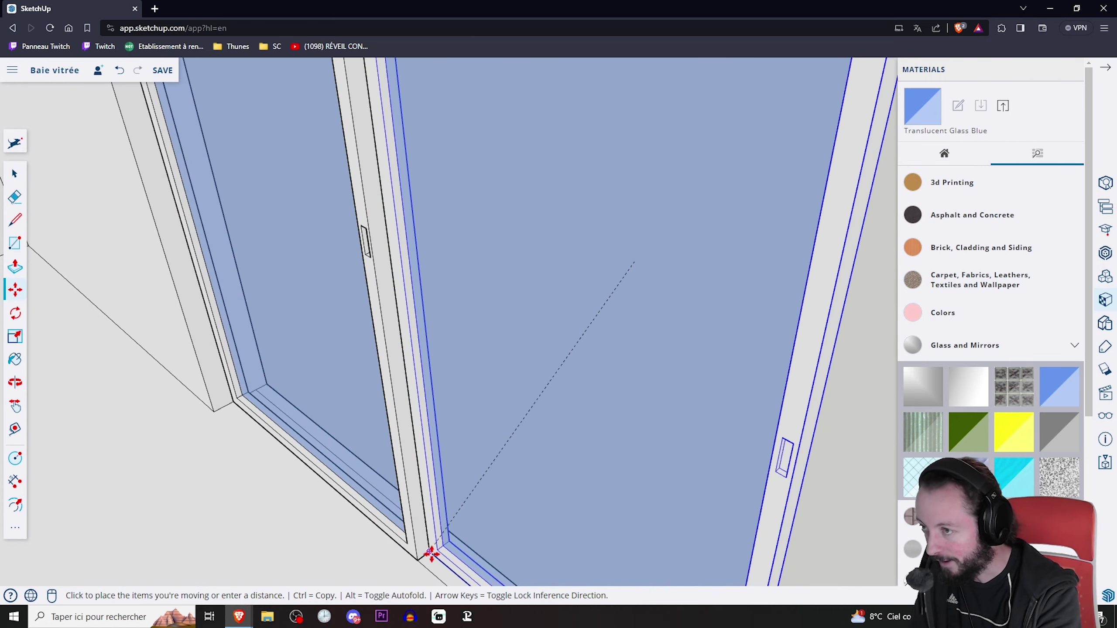
{"action": "left_click", "coordinate": [430, 555]}
{"action": "middle_click_drag", "start_coordinate": [361, 429], "coordinate": [459, 369]}
{"action": "scroll", "coordinate": [529, 369], "scroll_direction": "down", "scroll_amount": 5}
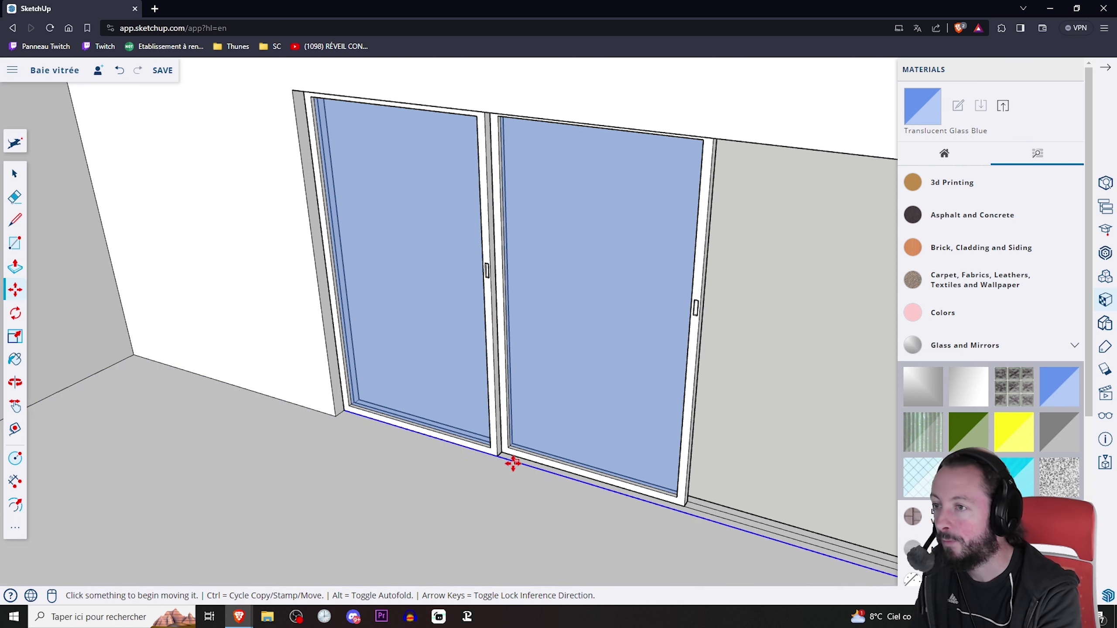
{"action": "scroll", "coordinate": [505, 452], "scroll_direction": "up", "scroll_amount": 4}
{"action": "scroll", "coordinate": [503, 452], "scroll_direction": "up", "scroll_amount": 1}
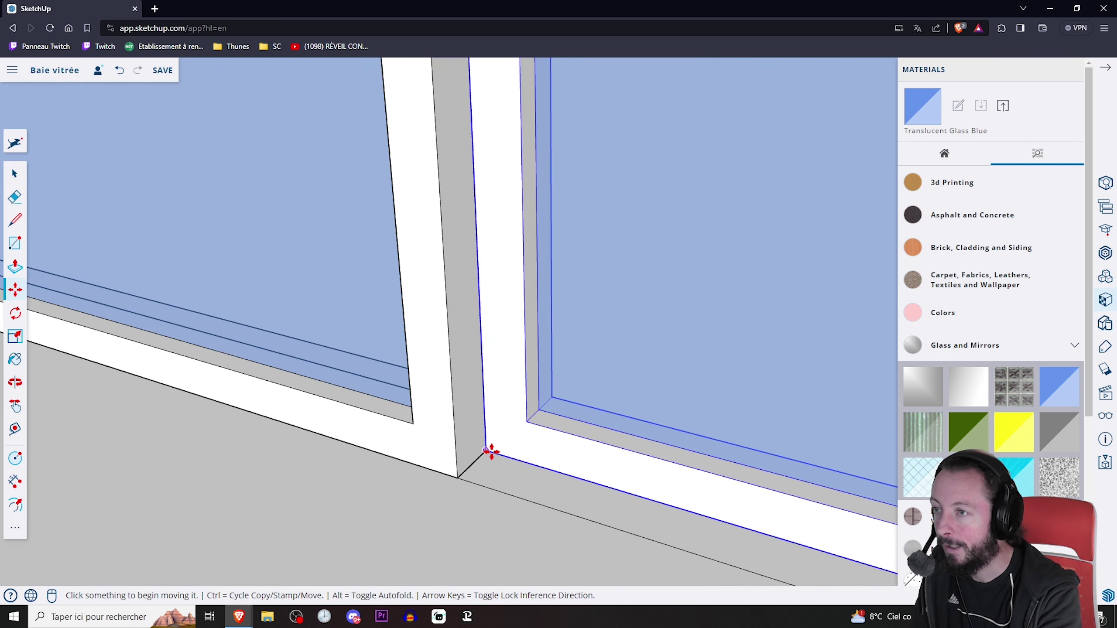
Step: Copy the glass door panel to sit beside the original as a third panel
{"action": "key", "text": "ctrl"}
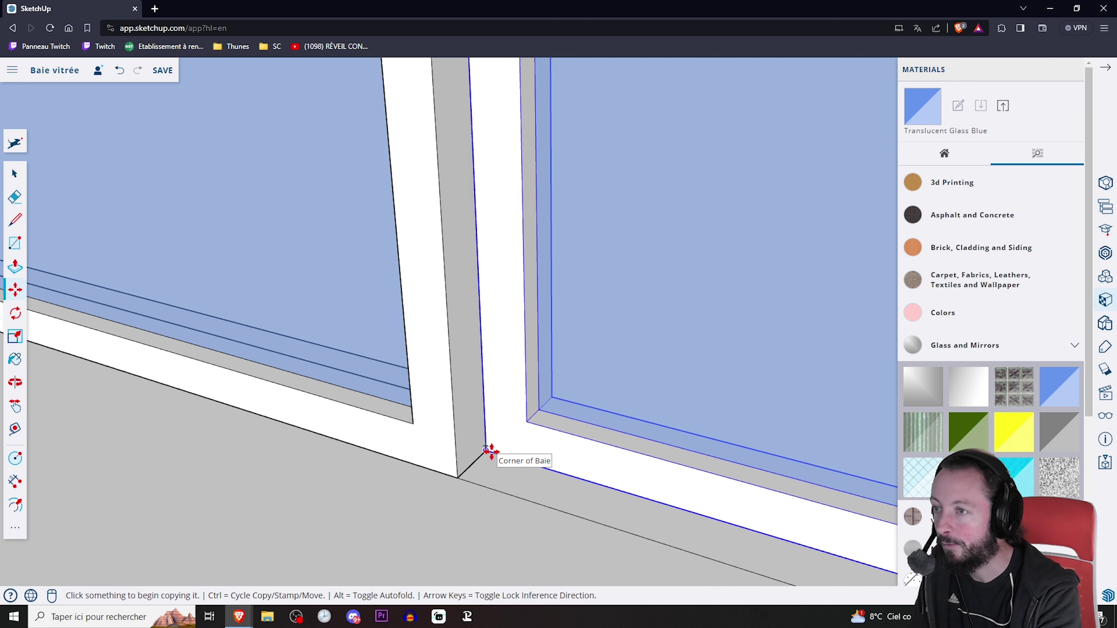
{"action": "left_click", "coordinate": [490, 451]}
{"action": "scroll", "coordinate": [489, 451], "scroll_direction": "down", "scroll_amount": 2}
{"action": "scroll", "coordinate": [773, 481], "scroll_direction": "down", "scroll_amount": 2}
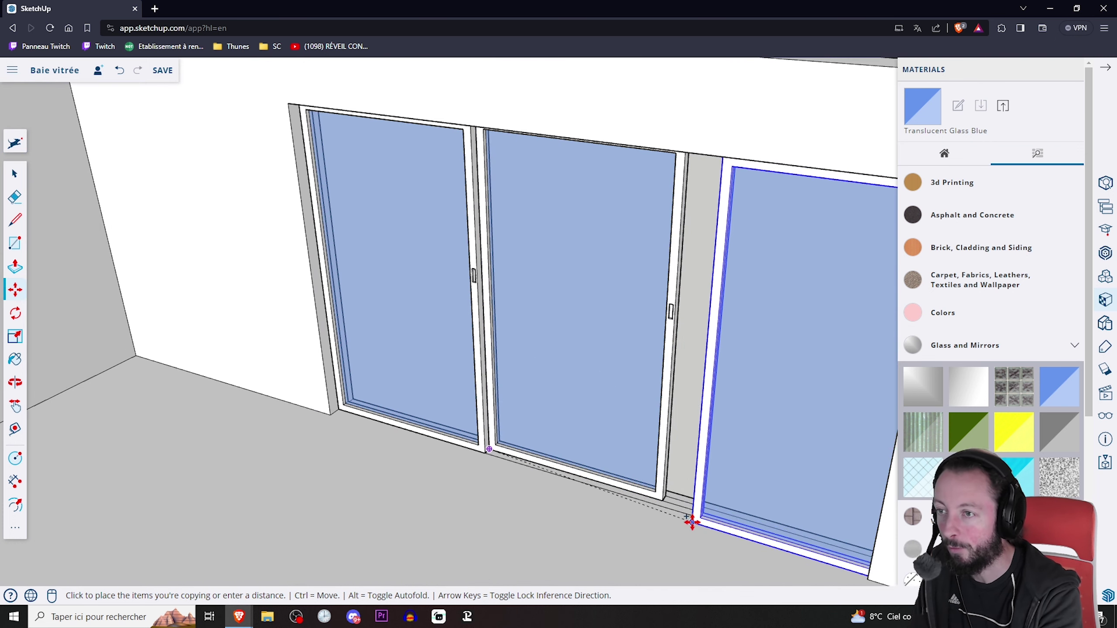
{"action": "scroll", "coordinate": [649, 485], "scroll_direction": "up", "scroll_amount": 4}
{"action": "left_click", "coordinate": [601, 460]}
{"action": "scroll", "coordinate": [614, 449], "scroll_direction": "down", "scroll_amount": 2}
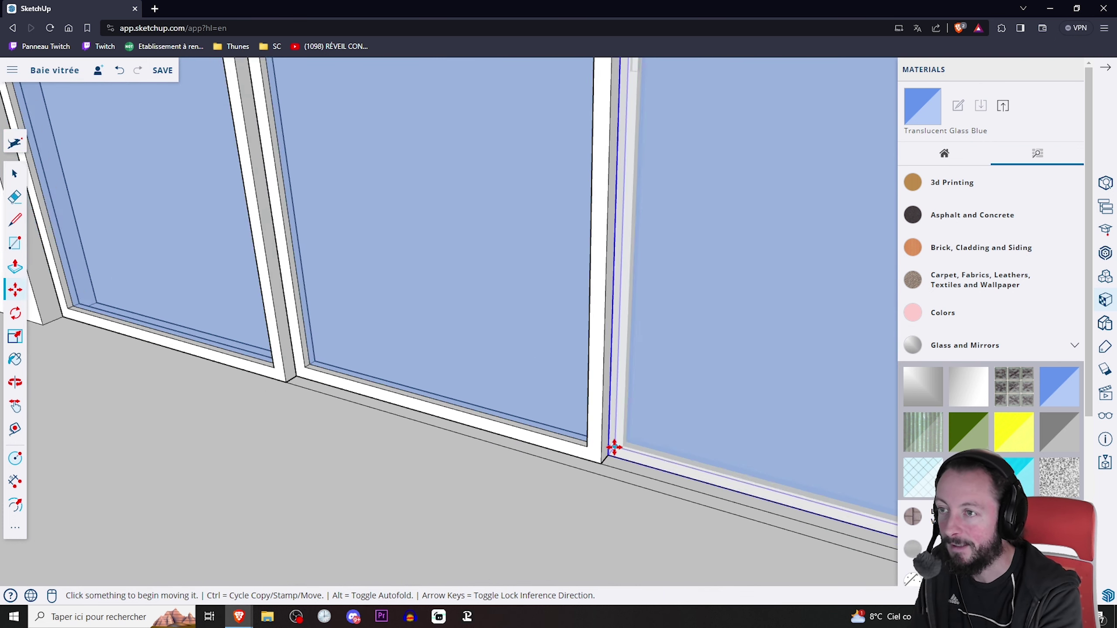
{"action": "scroll", "coordinate": [748, 396], "scroll_direction": "down", "scroll_amount": 2}
{"action": "scroll", "coordinate": [562, 334], "scroll_direction": "down", "scroll_amount": 3}
{"action": "scroll", "coordinate": [554, 329], "scroll_direction": "down", "scroll_amount": 2}
{"action": "scroll", "coordinate": [372, 329], "scroll_direction": "down", "scroll_amount": 2}
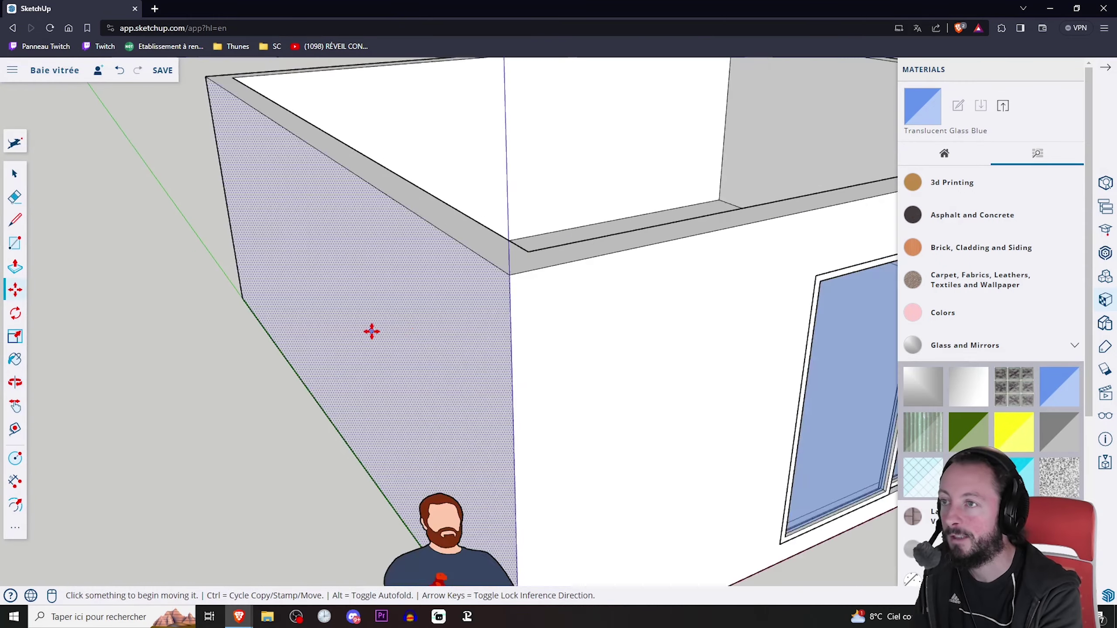
{"action": "middle_click_drag", "start_coordinate": [372, 329], "coordinate": [662, 338]}
{"action": "scroll", "coordinate": [662, 339], "scroll_direction": "up", "scroll_amount": 5}
{"action": "scroll", "coordinate": [566, 364], "scroll_direction": "down", "scroll_amount": 2}
{"action": "mouse_move", "coordinate": [502, 325]}
{"action": "middle_mouse_down"}
{"action": "mouse_move", "coordinate": [768, 317]}
{"action": "mouse_move", "coordinate": [318, 253]}
{"action": "middle_mouse_up"}
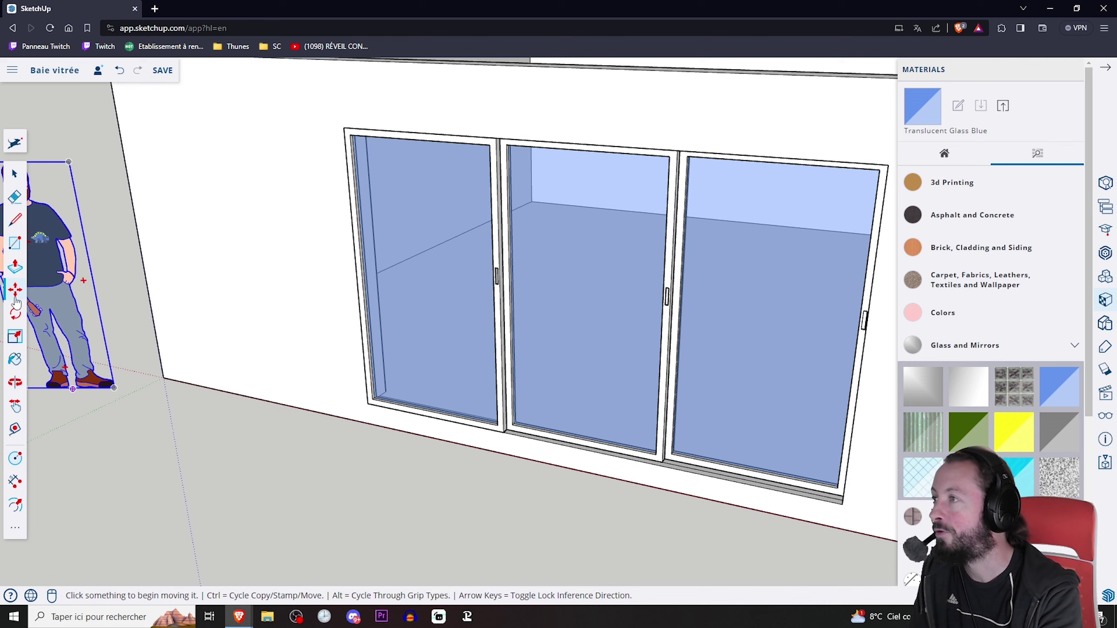
Step: Slide the leftmost panel along the floor rails so it overlaps the middle panel
{"action": "left_click", "coordinate": [504, 430]}
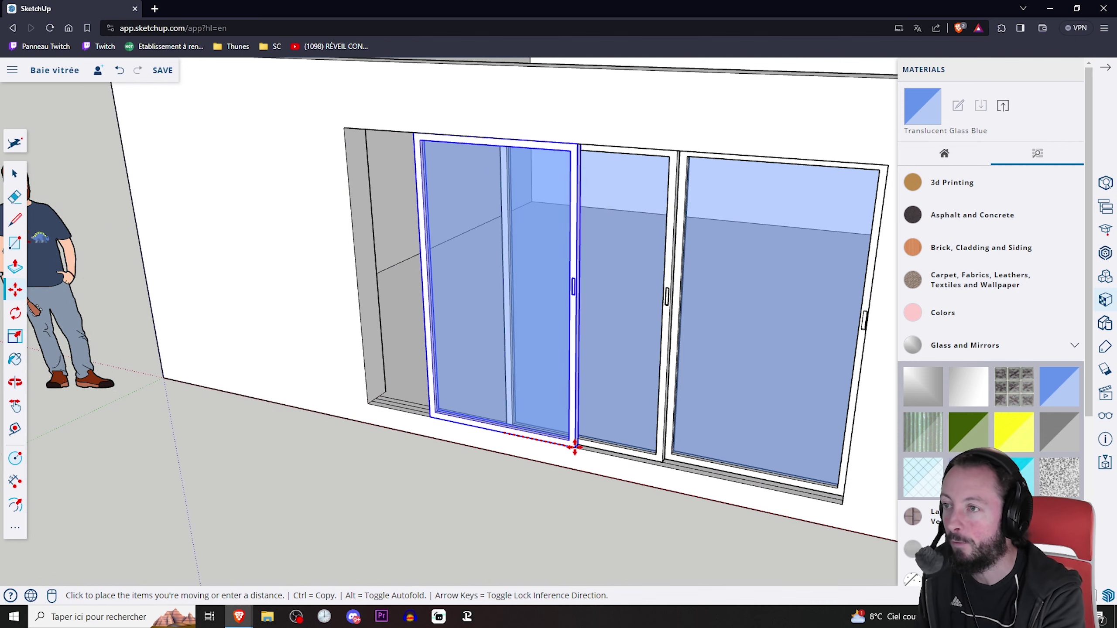
{"action": "left_click", "coordinate": [574, 448]}
{"action": "mouse_move", "coordinate": [548, 380]}
{"action": "middle_mouse_down"}
{"action": "mouse_move", "coordinate": [733, 274]}
{"action": "mouse_move", "coordinate": [470, 202]}
{"action": "mouse_move", "coordinate": [561, 302]}
{"action": "mouse_move", "coordinate": [730, 305]}
{"action": "middle_mouse_up"}
{"action": "scroll", "coordinate": [730, 305], "scroll_direction": "up", "scroll_amount": 3}
{"action": "mouse_move", "coordinate": [738, 349]}
{"action": "middle_mouse_down"}
{"action": "mouse_move", "coordinate": [673, 412]}
{"action": "mouse_move", "coordinate": [611, 369]}
{"action": "middle_mouse_up"}
{"action": "mouse_move", "coordinate": [783, 335]}
{"action": "middle_mouse_down"}
{"action": "mouse_move", "coordinate": [586, 357]}
{"action": "mouse_move", "coordinate": [614, 339]}
{"action": "mouse_move", "coordinate": [496, 333]}
{"action": "mouse_move", "coordinate": [793, 367]}
{"action": "mouse_move", "coordinate": [699, 444]}
{"action": "mouse_move", "coordinate": [642, 406]}
{"action": "middle_mouse_up"}
{"action": "scroll", "coordinate": [504, 359], "scroll_direction": "up", "scroll_amount": 5}
{"action": "scroll", "coordinate": [656, 362], "scroll_direction": "down", "scroll_amount": 2}
{"action": "scroll", "coordinate": [630, 350], "scroll_direction": "down", "scroll_amount": 2}
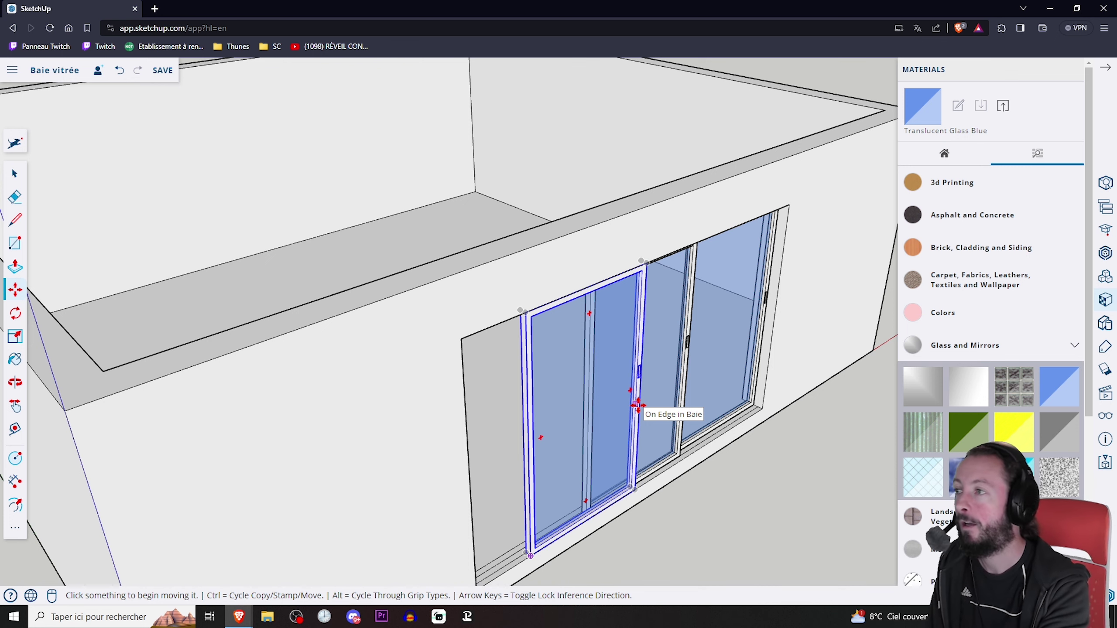
{"action": "scroll", "coordinate": [638, 405], "scroll_direction": "down", "scroll_amount": 10}
Step: Orbit to a low, angled exterior view showing the whole room and sliding door
{"action": "middle_click_drag", "start_coordinate": [641, 400], "coordinate": [487, 312]}
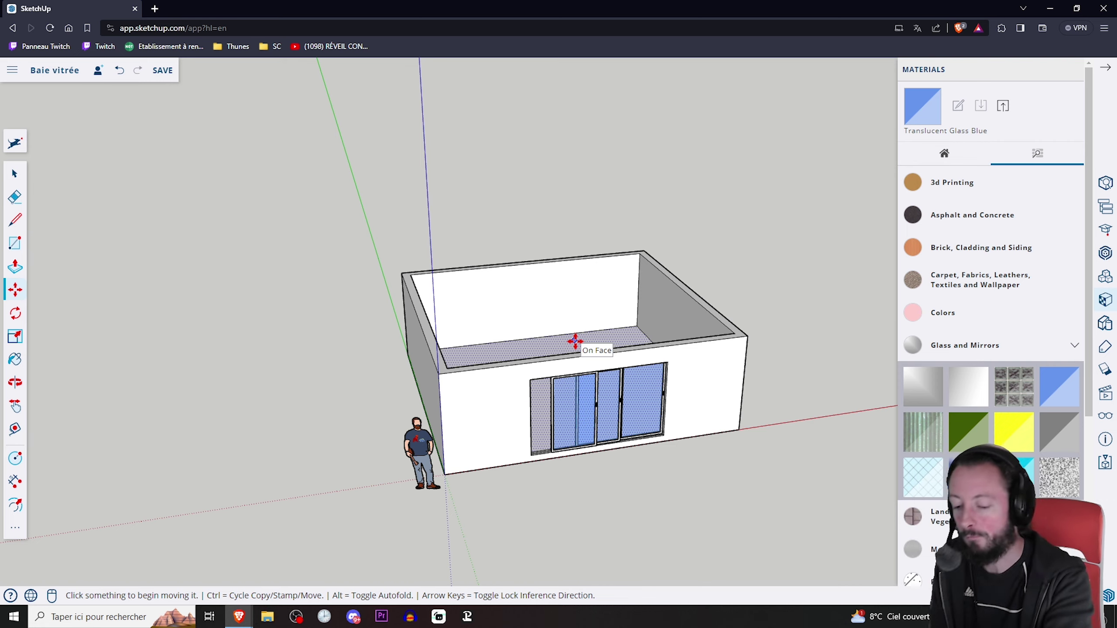
{"action": "mouse_move", "coordinate": [766, 382]}
{"action": "middle_mouse_down"}
{"action": "mouse_move", "coordinate": [429, 334]}
{"action": "mouse_move", "coordinate": [253, 365]}
{"action": "mouse_move", "coordinate": [641, 441]}
{"action": "mouse_move", "coordinate": [568, 449]}
{"action": "mouse_move", "coordinate": [741, 429]}
{"action": "mouse_move", "coordinate": [640, 433]}
{"action": "middle_mouse_up"}
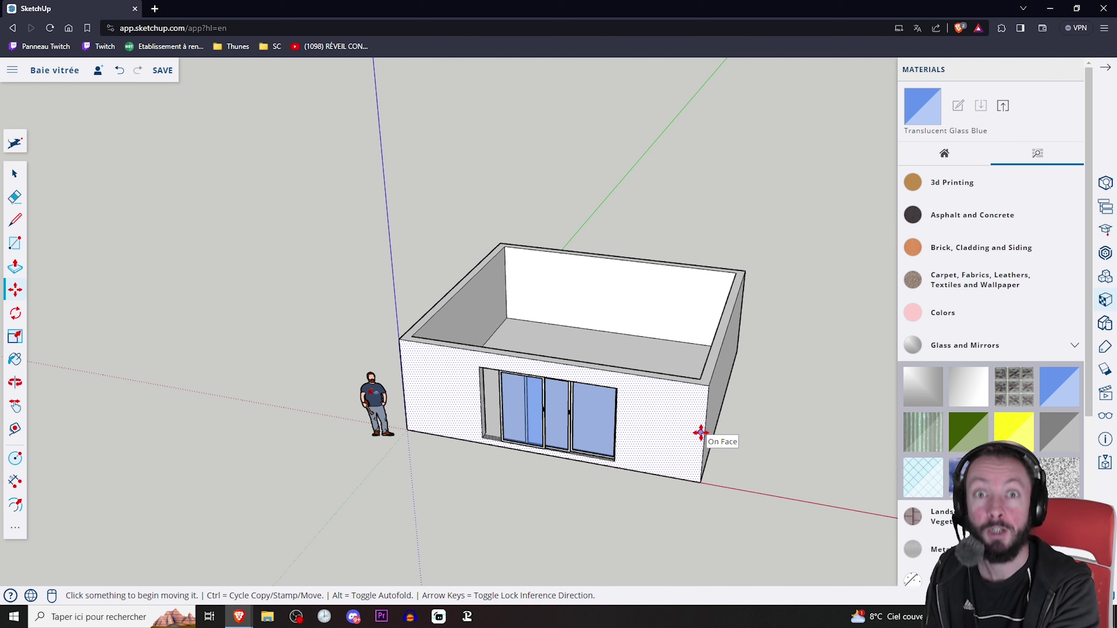